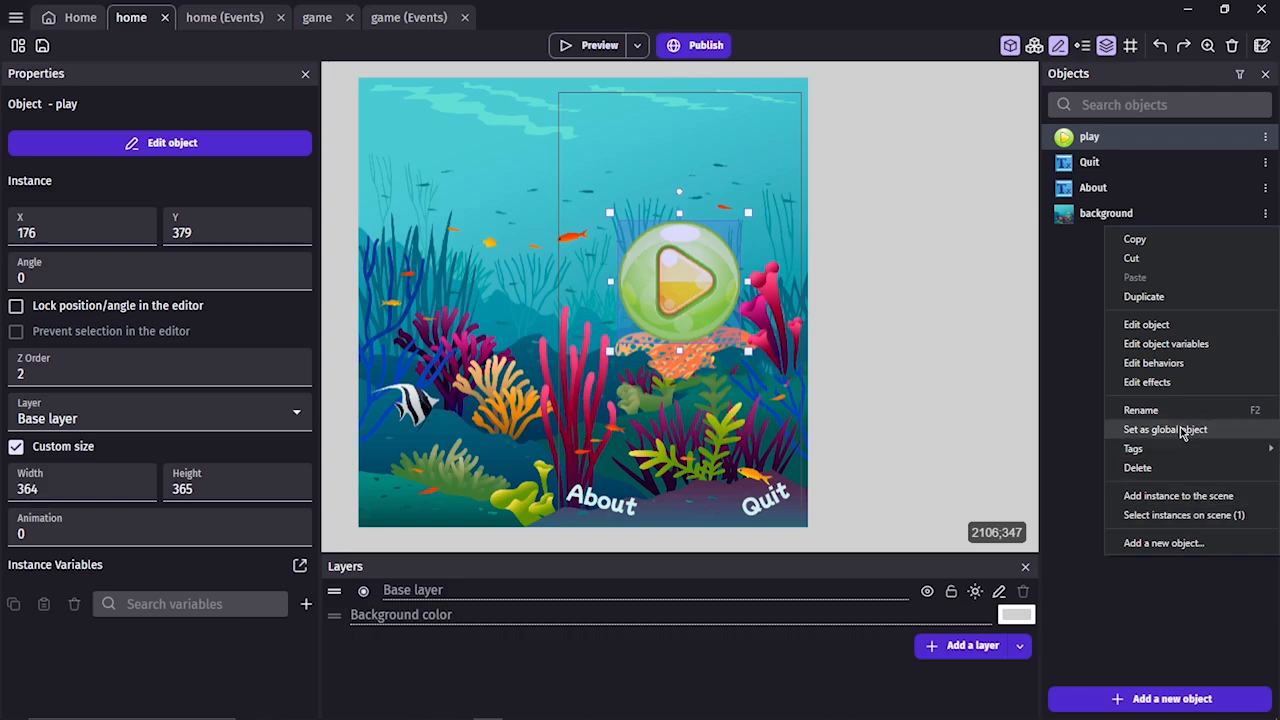
Make the background object global and place an instance of it in the game scene at about X -650, Y -84.
{"action": "left_click", "coordinate": [1165, 429]}
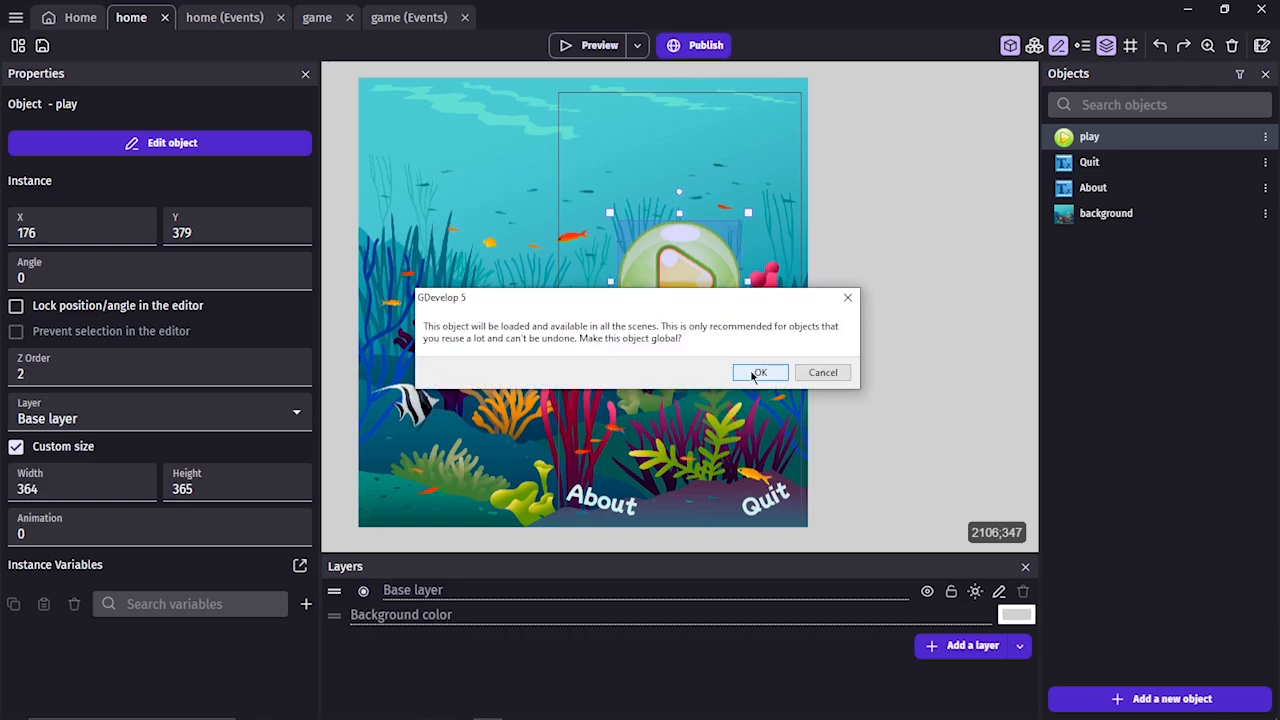
{"action": "left_click", "coordinate": [757, 373]}
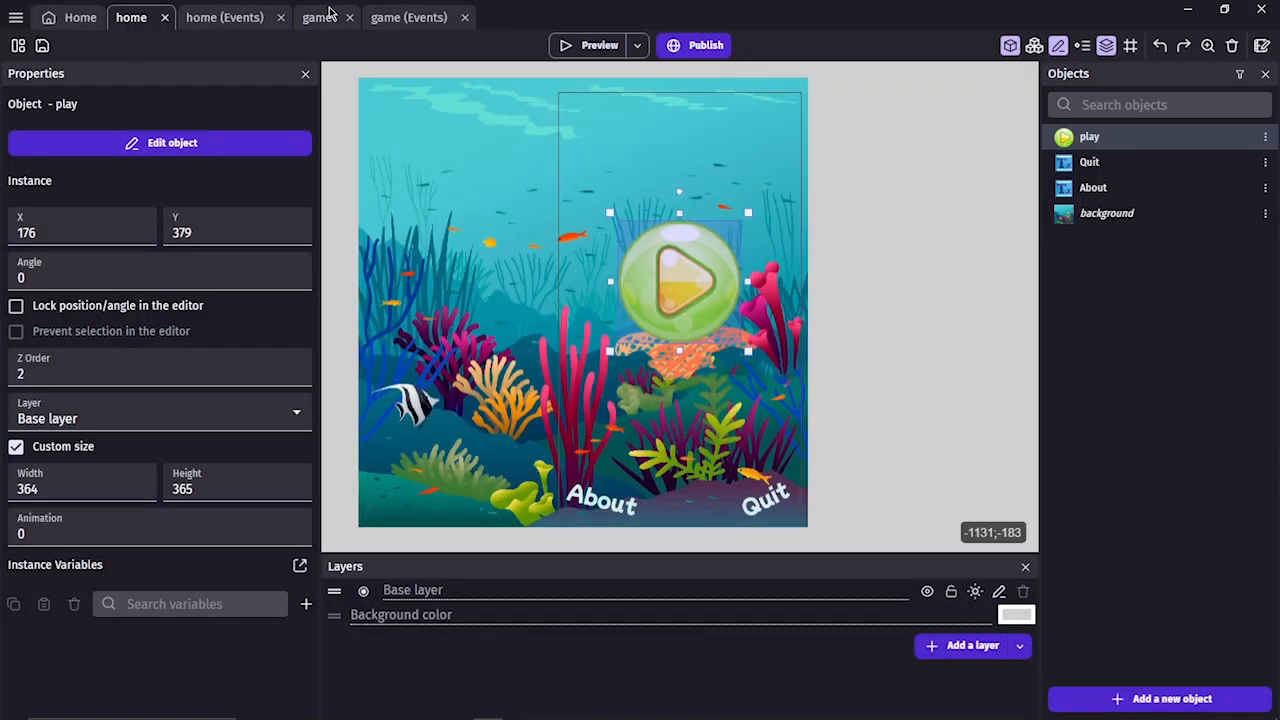
{"action": "left_click", "coordinate": [320, 18]}
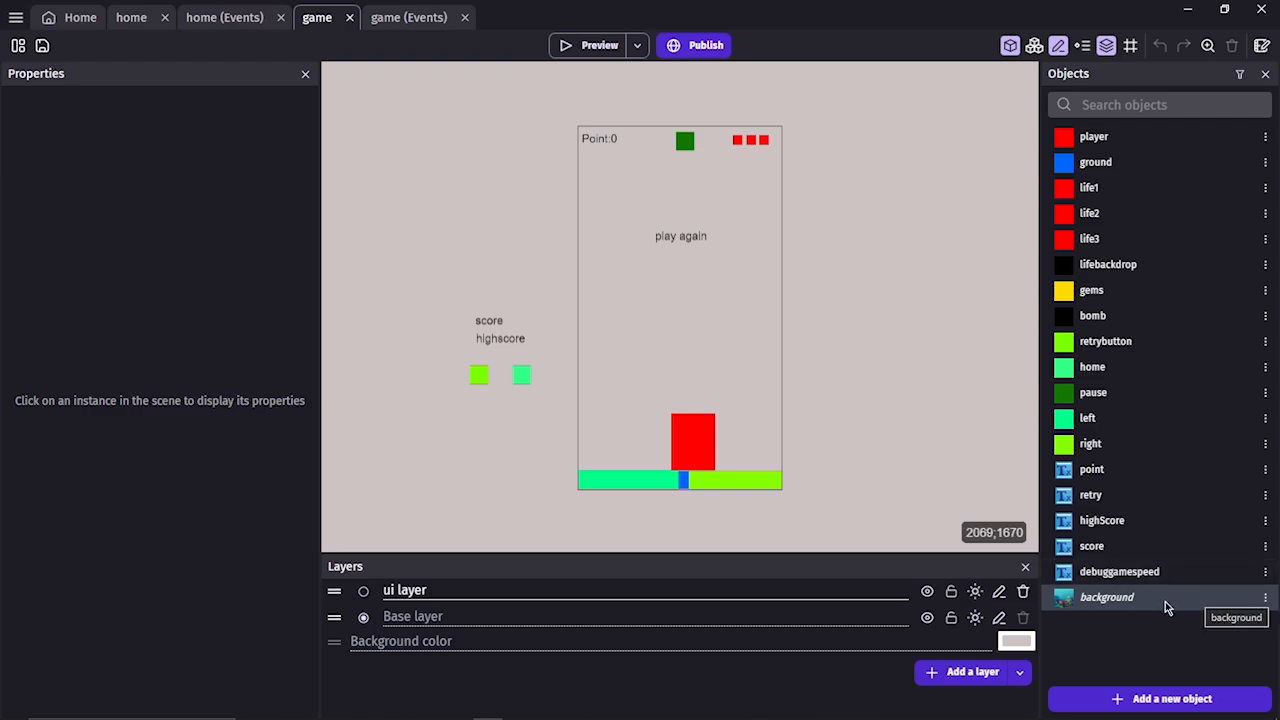
{"action": "left_click_drag", "start_coordinate": [1165, 607], "coordinate": [385, 93]}
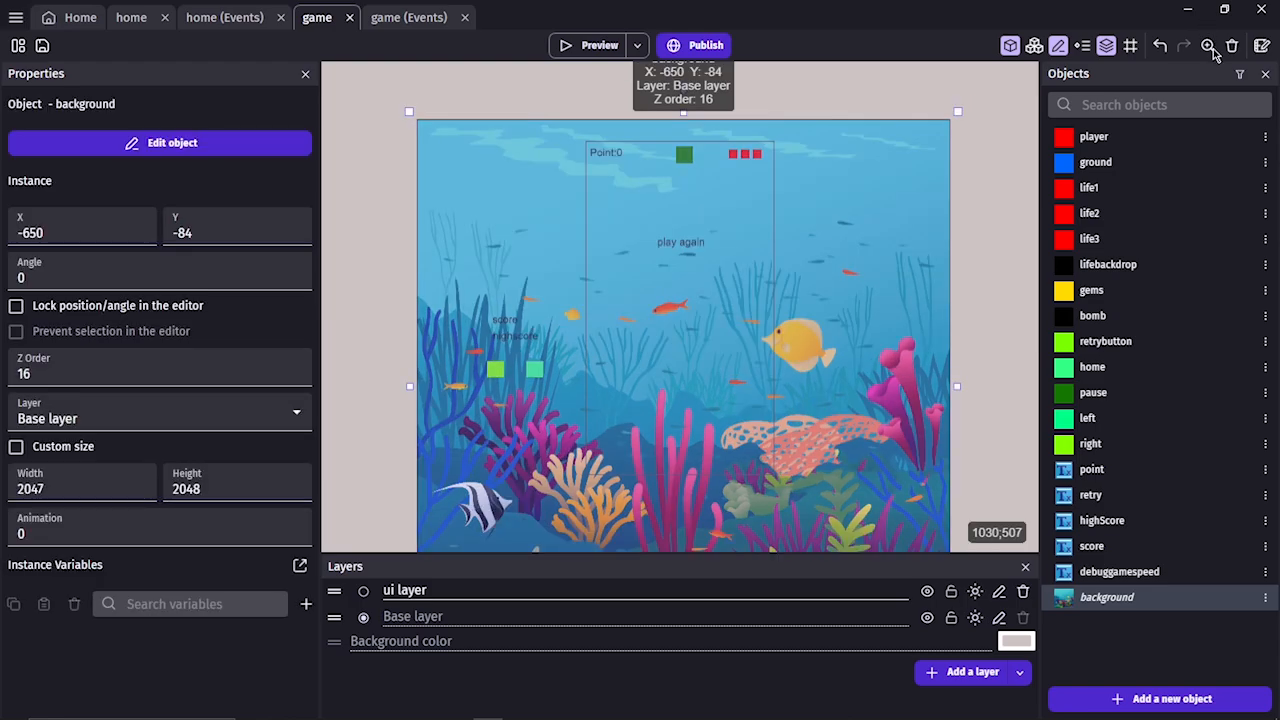
Shrink the background instance in the game scene to about 1317 by 1318.
{"action": "left_click", "coordinate": [1208, 46]}
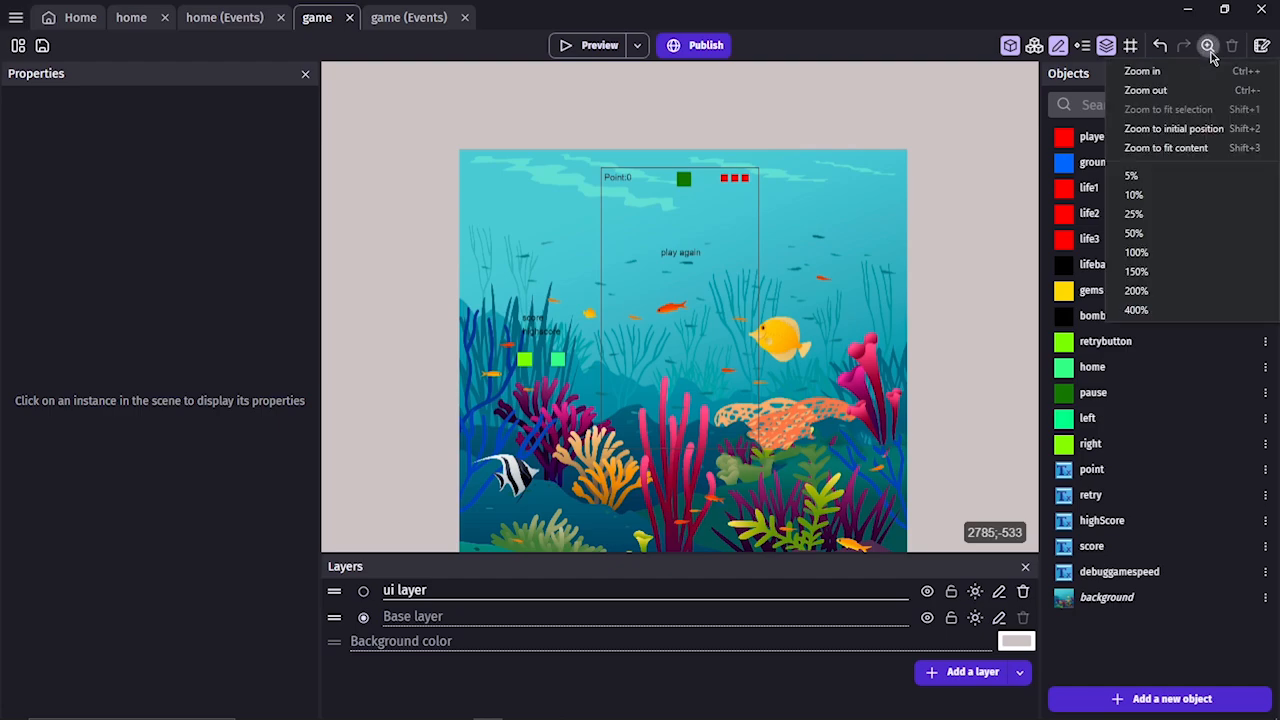
{"action": "left_click", "coordinate": [890, 239]}
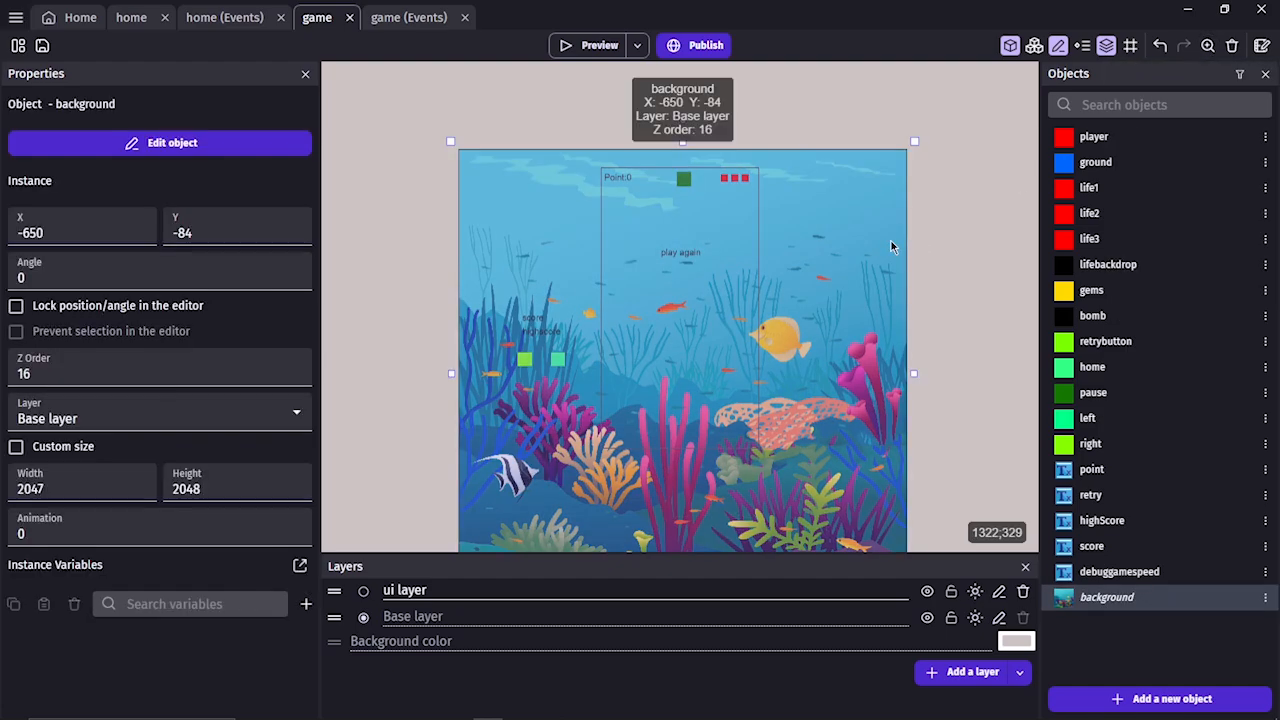
{"action": "key", "text": "ctrl+minus"}
{"action": "key", "text": "ctrl+minus"}
{"action": "key", "text": "ctrl+minus"}
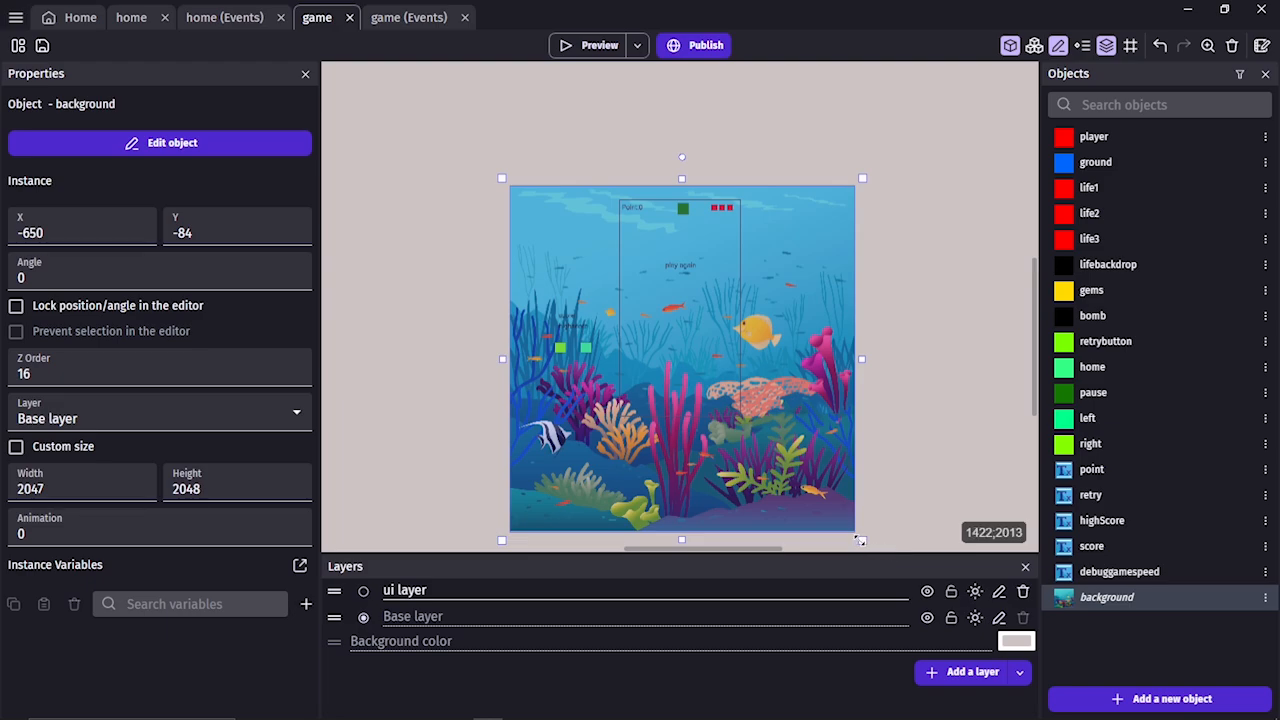
{"action": "left_click_drag", "start_coordinate": [859, 539], "coordinate": [708, 421]}
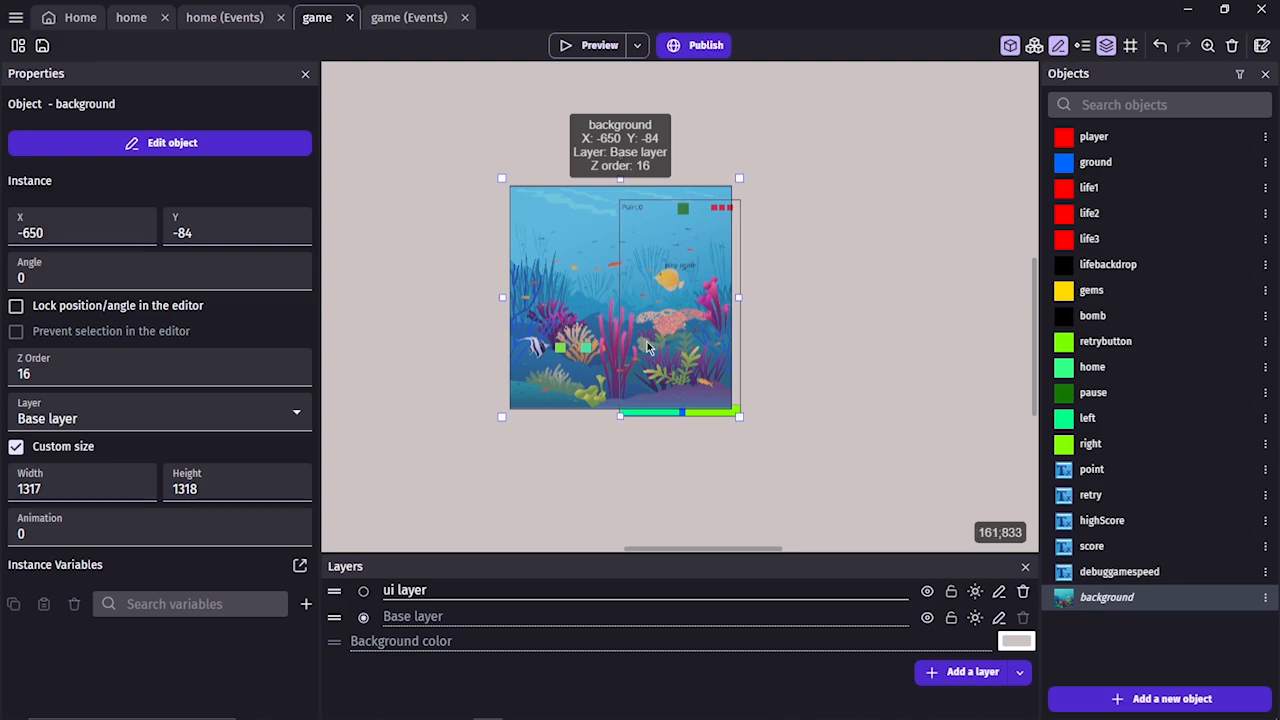
Move the background over the game frame to about X -322, Y -22.
{"action": "left_click_drag", "start_coordinate": [648, 347], "coordinate": [660, 362]}
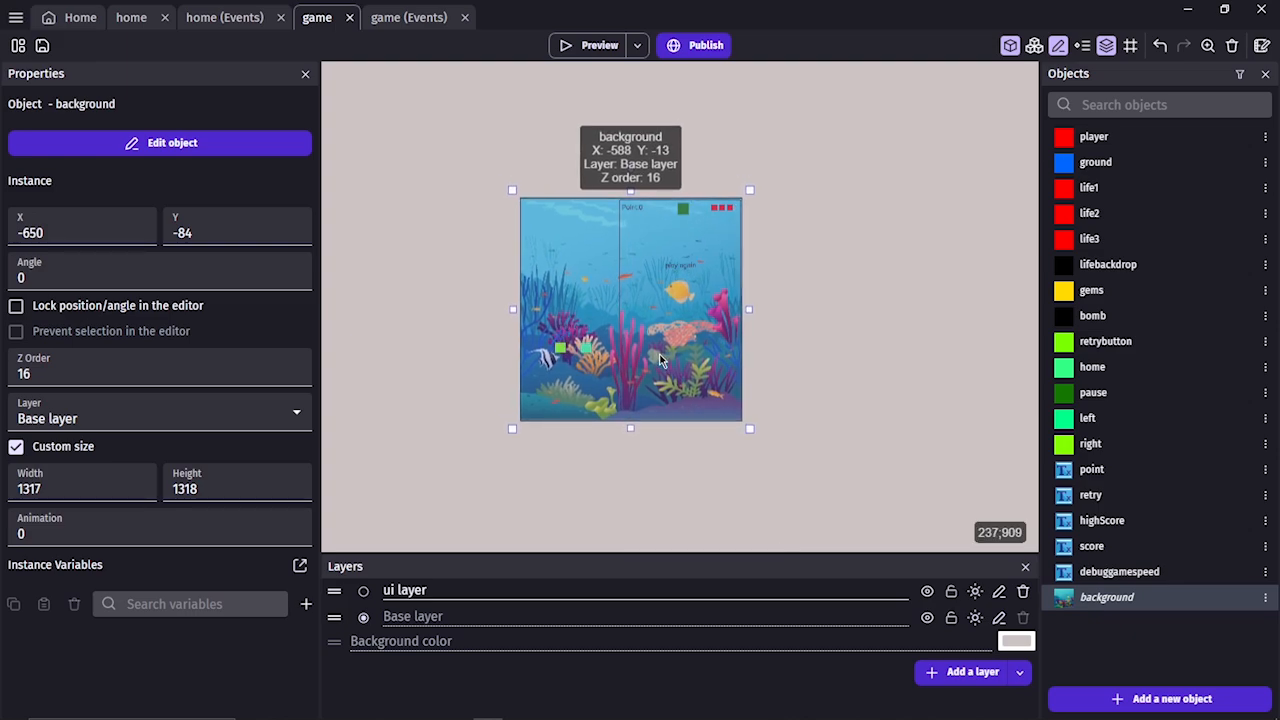
{"action": "left_click_drag", "start_coordinate": [660, 362], "coordinate": [713, 360]}
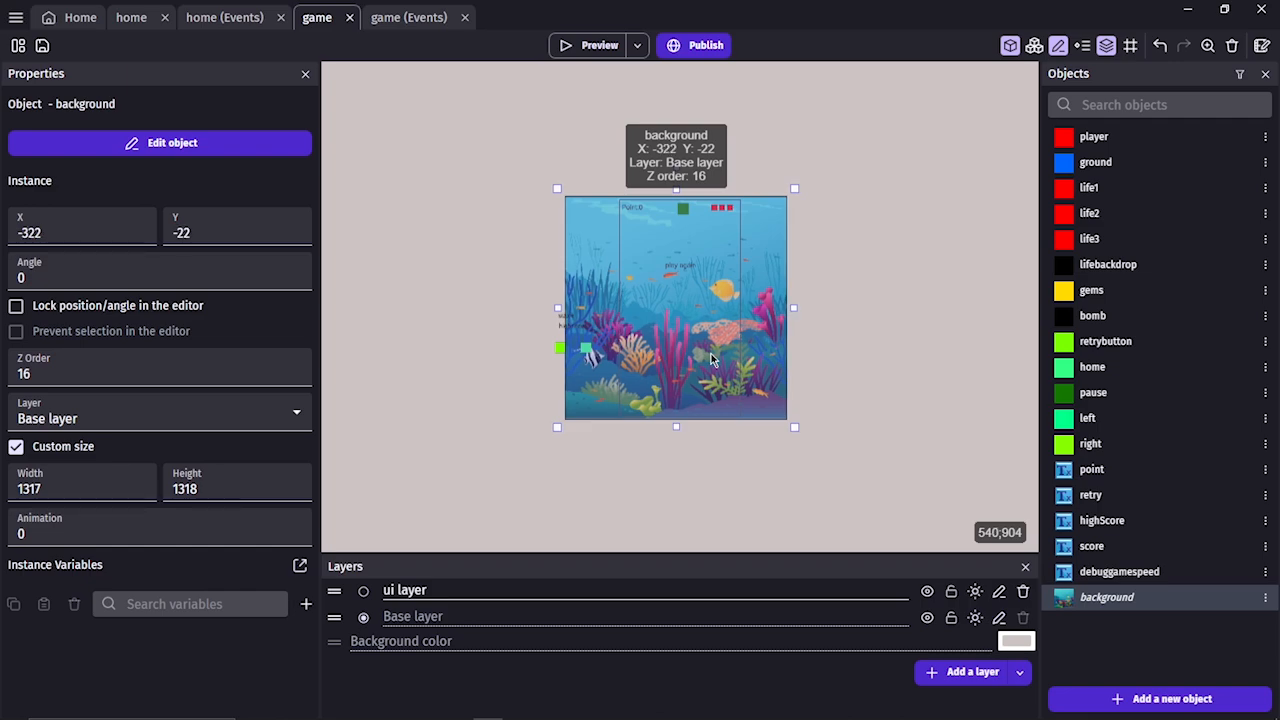
{"action": "left_click", "coordinate": [882, 318]}
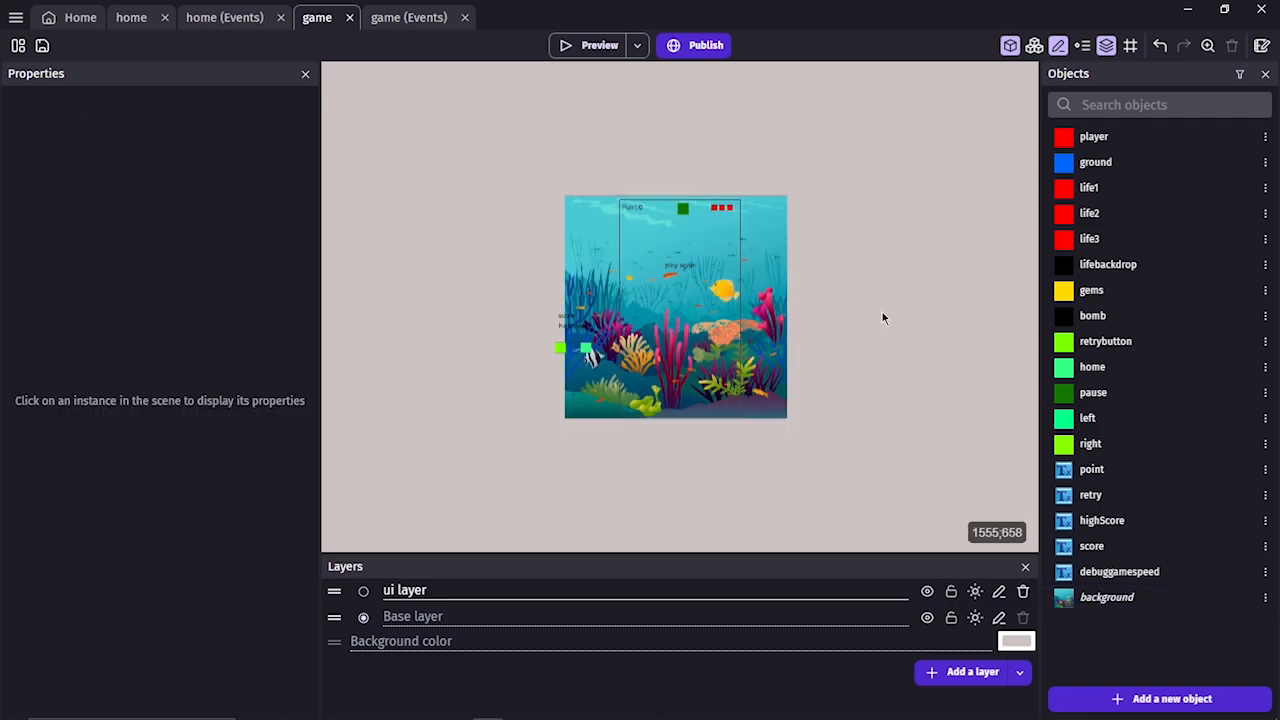
Set the background instance's Z order to 0 so it lies behind the other game objects.
{"action": "left_click", "coordinate": [700, 330]}
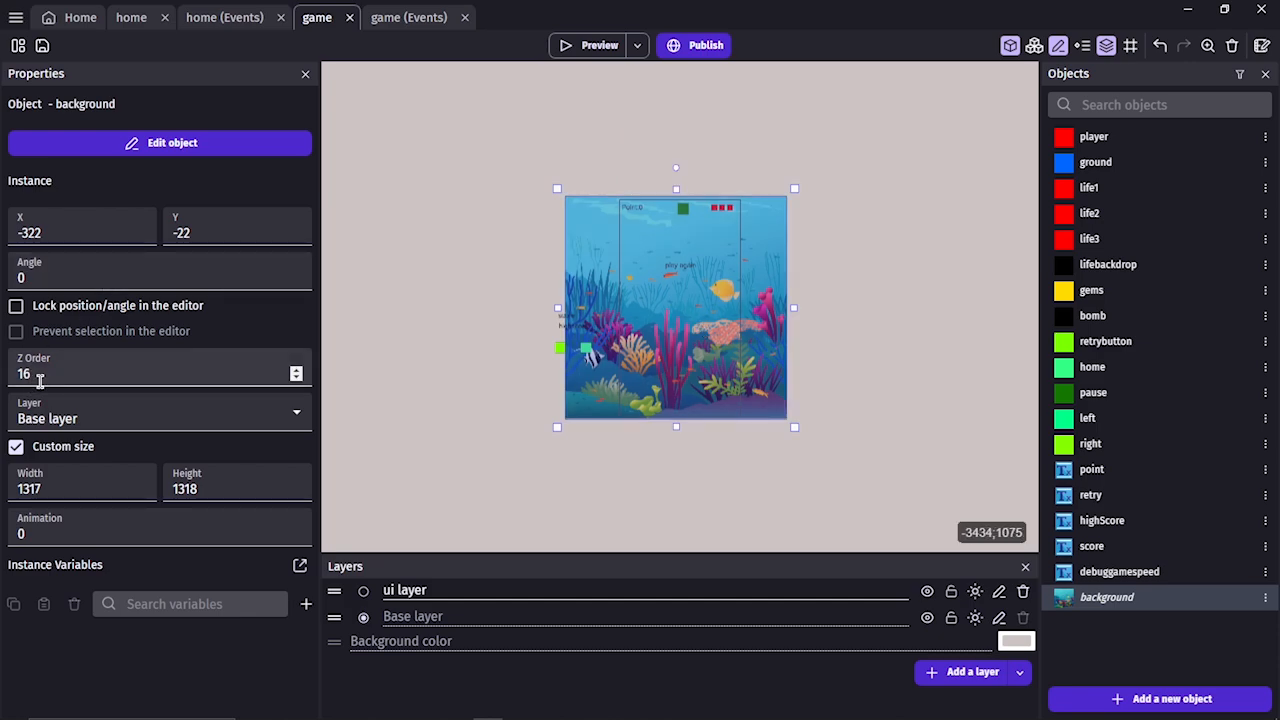
{"action": "left_click", "coordinate": [197, 371]}
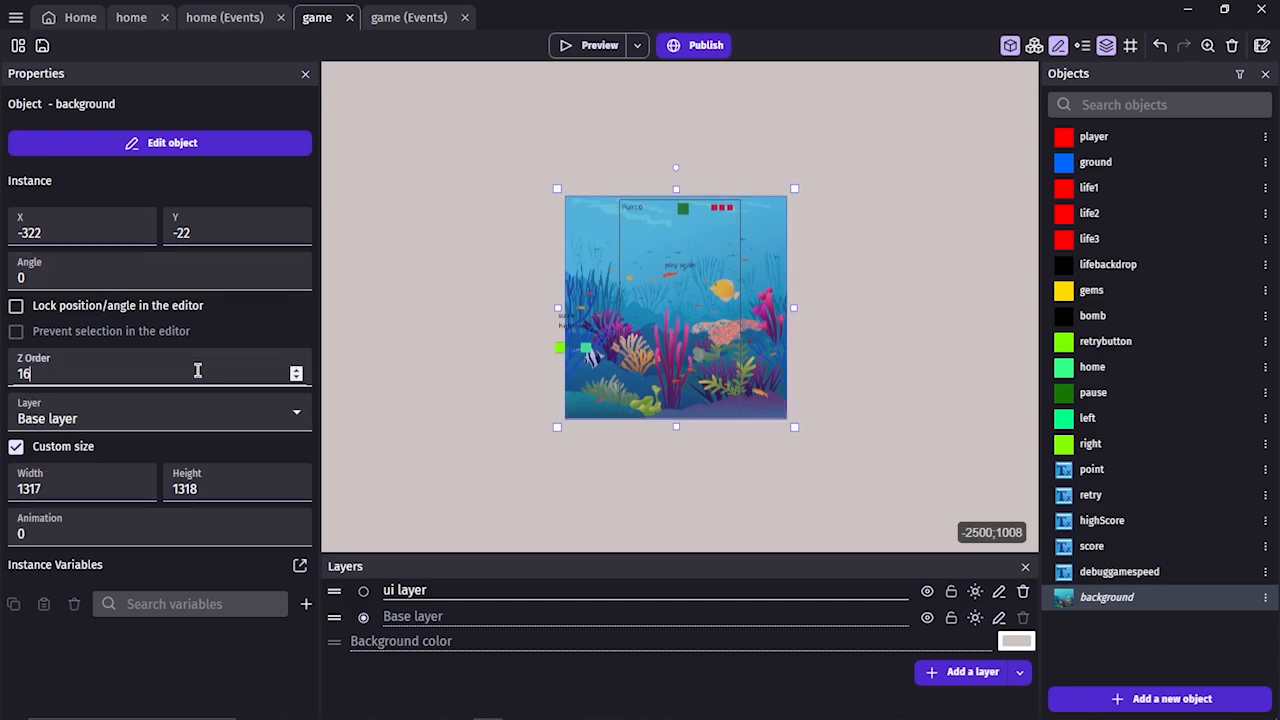
{"action": "key", "text": "BackSpace"}
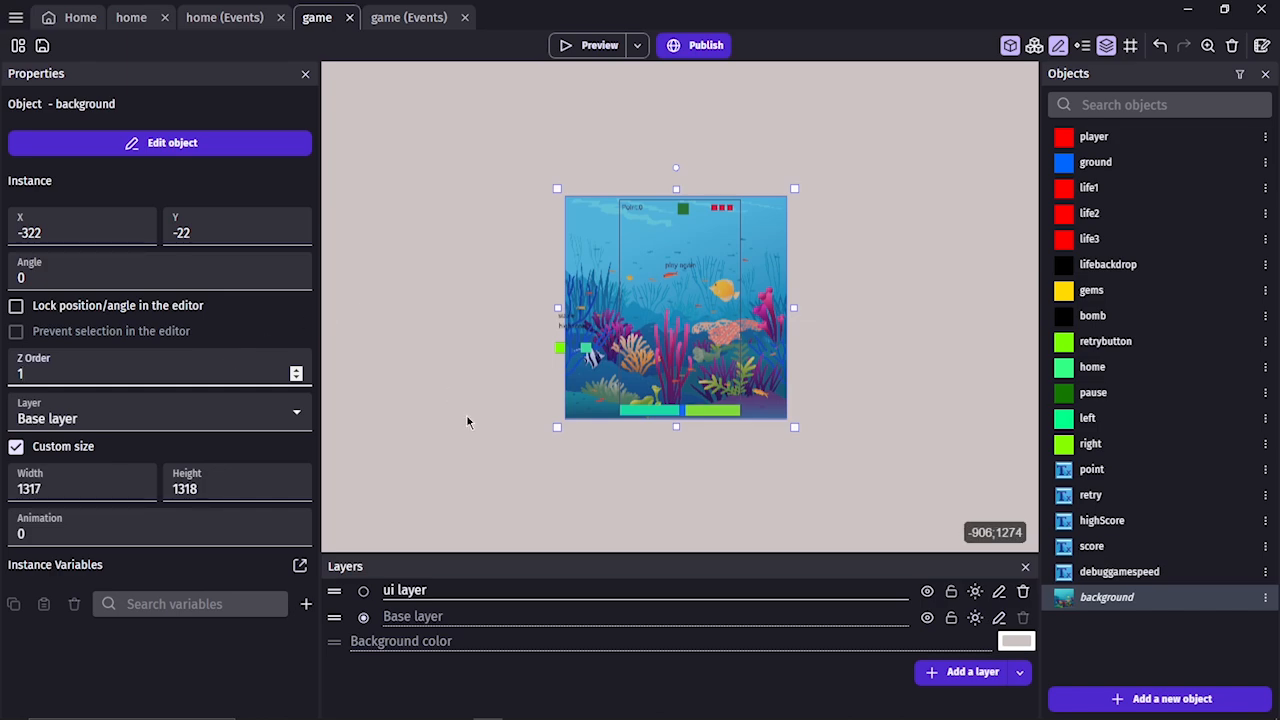
{"action": "type", "text": "0"}
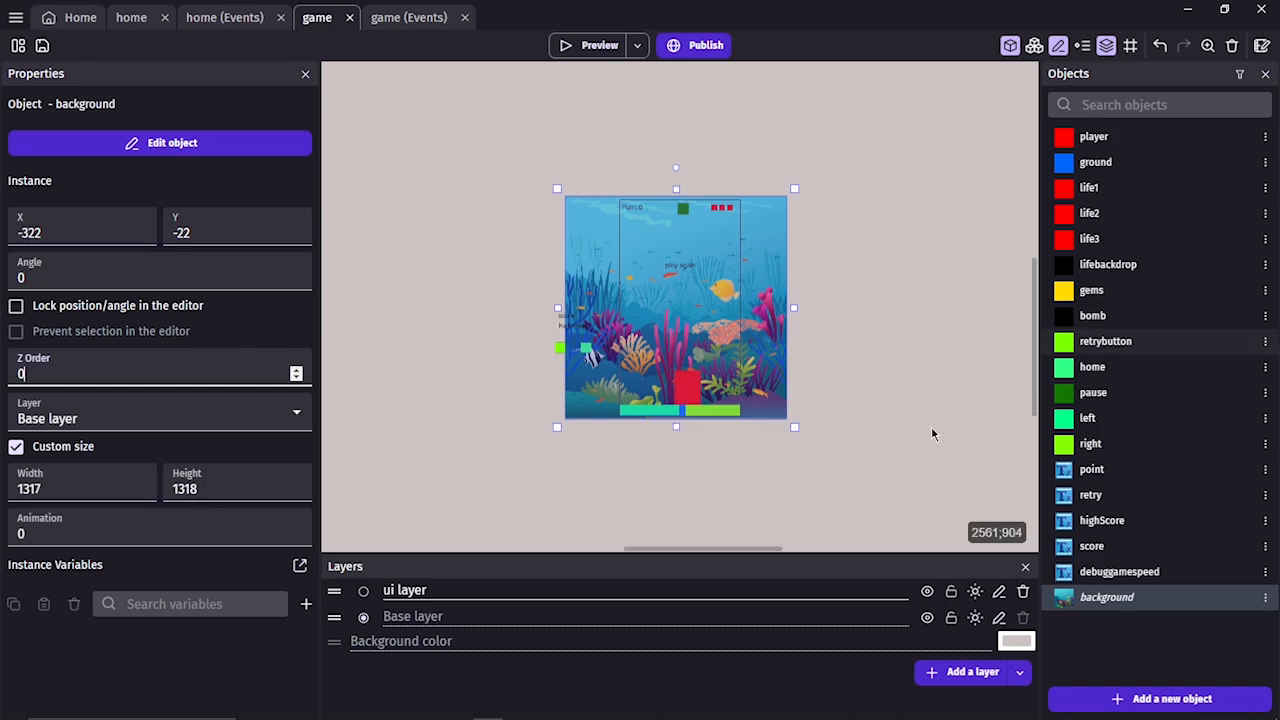
{"action": "left_click", "coordinate": [855, 429]}
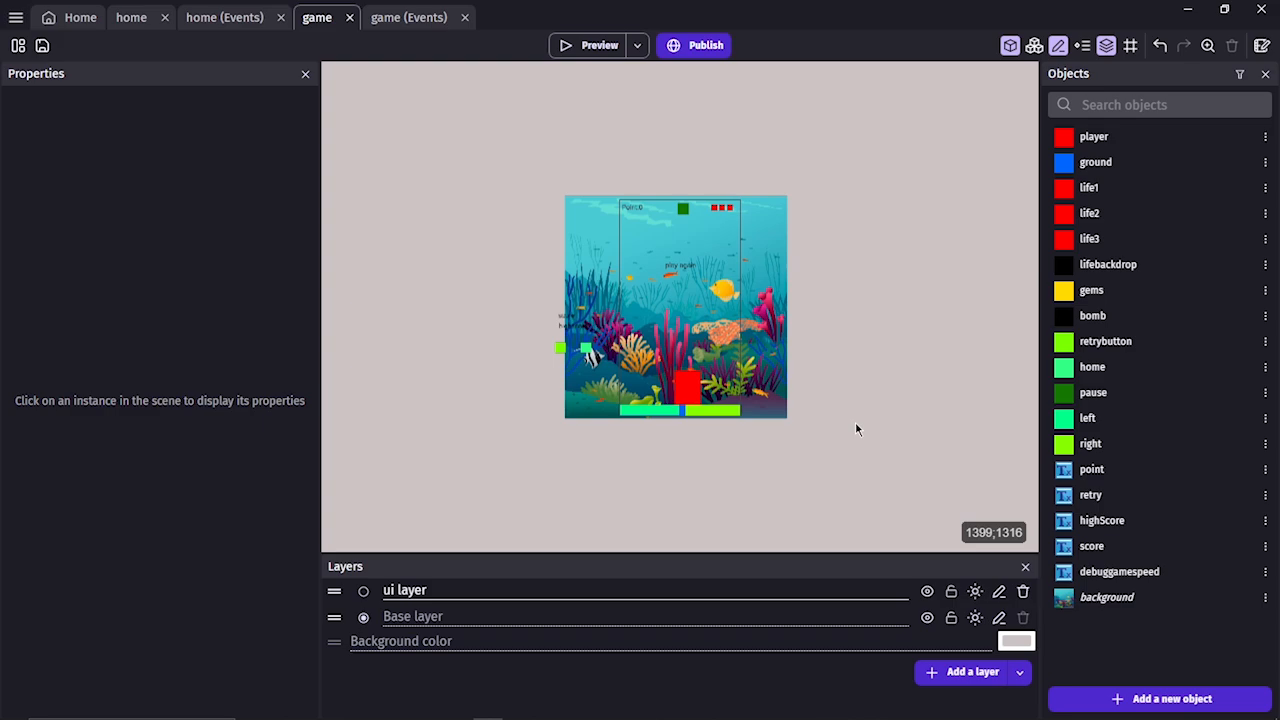
{"action": "left_click", "coordinate": [697, 331]}
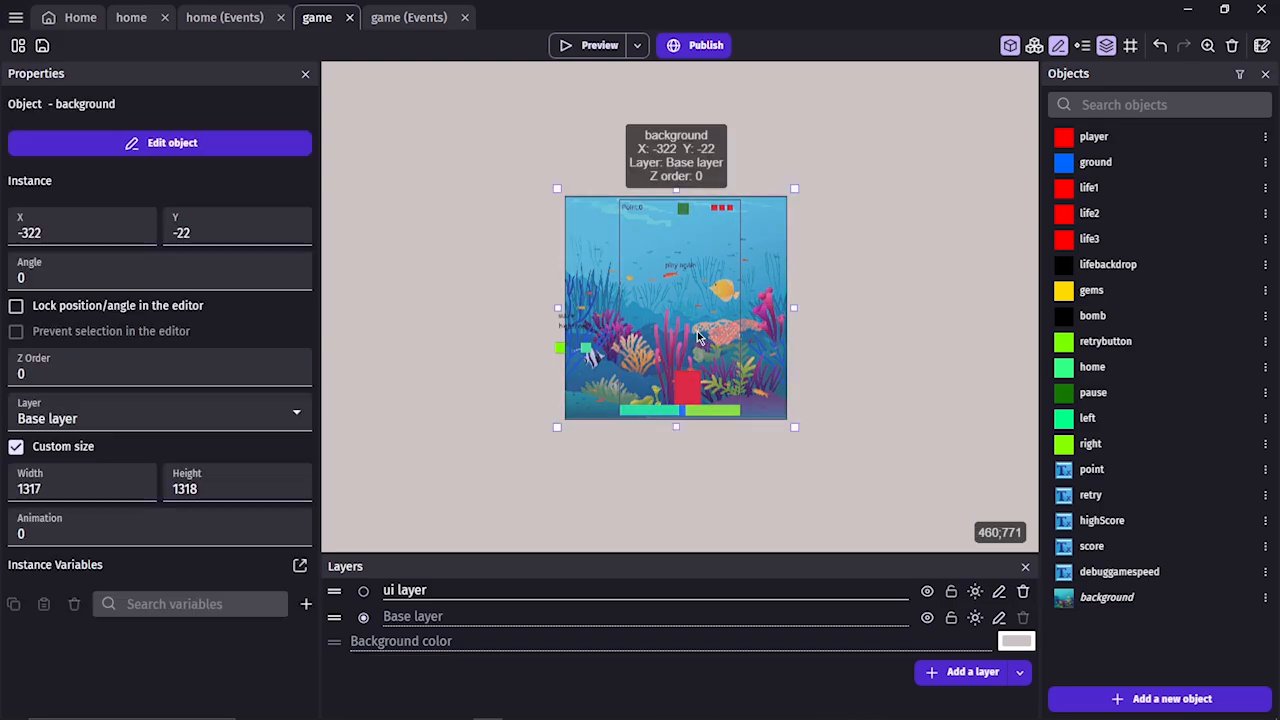
{"action": "left_click", "coordinate": [687, 383]}
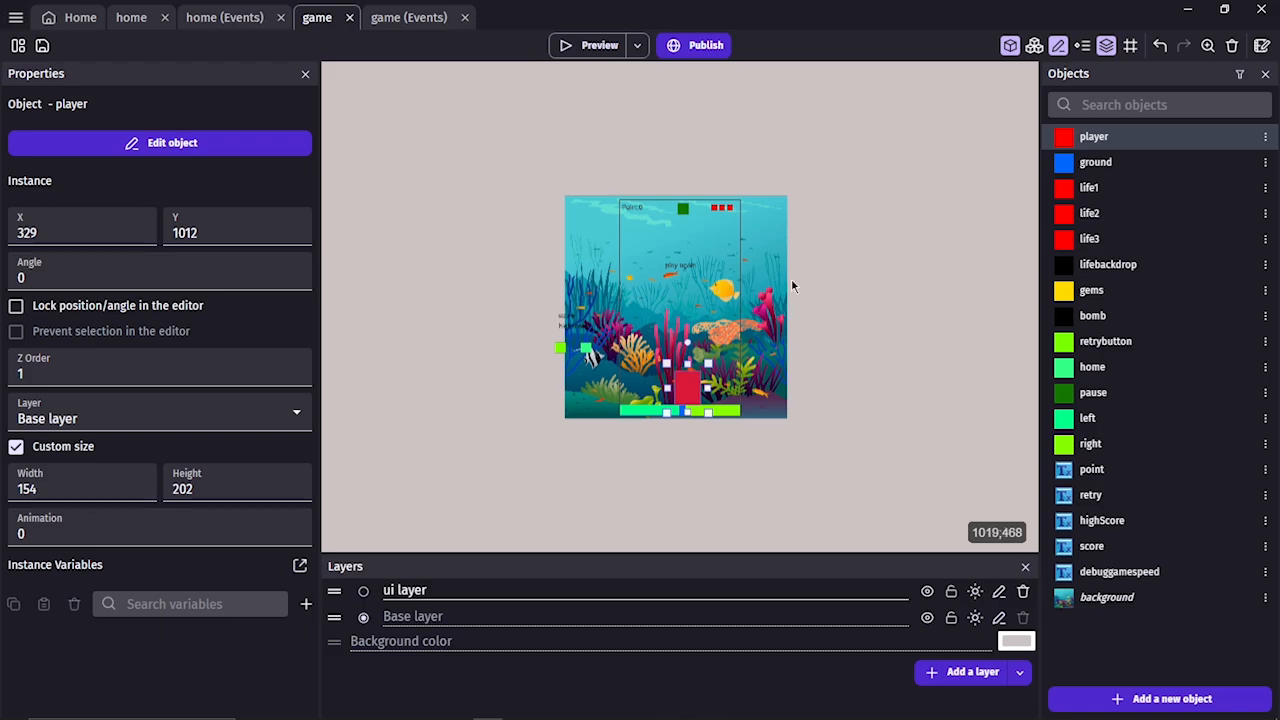
{"action": "left_click", "coordinate": [732, 346]}
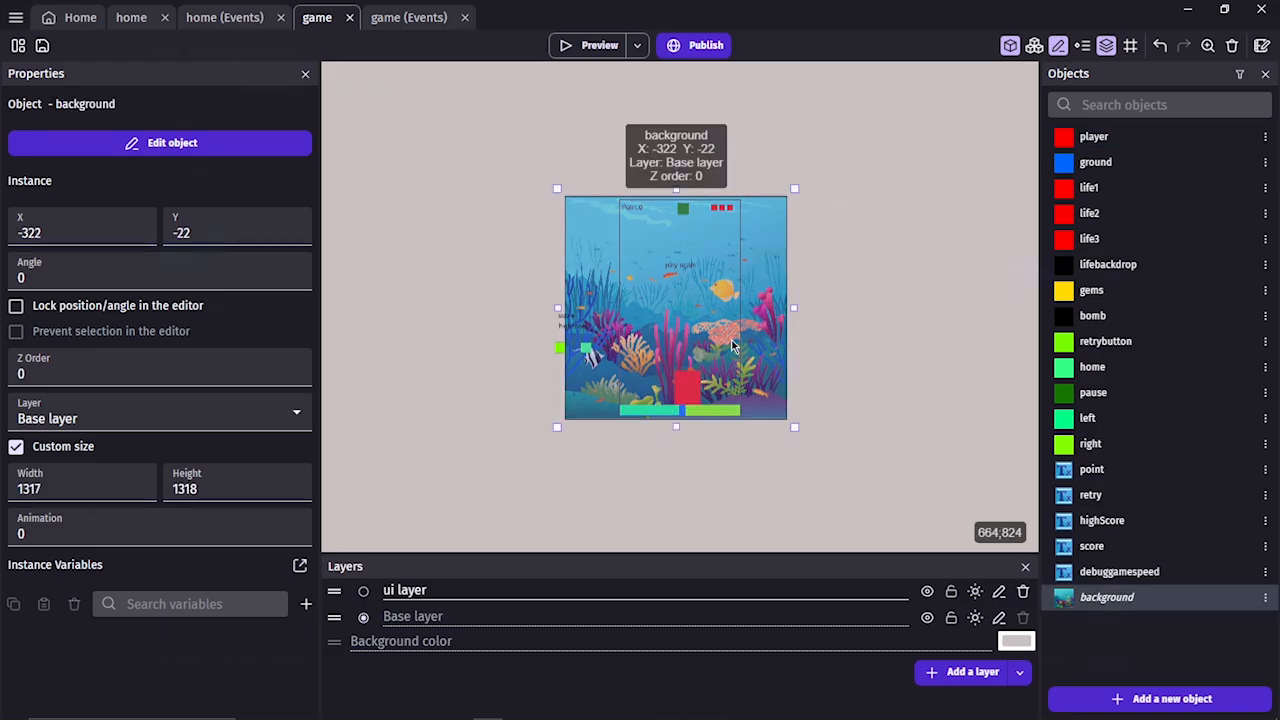
{"action": "double_click", "coordinate": [732, 346]}
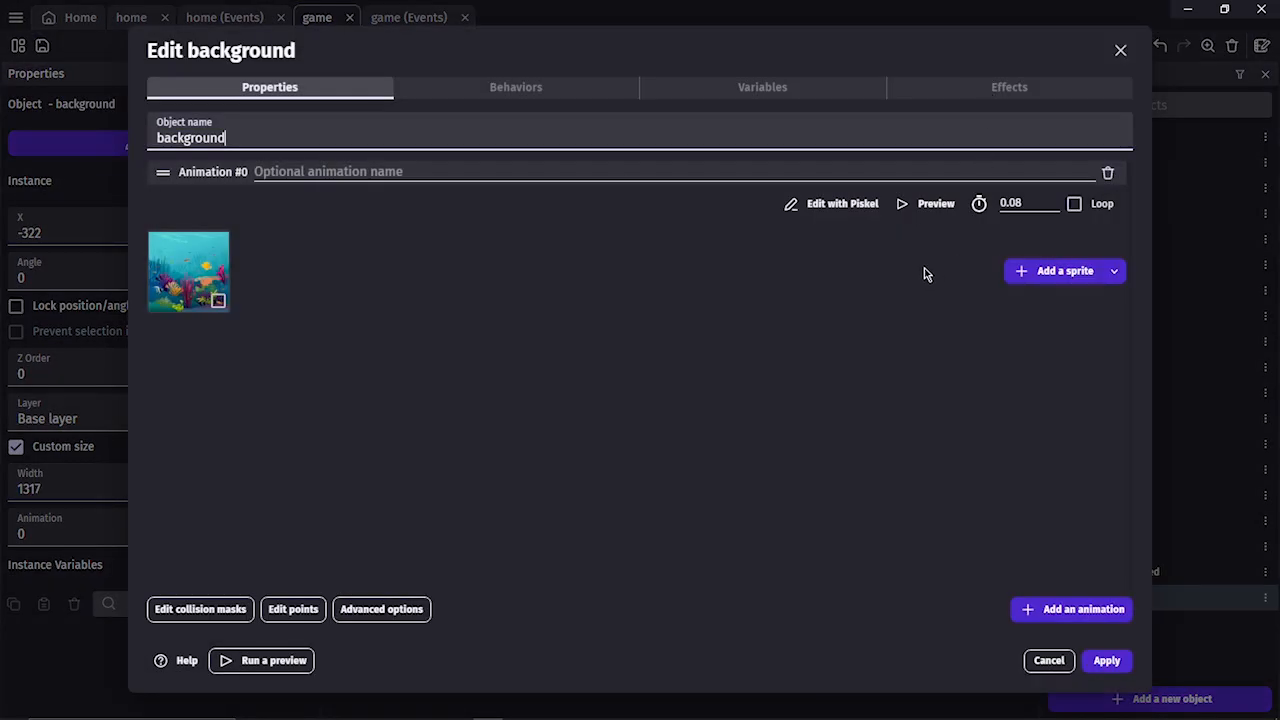
{"action": "left_click", "coordinate": [1049, 660]}
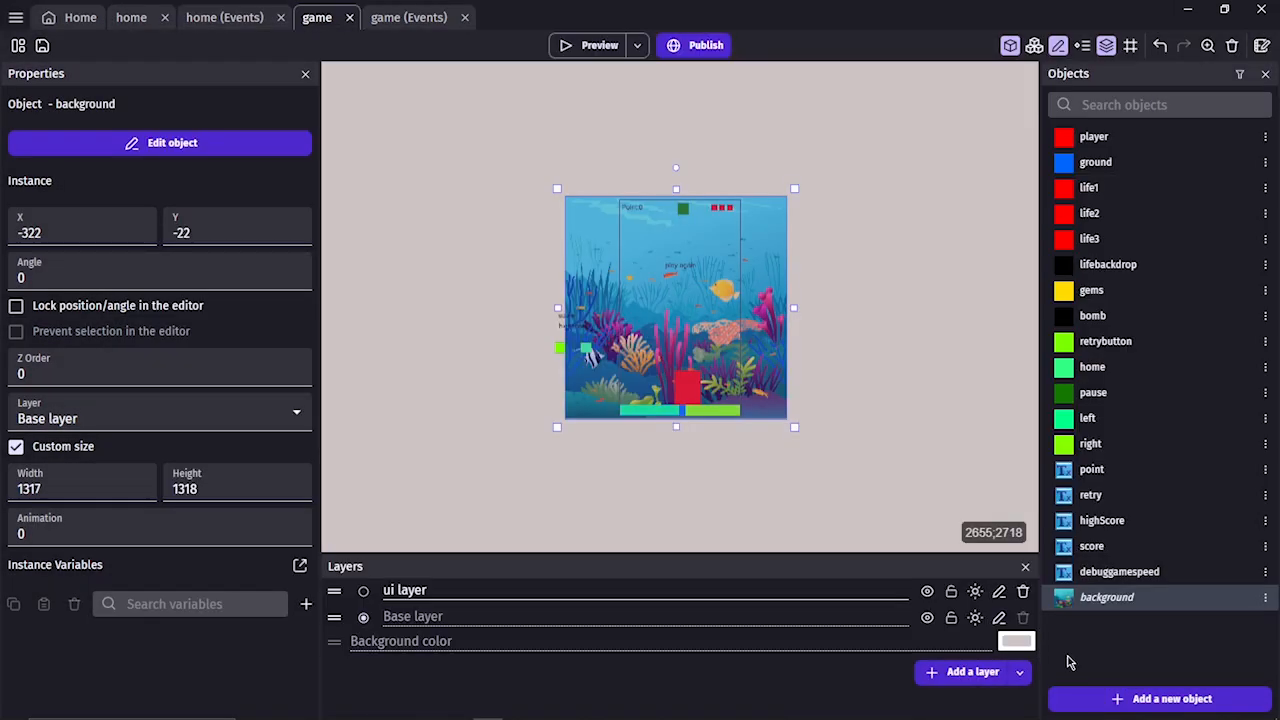
{"action": "left_click", "coordinate": [842, 435]}
Set the point text object's size to 70 and its font to MochiyPopPOne-Regular.ttf.
{"action": "scroll", "coordinate": [842, 435], "scroll_direction": "up", "scroll_amount": 5}
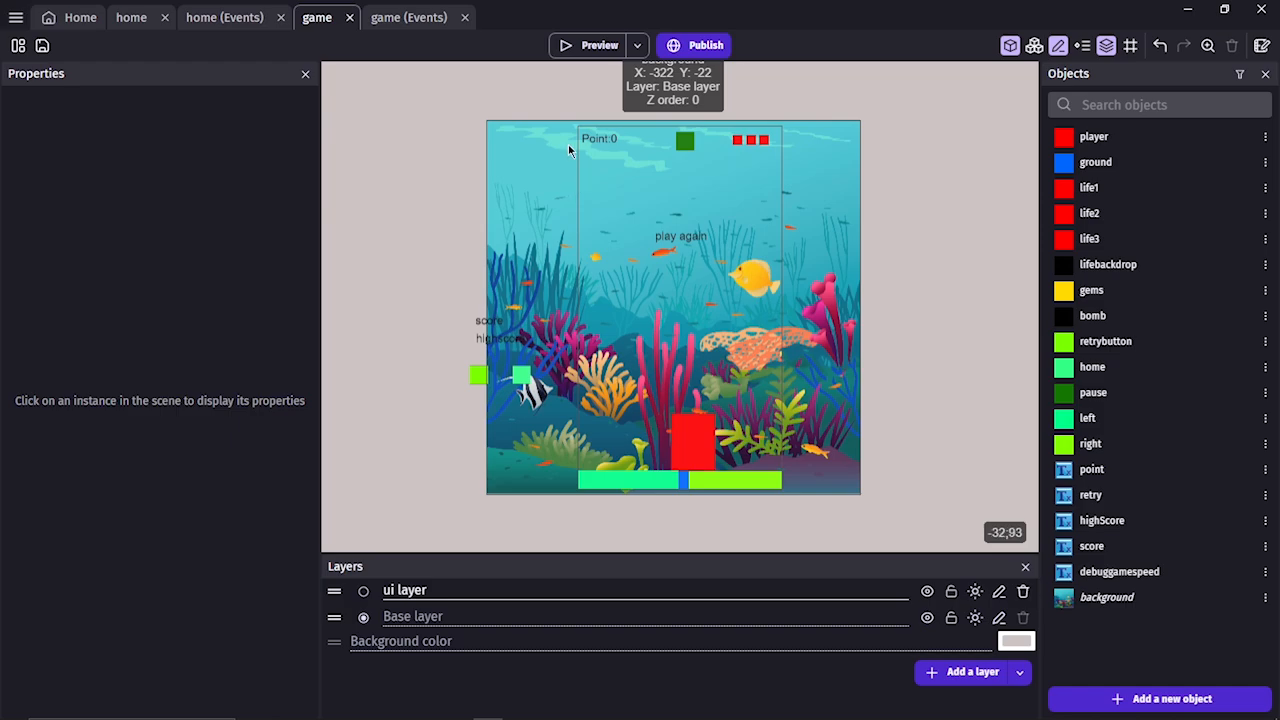
{"action": "left_click", "coordinate": [609, 142]}
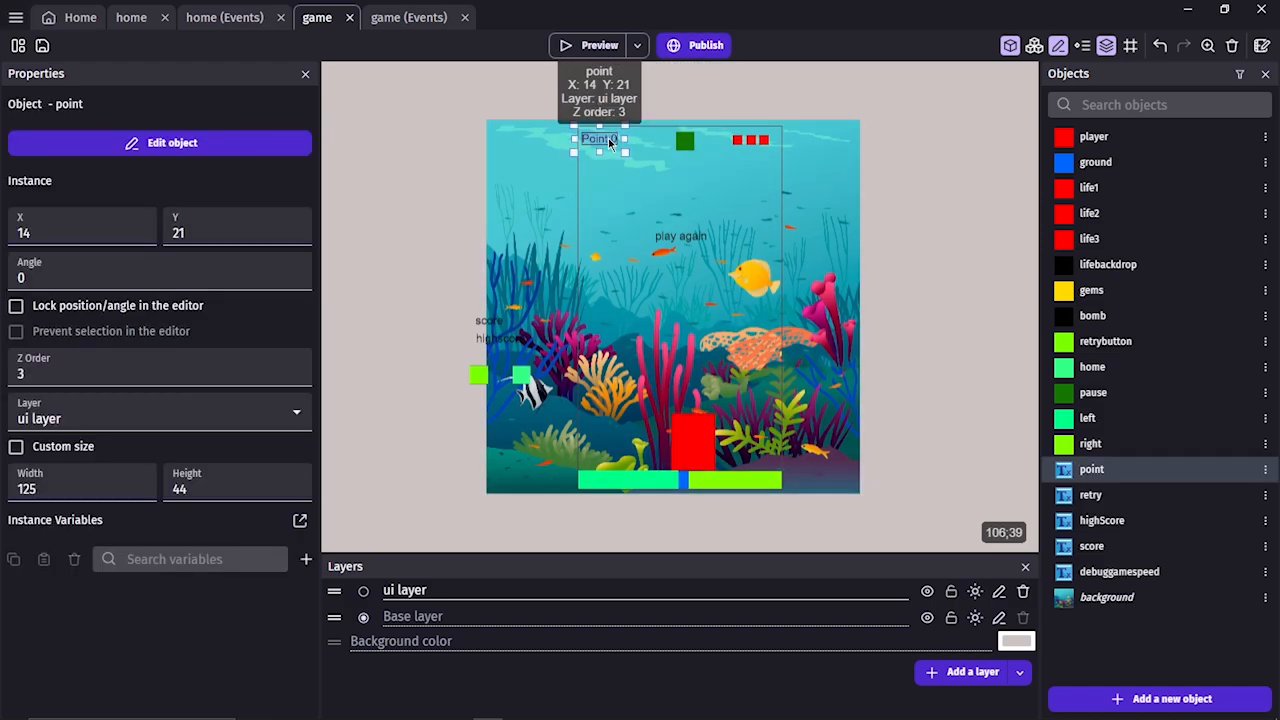
{"action": "double_click", "coordinate": [609, 142]}
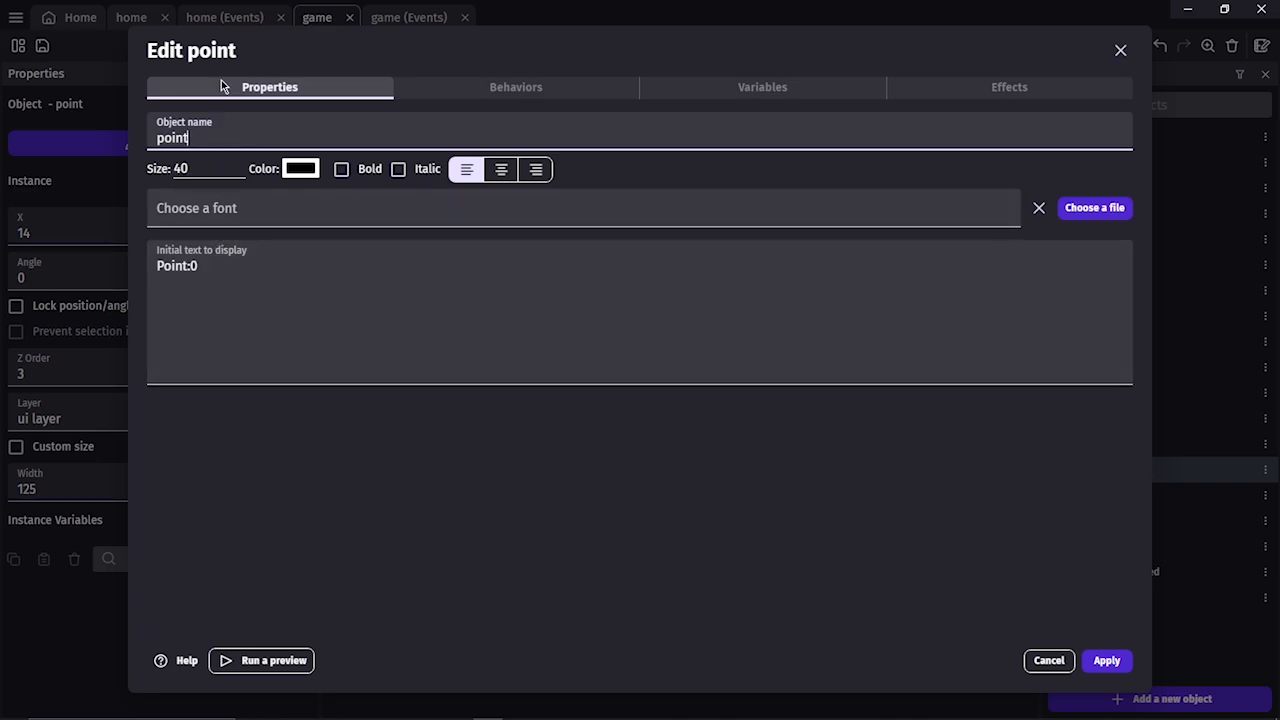
{"action": "left_click", "coordinate": [221, 168]}
{"action": "key", "text": "BackSpace"}
{"action": "key", "text": "BackSpace"}
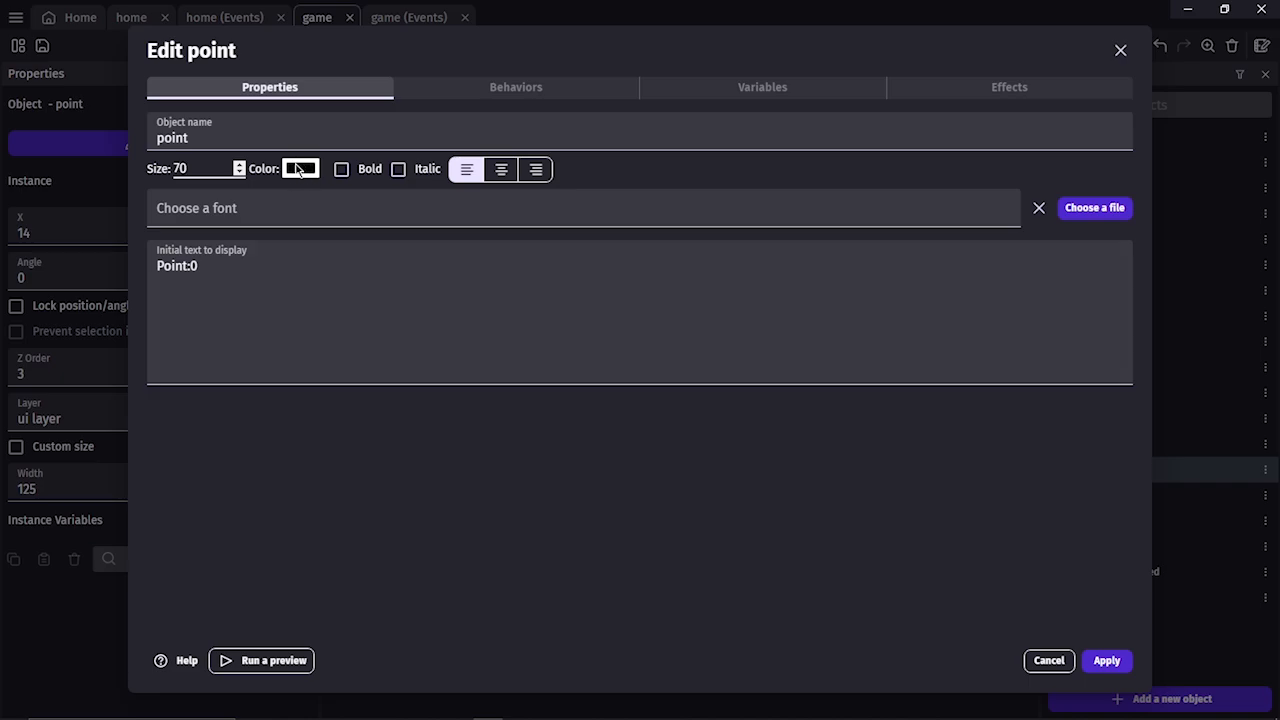
{"action": "left_click", "coordinate": [301, 220]}
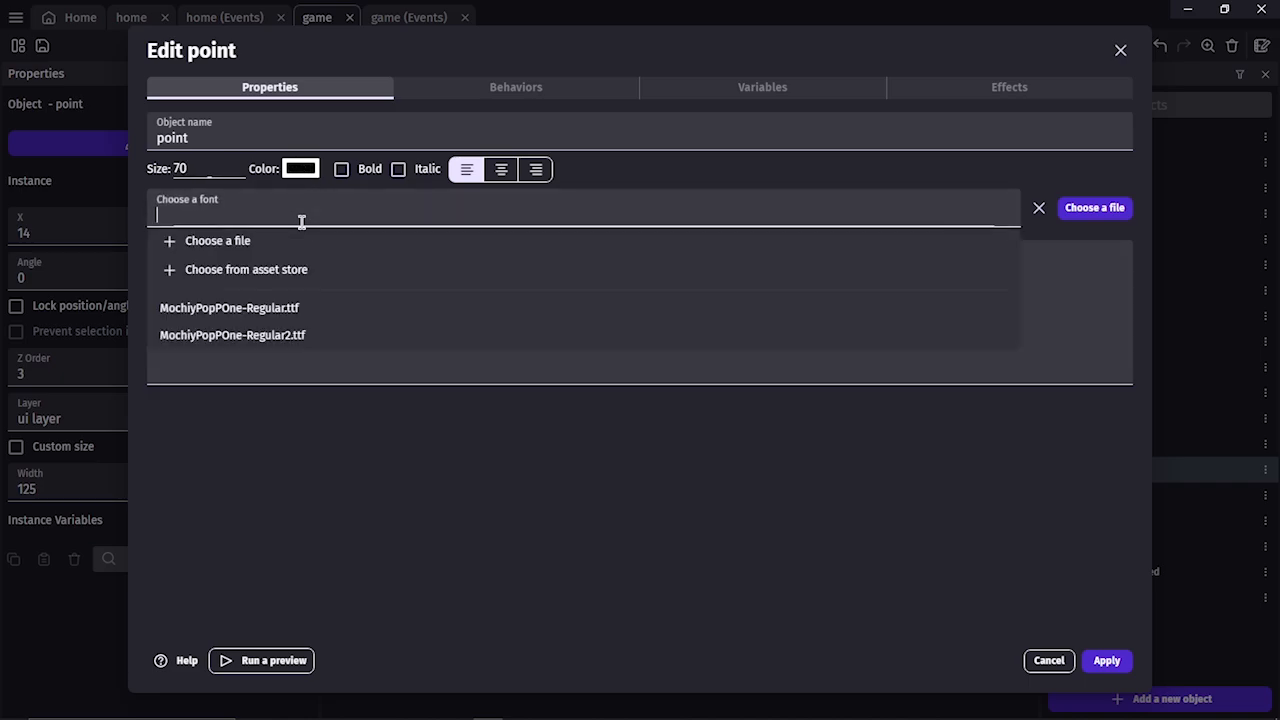
{"action": "left_click", "coordinate": [303, 310]}
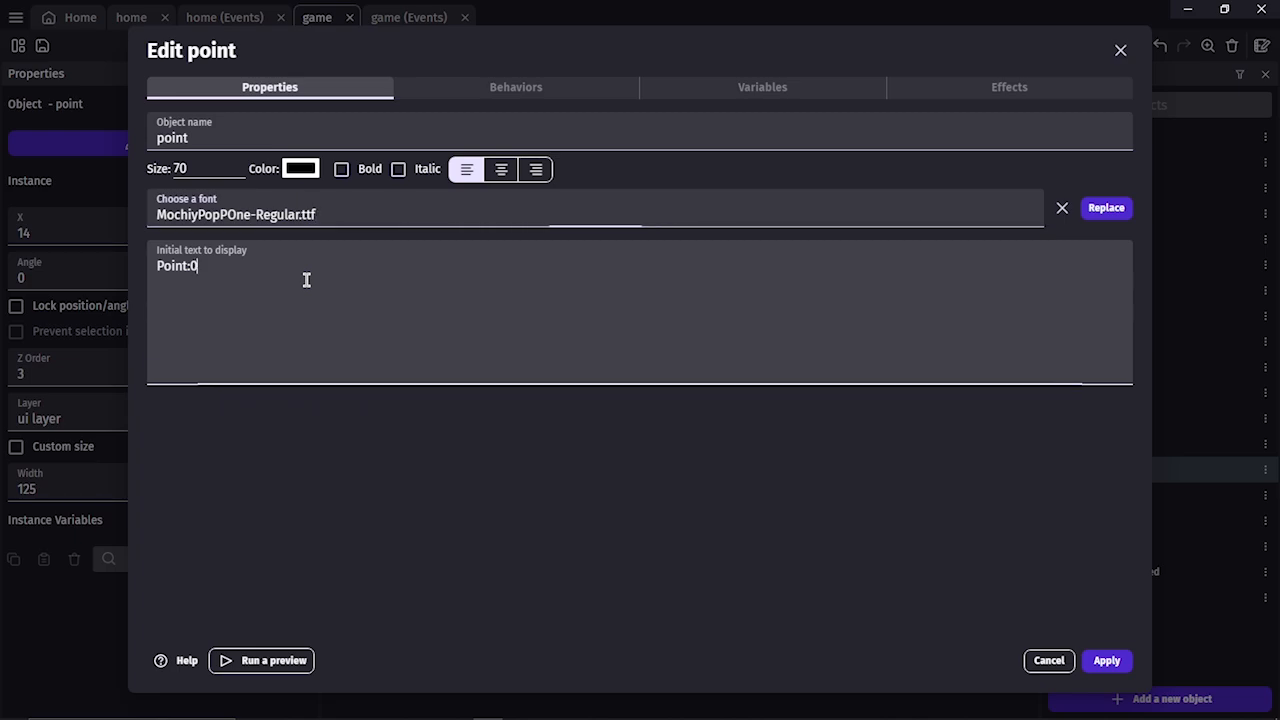
Set the point text's colour to hex EBF8F2, leave it non-bold, and apply the object changes.
{"action": "left_click", "coordinate": [369, 171]}
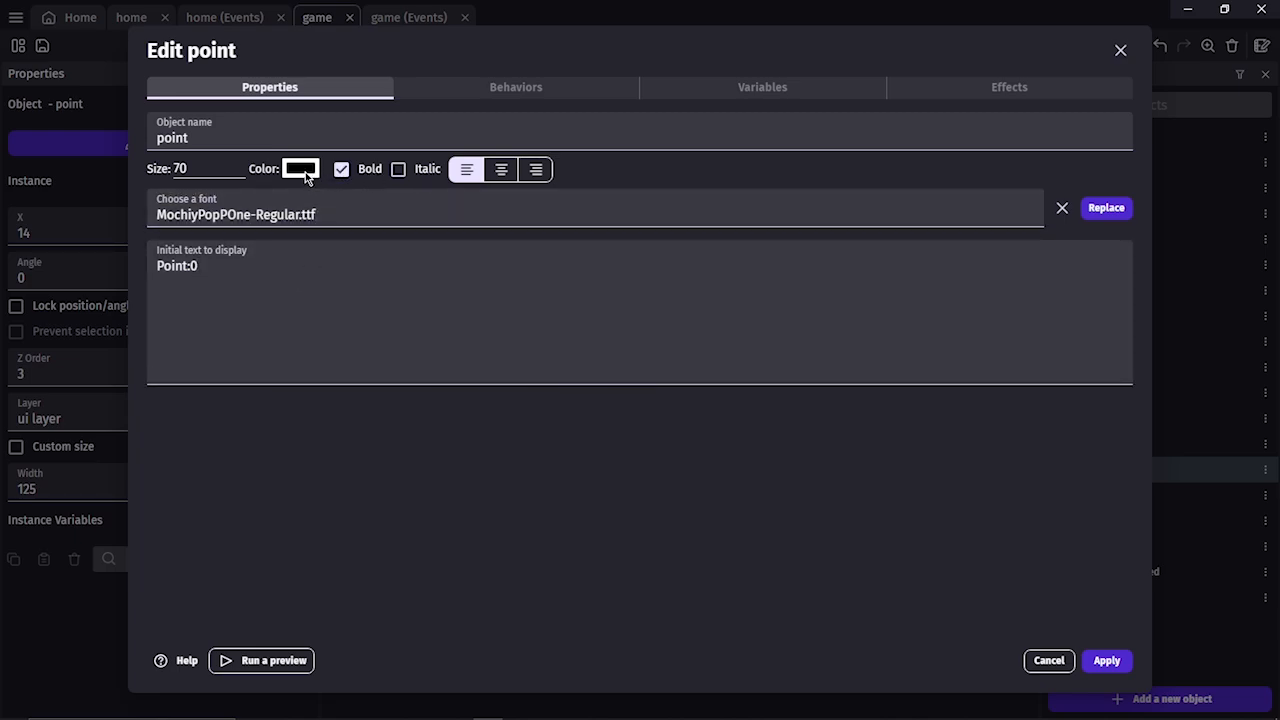
{"action": "left_click", "coordinate": [342, 172]}
{"action": "left_click", "coordinate": [299, 170]}
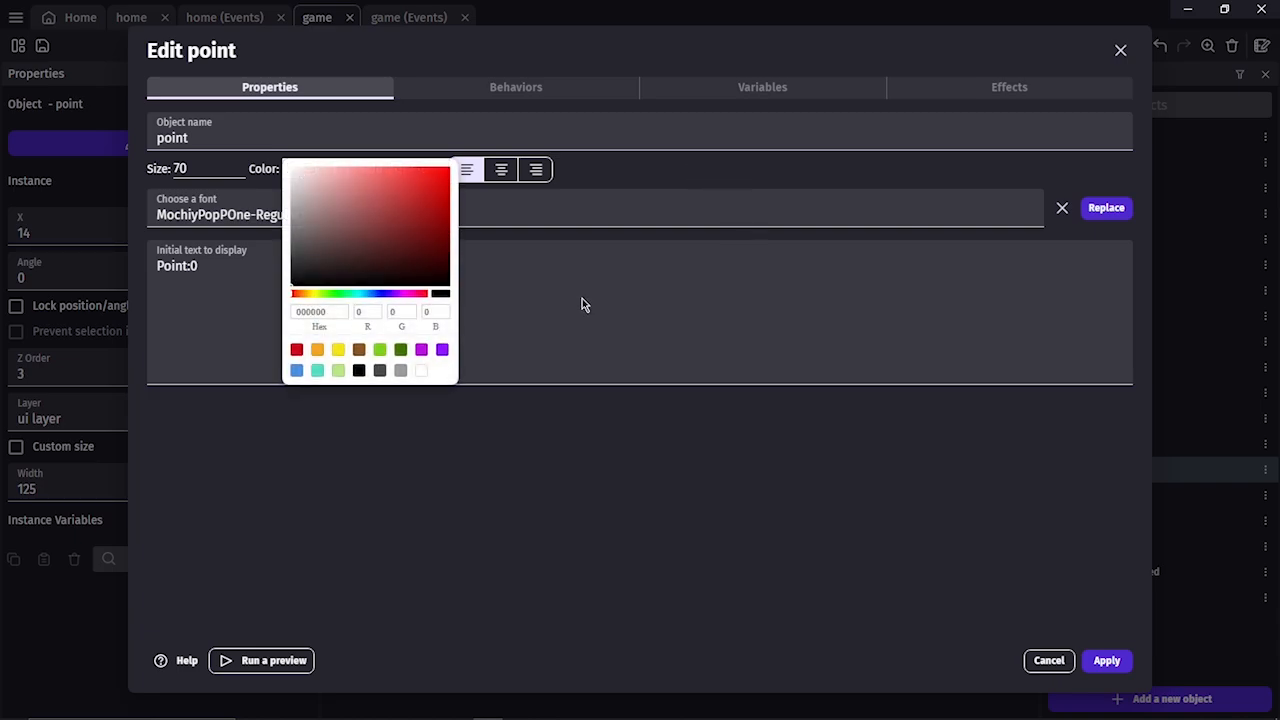
{"action": "left_click", "coordinate": [330, 312]}
{"action": "key", "text": "BackSpace"}
{"action": "key", "text": "BackSpace"}
{"action": "key", "text": "BackSpace"}
{"action": "key", "text": "BackSpace"}
{"action": "key", "text": "BackSpace"}
{"action": "type", "text": "EBF8"}
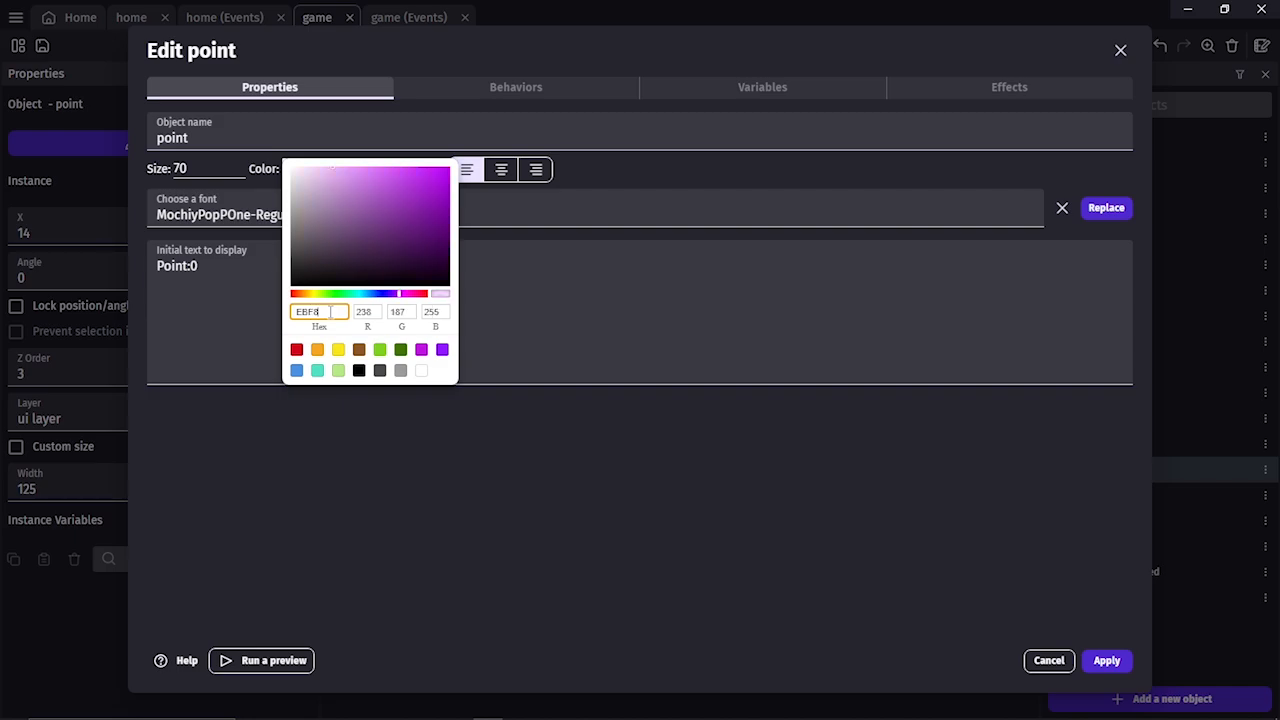
{"action": "type", "text": "F2"}
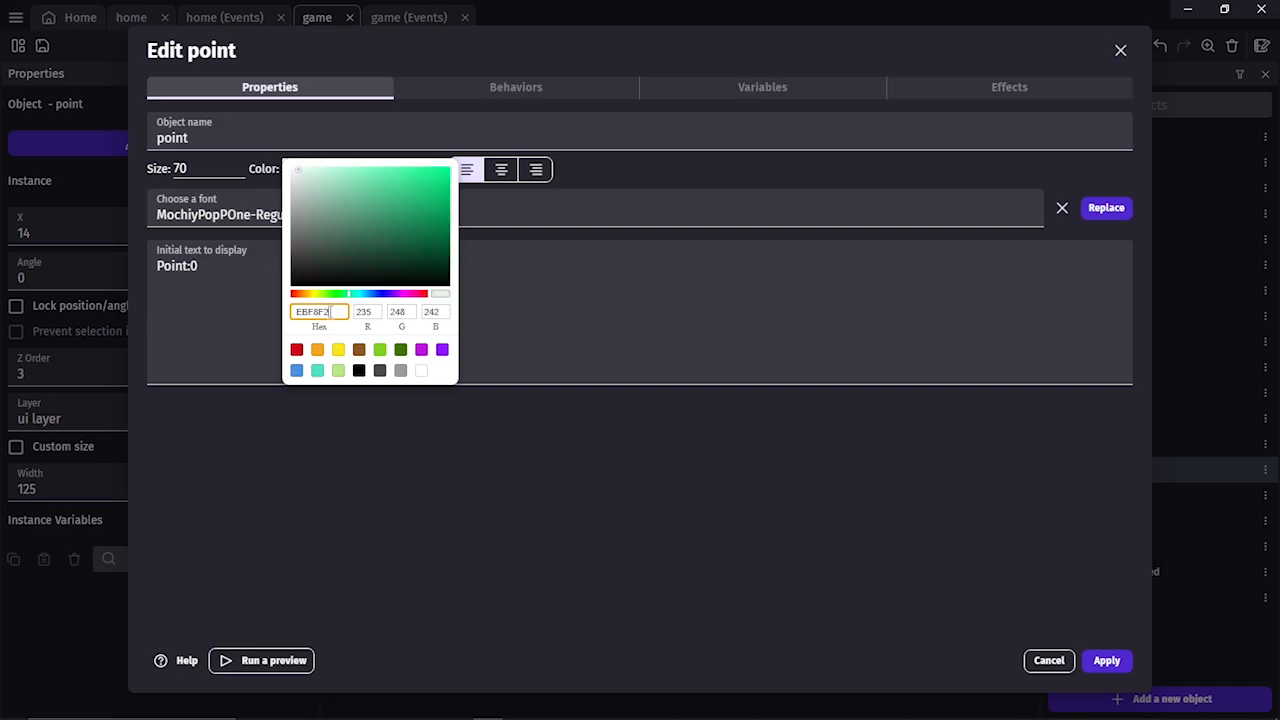
{"action": "left_click", "coordinate": [598, 338]}
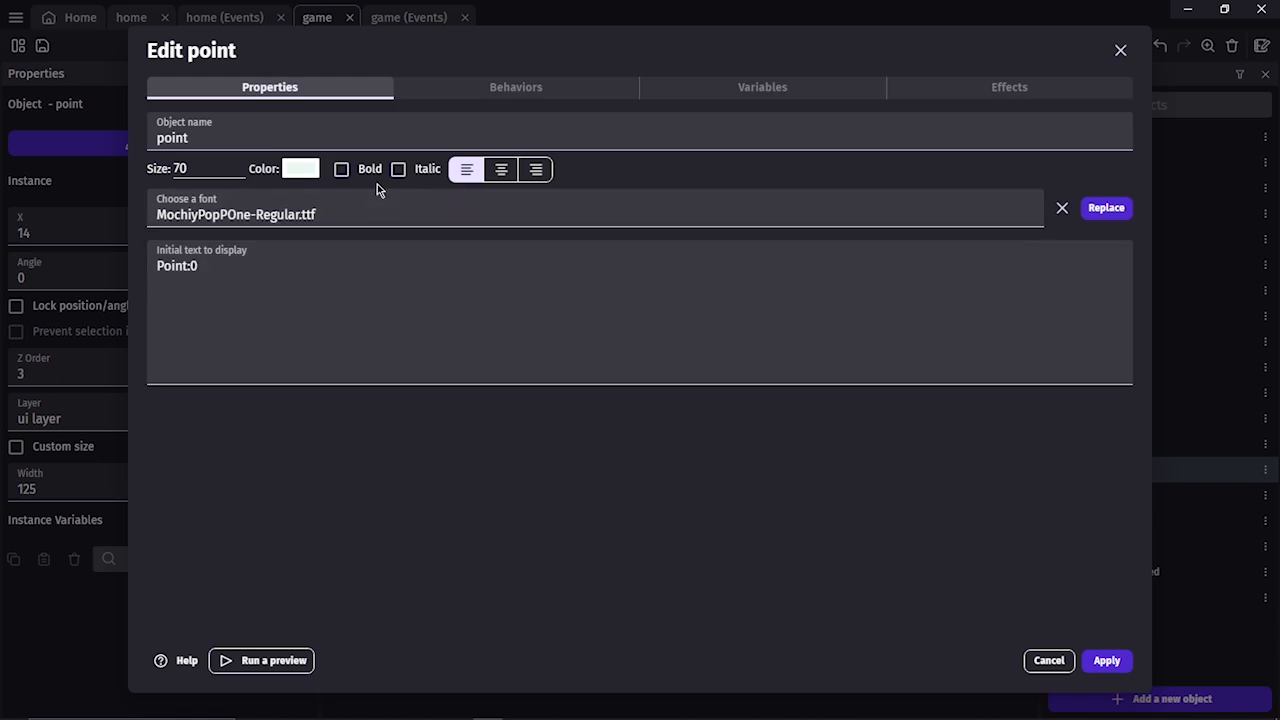
{"action": "left_click", "coordinate": [1126, 668]}
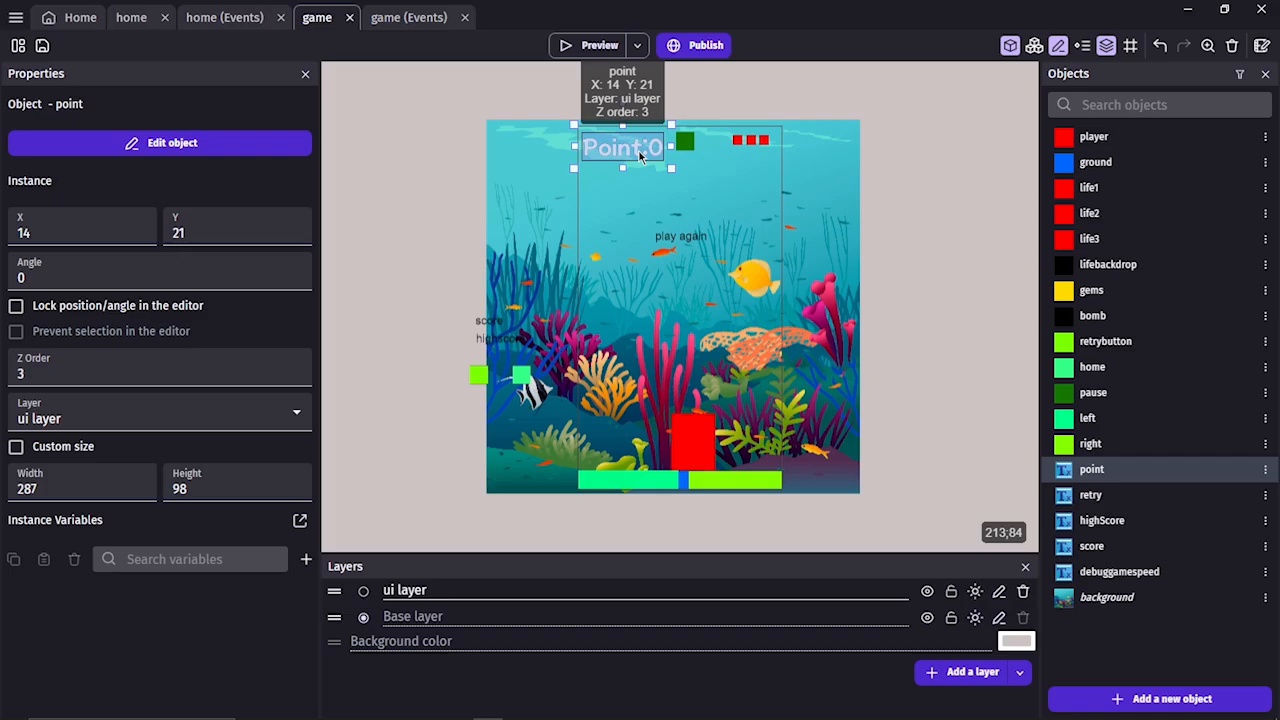
Reduce the point text object's size to 55 and apply the change.
{"action": "double_click", "coordinate": [640, 155]}
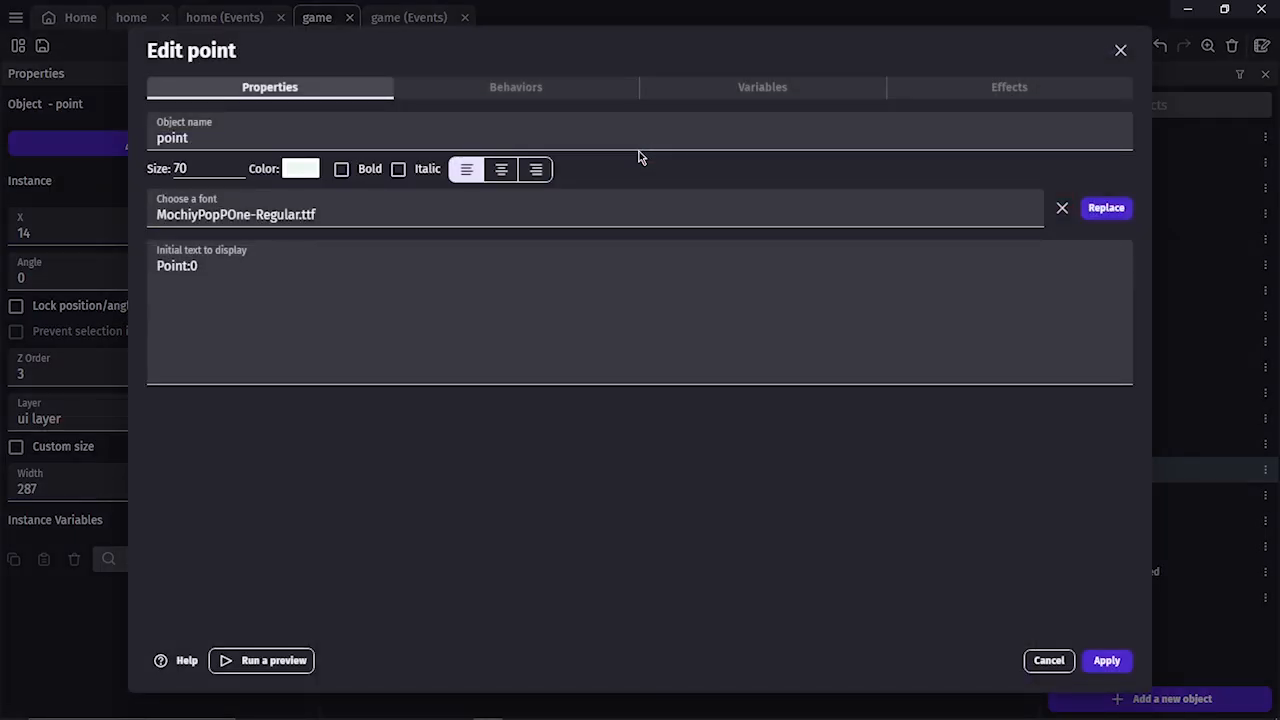
{"action": "left_click", "coordinate": [240, 174]}
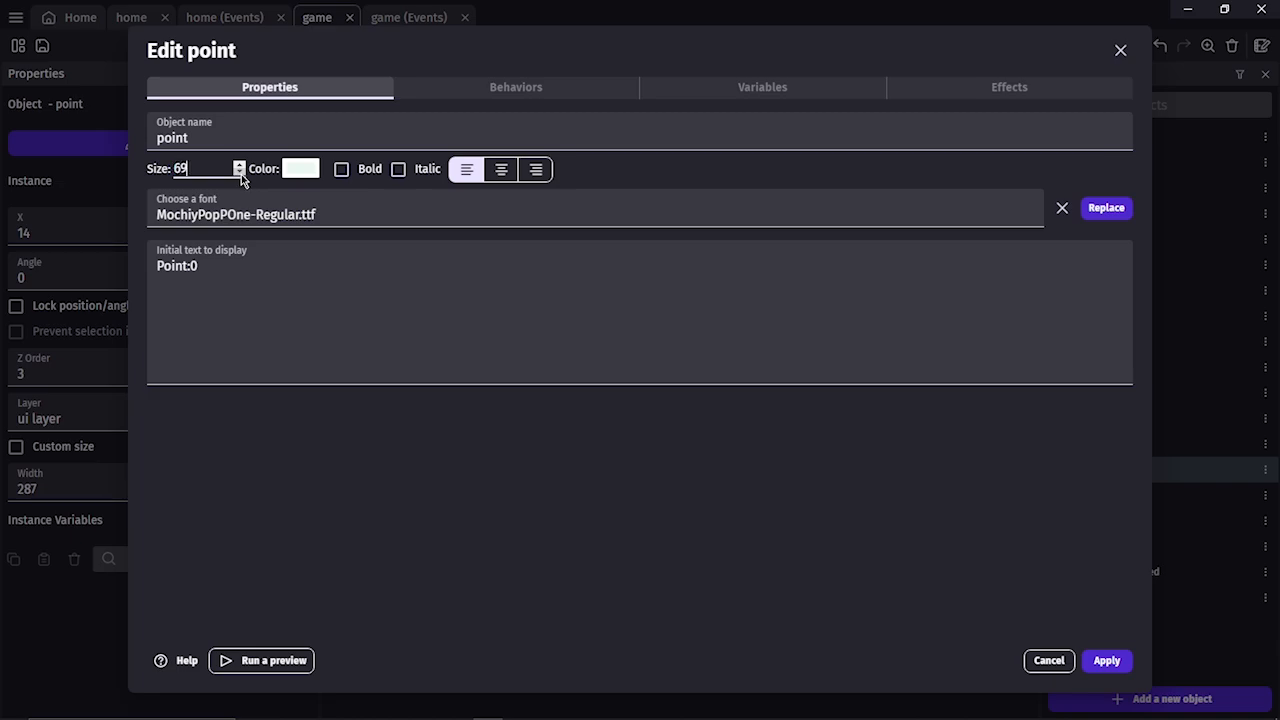
{"action": "left_click", "coordinate": [240, 174]}
{"action": "left_click", "coordinate": [240, 174]}
{"action": "left_click", "coordinate": [240, 174]}
{"action": "left_click", "coordinate": [240, 174]}
{"action": "left_click", "coordinate": [240, 174]}
{"action": "left_click", "coordinate": [240, 174]}
{"action": "left_click", "coordinate": [240, 174]}
{"action": "left_click", "coordinate": [1115, 652]}
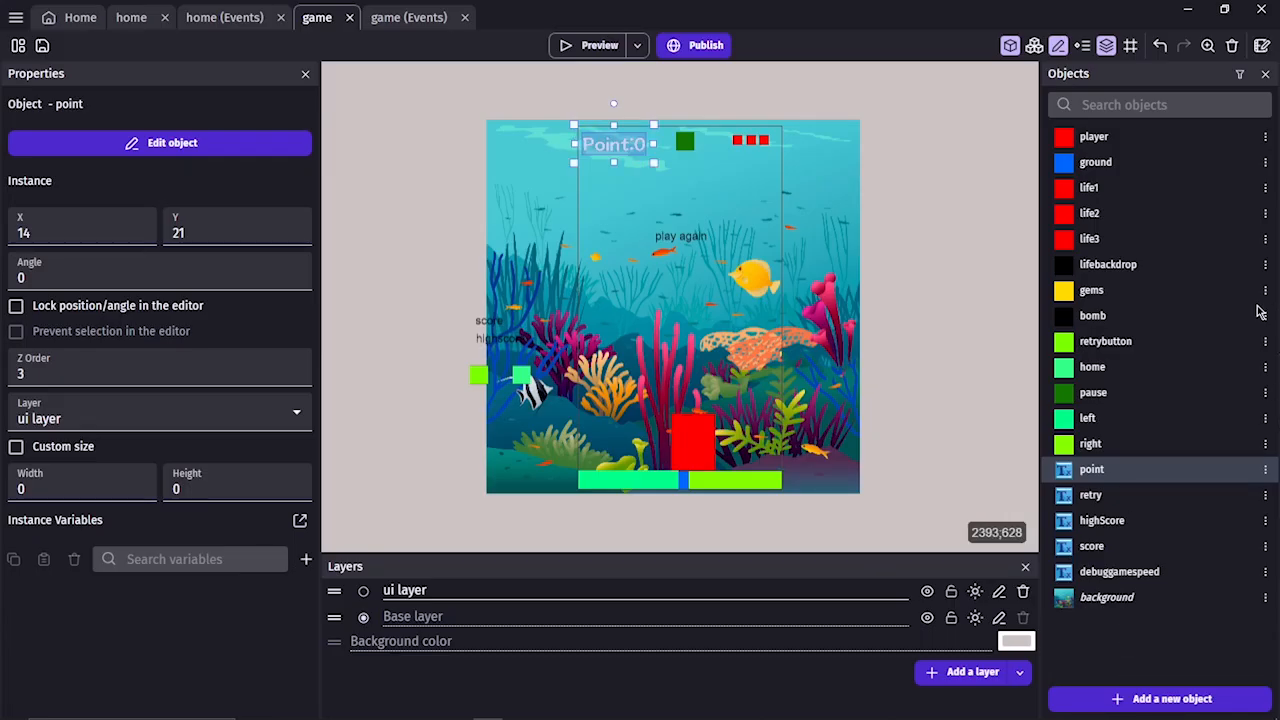
{"action": "left_click", "coordinate": [903, 230]}
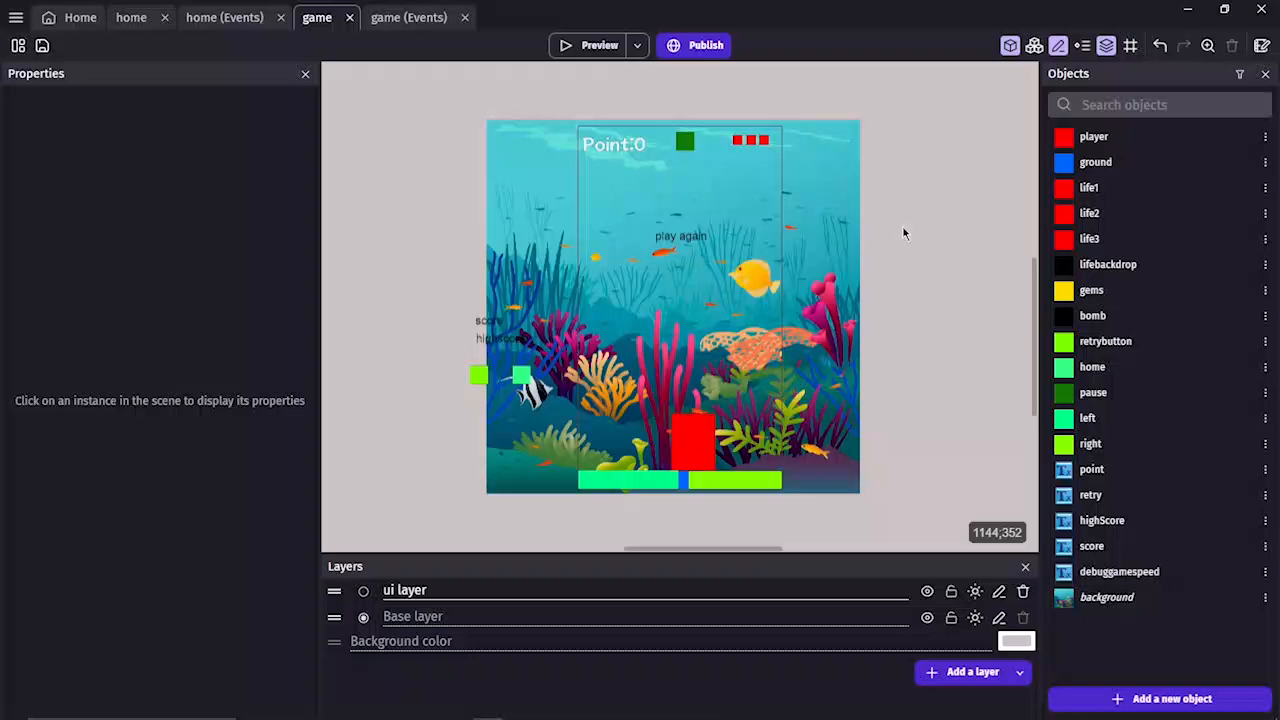
Copy the point text's hex colour code EBF8F2 and close its editor without changing the object.
{"action": "left_click", "coordinate": [614, 148]}
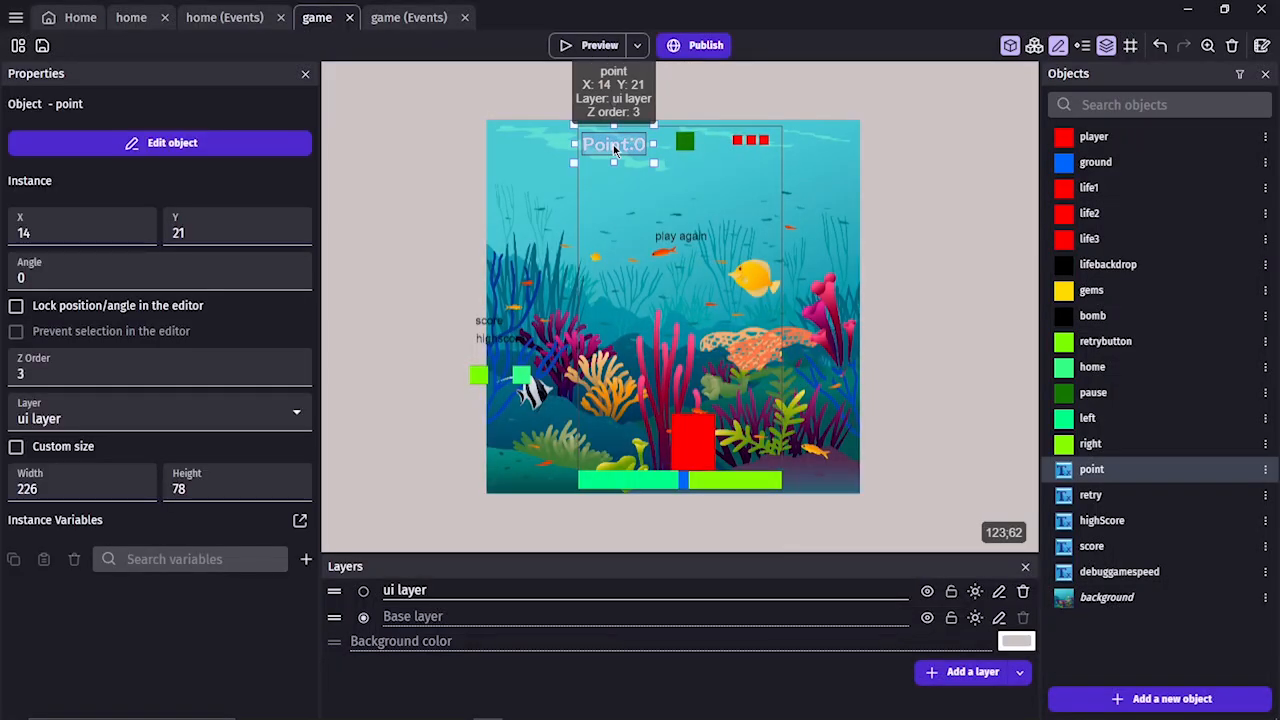
{"action": "double_click", "coordinate": [614, 144]}
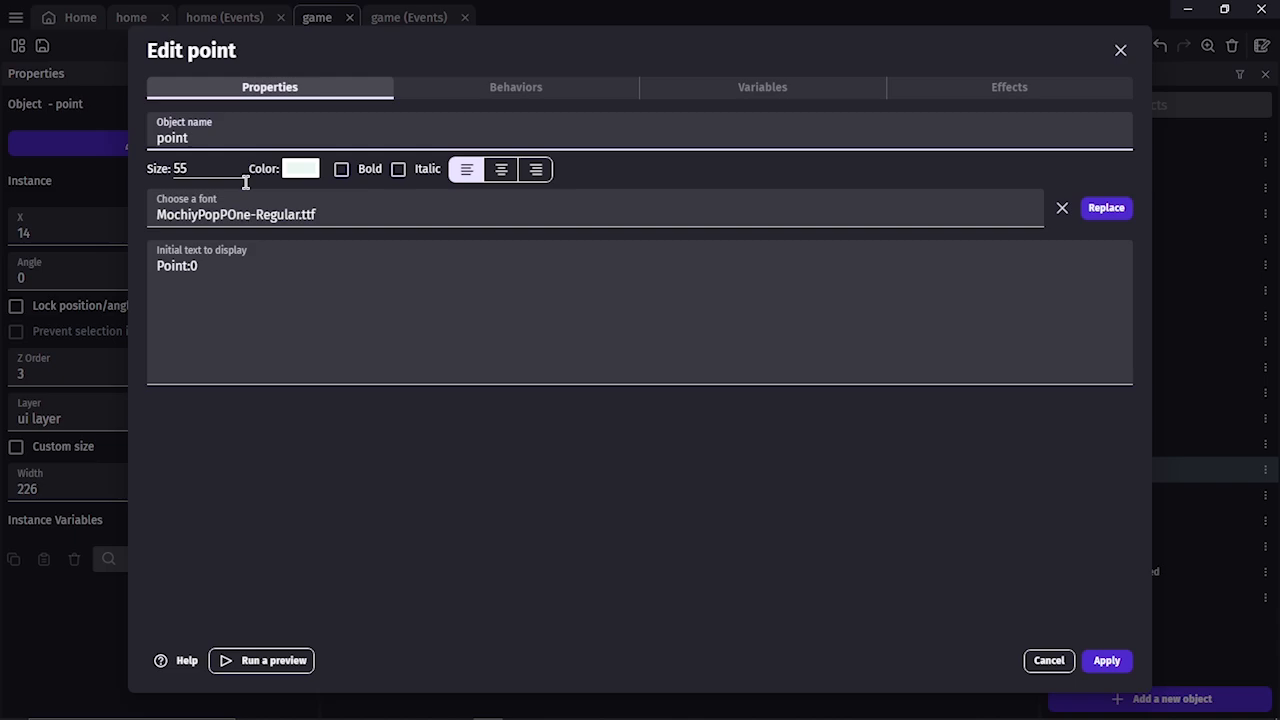
{"action": "left_click", "coordinate": [300, 169]}
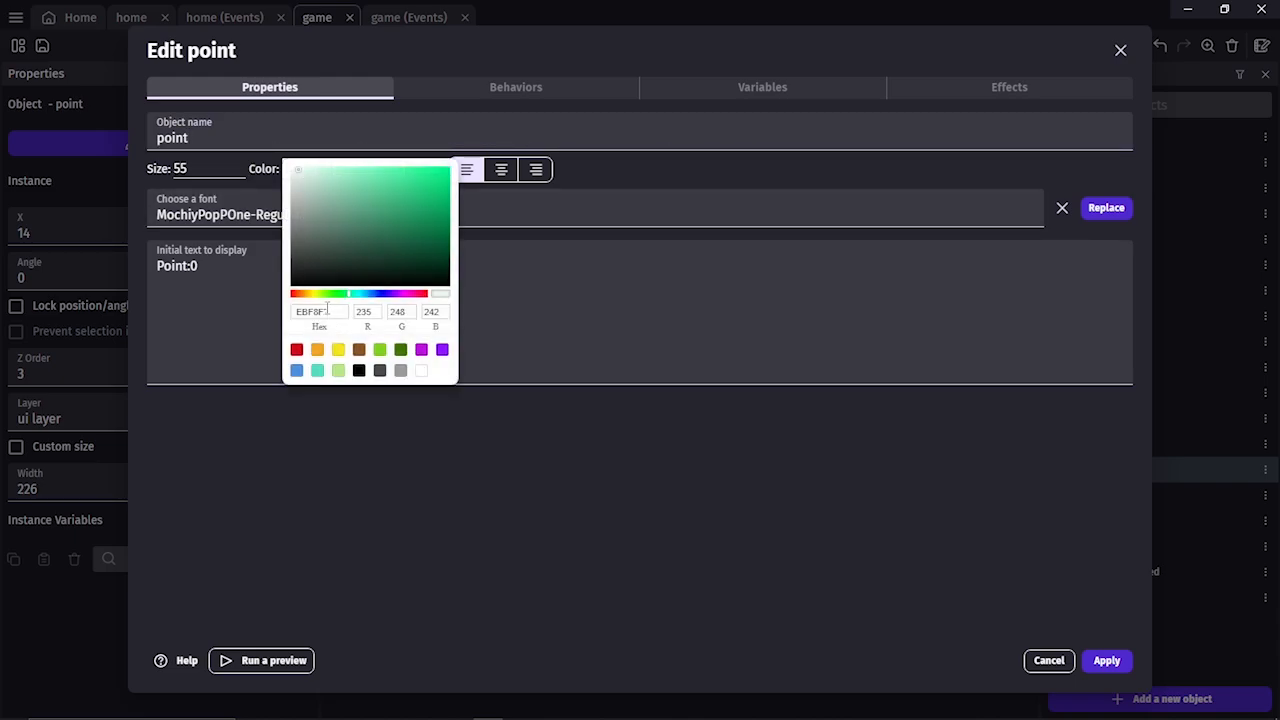
{"action": "left_click", "coordinate": [326, 311]}
{"action": "double_click", "coordinate": [326, 311]}
{"action": "key", "text": "ctrl+c"}
{"action": "left_click", "coordinate": [717, 471]}
{"action": "left_click", "coordinate": [1040, 664]}
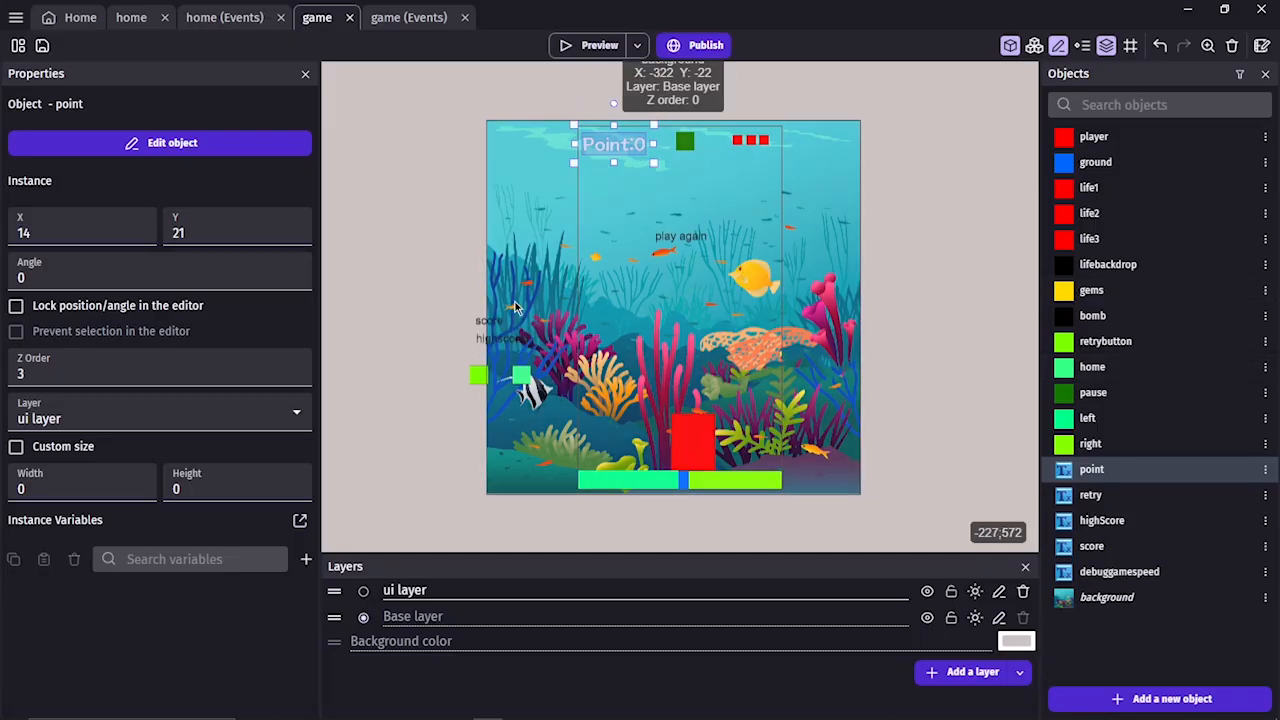
{"action": "left_click", "coordinate": [437, 307]}
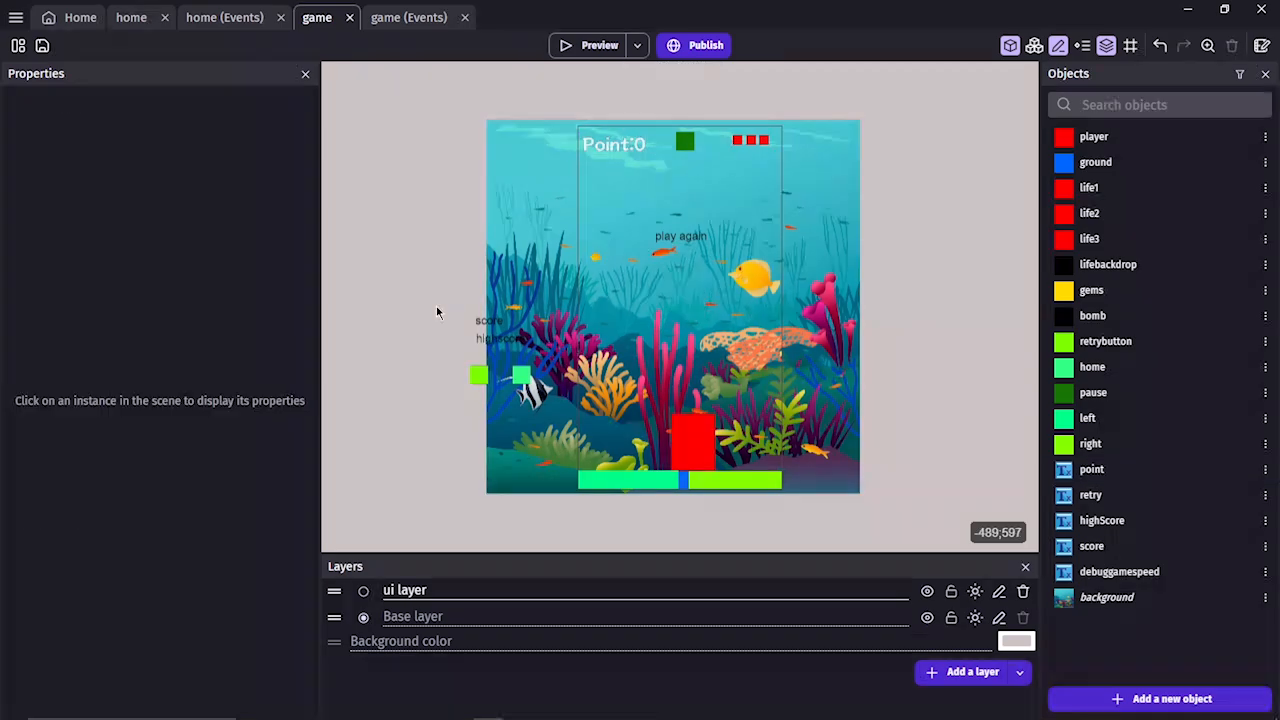
Set the score text object's size to 55.
{"action": "left_click", "coordinate": [487, 321]}
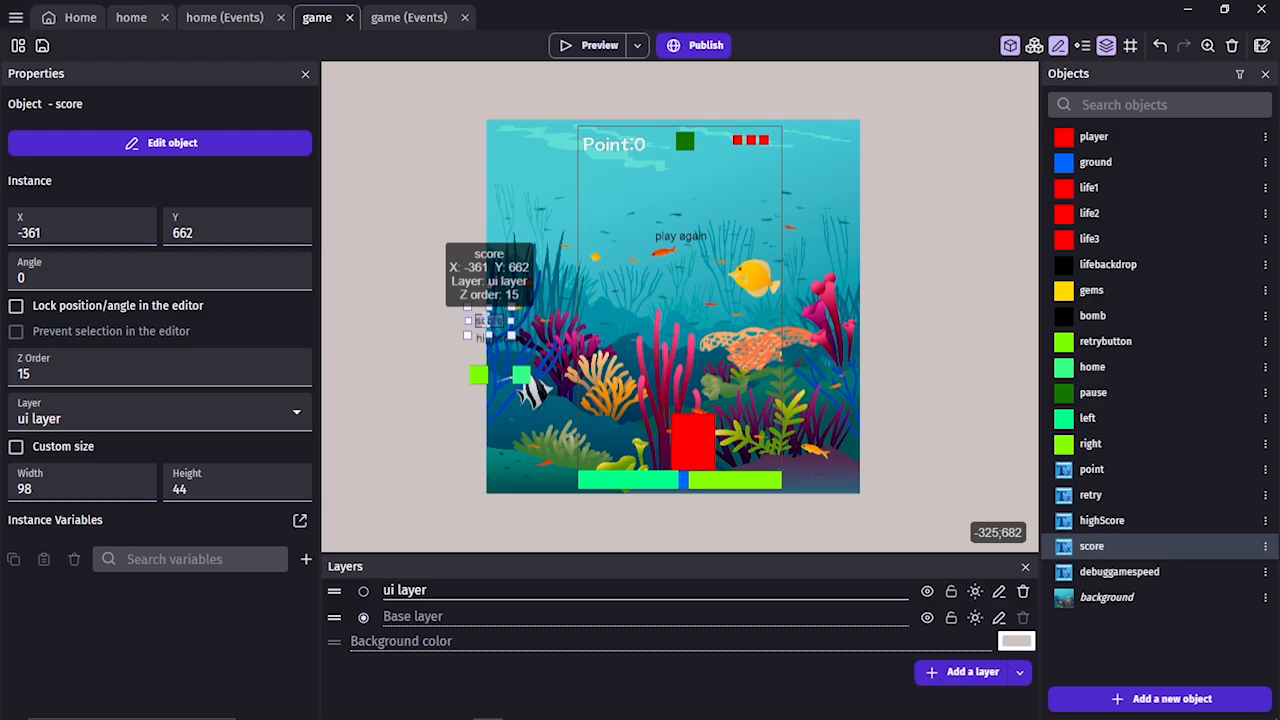
{"action": "double_click", "coordinate": [485, 320]}
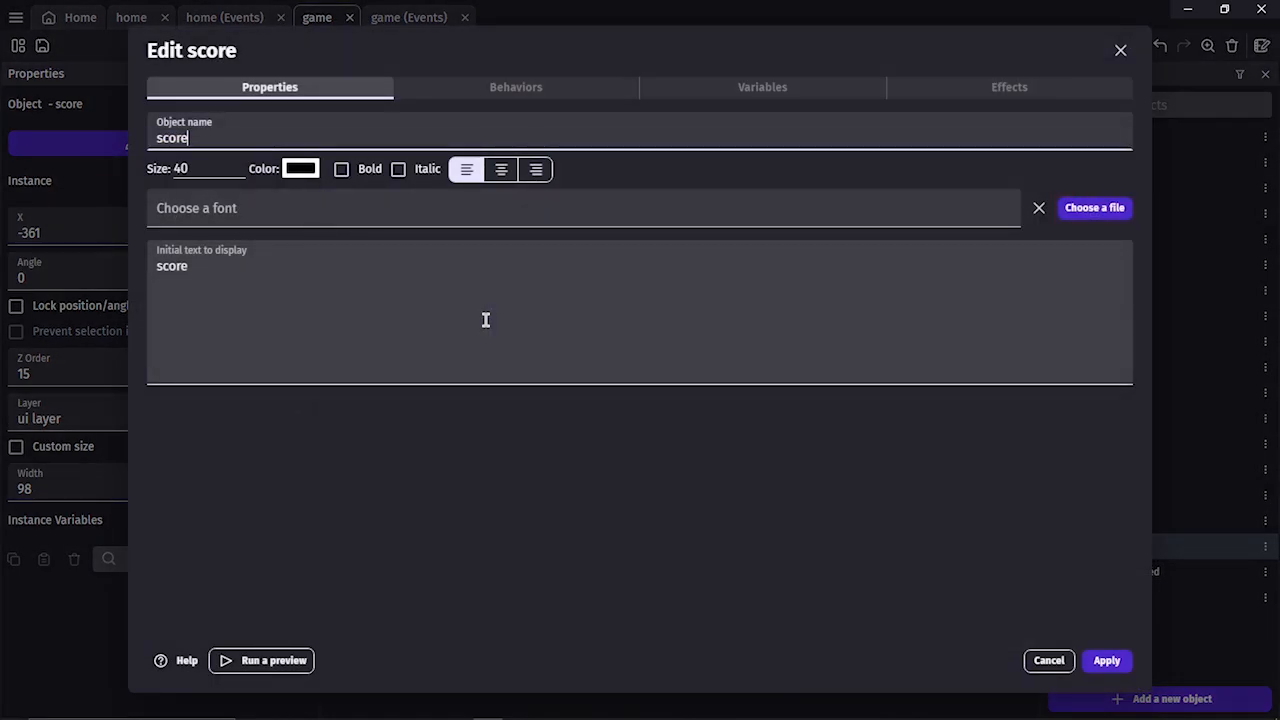
{"action": "double_click", "coordinate": [203, 168]}
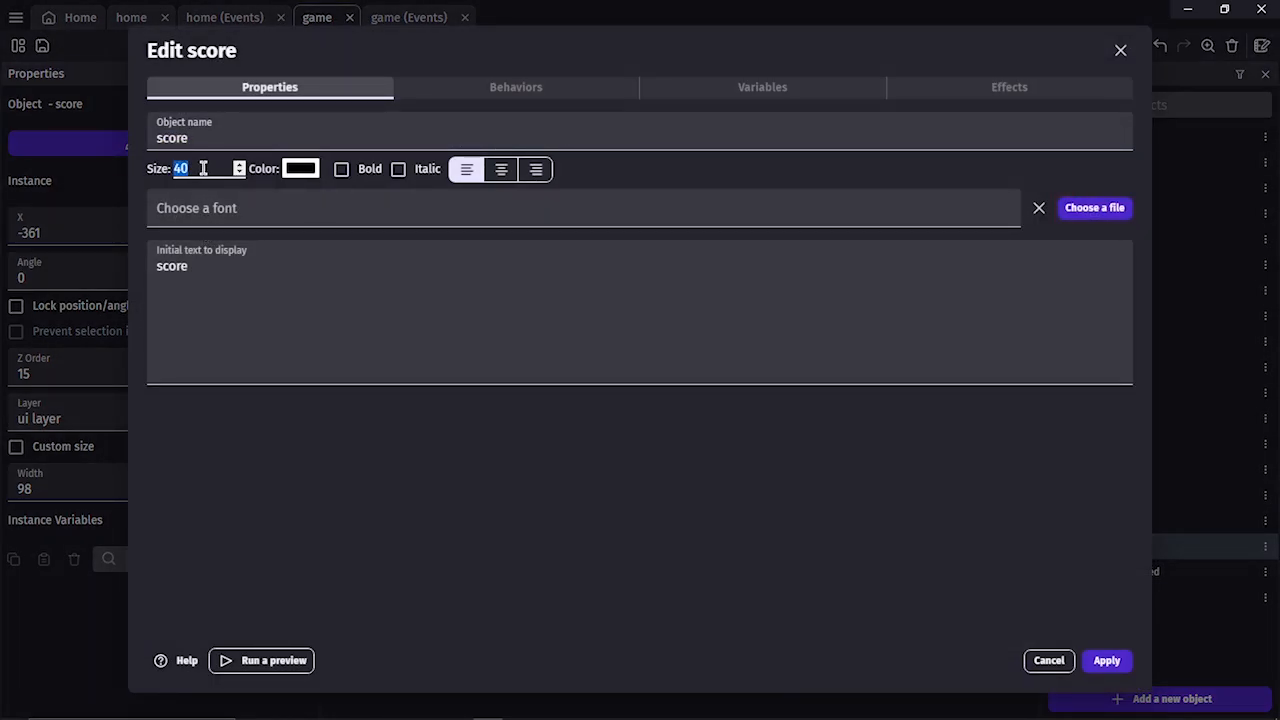
Replace the score text's colour with the copied hex EBF8F2 and apply the object changes.
{"action": "left_click", "coordinate": [303, 170]}
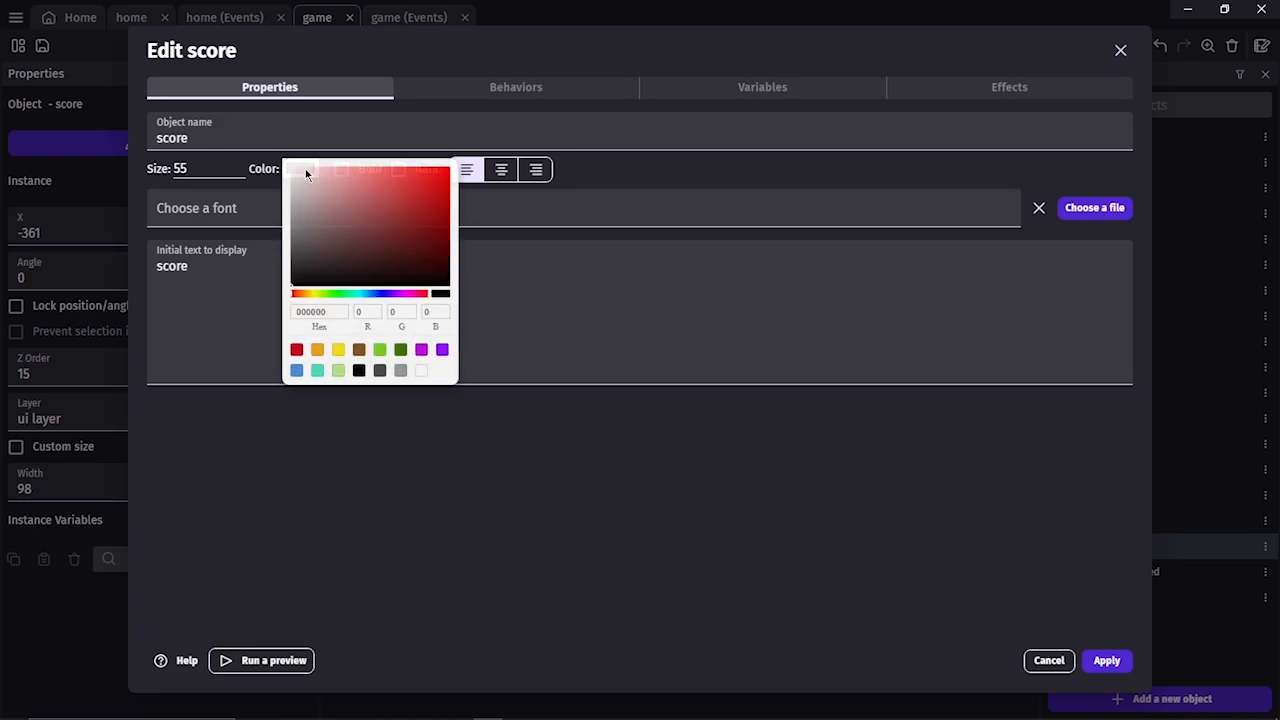
{"action": "left_click", "coordinate": [334, 311]}
{"action": "key", "text": "BackSpace"}
{"action": "key", "text": "BackSpace"}
{"action": "key", "text": "BackSpace"}
{"action": "key", "text": "BackSpace"}
{"action": "key", "text": "BackSpace"}
{"action": "key", "text": "BackSpace"}
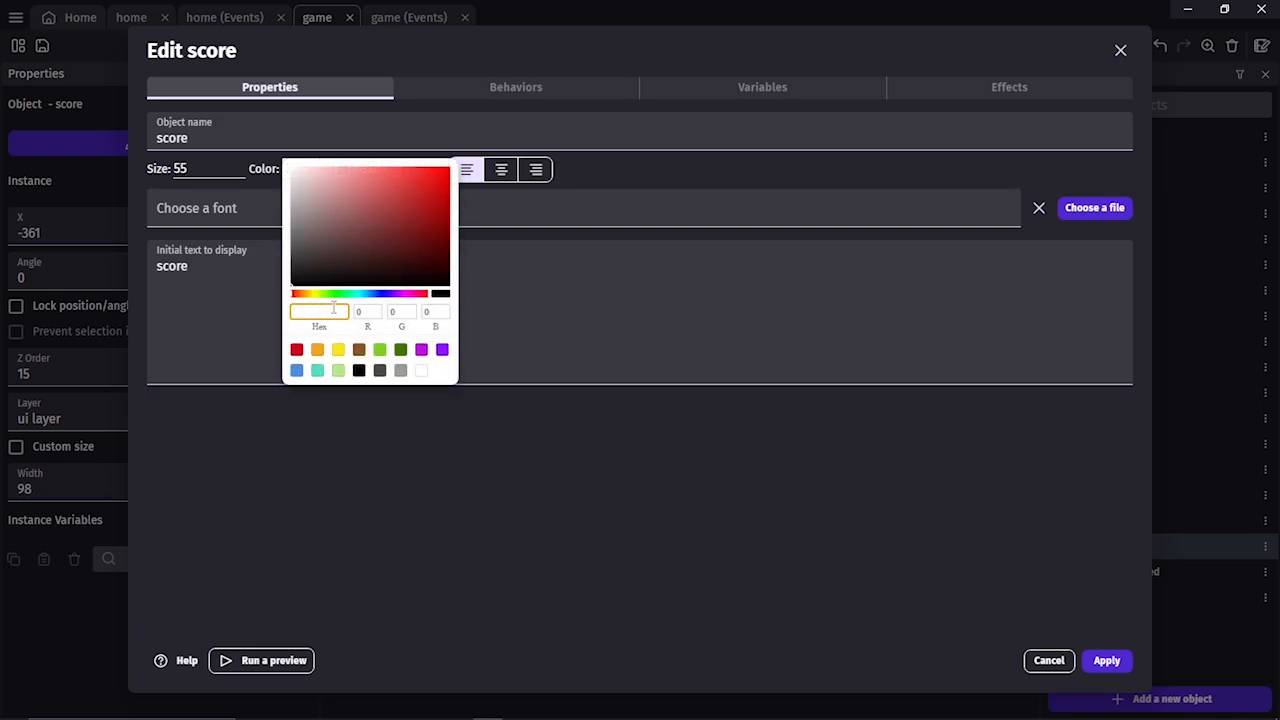
{"action": "key", "text": "ctrl+v"}
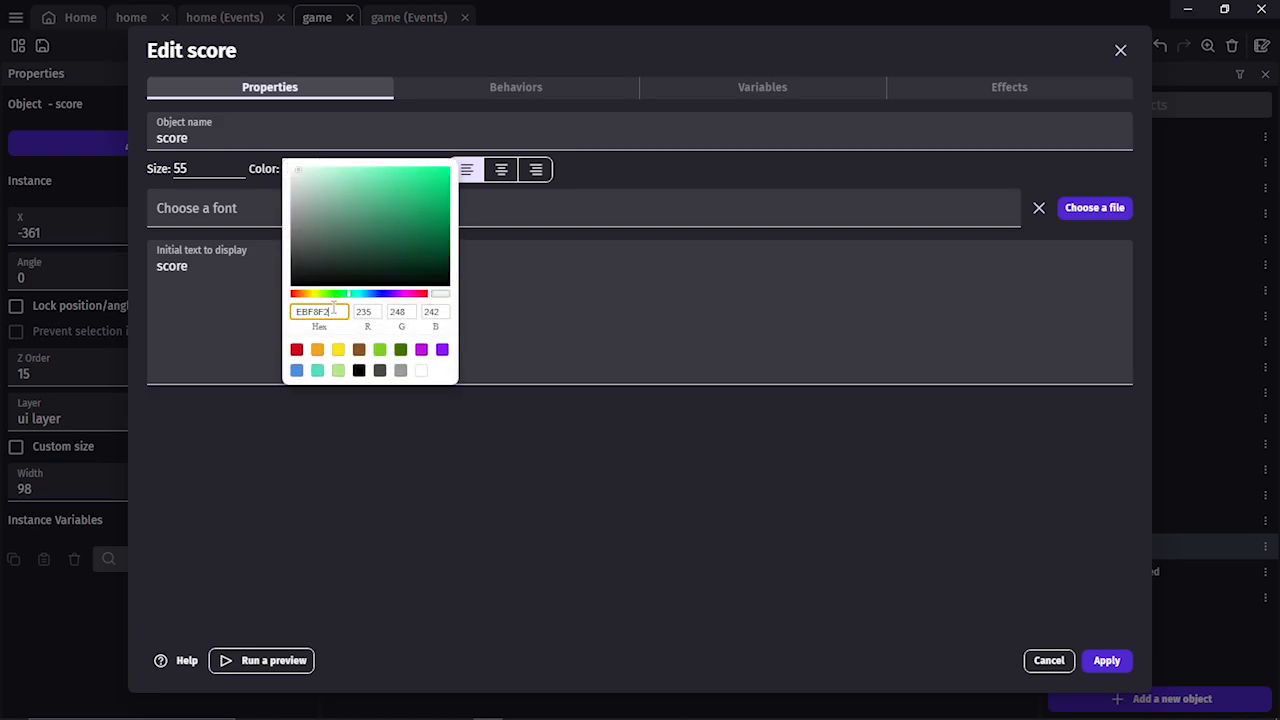
{"action": "left_click", "coordinate": [565, 352]}
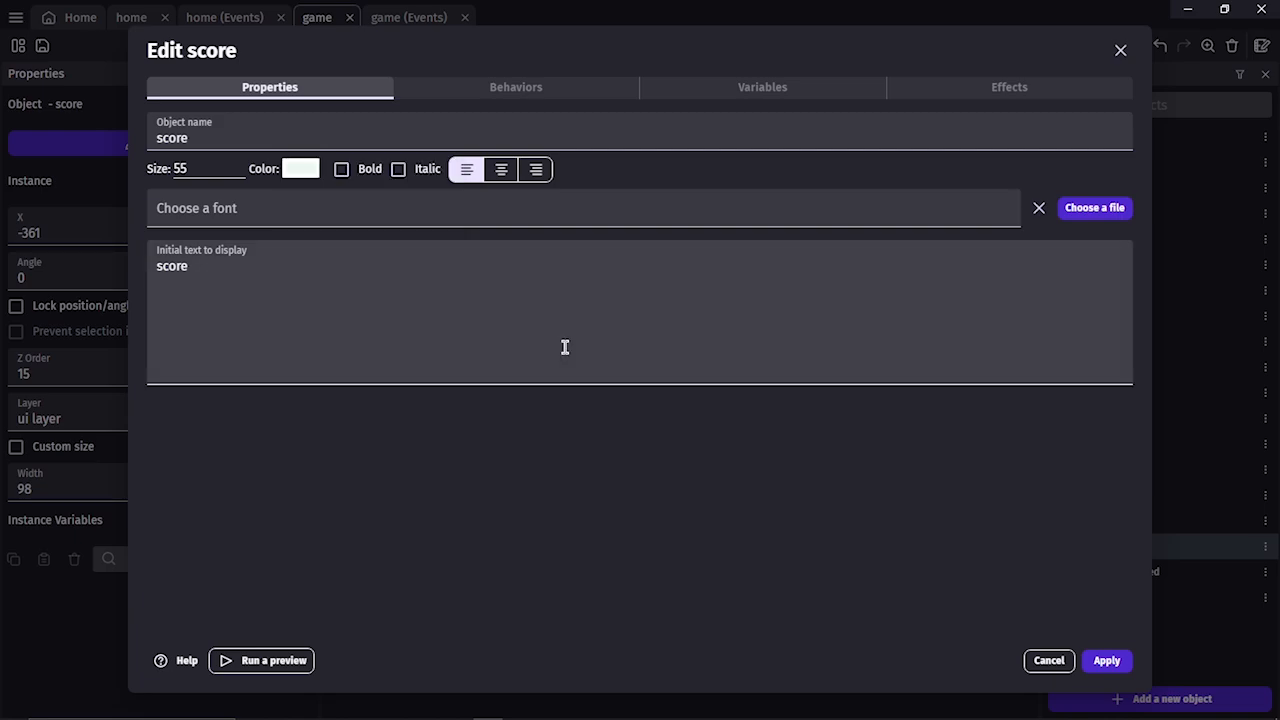
{"action": "left_click", "coordinate": [1108, 662]}
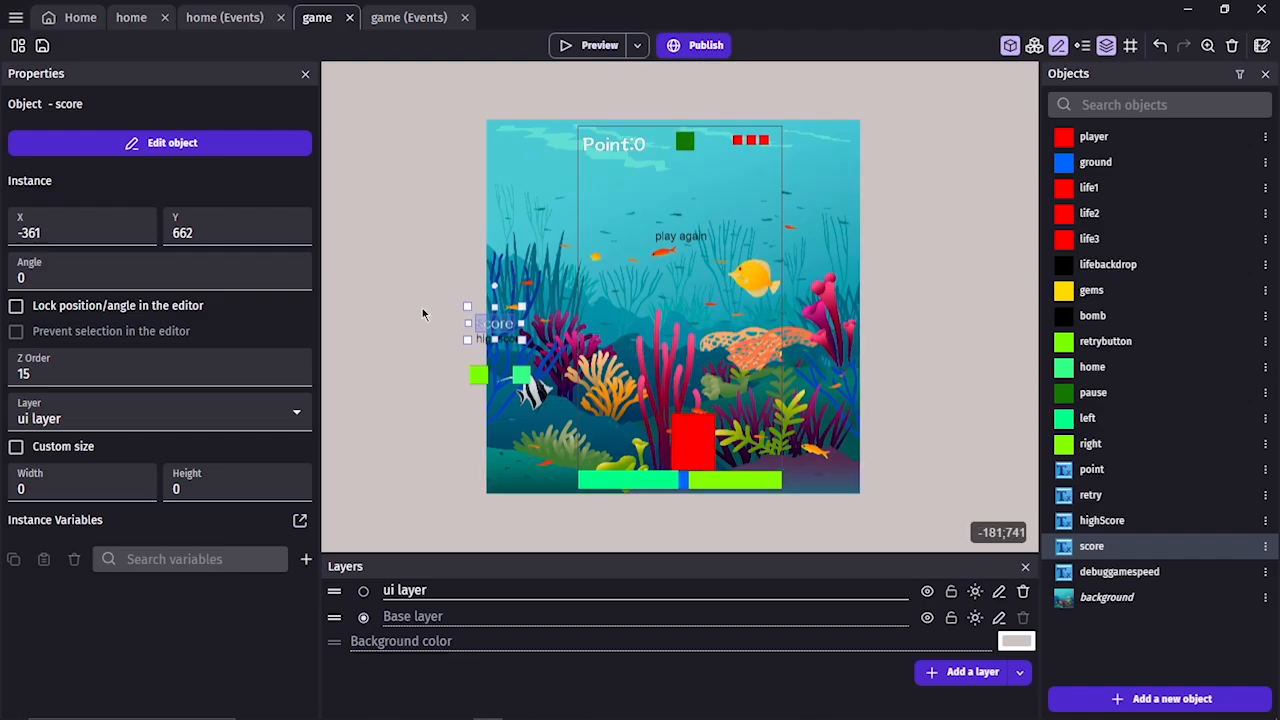
{"action": "left_click", "coordinate": [416, 340]}
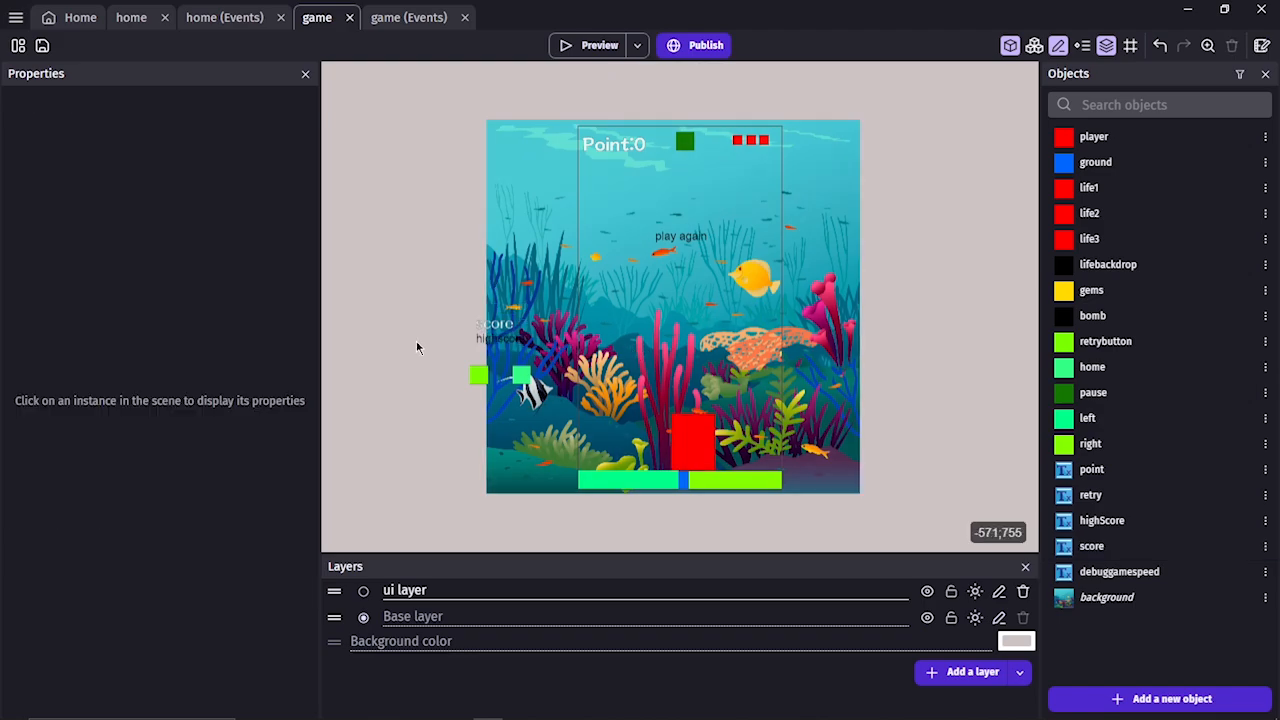
Set the highScore text object's colour to the copied hex EBF8F2.
{"action": "left_click", "coordinate": [502, 341]}
{"action": "double_click", "coordinate": [502, 341]}
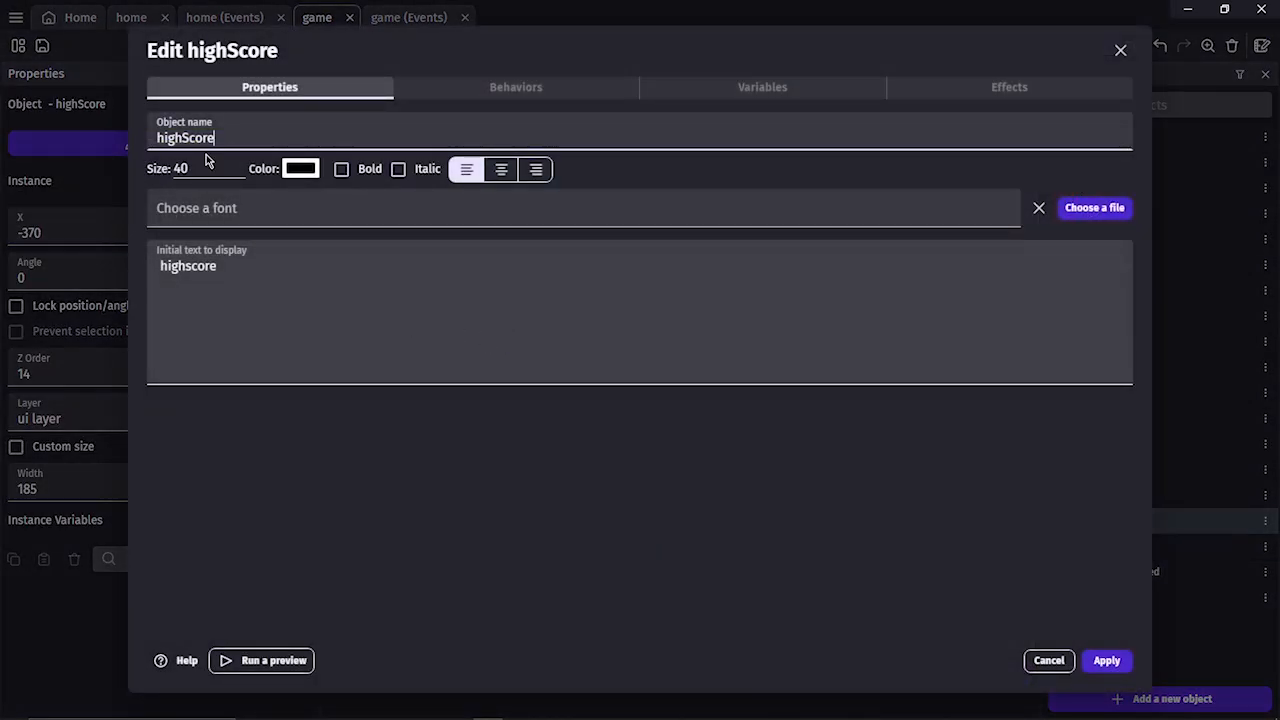
{"action": "left_click", "coordinate": [302, 169]}
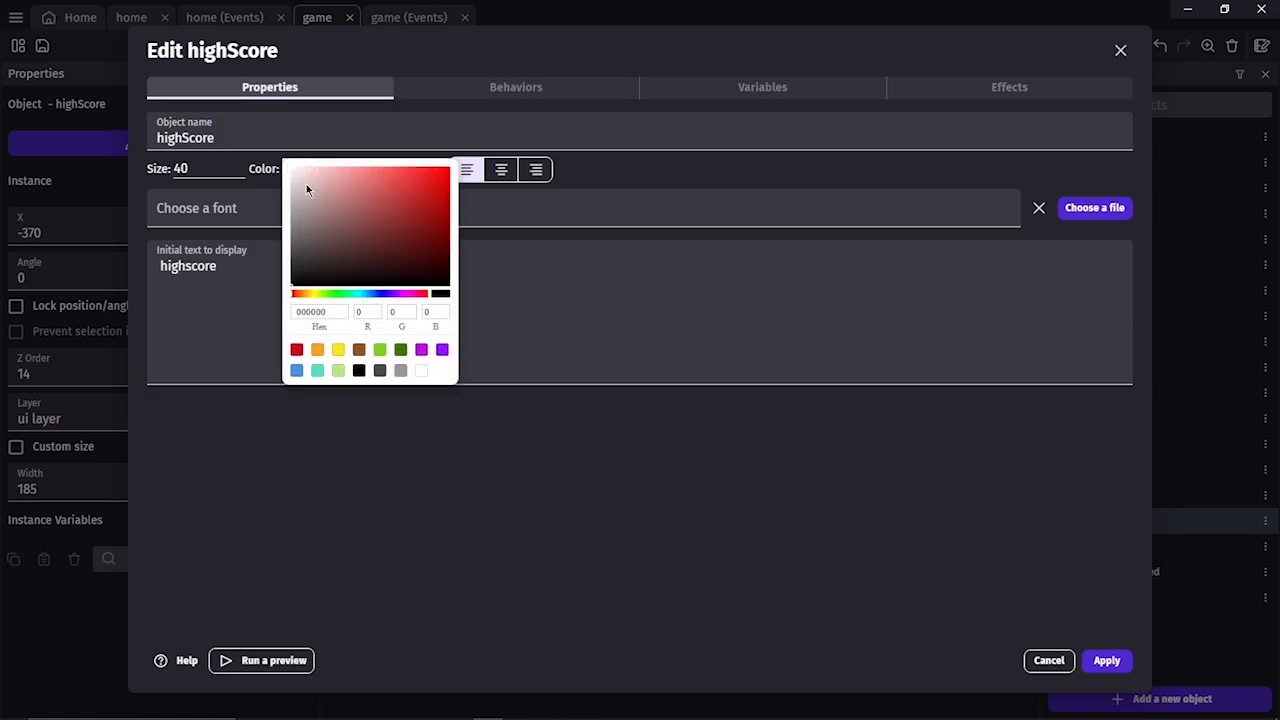
{"action": "left_click", "coordinate": [343, 311]}
{"action": "key", "text": "ctrl+v"}
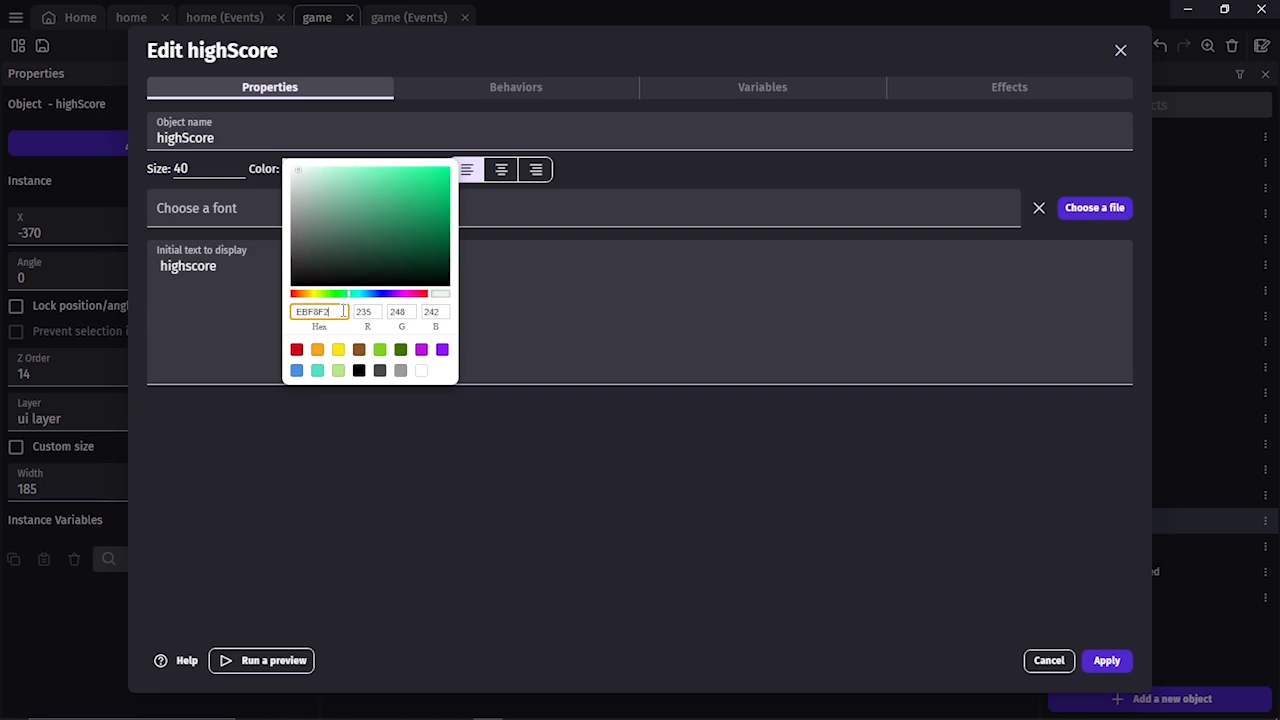
{"action": "left_click", "coordinate": [551, 311]}
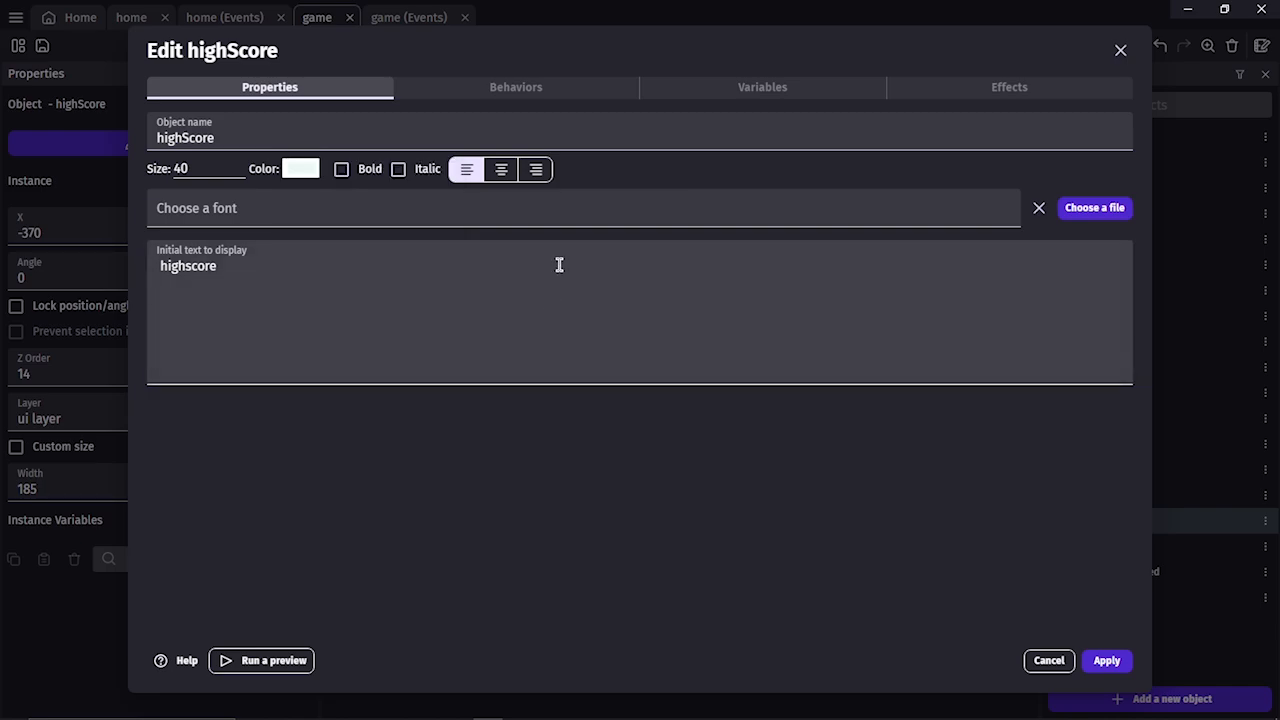
Set the highScore text's size to 55 and its font to MochiyPopPOne-Regular.ttf, and apply the changes.
{"action": "left_click", "coordinate": [194, 169]}
{"action": "type", "text": "5"}
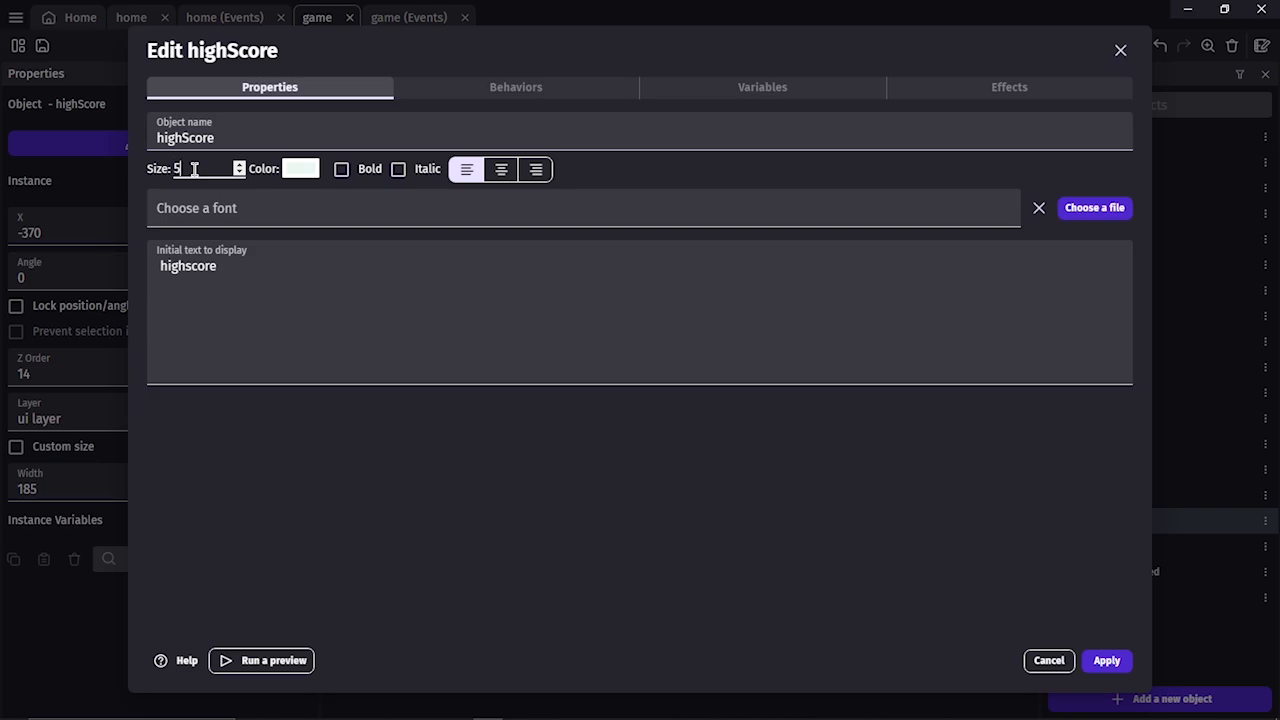
{"action": "type", "text": "5"}
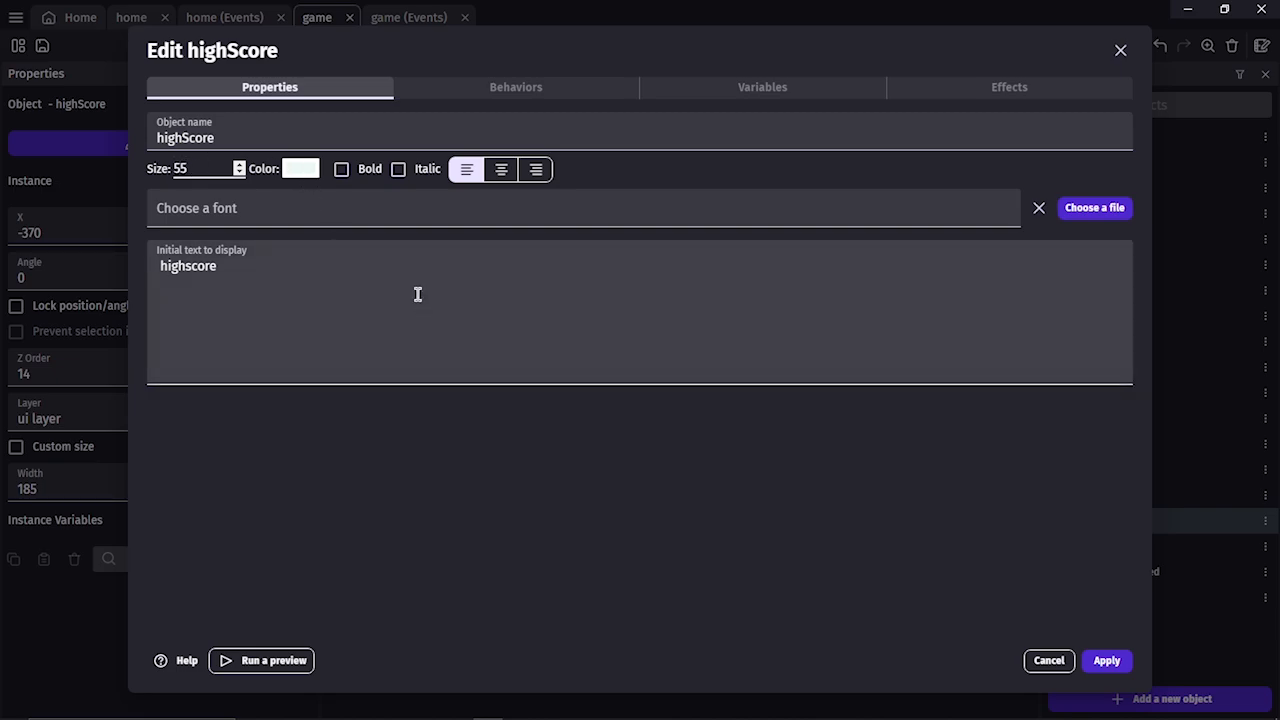
{"action": "left_click", "coordinate": [397, 217]}
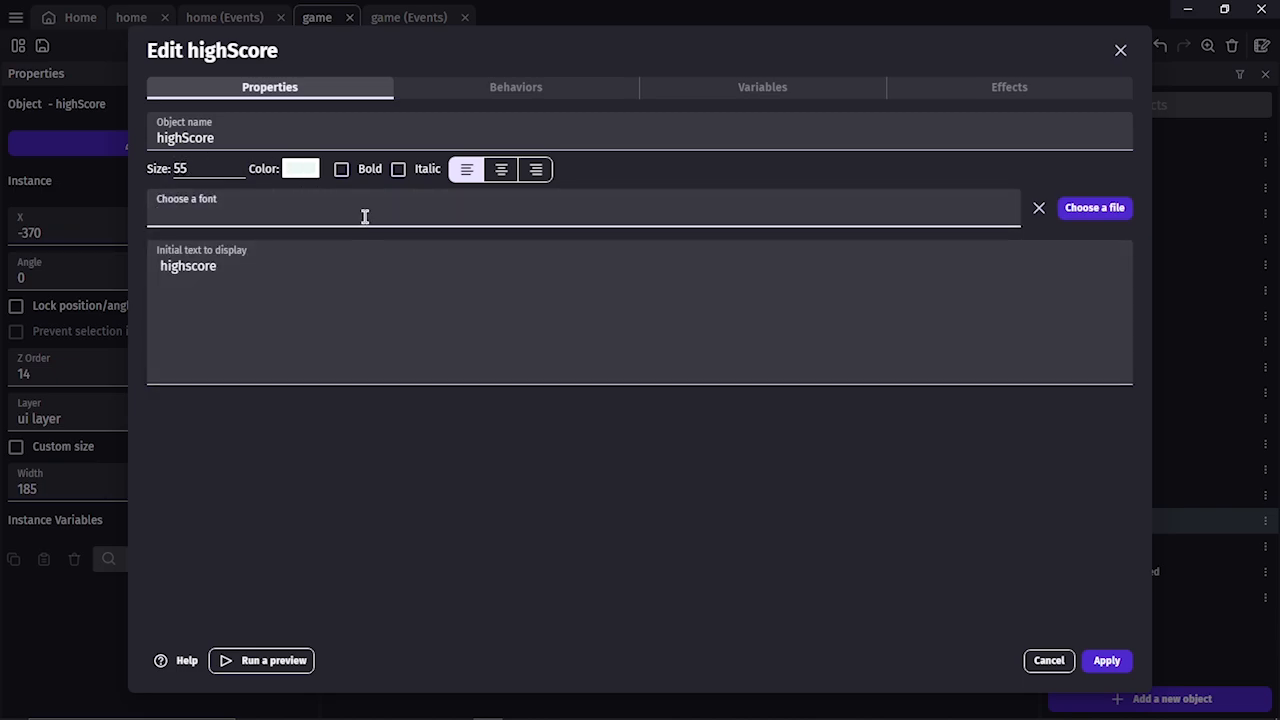
{"action": "left_click", "coordinate": [365, 217]}
{"action": "left_click", "coordinate": [366, 300]}
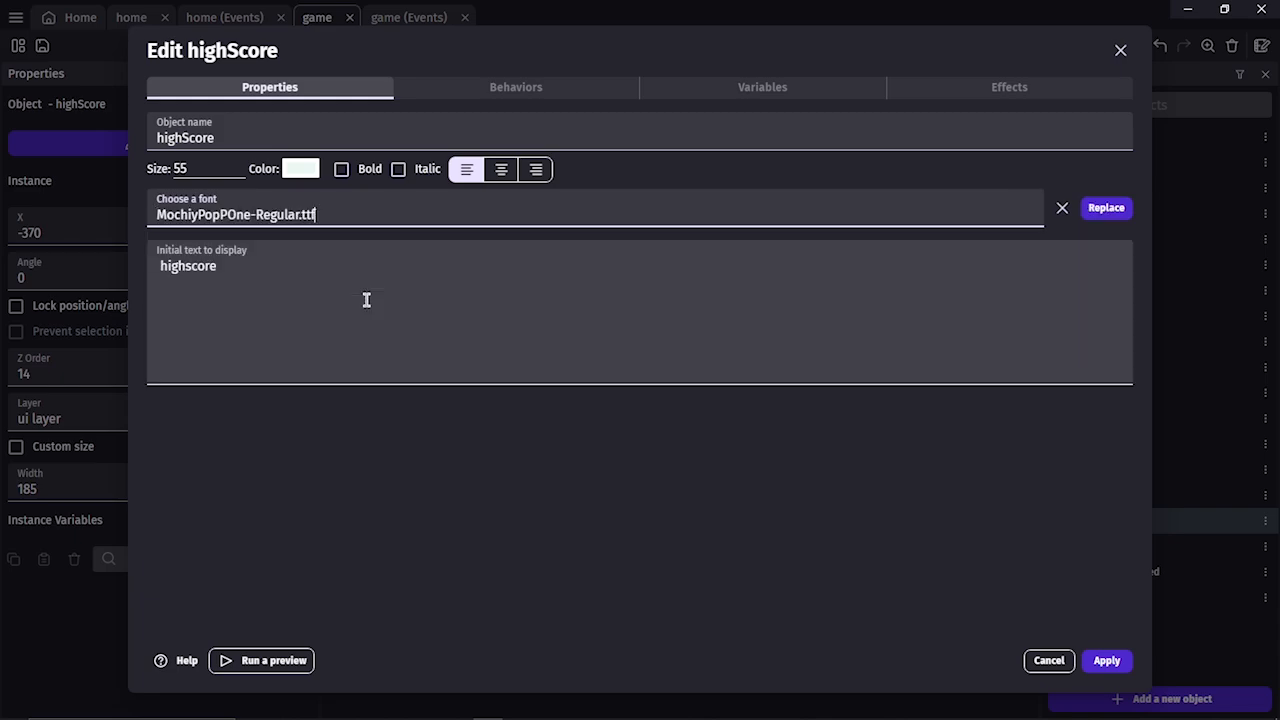
{"action": "double_click", "coordinate": [366, 300]}
{"action": "left_click", "coordinate": [1101, 663]}
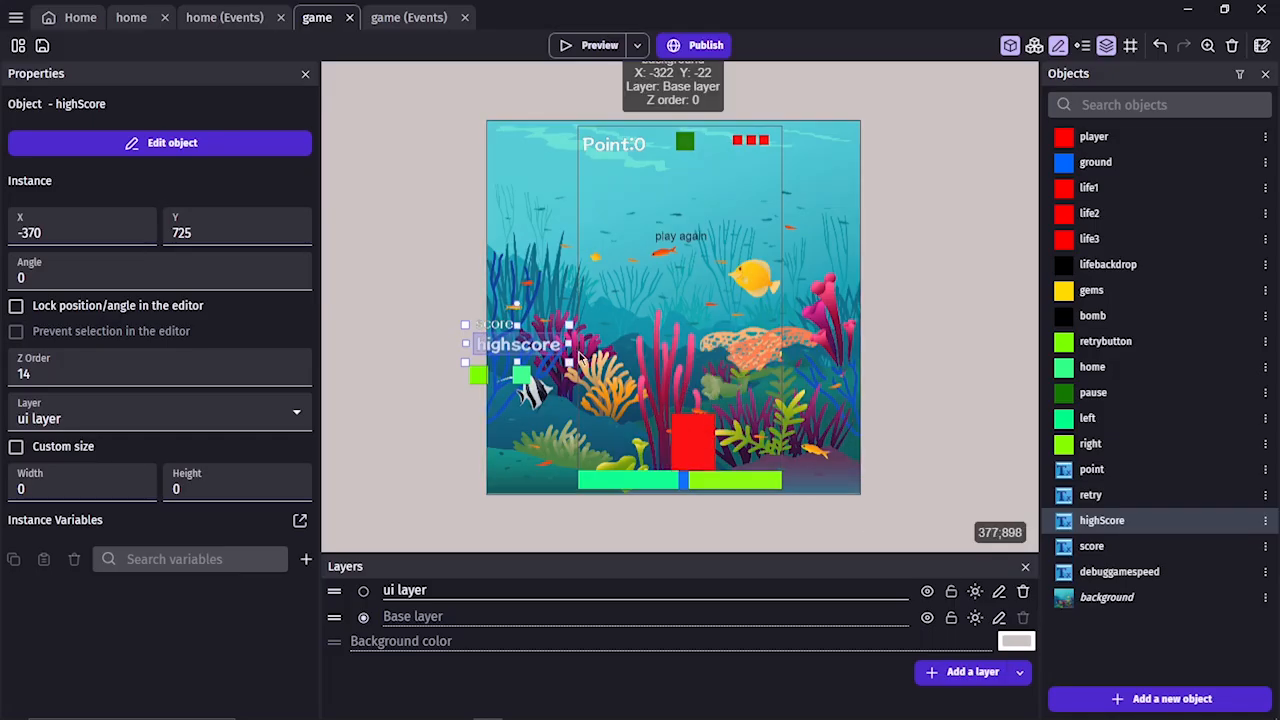
Set the score text object's font to MochiyPopPOne-Regular.ttf and apply the change.
{"action": "left_click", "coordinate": [493, 325]}
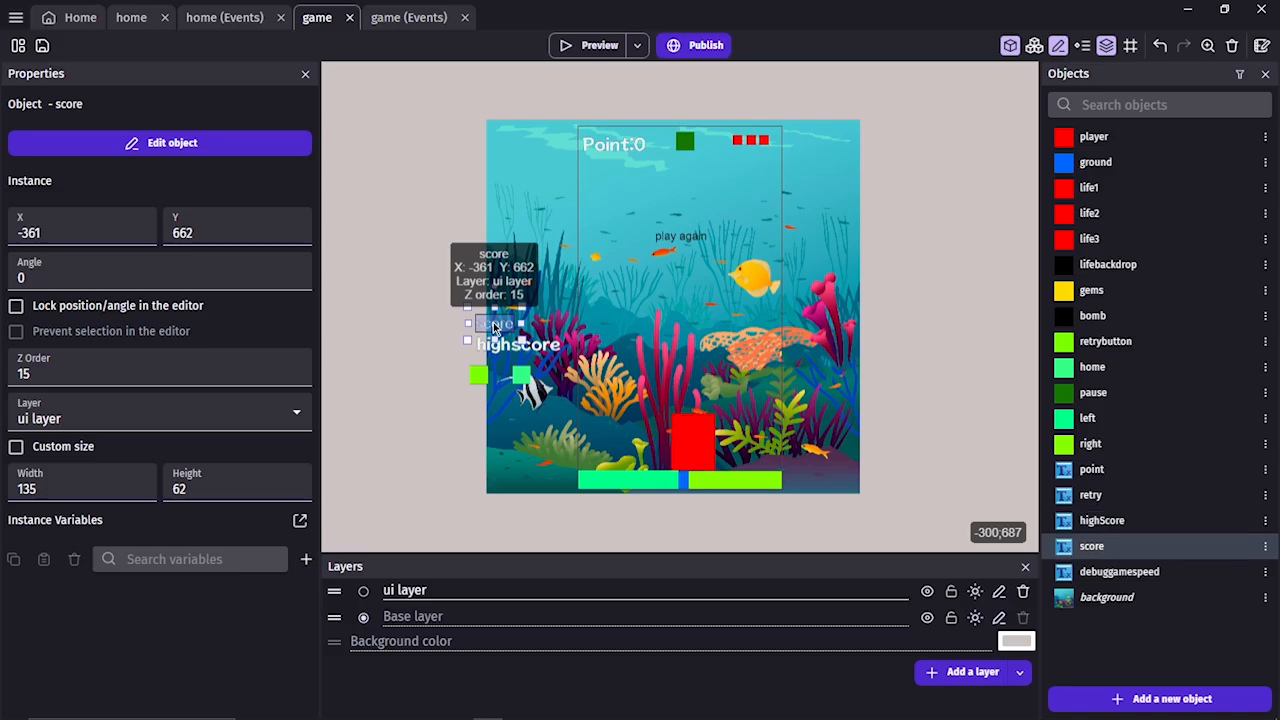
{"action": "double_click", "coordinate": [493, 325]}
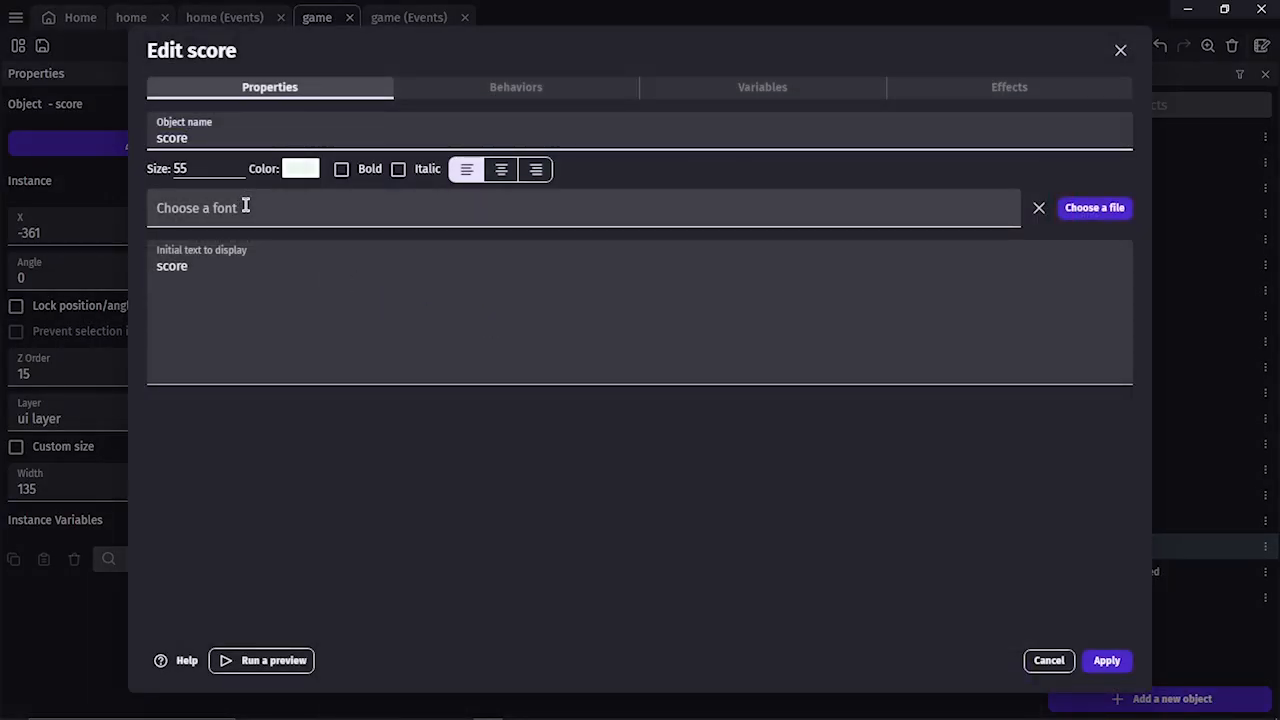
{"action": "left_click", "coordinate": [245, 207]}
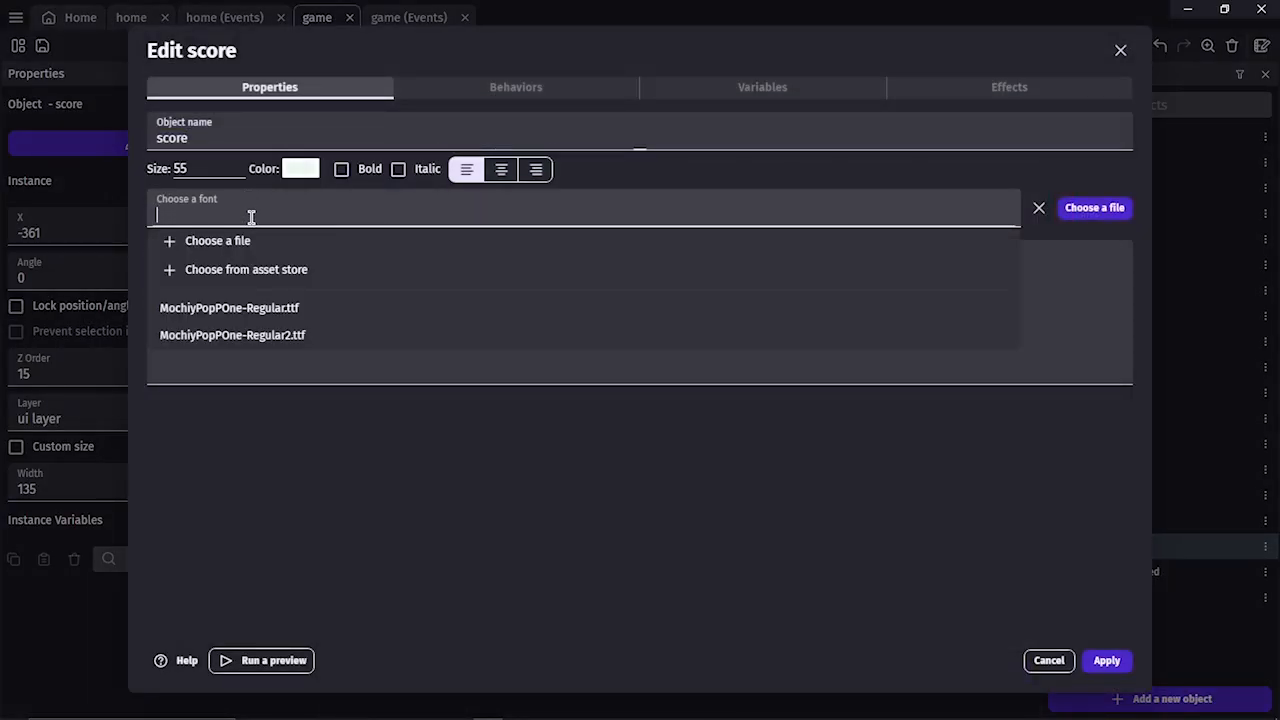
{"action": "left_click", "coordinate": [281, 310]}
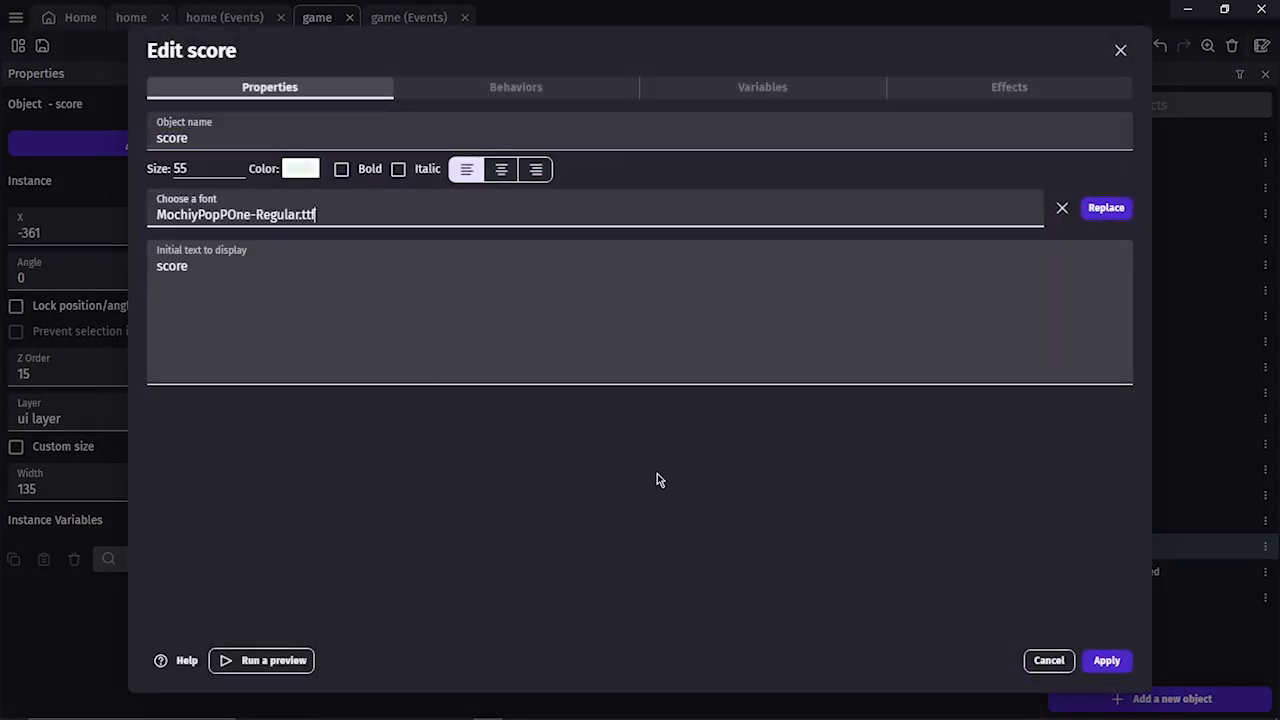
{"action": "left_click", "coordinate": [1112, 668]}
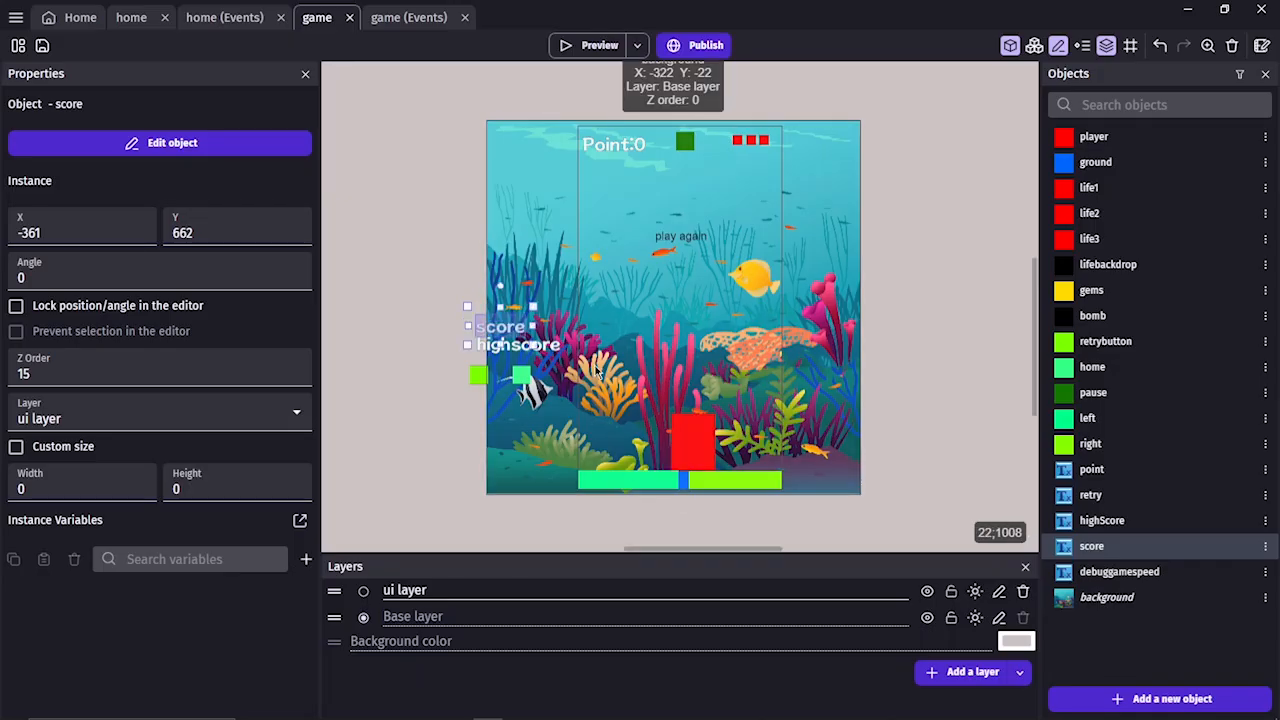
{"action": "left_click", "coordinate": [439, 250]}
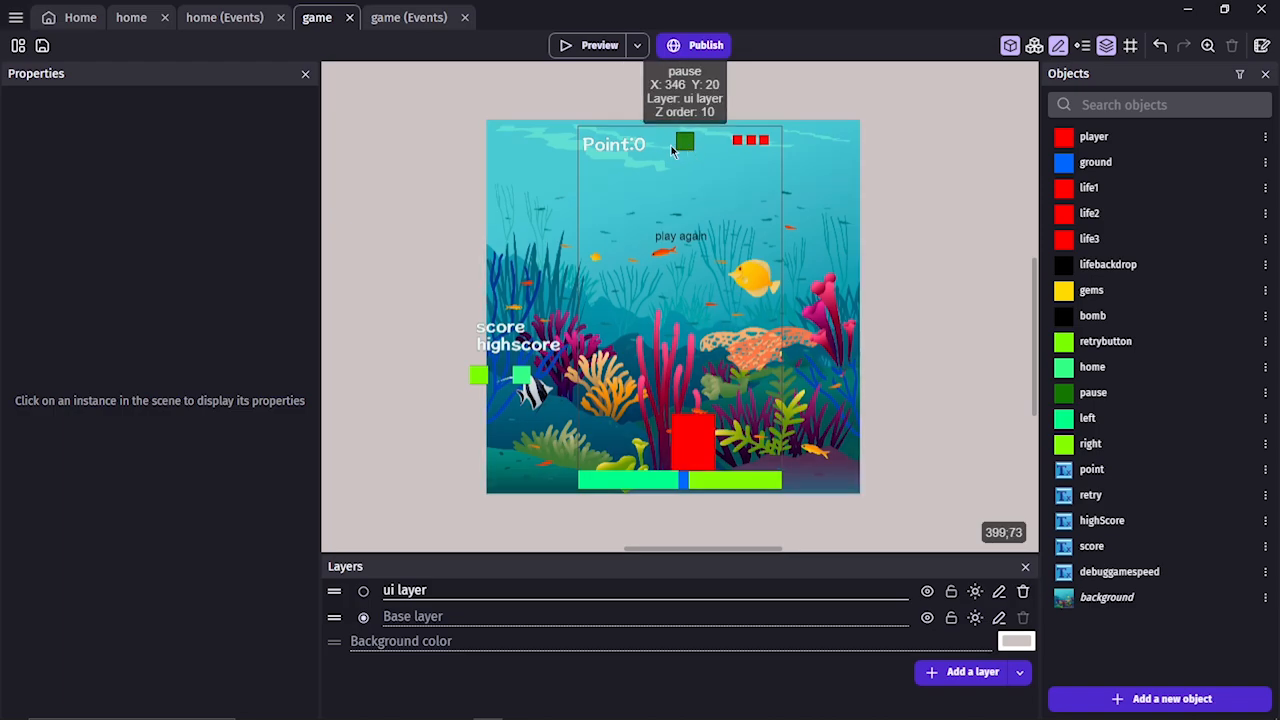
Delete the green placeholder sprite from the pause object's animation.
{"action": "left_click", "coordinate": [685, 143]}
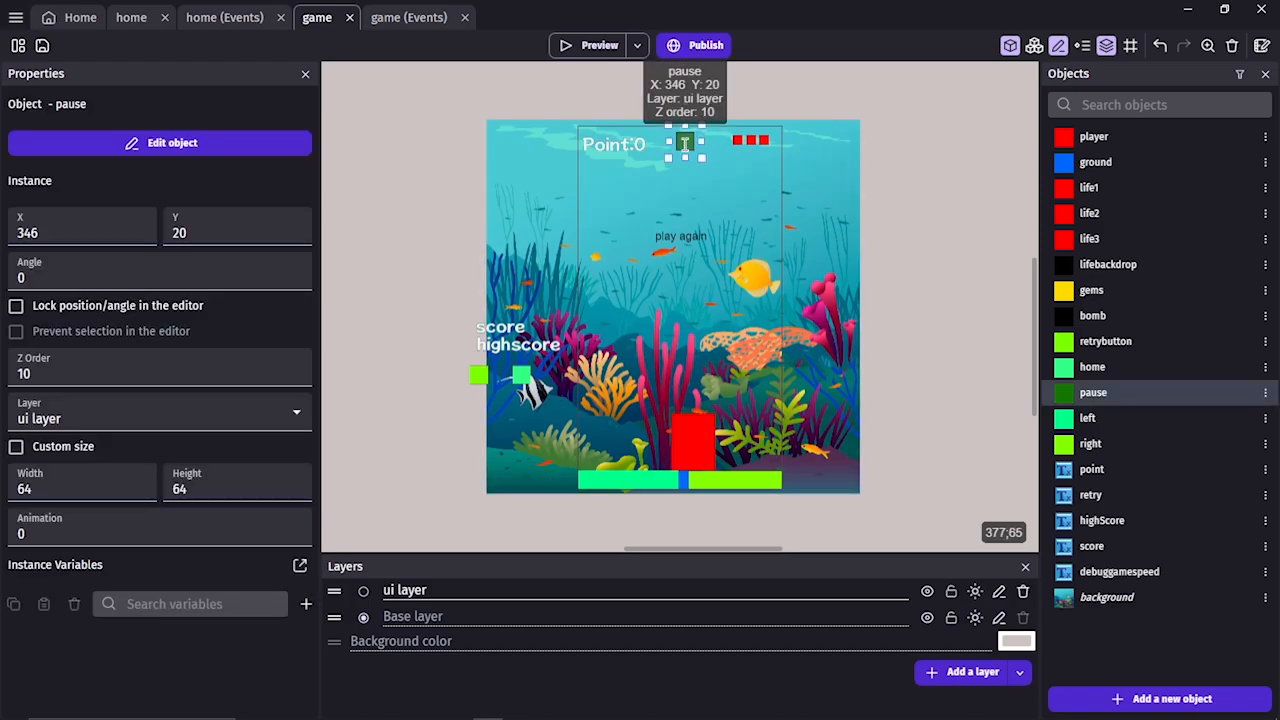
{"action": "double_click", "coordinate": [685, 143]}
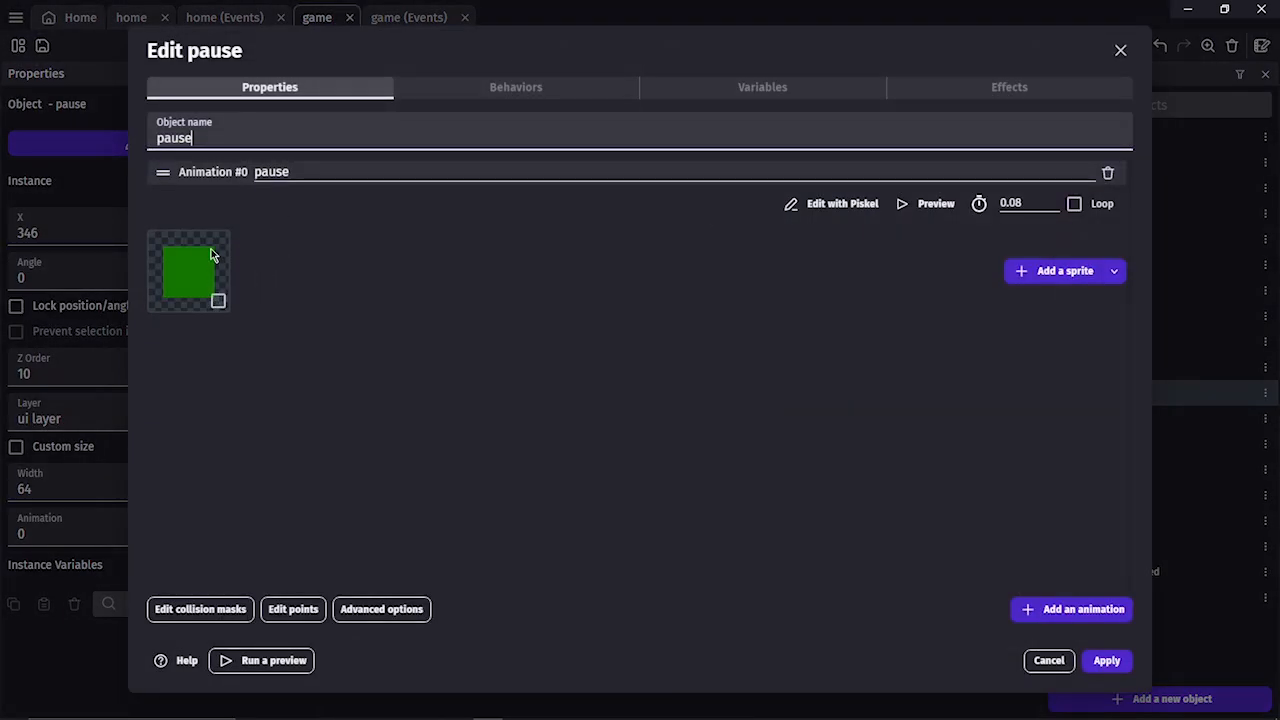
{"action": "right_click", "coordinate": [211, 293]}
{"action": "left_click", "coordinate": [207, 304]}
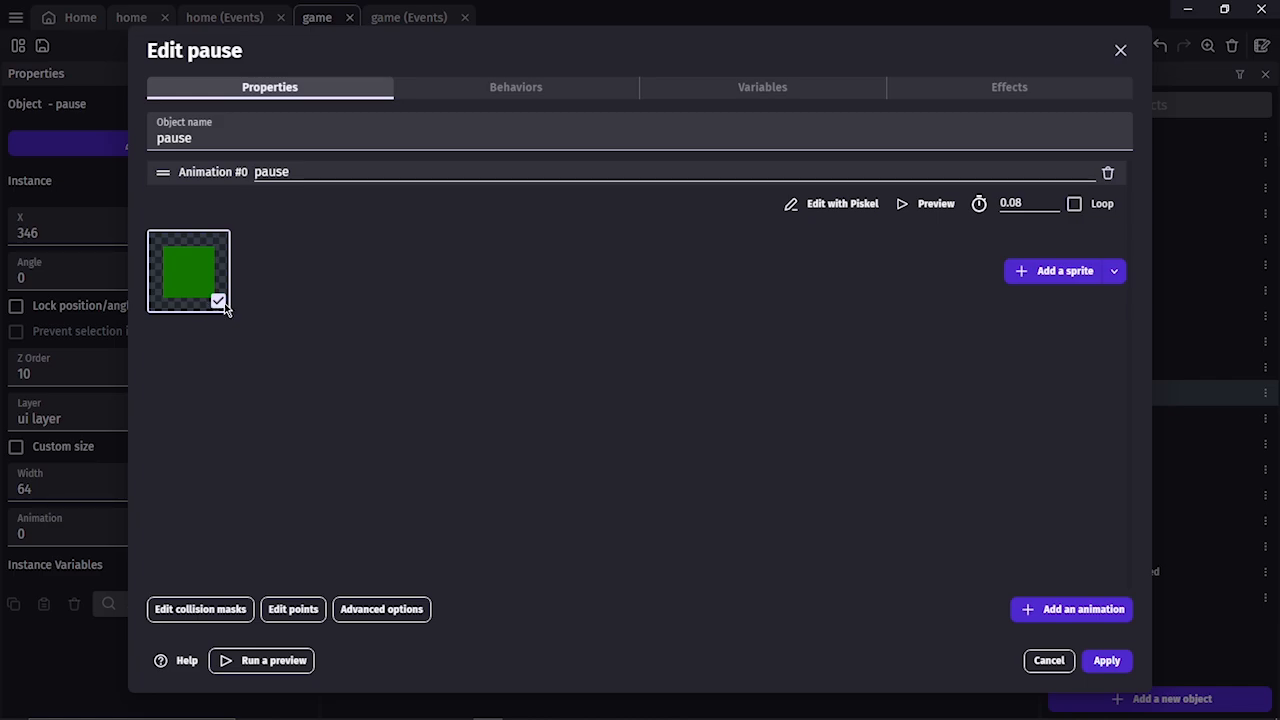
{"action": "right_click", "coordinate": [224, 305]}
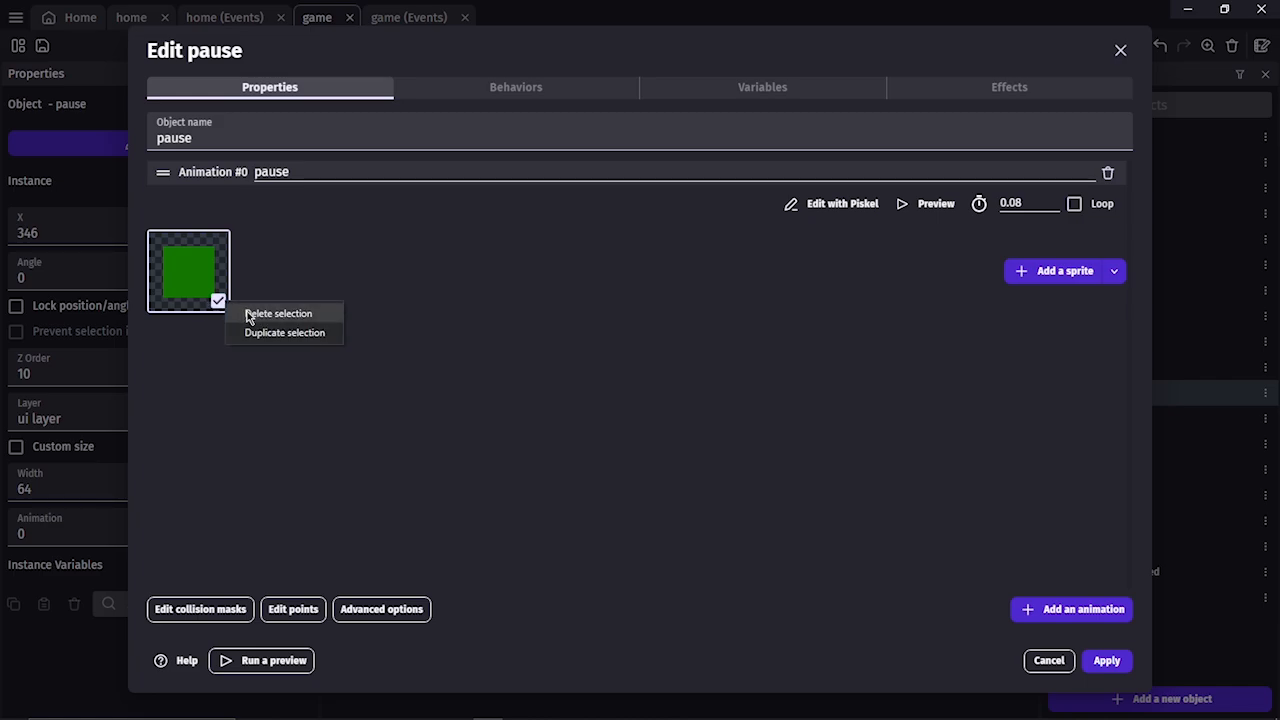
{"action": "left_click", "coordinate": [251, 314]}
Add the round green pause-button image from the AquaCatch UI folder to the pause object, copy it into the project folder, and apply.
{"action": "left_click", "coordinate": [1021, 272]}
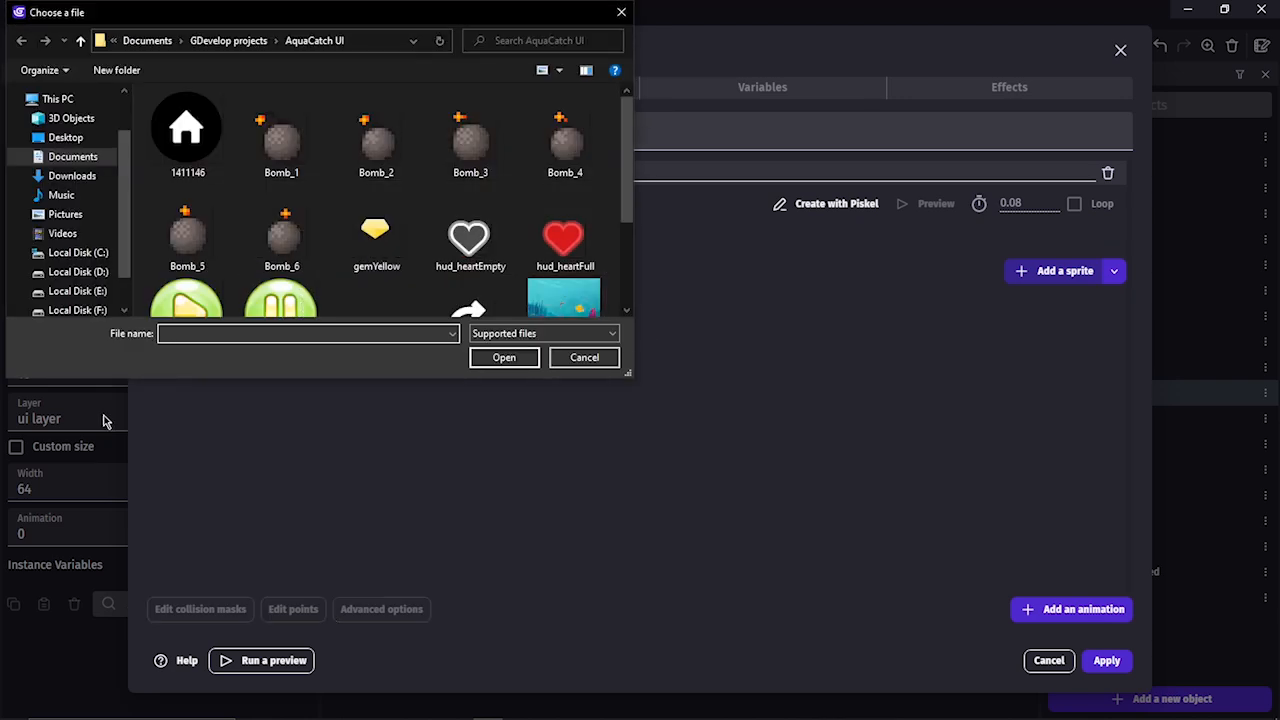
{"action": "double_click", "coordinate": [312, 291]}
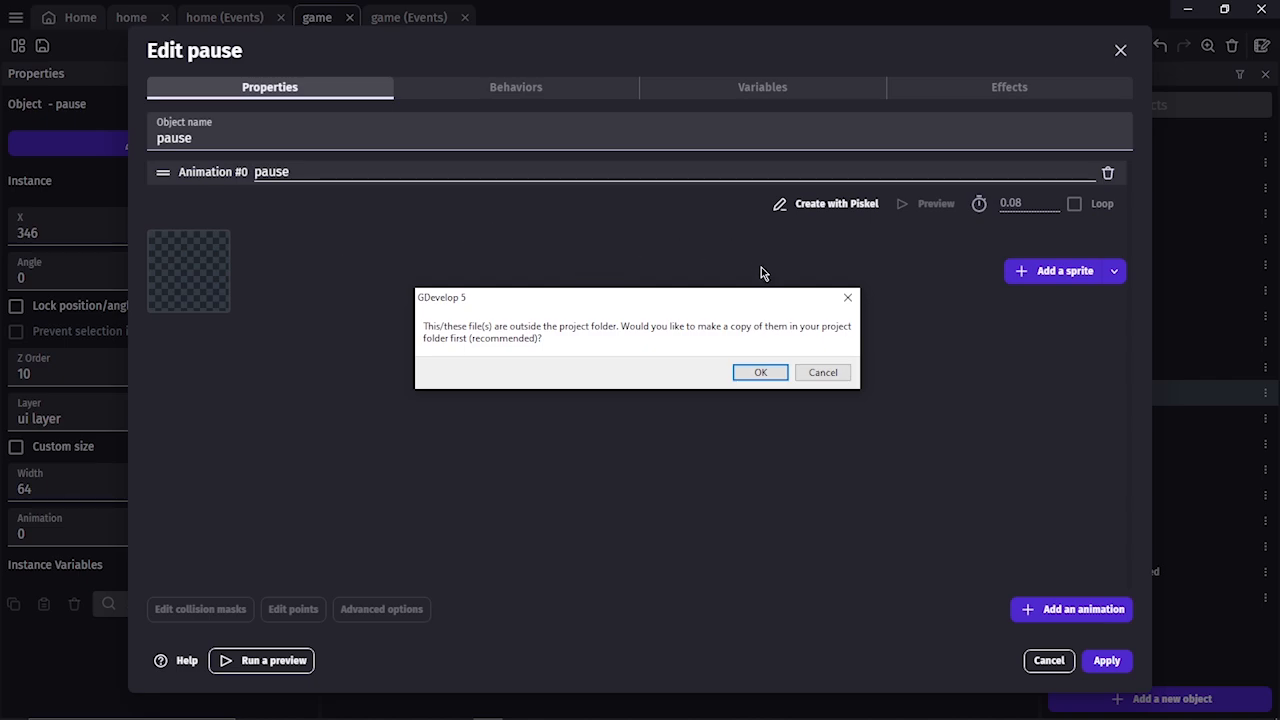
{"action": "left_click", "coordinate": [771, 373]}
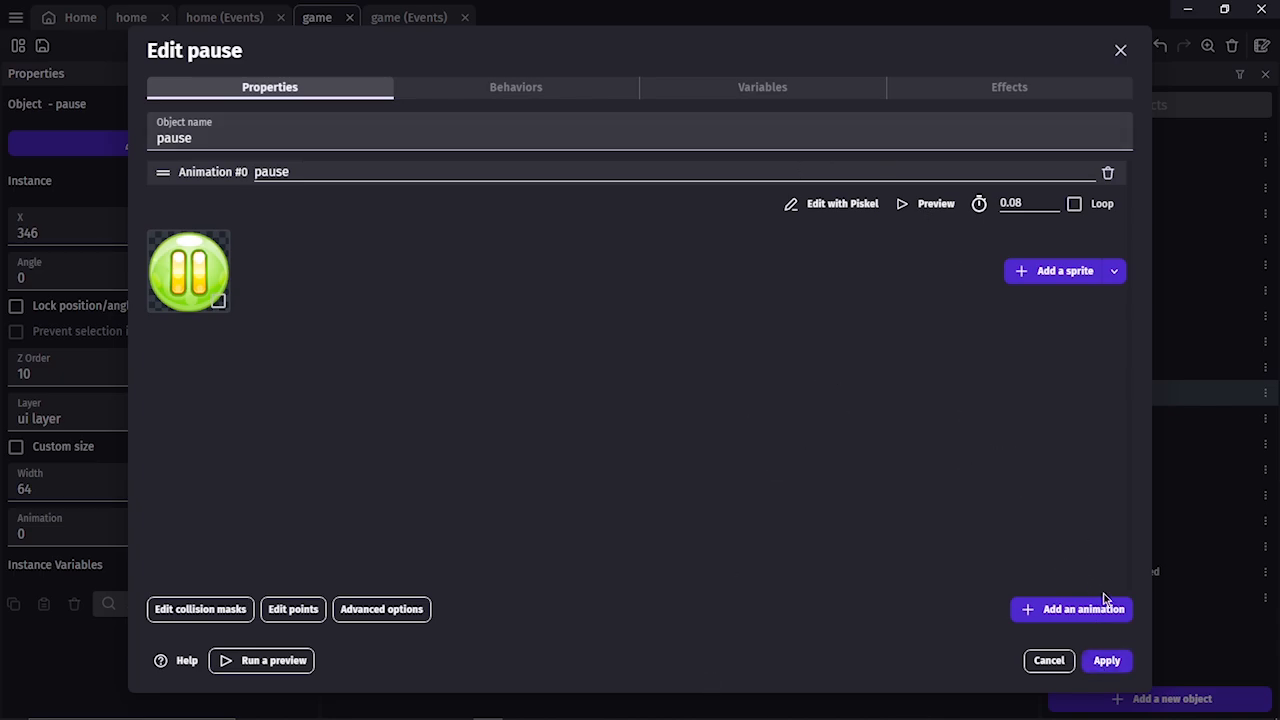
{"action": "left_click", "coordinate": [1124, 666]}
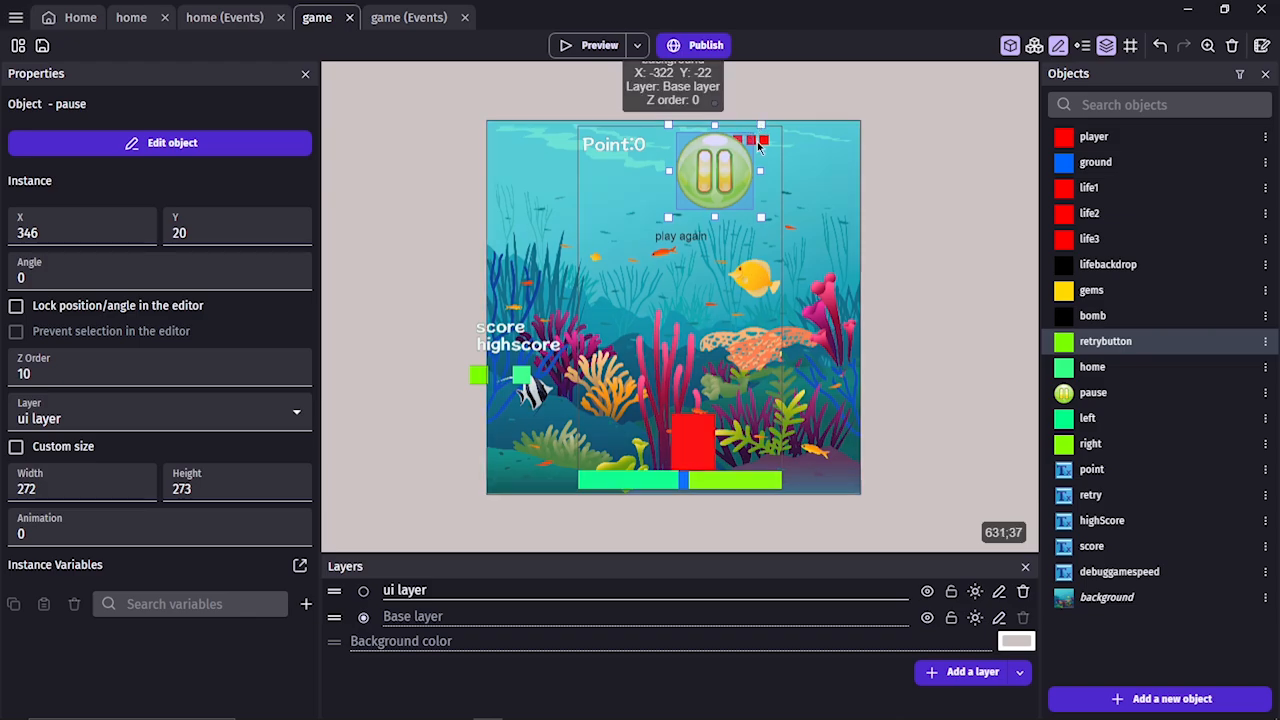
Shrink the pause button instance to about 81 by 81 and move it to X 335, Y 9 in the scene.
{"action": "left_click_drag", "start_coordinate": [759, 122], "coordinate": [686, 182]}
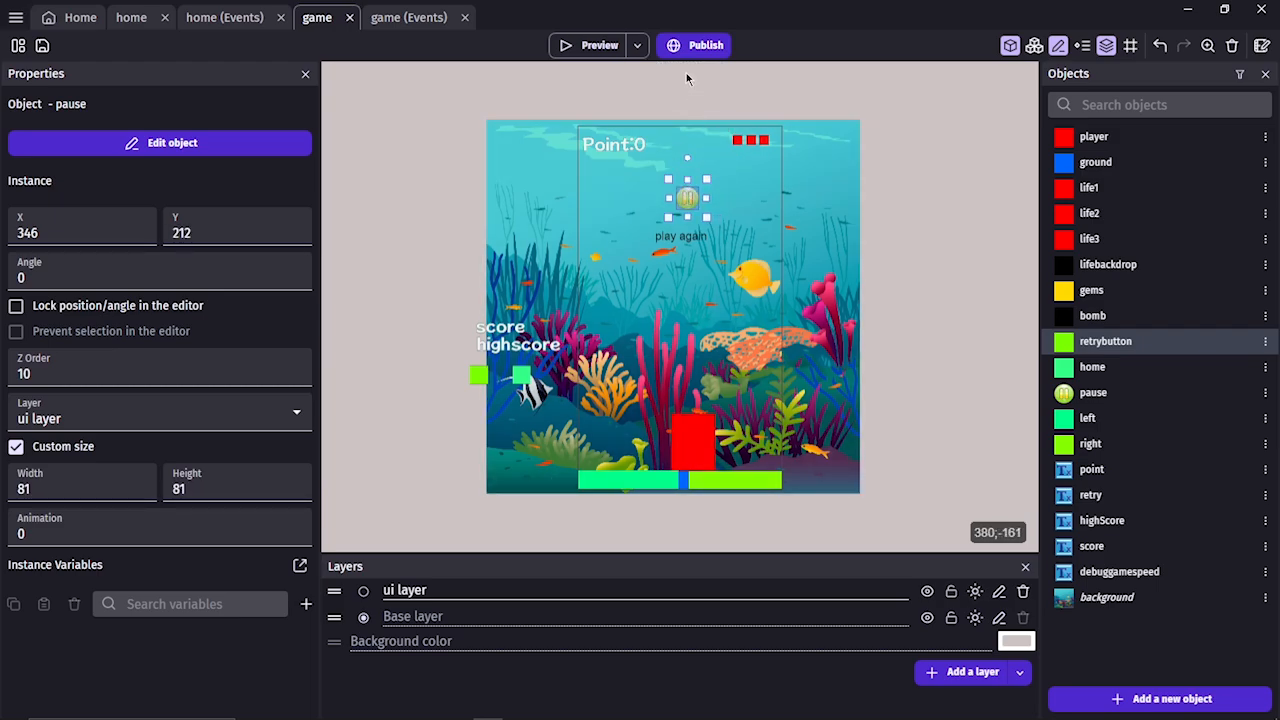
{"action": "left_click_drag", "start_coordinate": [686, 71], "coordinate": [686, 31]}
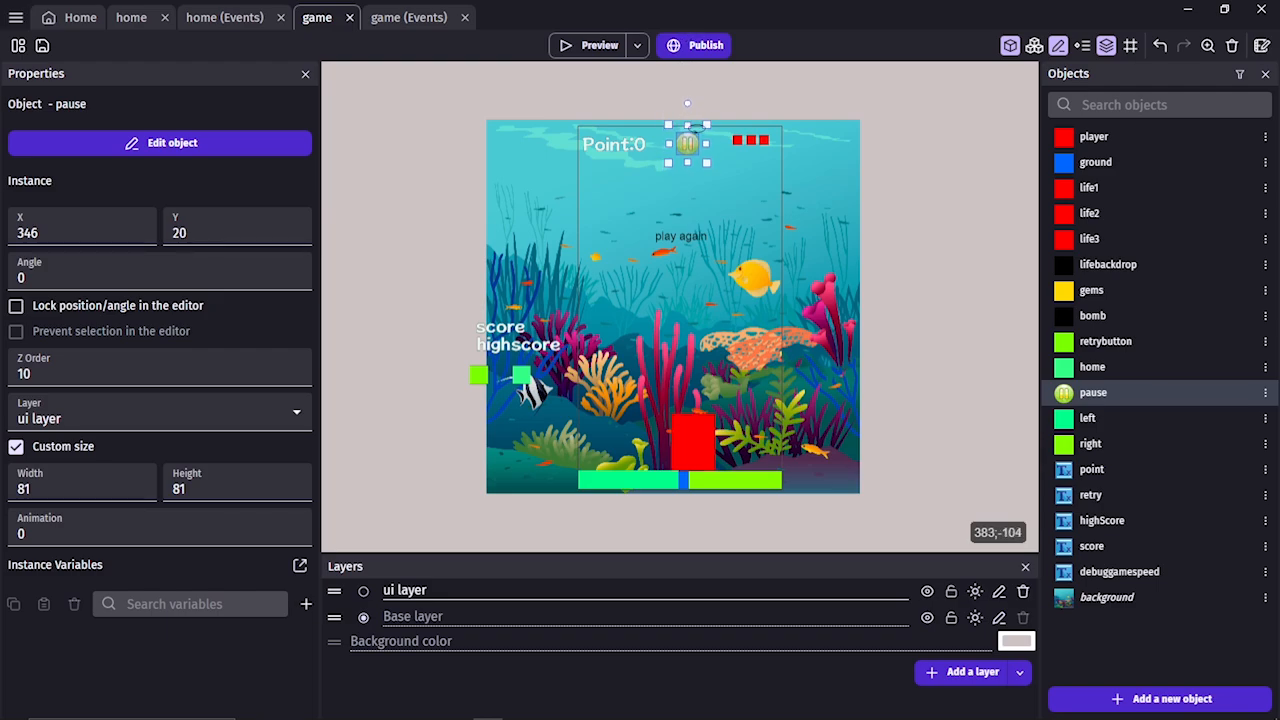
{"action": "left_click_drag", "start_coordinate": [683, 145], "coordinate": [687, 145]}
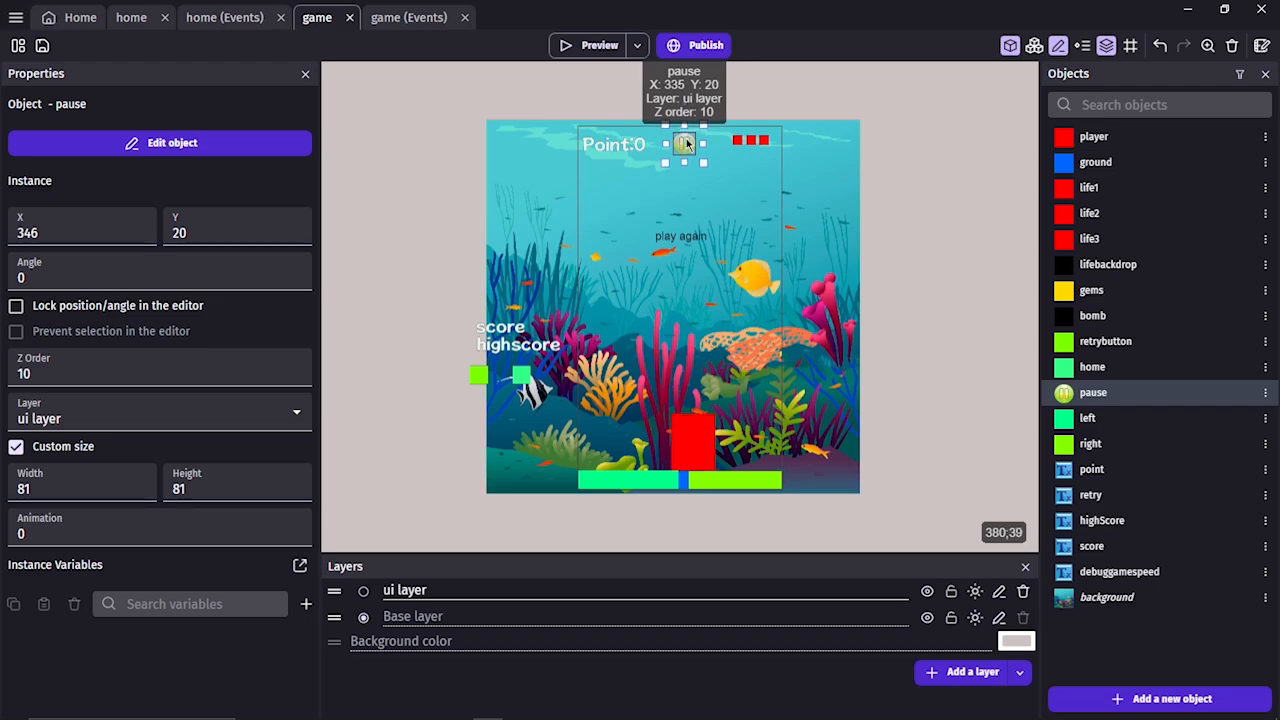
{"action": "left_click_drag", "start_coordinate": [686, 145], "coordinate": [686, 141]}
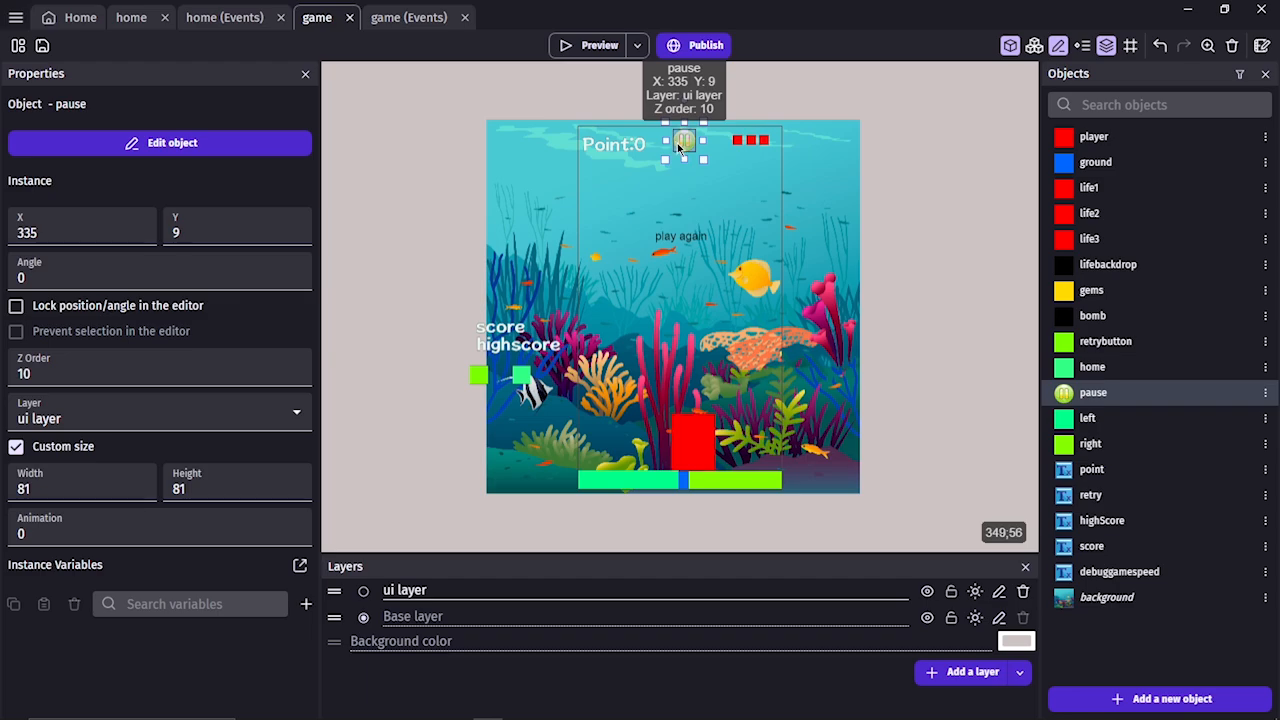
Move the point text up to X 14, Y 10, in line with the pause button.
{"action": "left_click", "coordinate": [631, 143]}
{"action": "left_click_drag", "start_coordinate": [631, 142], "coordinate": [631, 138]}
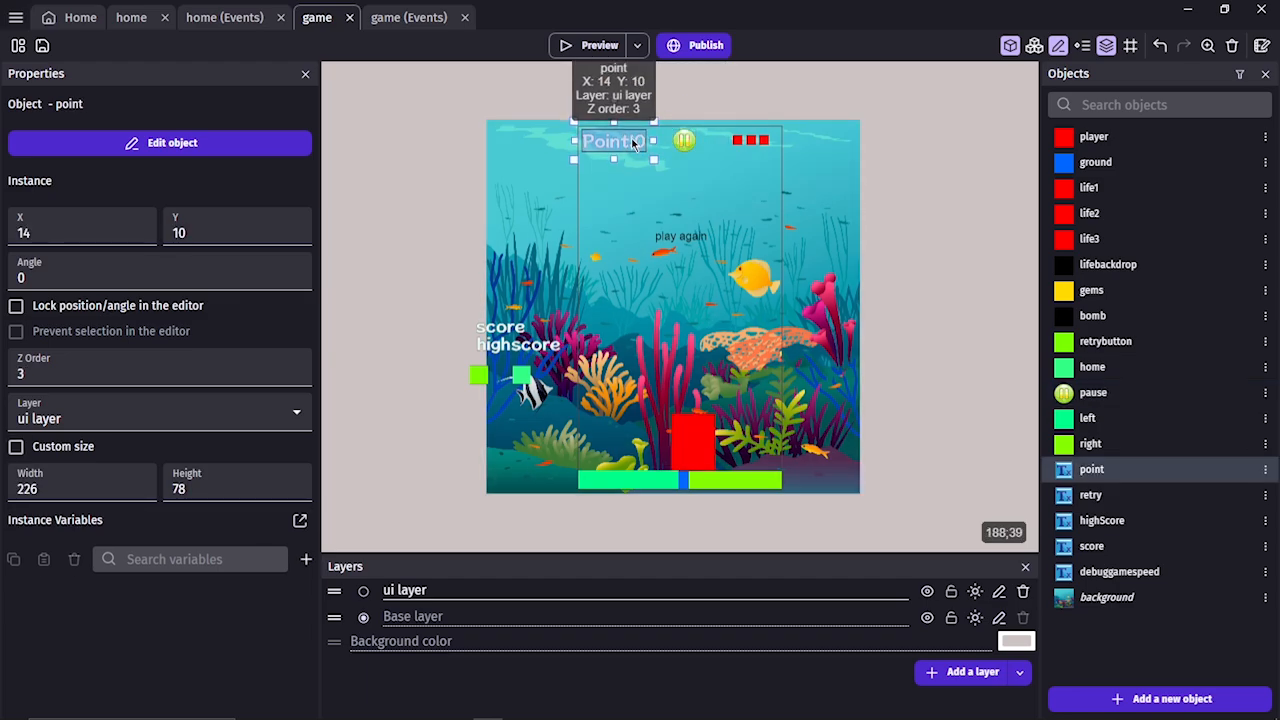
{"action": "left_click", "coordinate": [685, 145]}
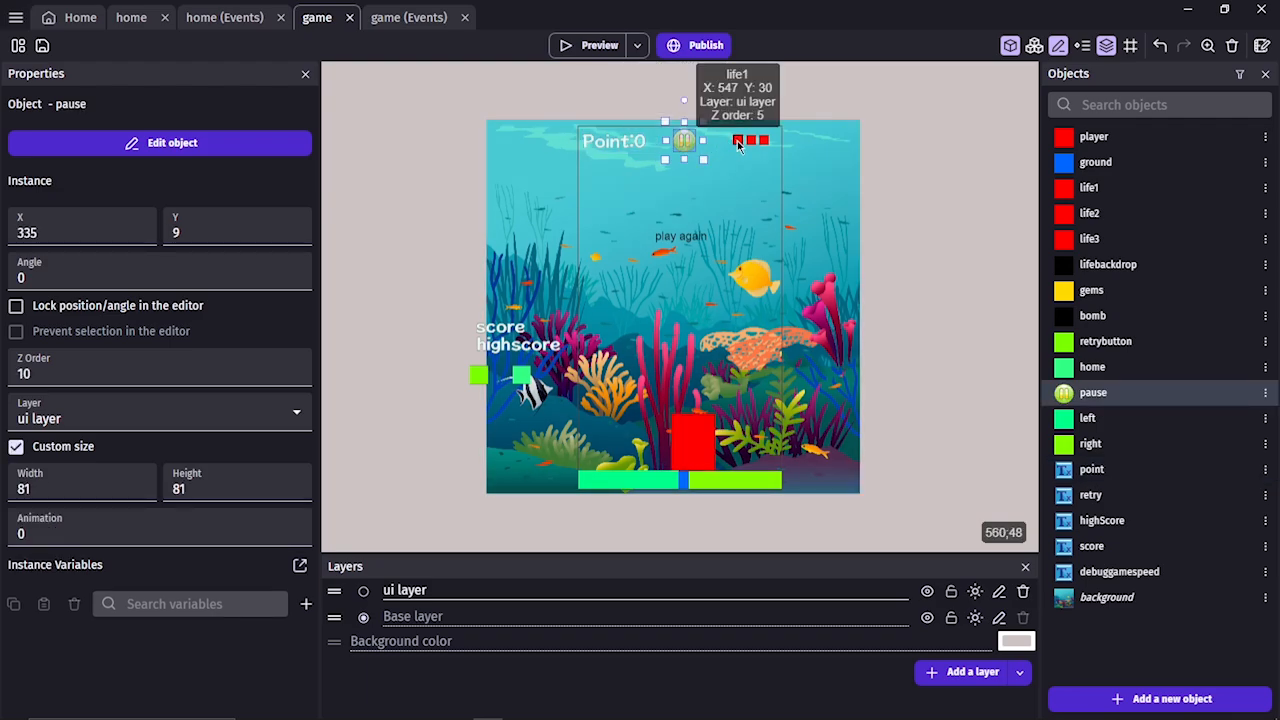
Delete the red placeholder sprite from the life1 object's animation.
{"action": "left_click", "coordinate": [738, 142]}
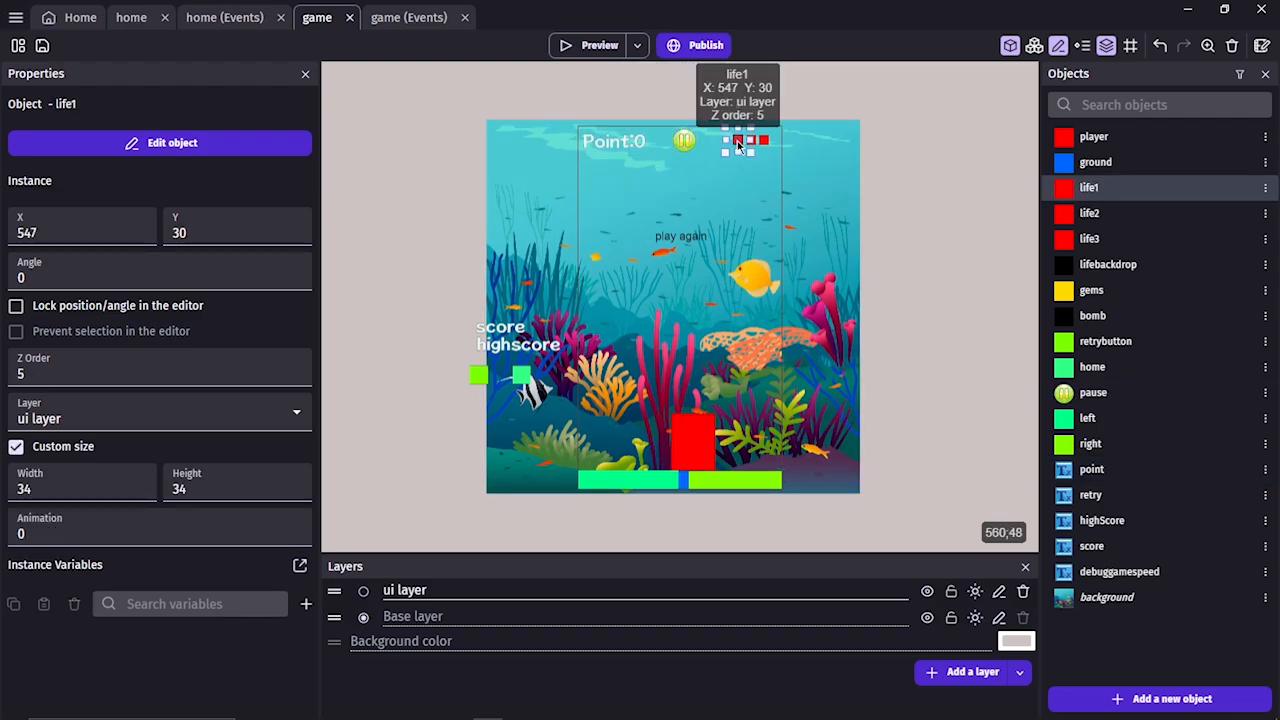
{"action": "double_click", "coordinate": [738, 142]}
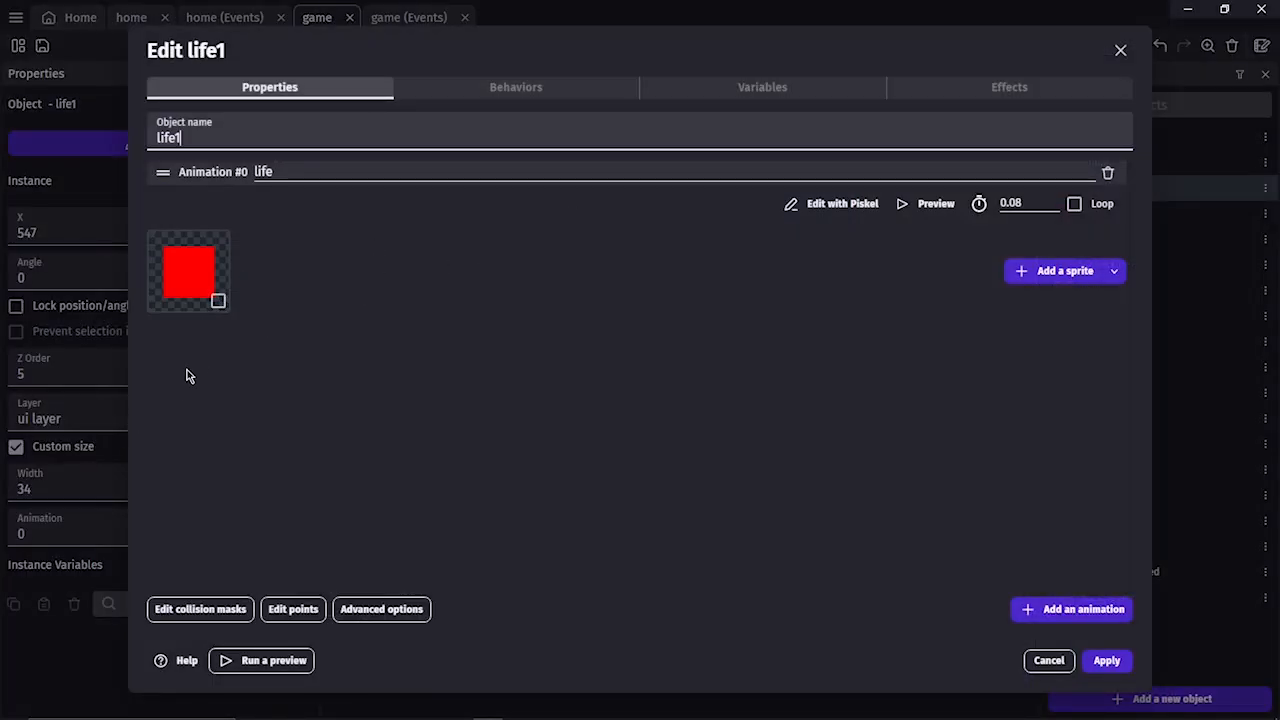
{"action": "right_click", "coordinate": [222, 300]}
{"action": "left_click", "coordinate": [221, 300]}
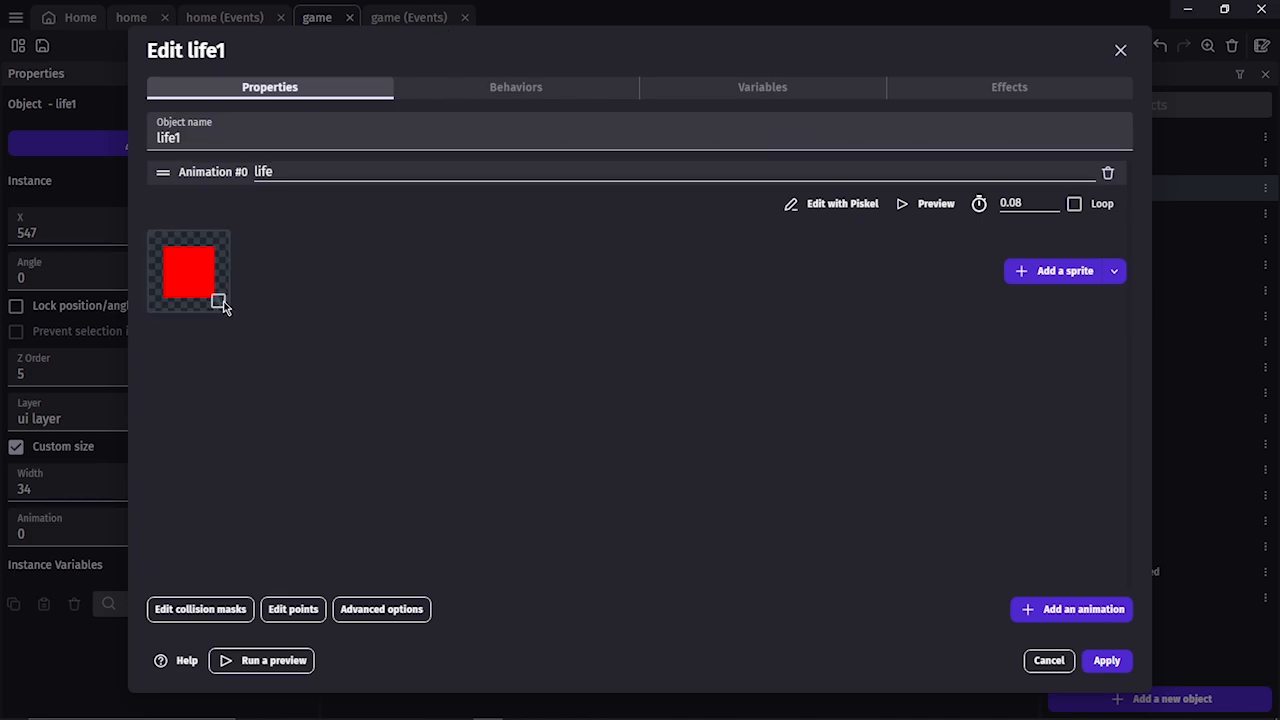
{"action": "right_click", "coordinate": [221, 300]}
{"action": "left_click", "coordinate": [241, 318]}
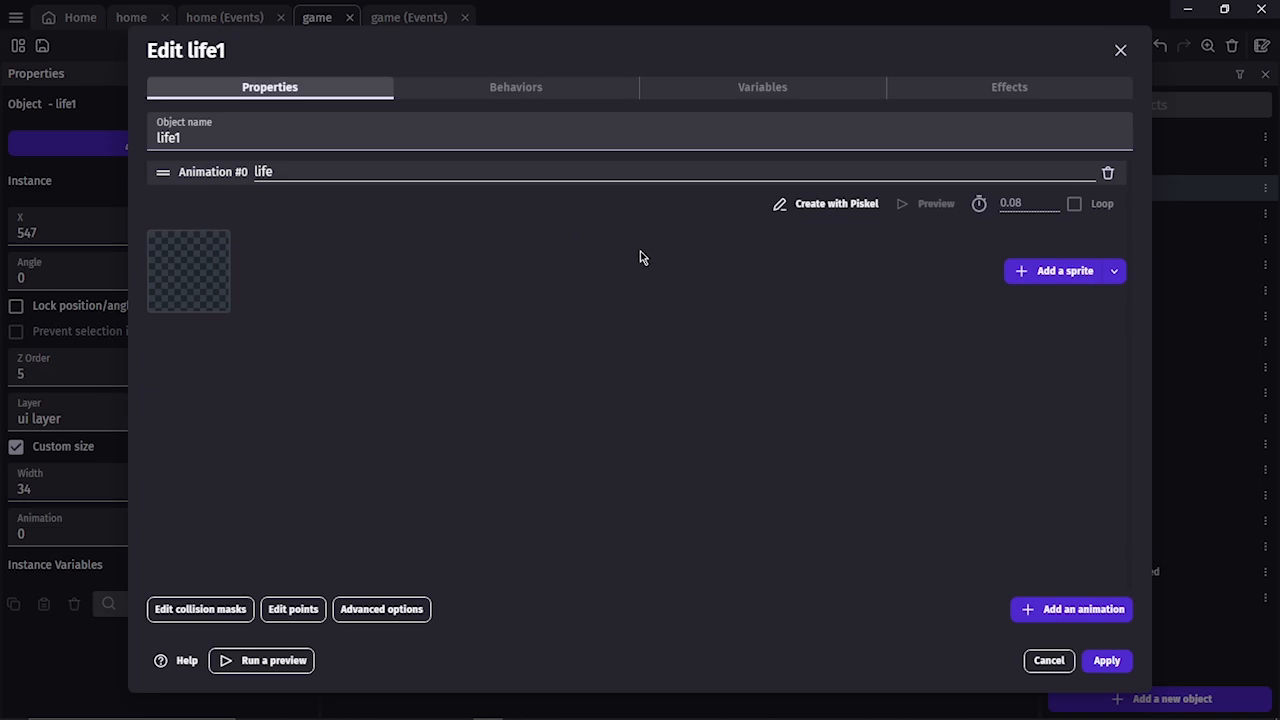
Add the hud_heartFull image to life1's animation, copy it into the project folder, and apply the object changes.
{"action": "left_click", "coordinate": [1021, 279]}
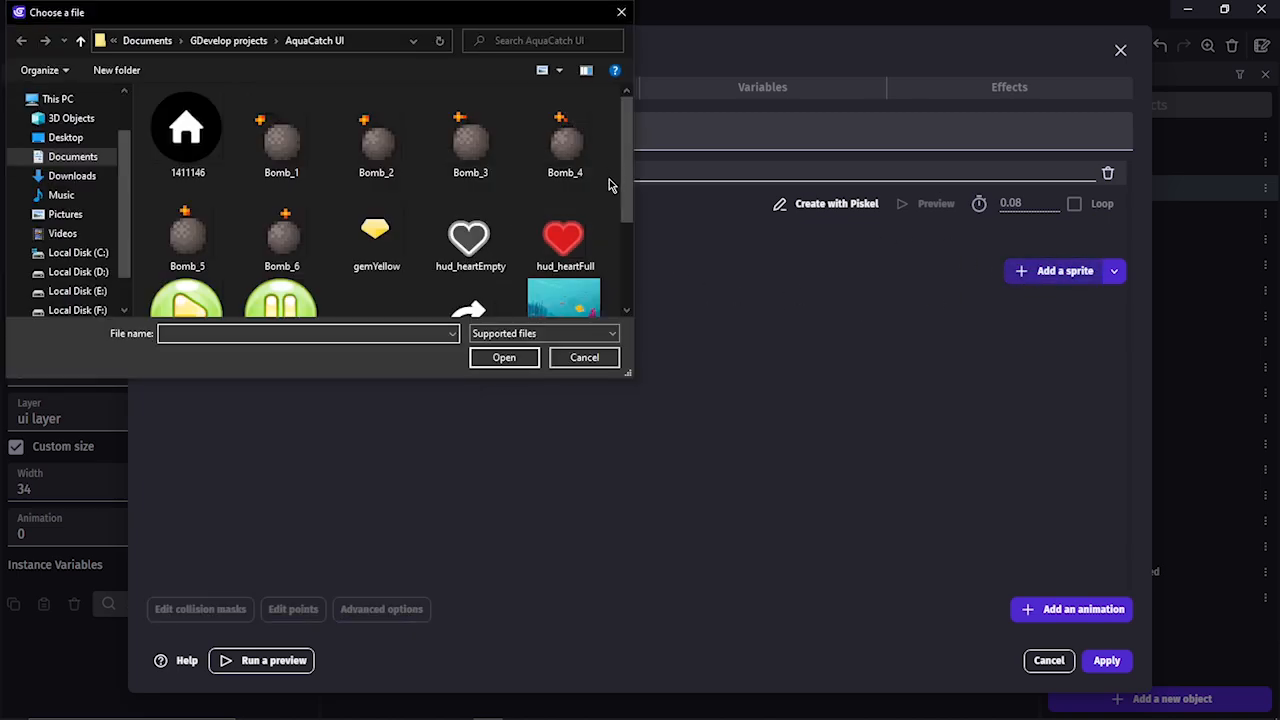
{"action": "double_click", "coordinate": [548, 242]}
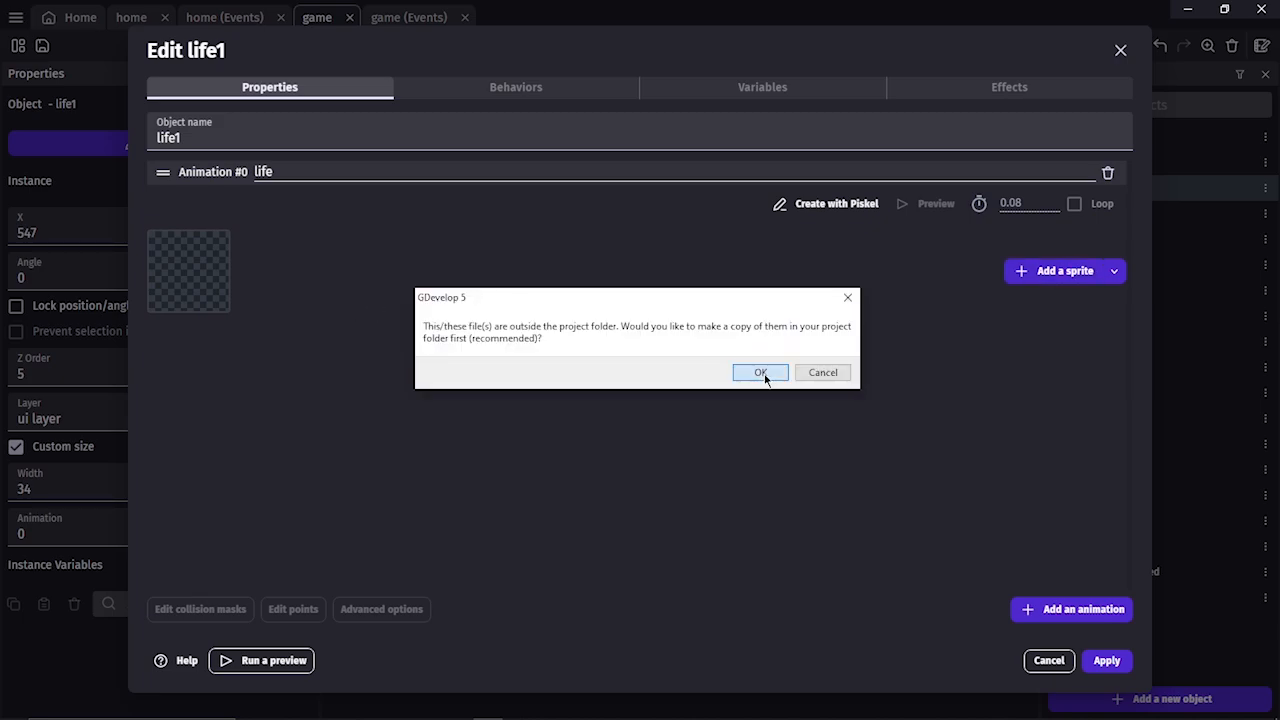
{"action": "left_click", "coordinate": [766, 373]}
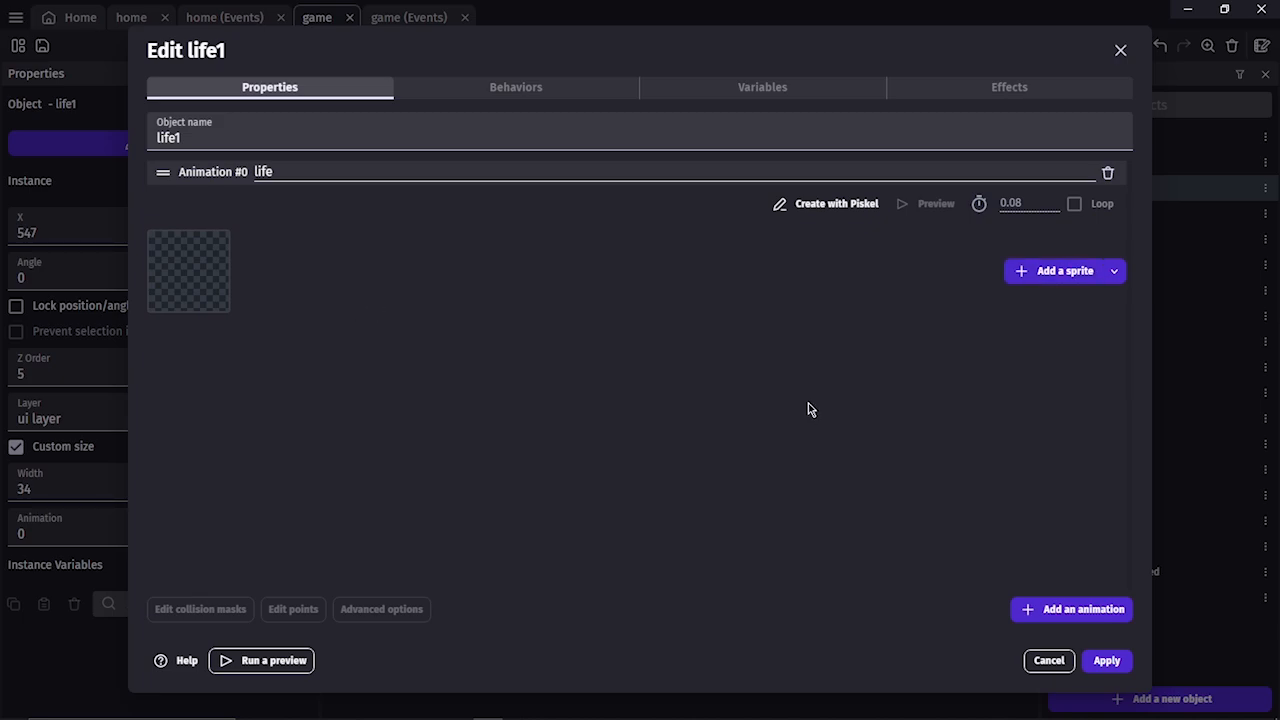
{"action": "left_click", "coordinate": [1107, 662]}
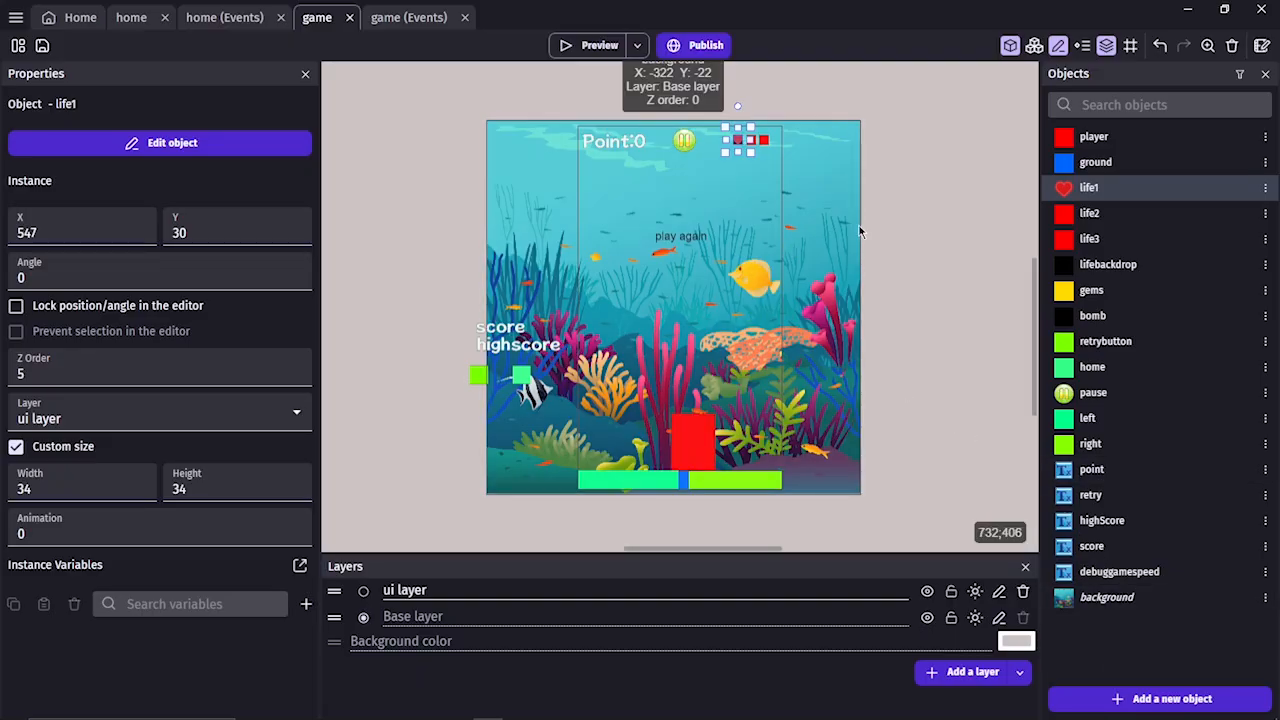
{"action": "left_click", "coordinate": [942, 207]}
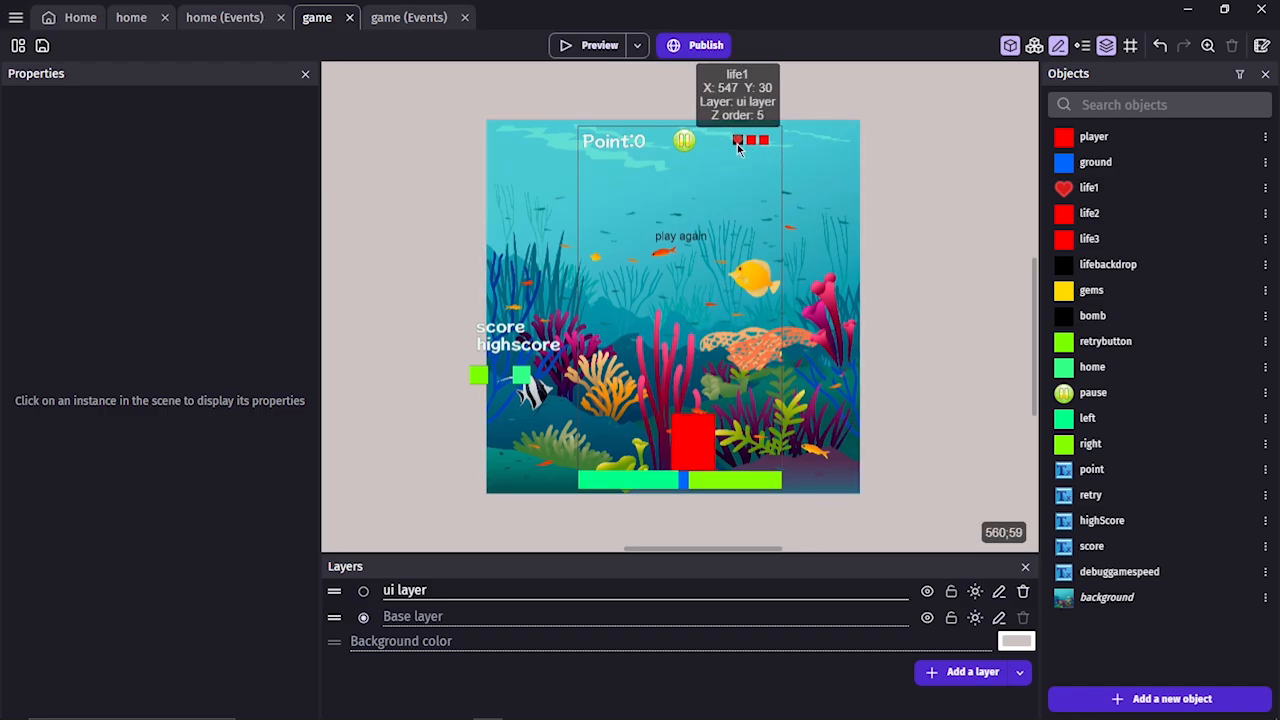
{"action": "left_click", "coordinate": [772, 190]}
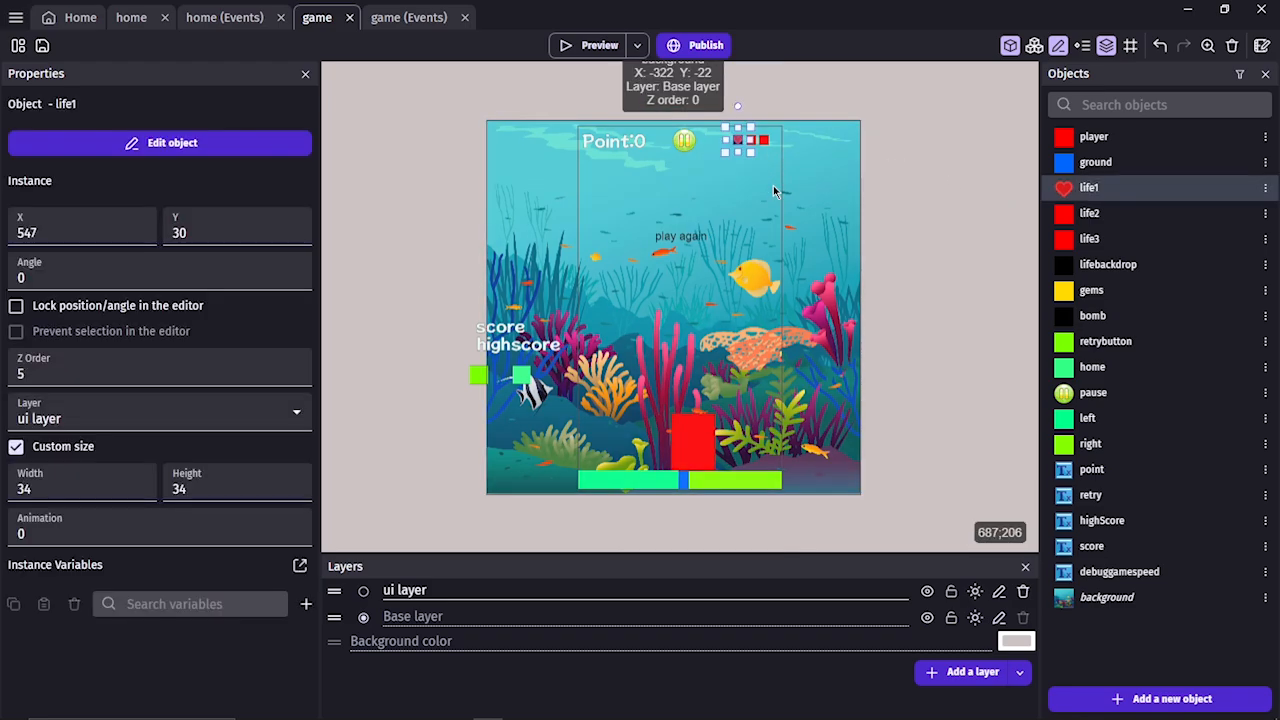
{"action": "left_click", "coordinate": [924, 251]}
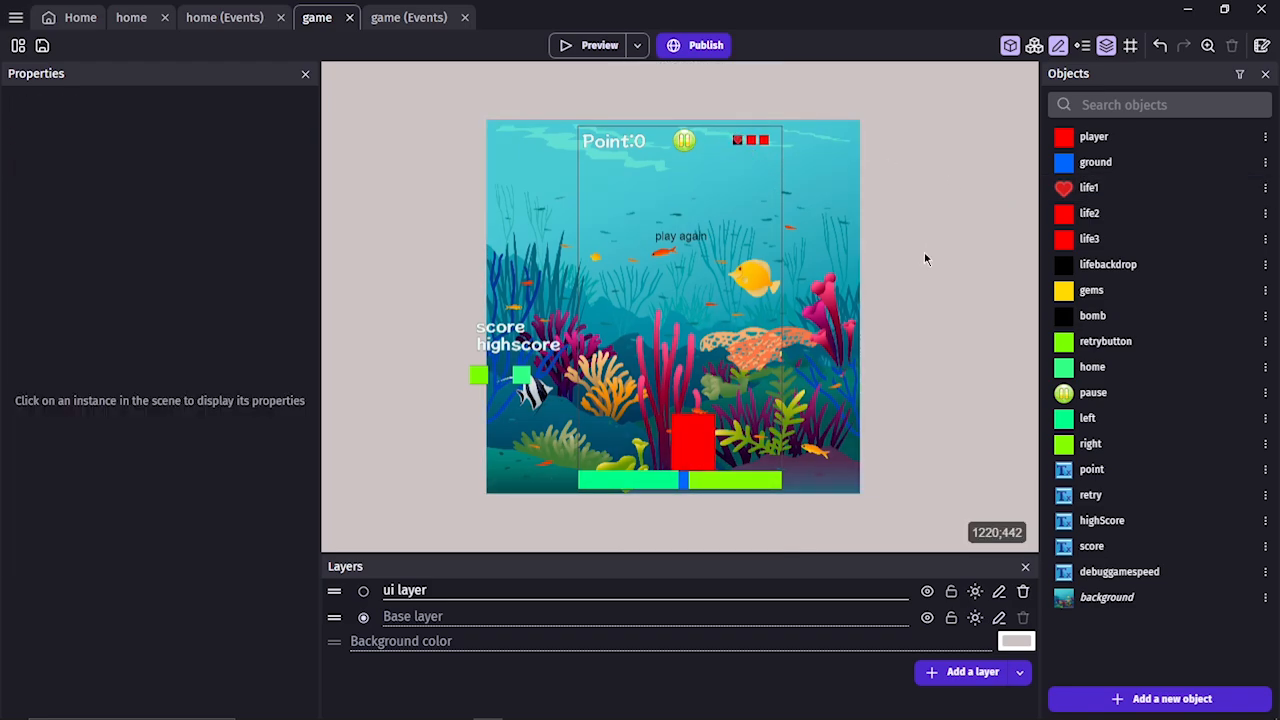
Delete the black placeholder sprite from the lifebackdrop object's animation.
{"action": "double_click", "coordinate": [1103, 266]}
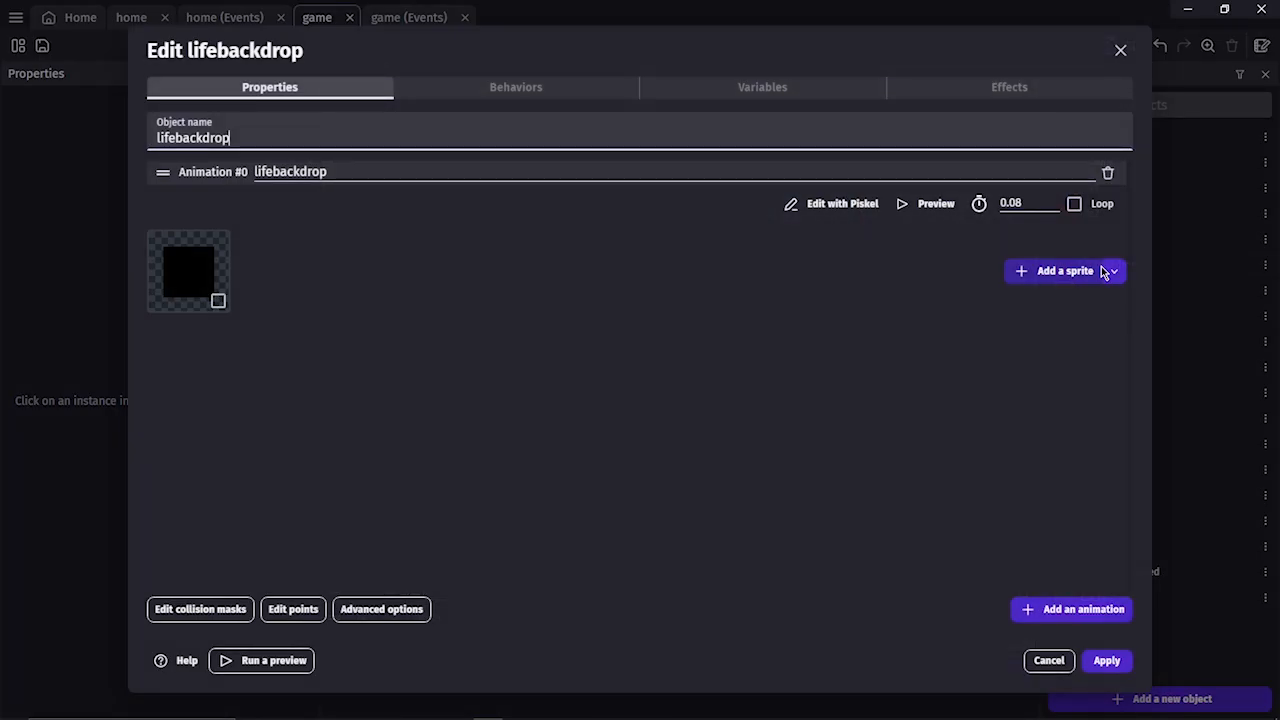
{"action": "right_click", "coordinate": [217, 305]}
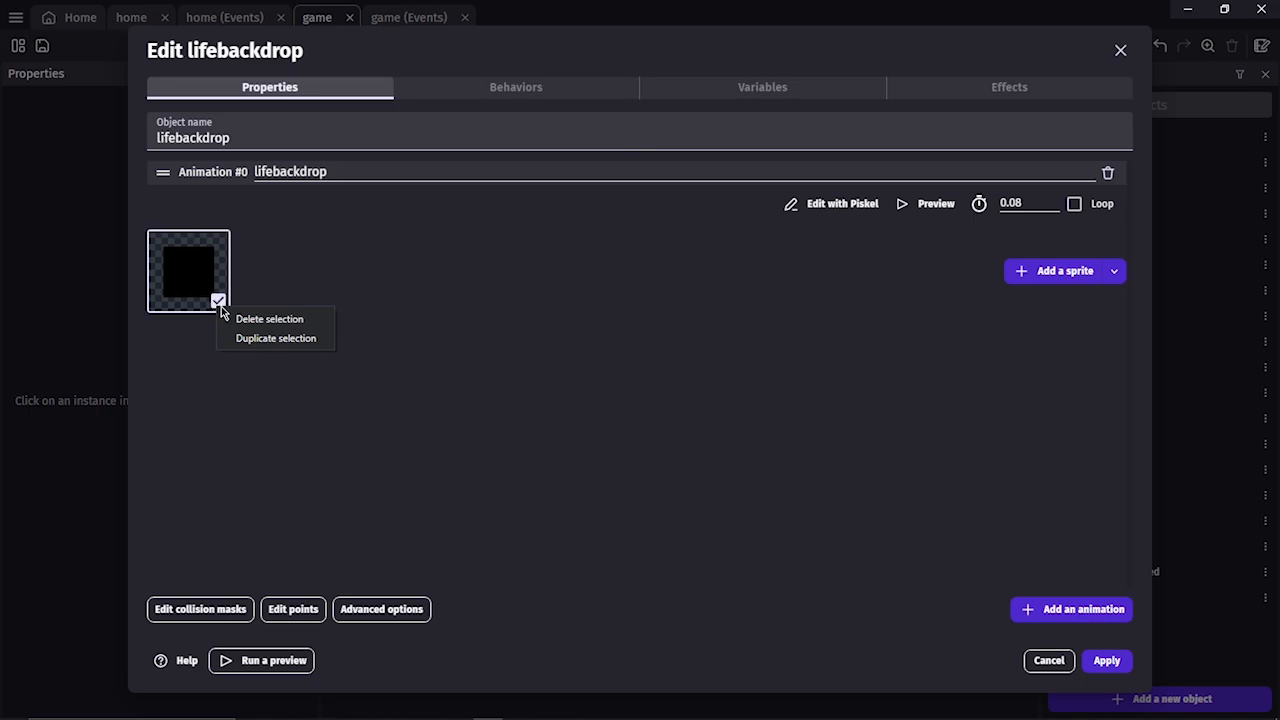
{"action": "left_click", "coordinate": [252, 322]}
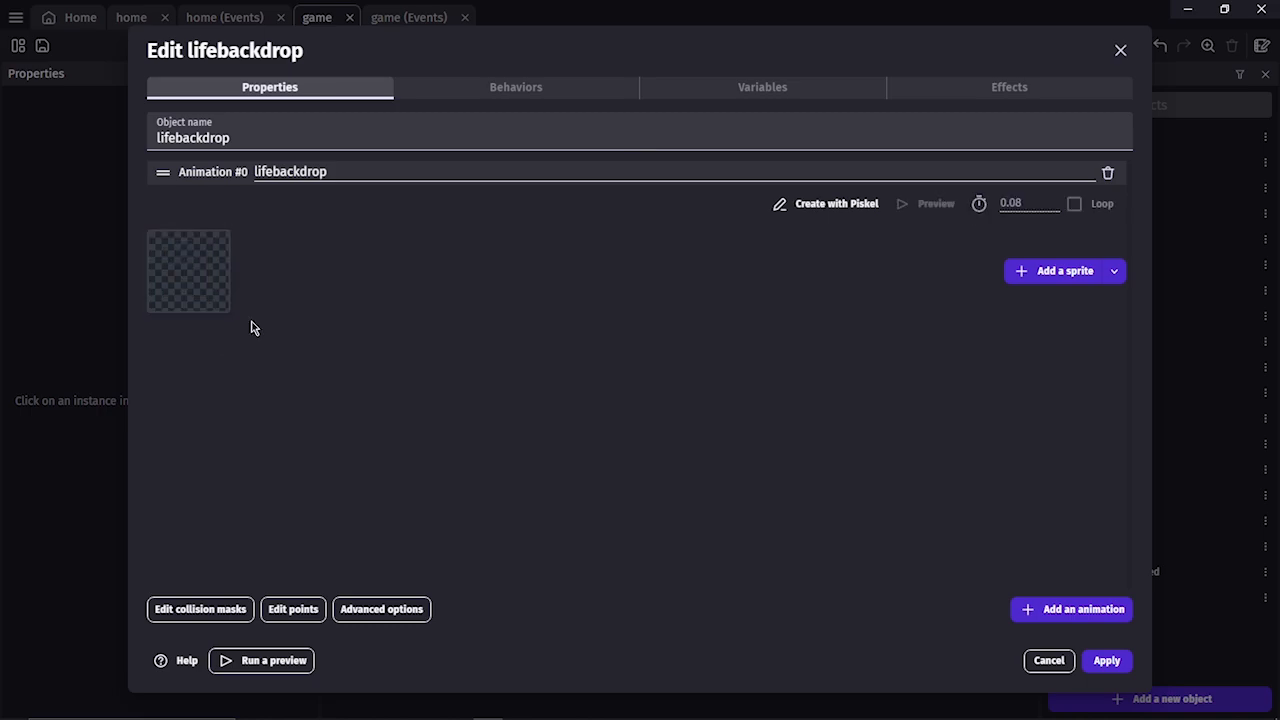
{"action": "left_click", "coordinate": [841, 210]}
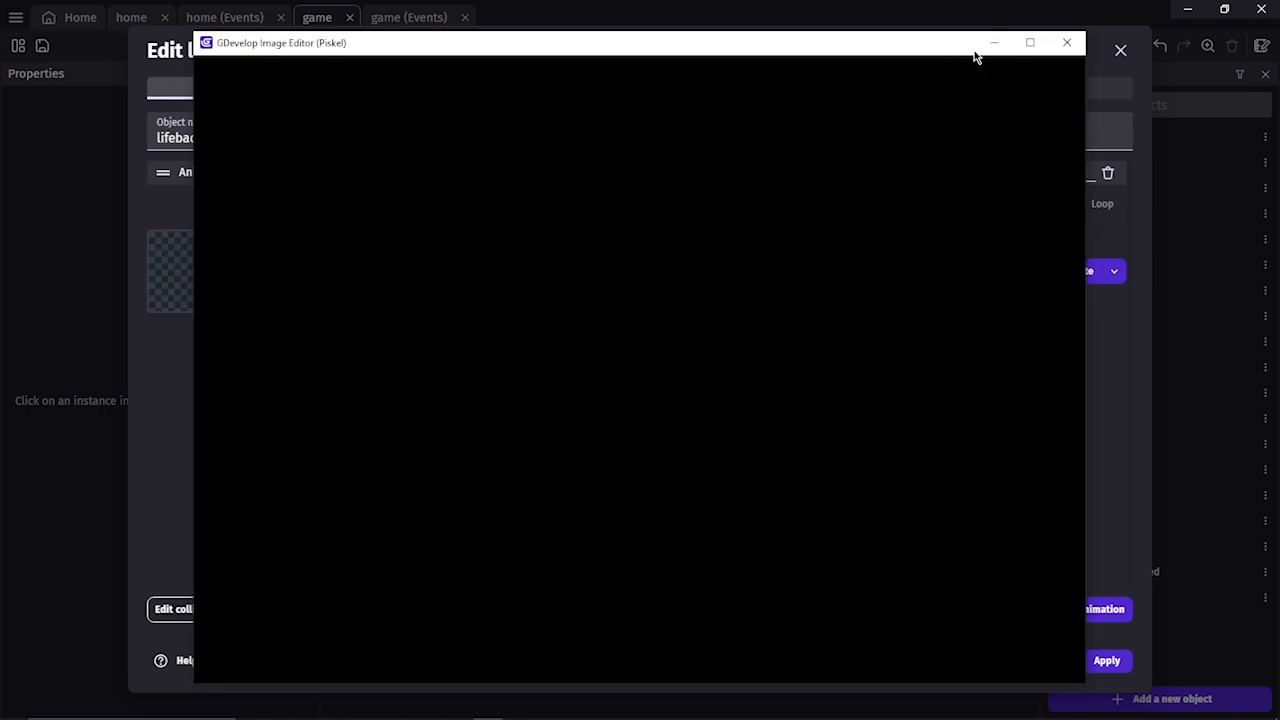
{"action": "left_click", "coordinate": [1066, 43]}
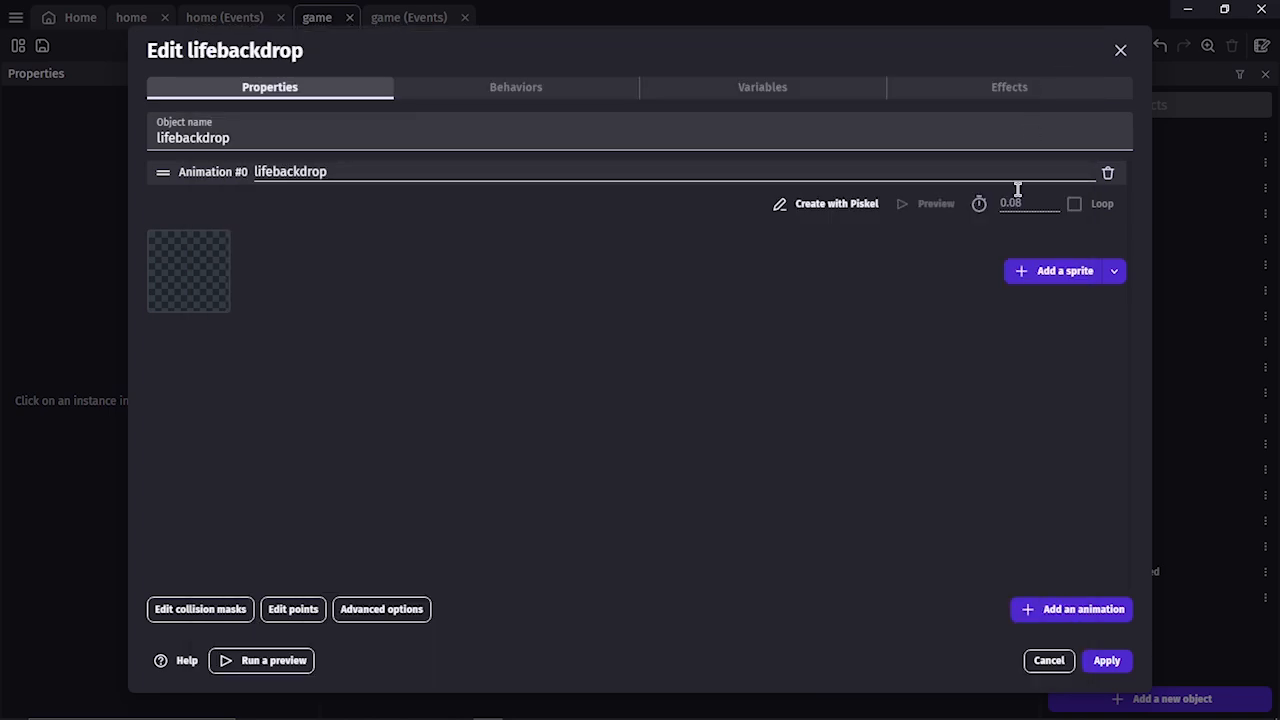
Add the hud_heartEmpty image to lifebackdrop's animation, copy it into the project folder, and apply the object changes.
{"action": "left_click", "coordinate": [1032, 275]}
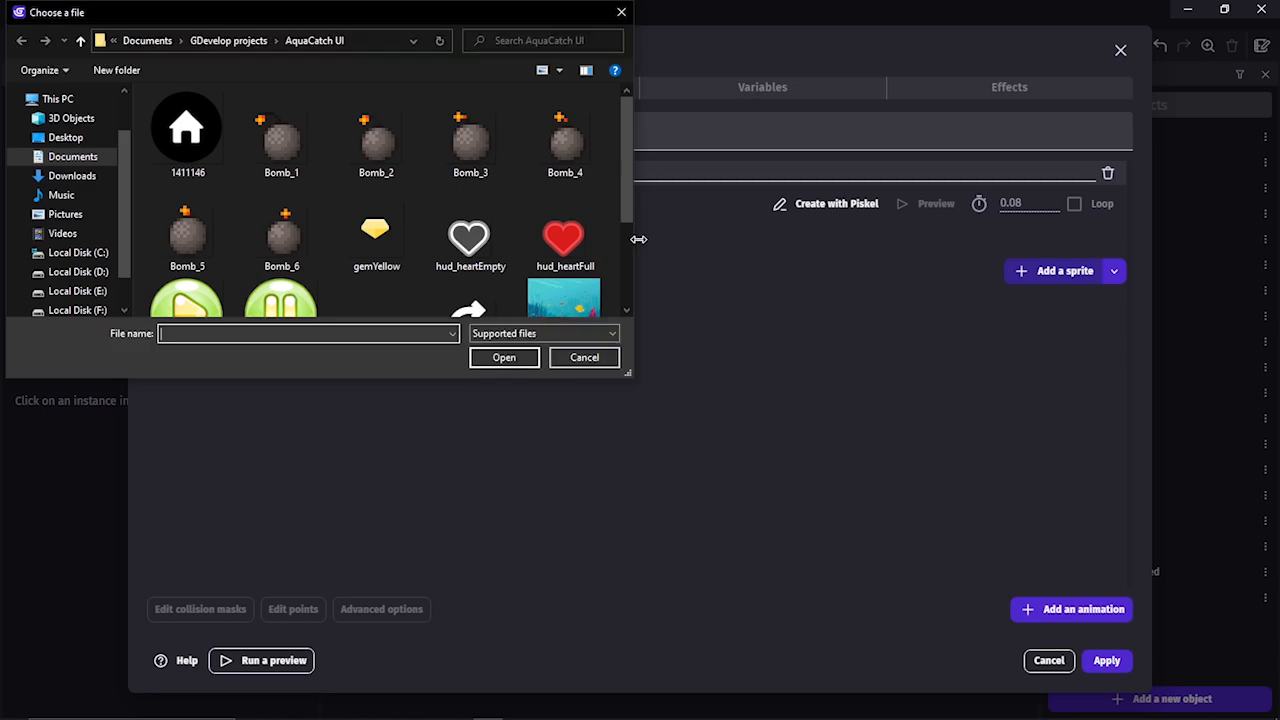
{"action": "double_click", "coordinate": [479, 237]}
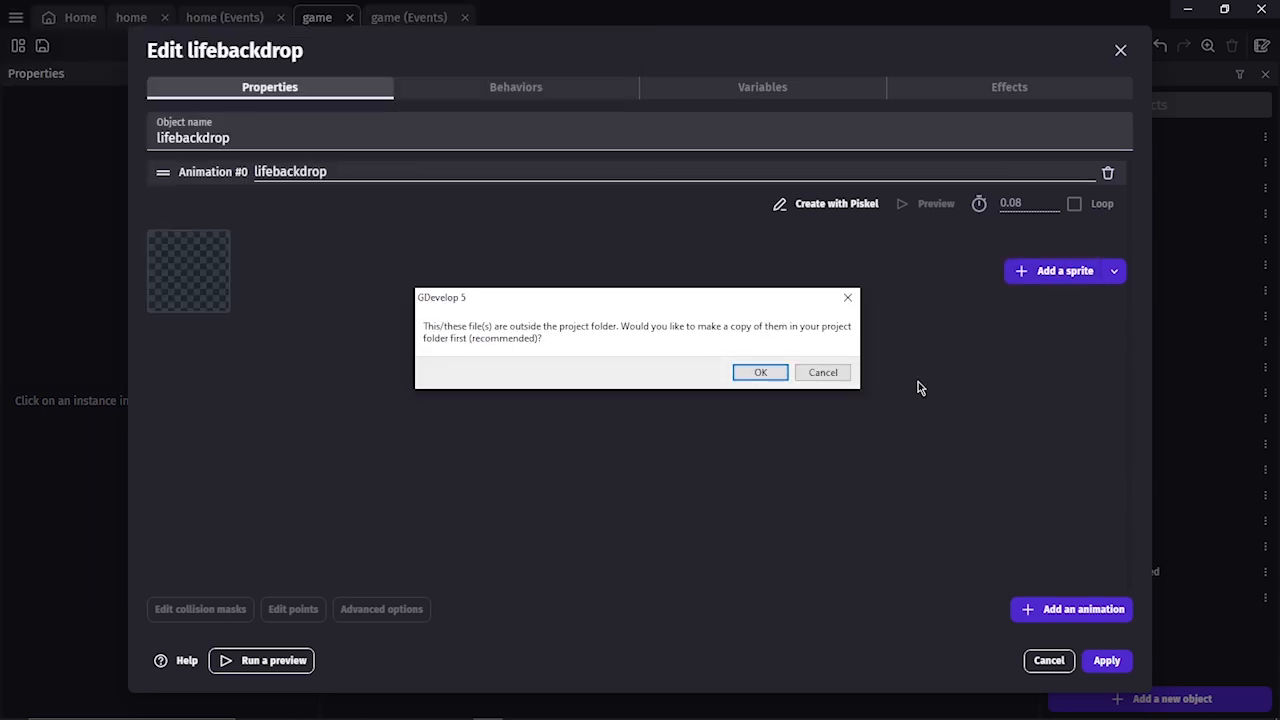
{"action": "left_click", "coordinate": [749, 374]}
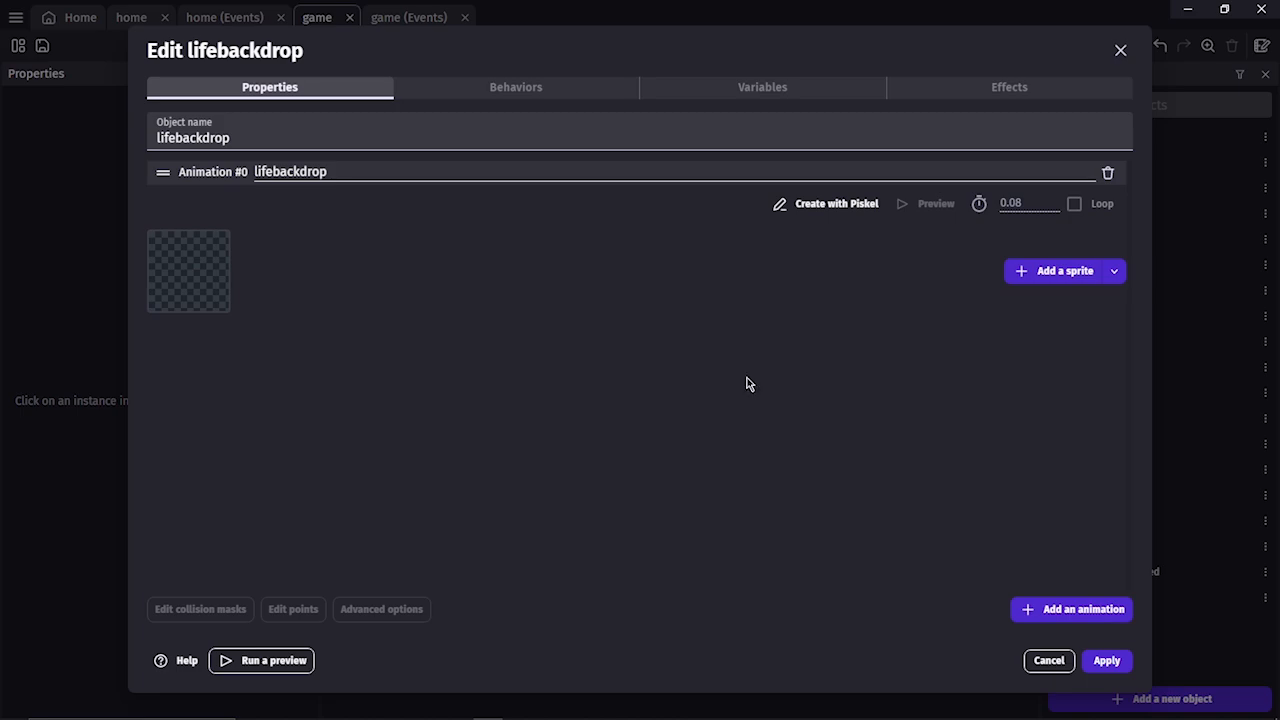
{"action": "left_click", "coordinate": [1106, 661]}
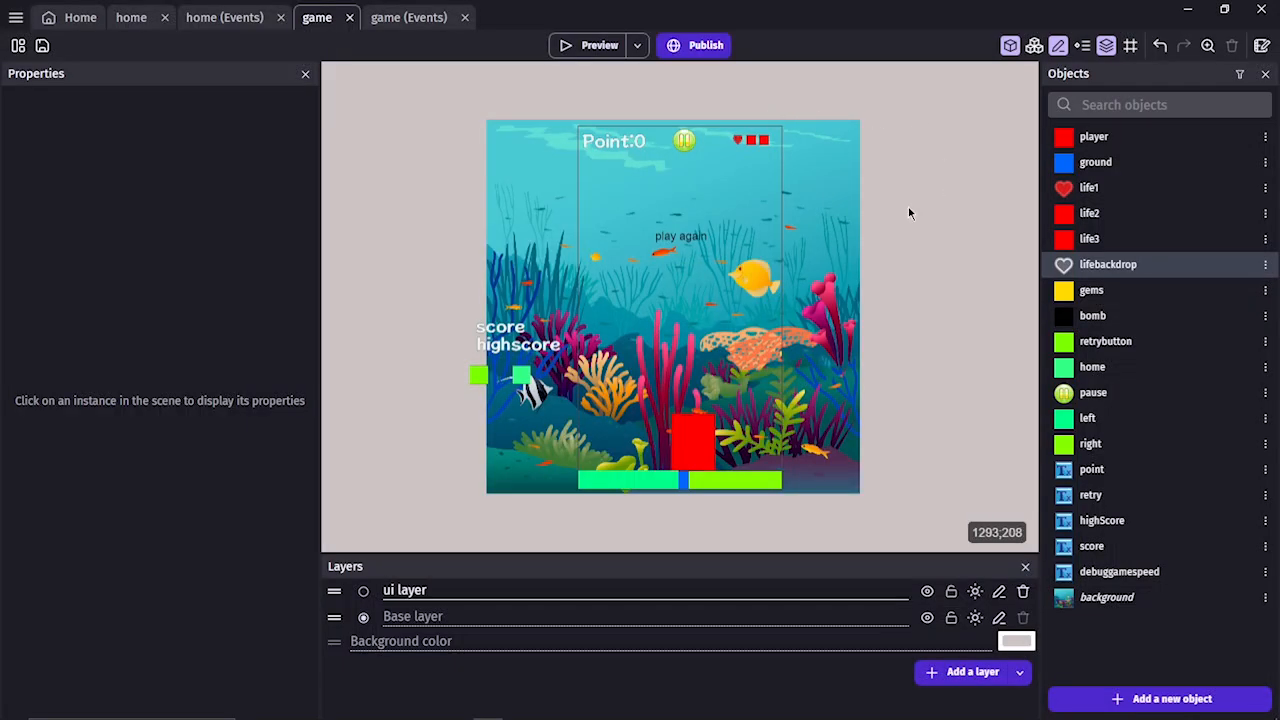
{"action": "left_click", "coordinate": [738, 144]}
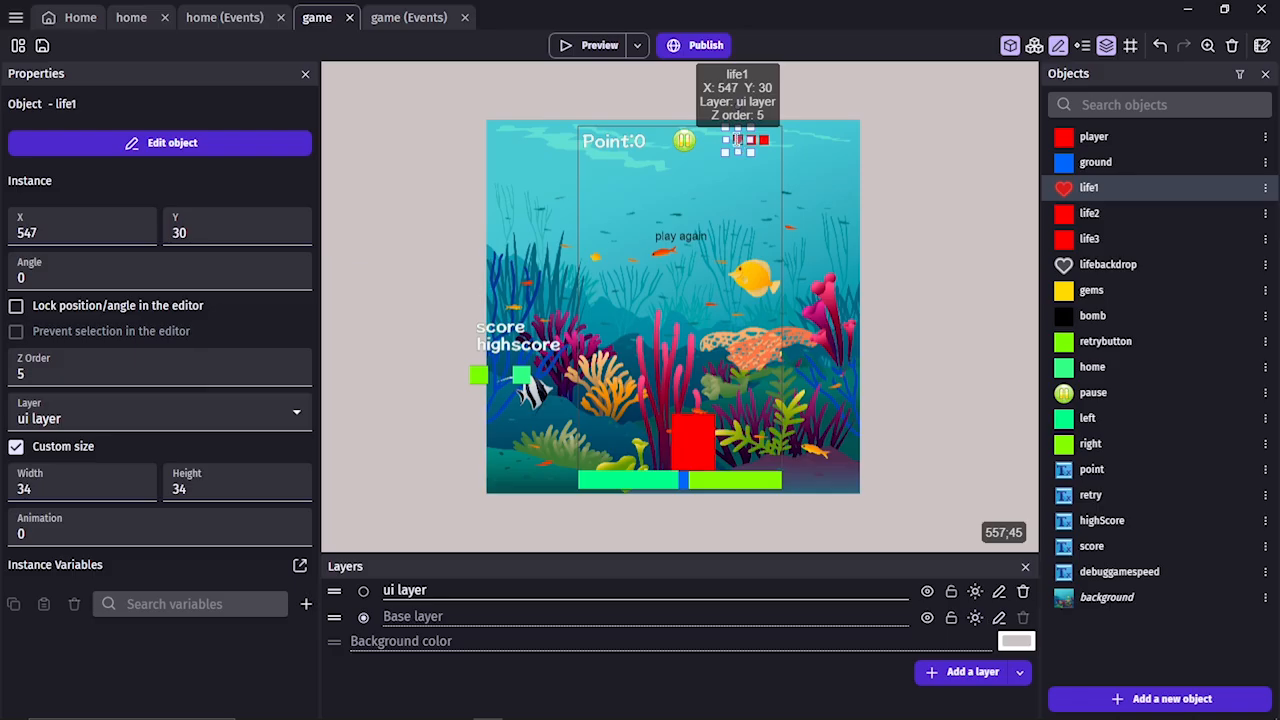
{"action": "double_click", "coordinate": [738, 140]}
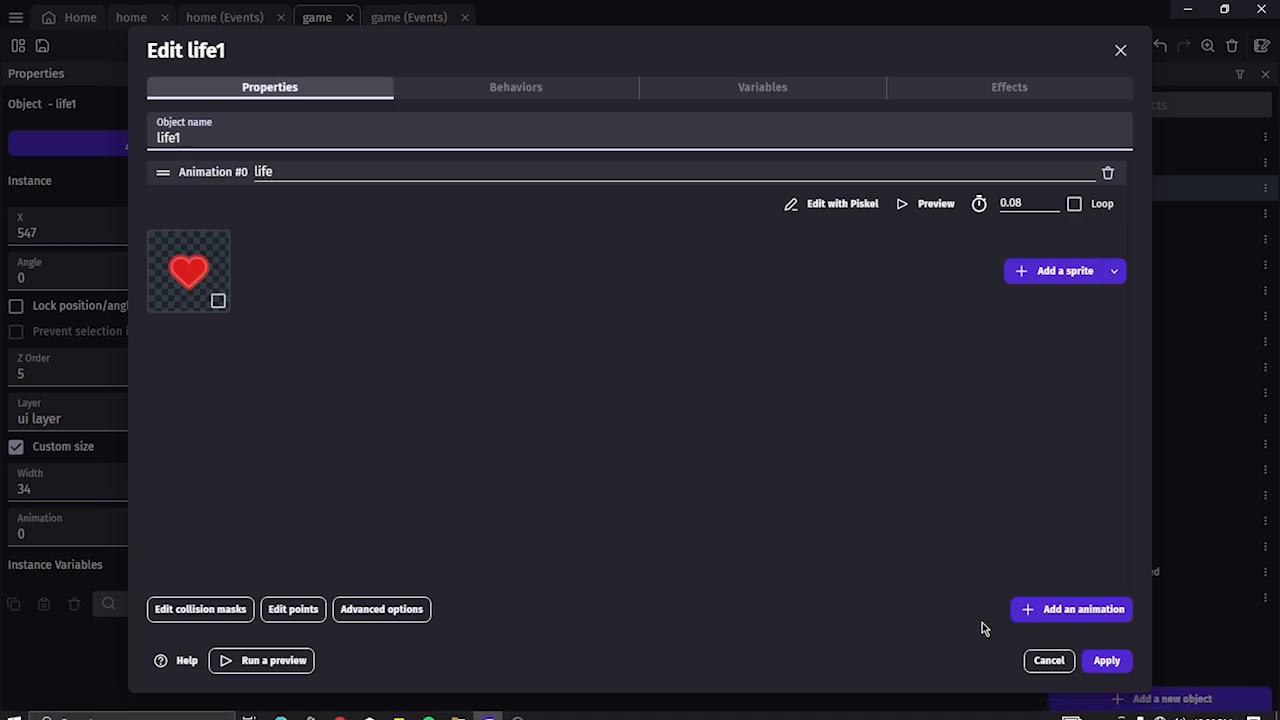
{"action": "left_click", "coordinate": [1046, 660]}
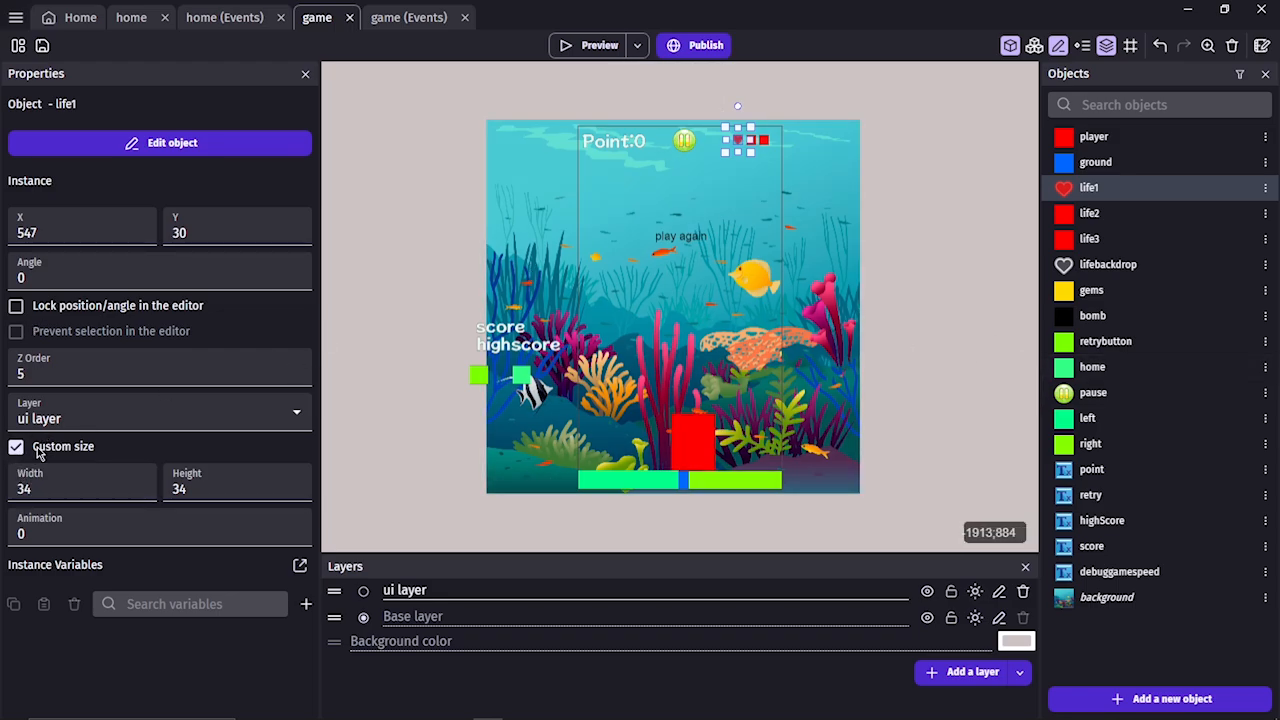
Try resizing the life1 heart to a width of 78 and a height of 65.
{"action": "left_click", "coordinate": [57, 491]}
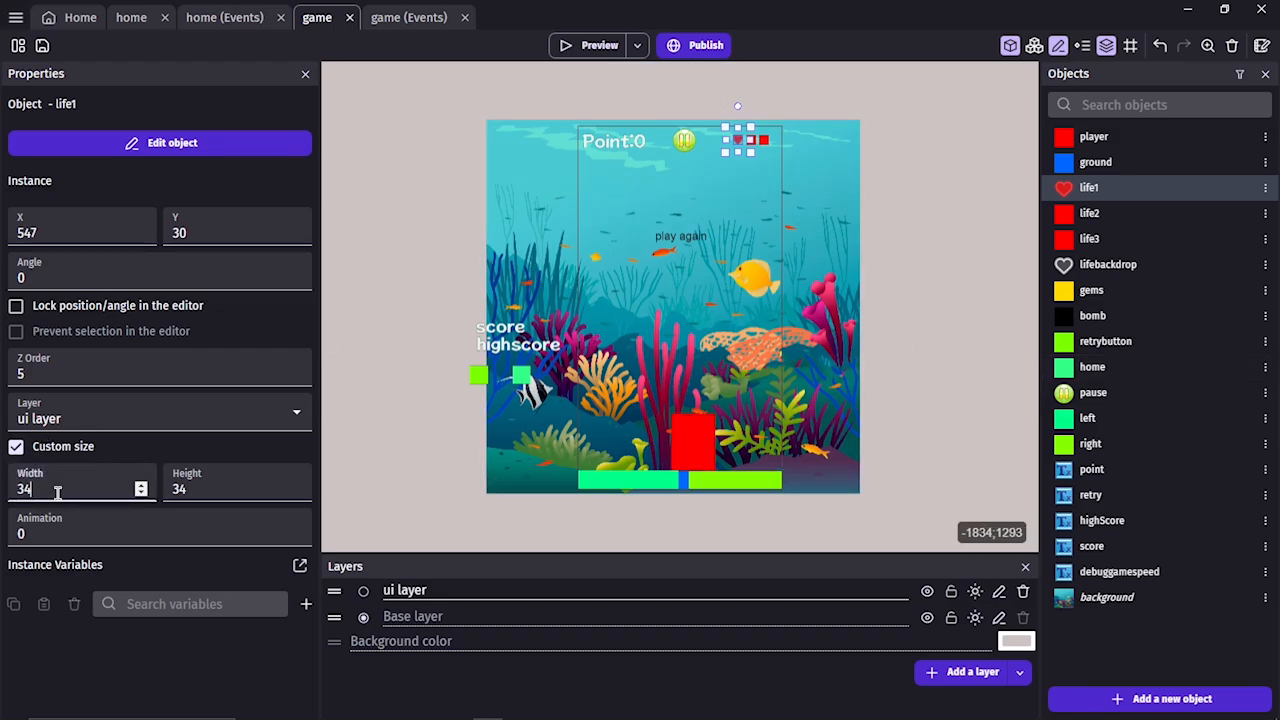
{"action": "key", "text": "BackSpace"}
{"action": "key", "text": "BackSpace"}
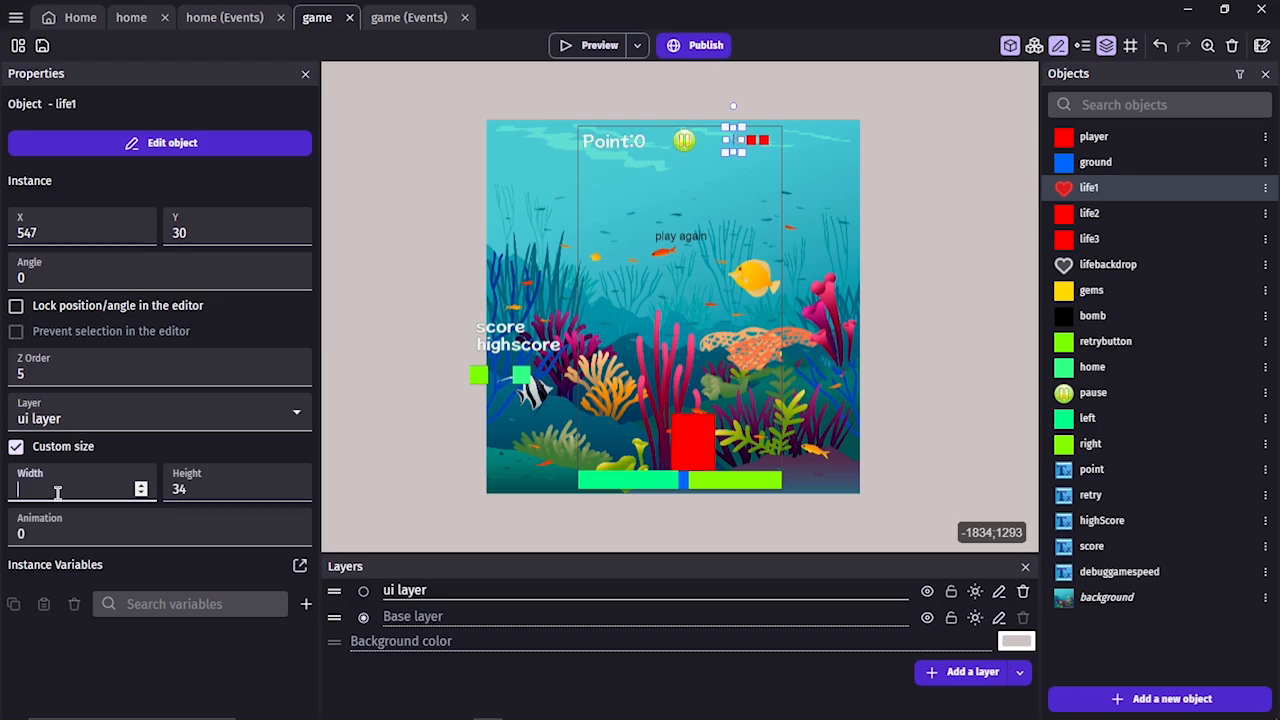
{"action": "type", "text": "78"}
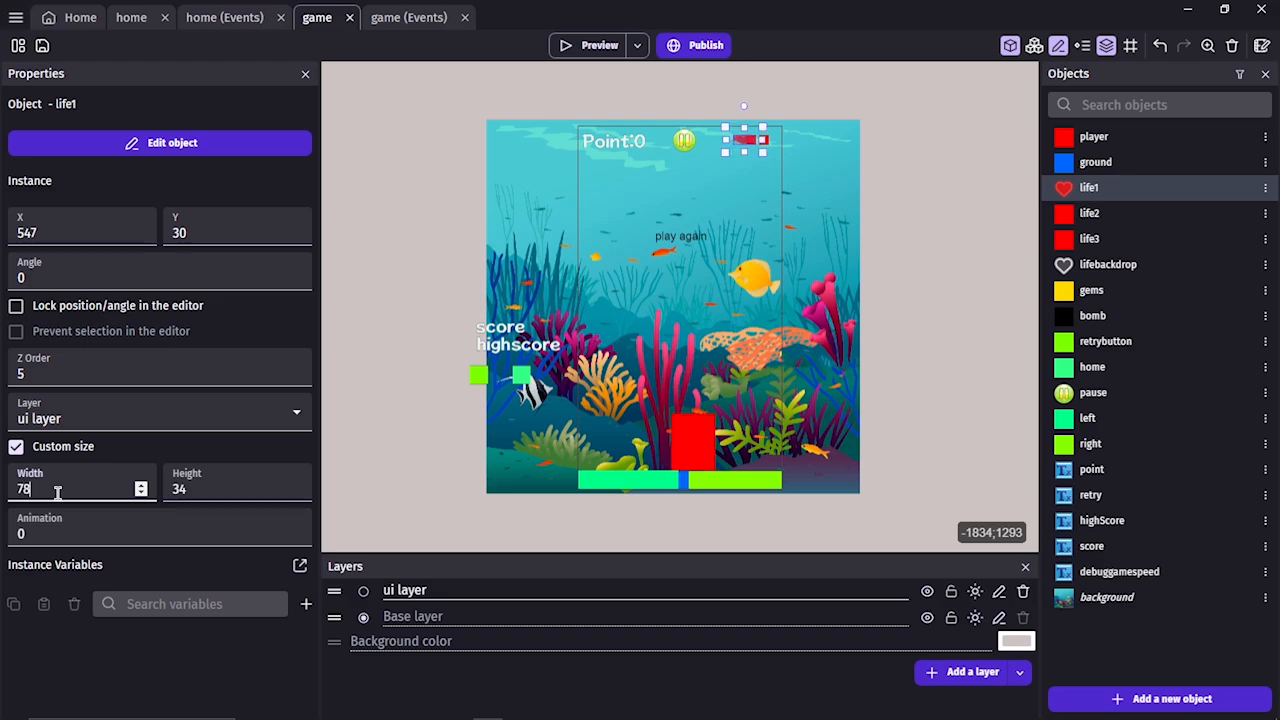
{"action": "left_click", "coordinate": [203, 491]}
{"action": "key", "text": "BackSpace"}
{"action": "key", "text": "BackSpace"}
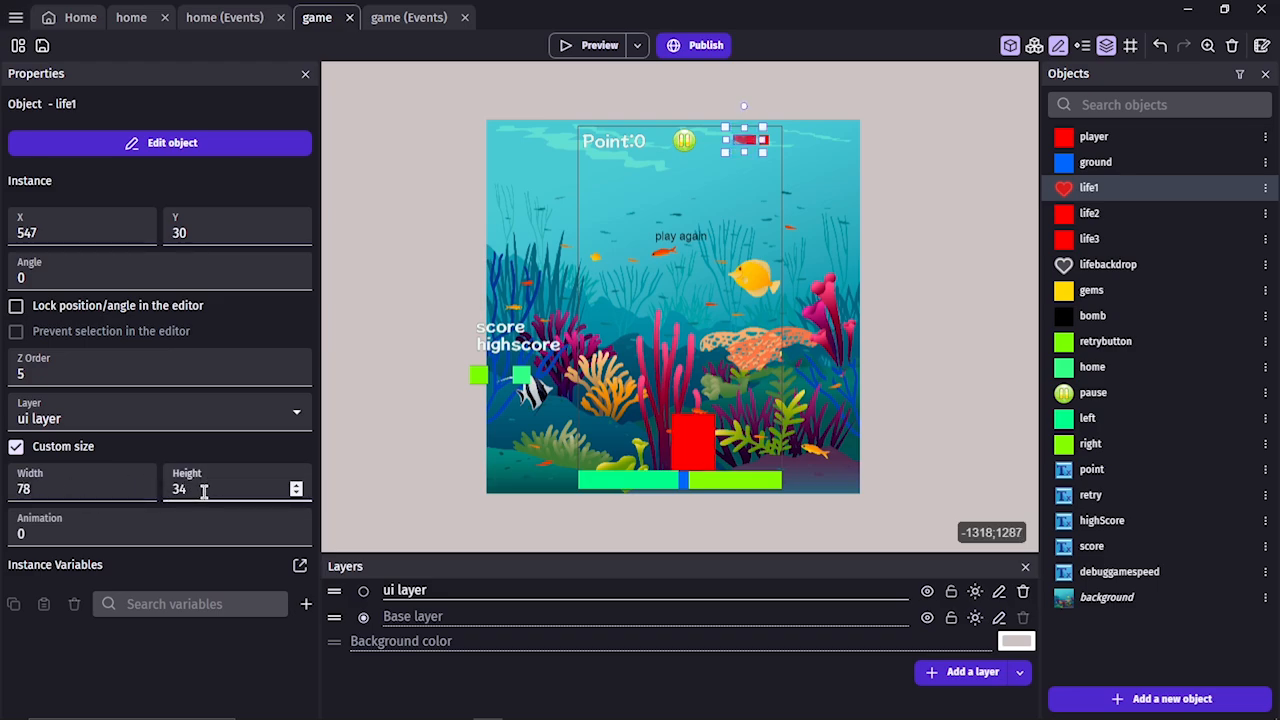
{"action": "type", "text": "65"}
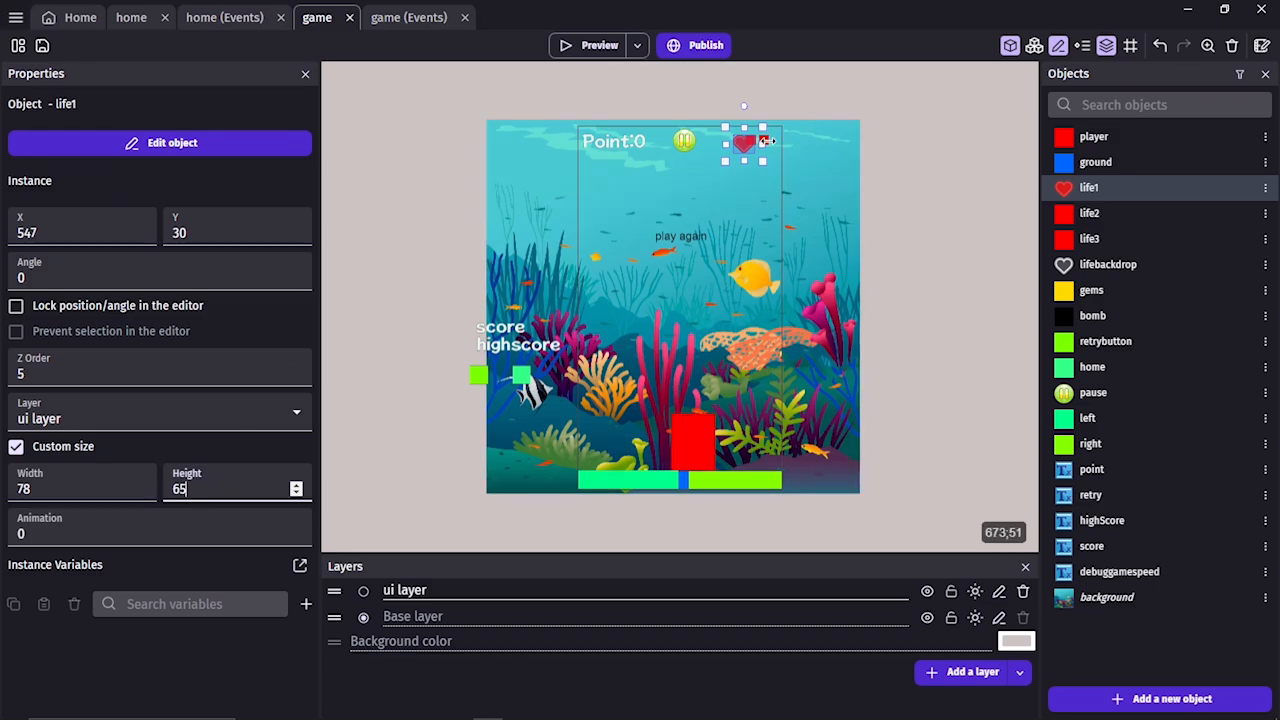
Restore the life1 heart's height to 34 and undo its mistaken width change.
{"action": "key", "text": "BackSpace"}
{"action": "key", "text": "BackSpace"}
{"action": "type", "text": "34"}
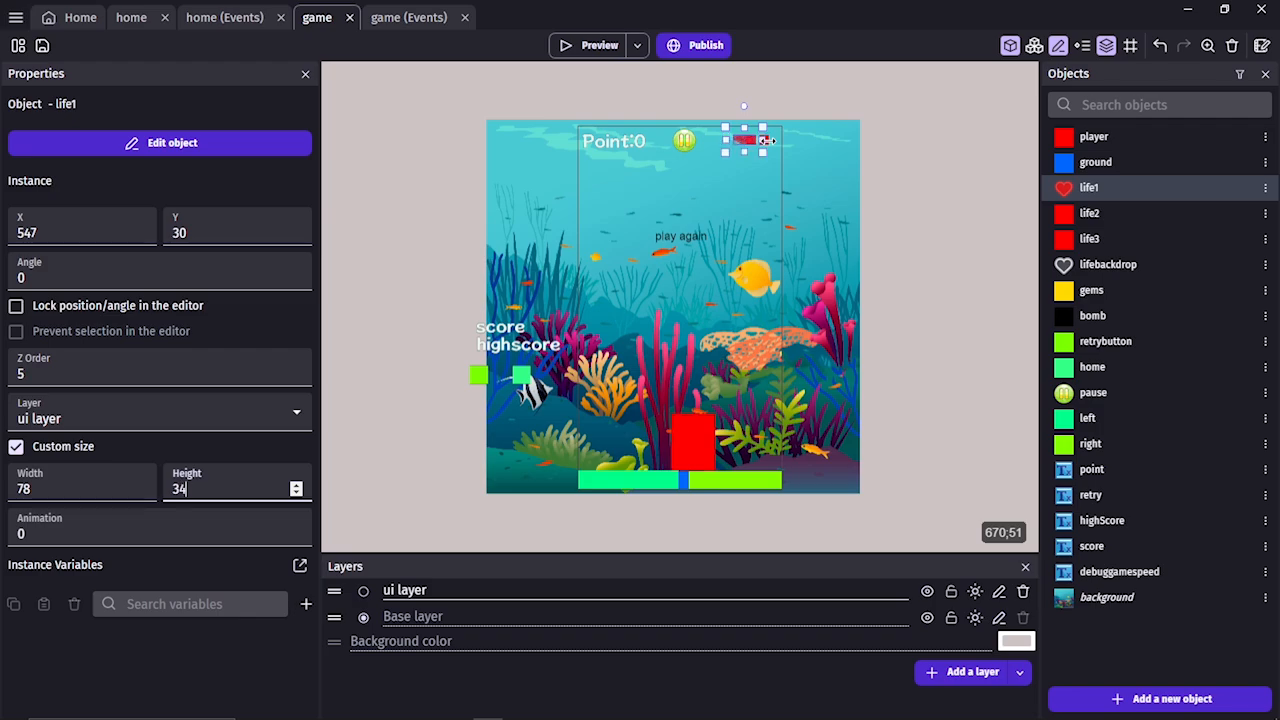
{"action": "key", "text": "shift+Tab"}
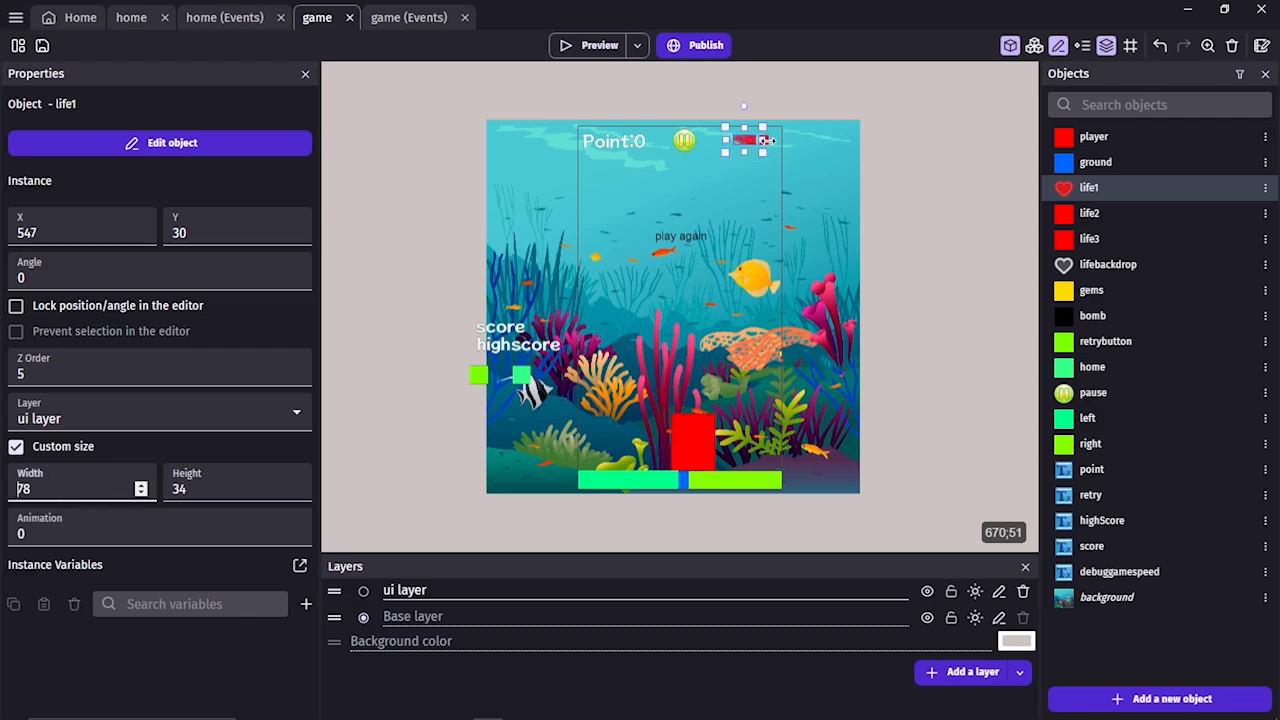
{"action": "type", "text": "34"}
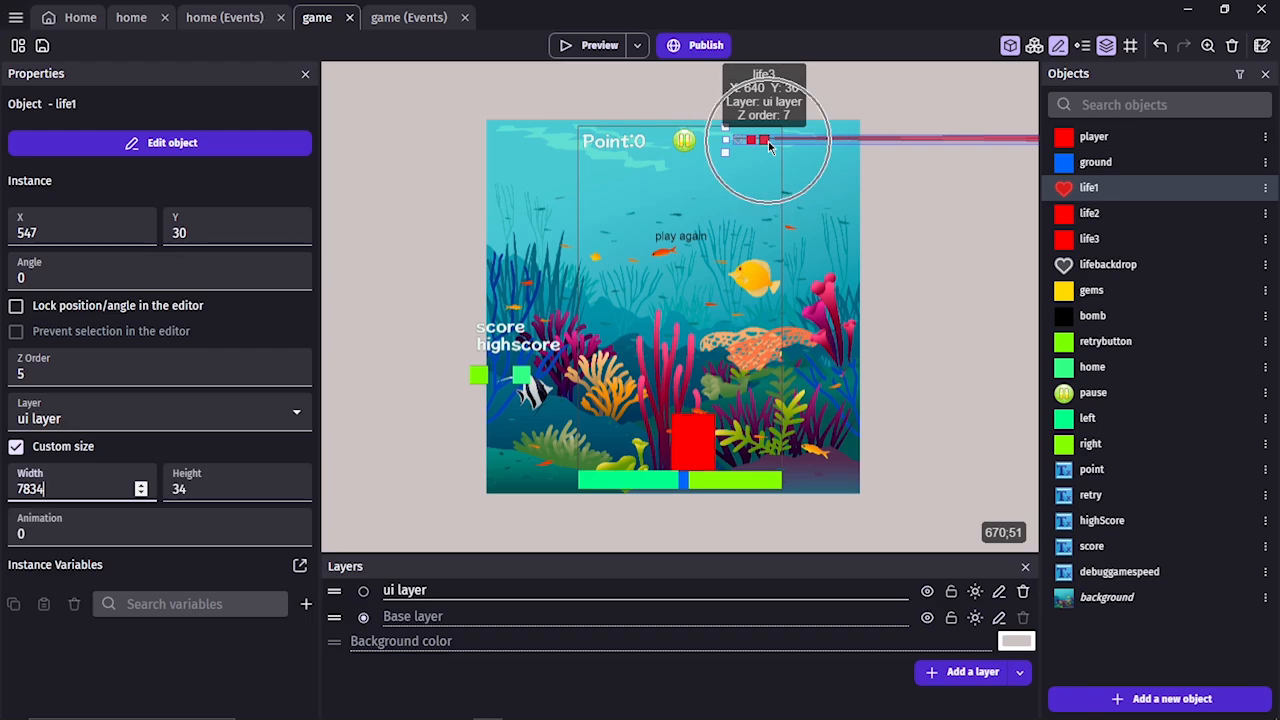
{"action": "left_click", "coordinate": [912, 257]}
{"action": "key", "text": "ctrl+z"}
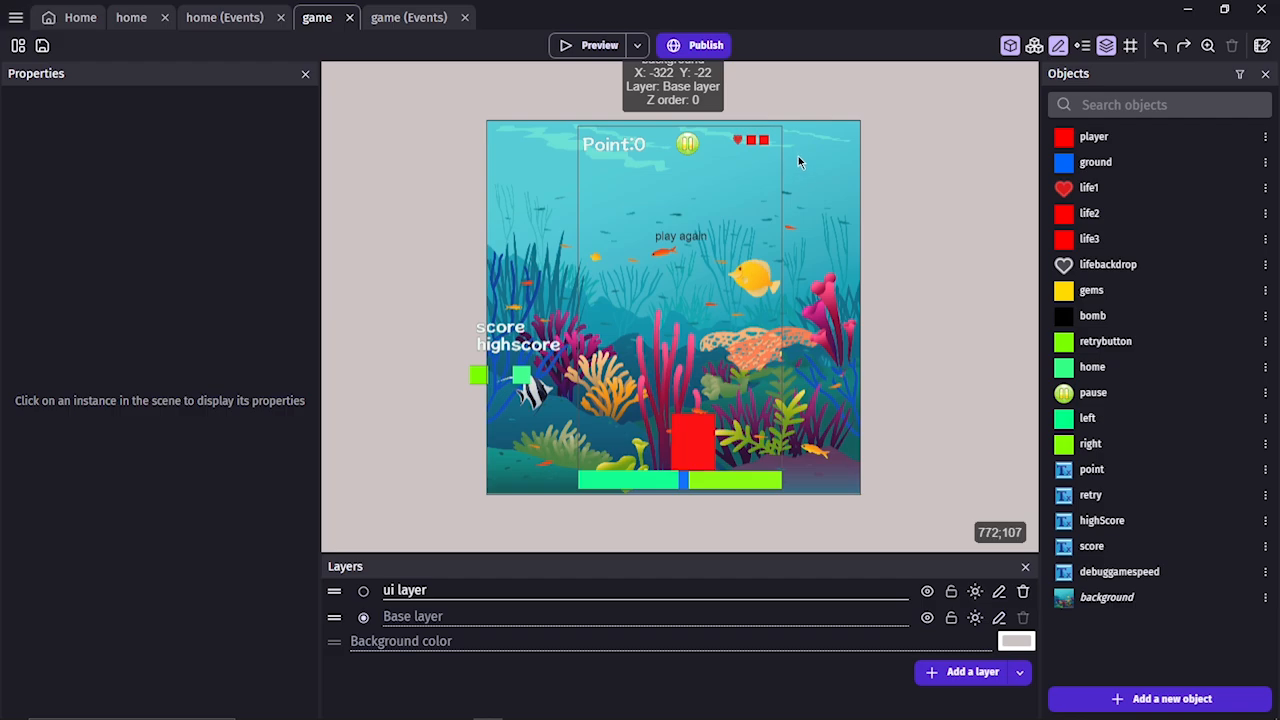
Try enlarging the life1 heart to about 57 by 57 and moving it toward the pause button.
{"action": "left_click", "coordinate": [739, 141]}
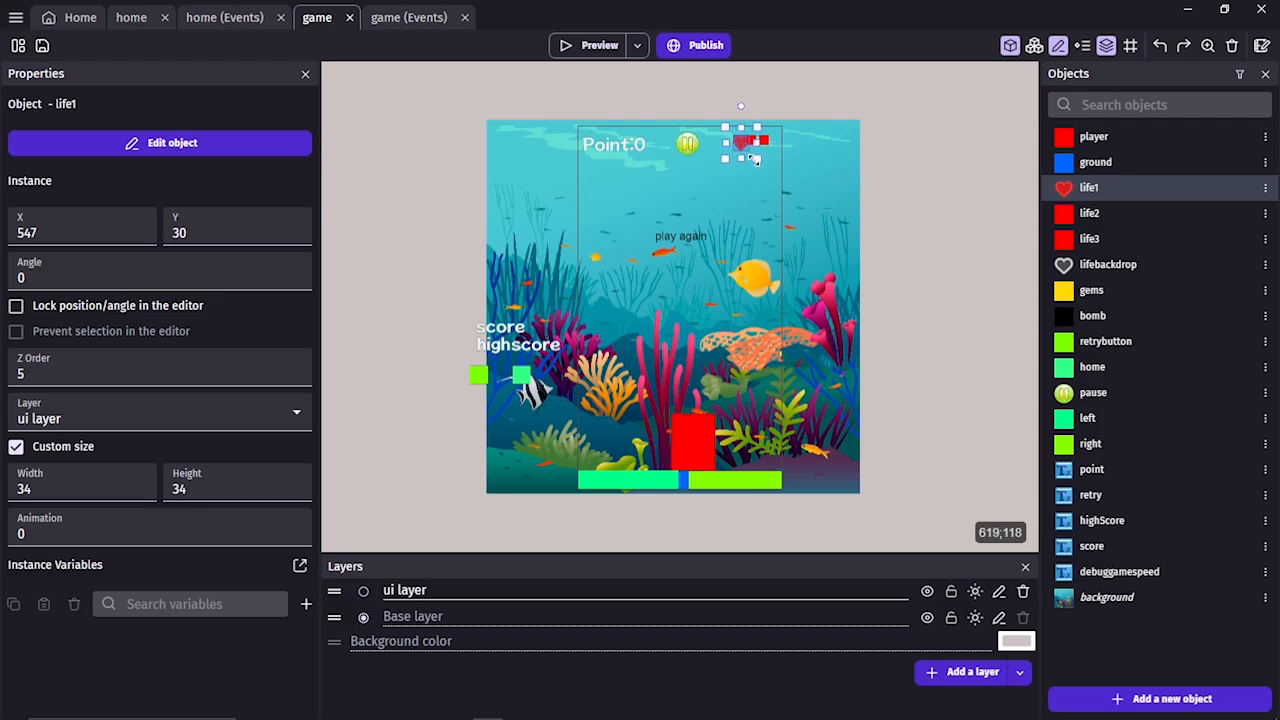
{"action": "left_click_drag", "start_coordinate": [755, 160], "coordinate": [777, 181]}
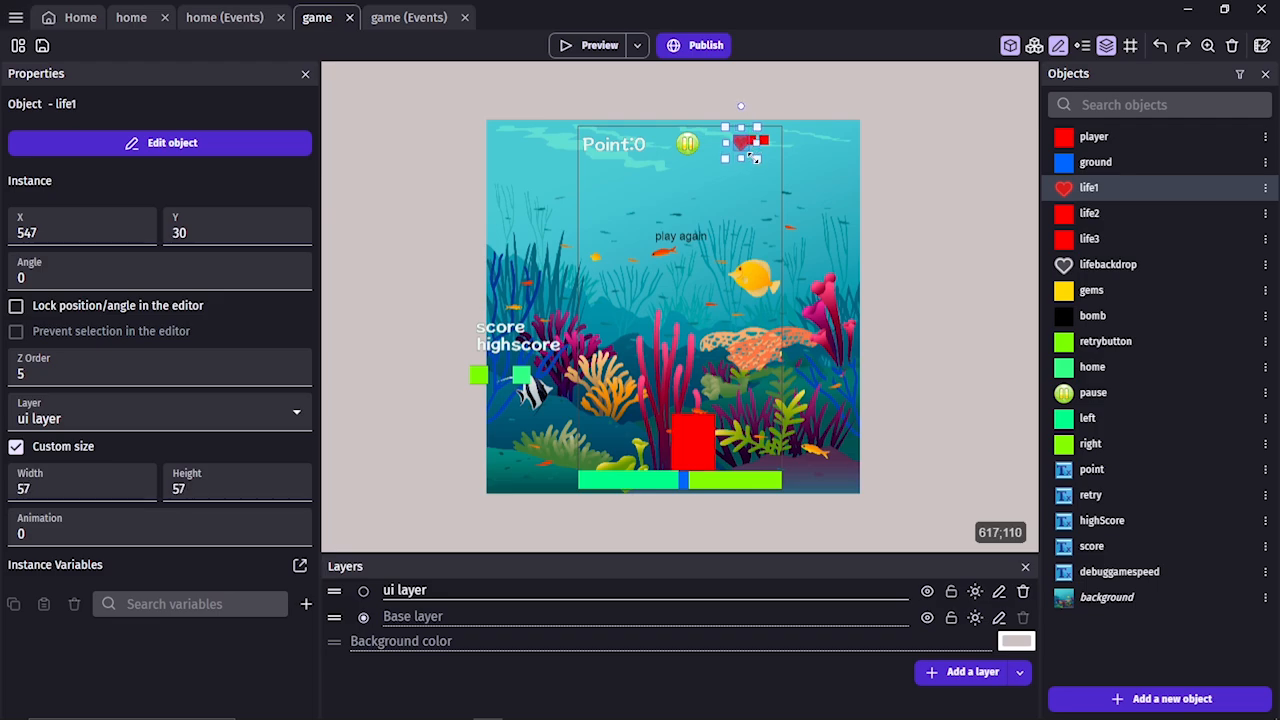
{"action": "left_click", "coordinate": [902, 150]}
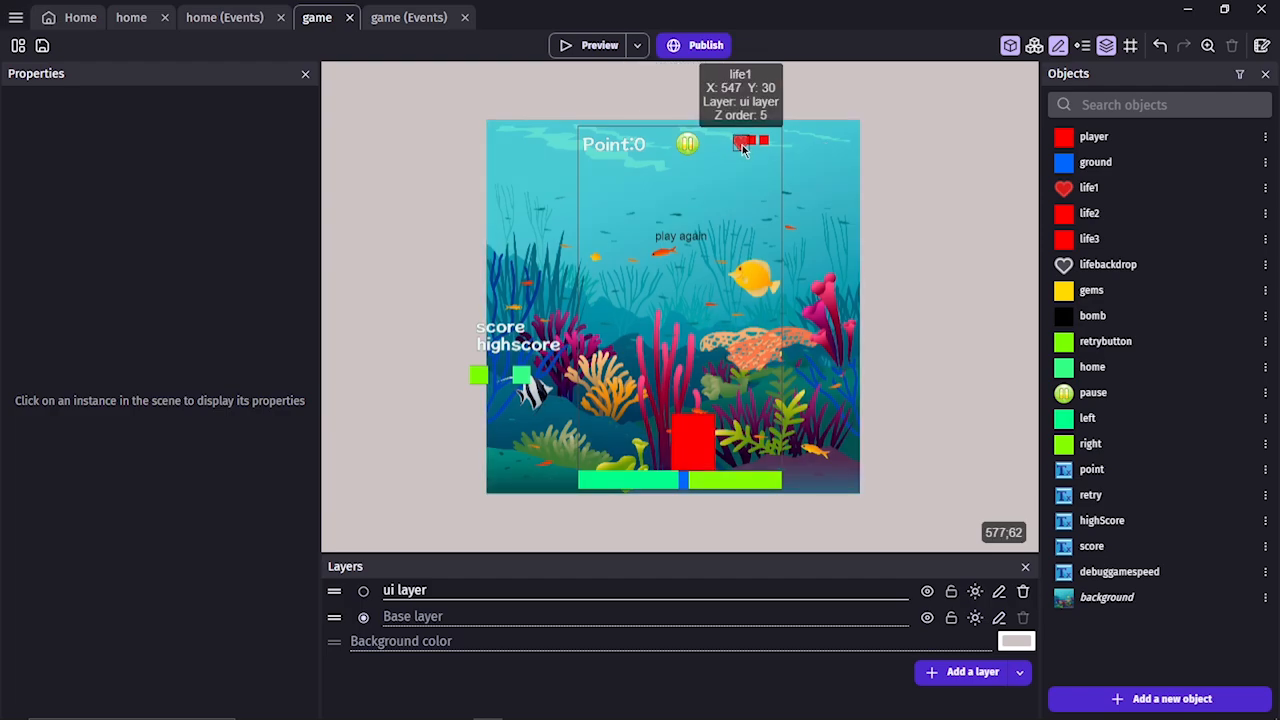
{"action": "left_click_drag", "start_coordinate": [742, 148], "coordinate": [711, 142]}
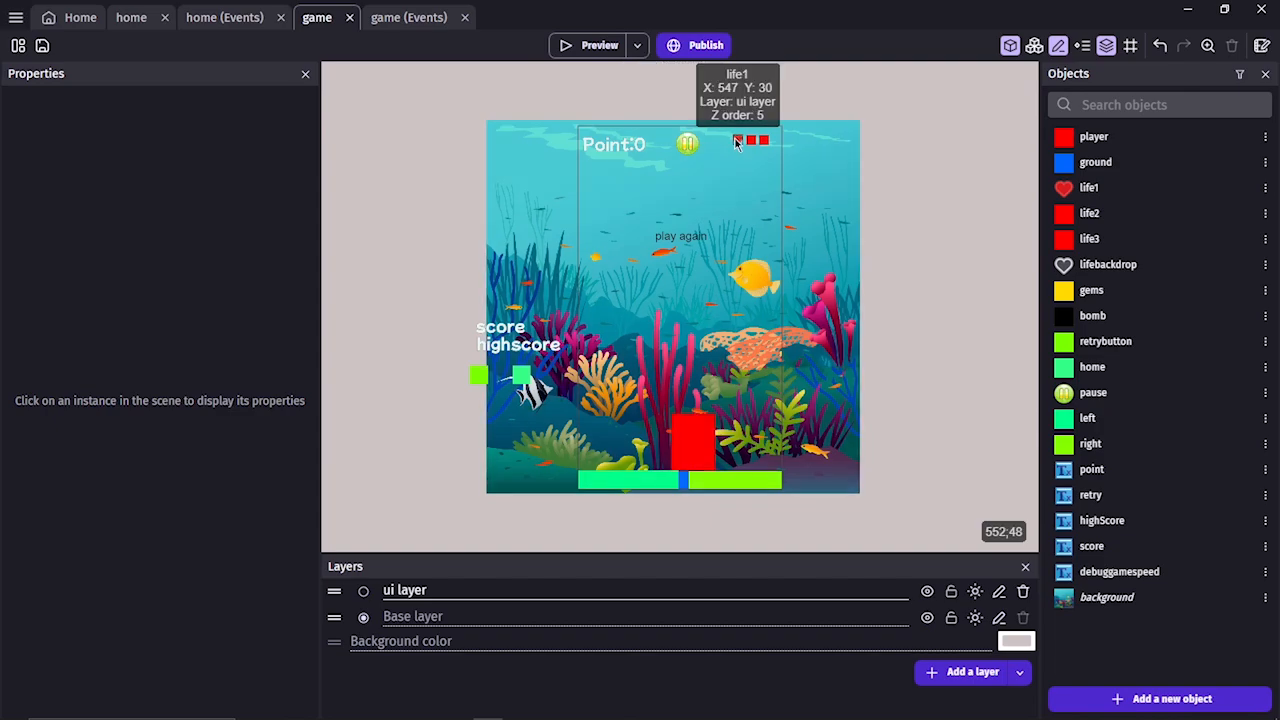
Move the life1 heart beside the pause button, to about X 485, Y 53, and enlarge it to a width of about 48.
{"action": "mouse_move", "coordinate": [737, 140]}
{"action": "left_mouse_down"}
{"action": "mouse_move", "coordinate": [711, 112]}
{"action": "mouse_move", "coordinate": [722, 151]}
{"action": "left_mouse_up"}
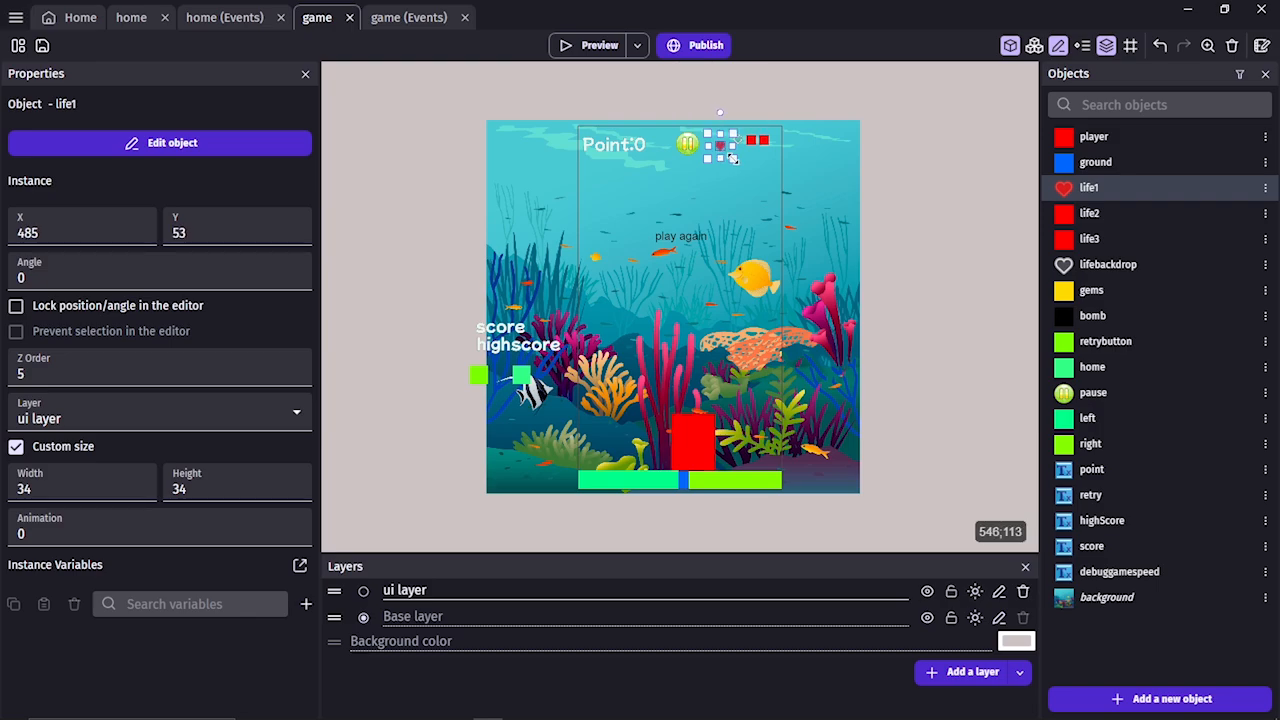
{"action": "left_click_drag", "start_coordinate": [733, 158], "coordinate": [737, 163]}
{"action": "left_click_drag", "start_coordinate": [734, 161], "coordinate": [733, 159]}
{"action": "left_click_drag", "start_coordinate": [735, 160], "coordinate": [737, 163]}
Adjust the life1 heart's size to 46 wide and 46 high.
{"action": "left_click", "coordinate": [297, 486]}
{"action": "left_click", "coordinate": [297, 486]}
{"action": "left_click", "coordinate": [297, 486]}
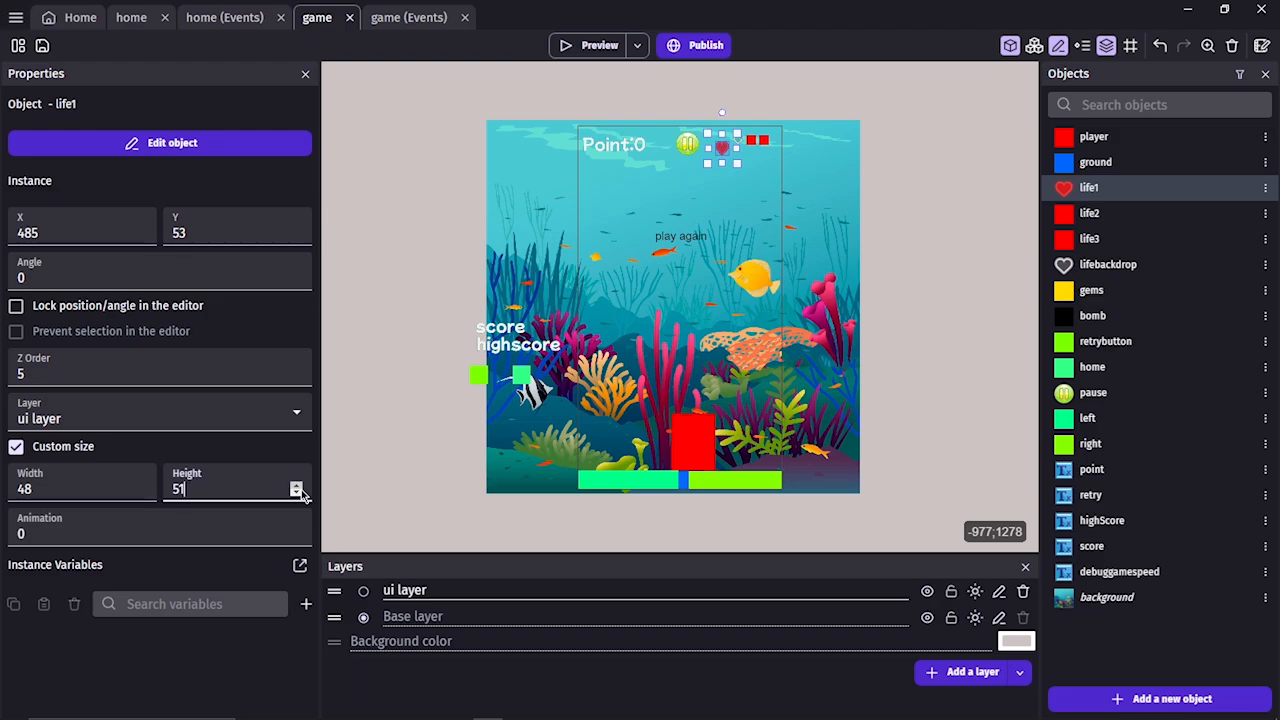
{"action": "left_click", "coordinate": [297, 486]}
{"action": "left_click", "coordinate": [301, 494]}
{"action": "left_click", "coordinate": [301, 494]}
{"action": "left_click", "coordinate": [301, 494]}
{"action": "left_click", "coordinate": [301, 494]}
{"action": "left_click", "coordinate": [301, 494]}
{"action": "left_click", "coordinate": [301, 494]}
{"action": "left_click", "coordinate": [141, 494]}
{"action": "left_click", "coordinate": [141, 494]}
{"action": "left_click", "coordinate": [141, 494]}
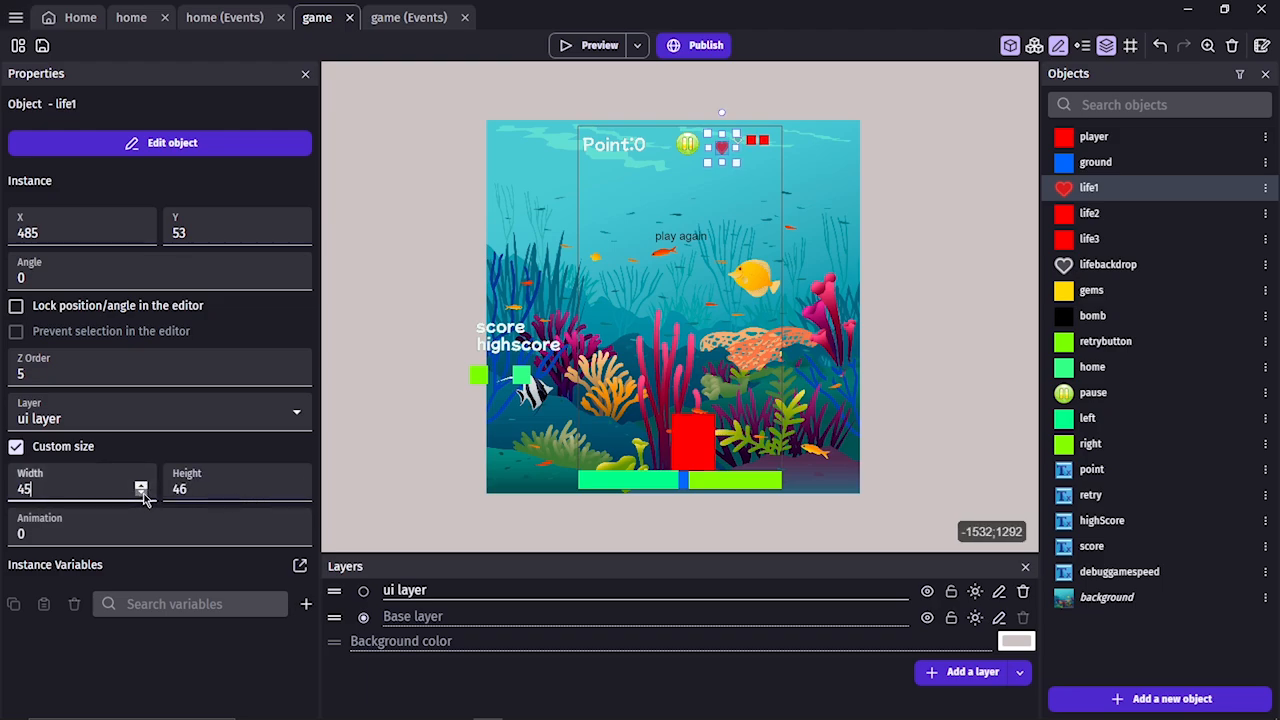
{"action": "left_click", "coordinate": [141, 486]}
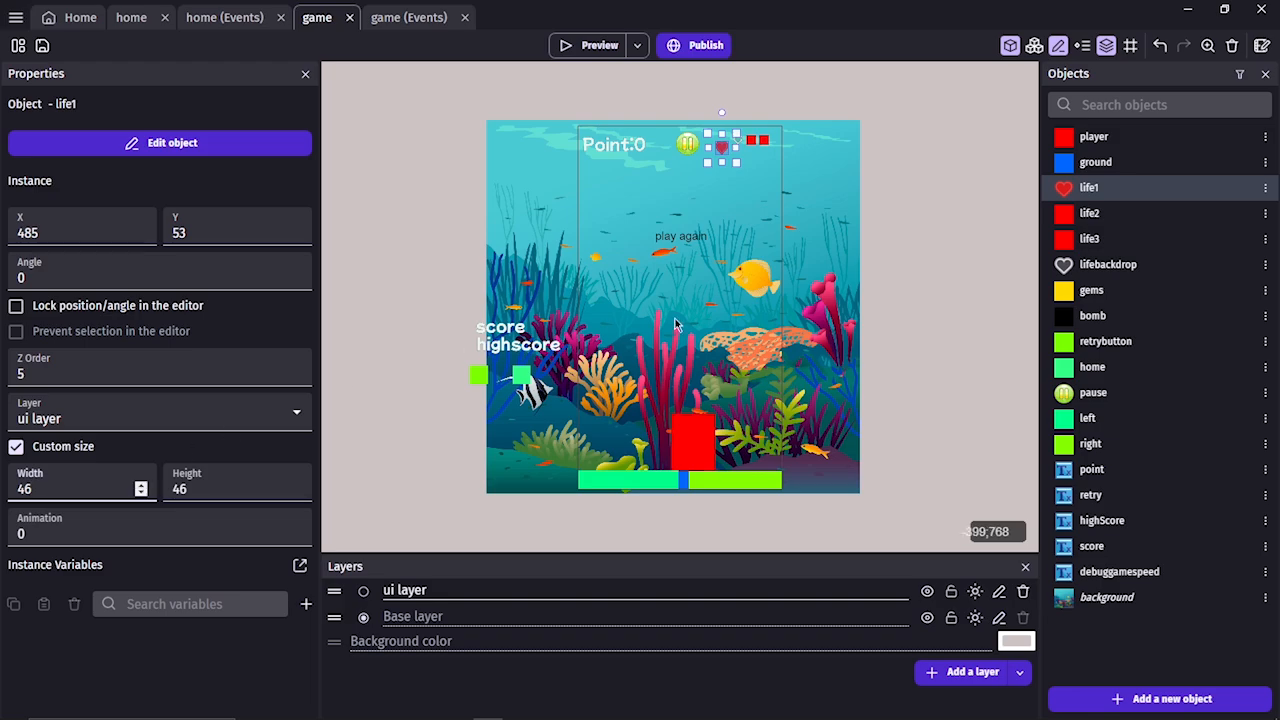
{"action": "left_click", "coordinate": [930, 139]}
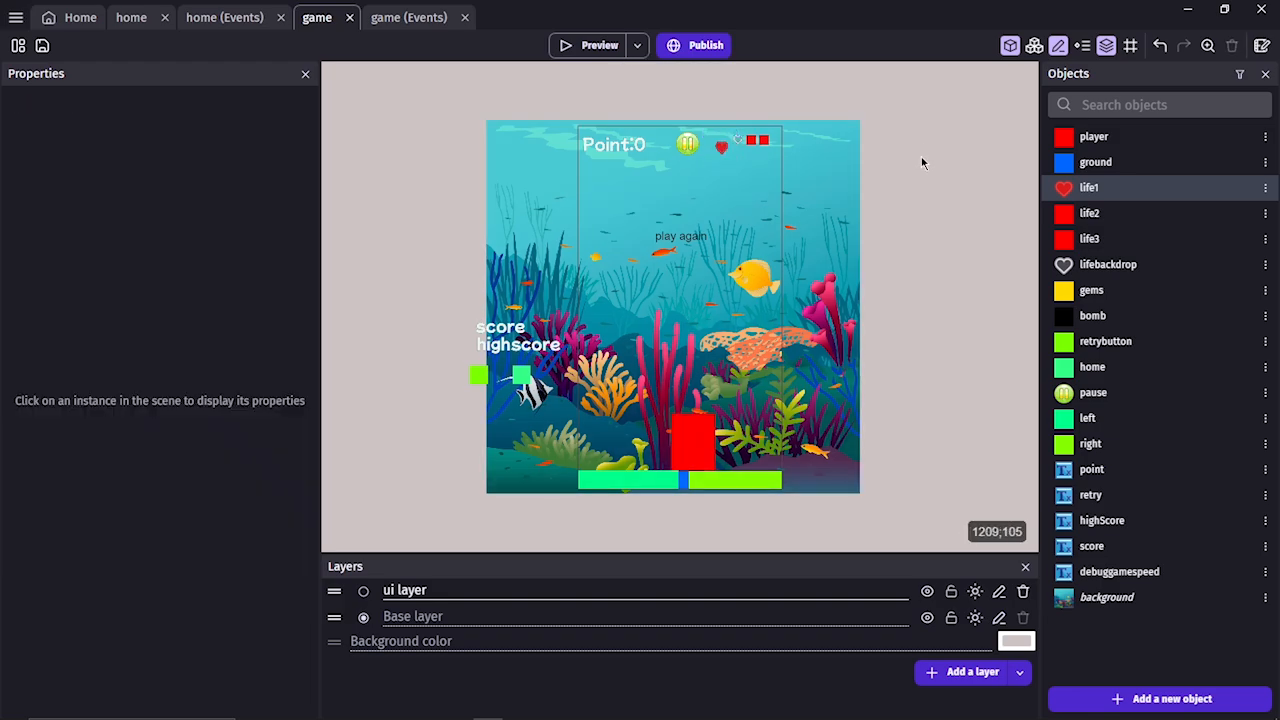
Move the life1 heart to about X 426, Y 73 and set the lifebackdrop heart's width and height to 46.
{"action": "left_click", "coordinate": [724, 155]}
{"action": "left_click_drag", "start_coordinate": [723, 152], "coordinate": [706, 158]}
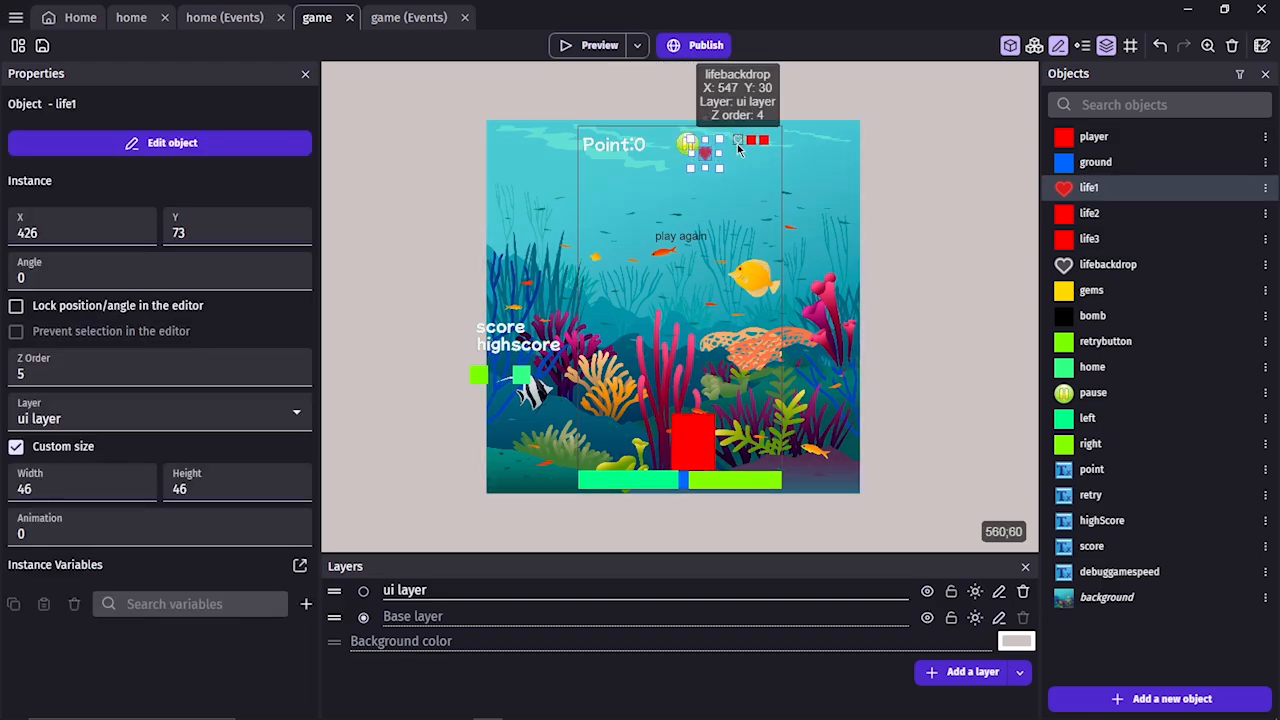
{"action": "left_click", "coordinate": [738, 148]}
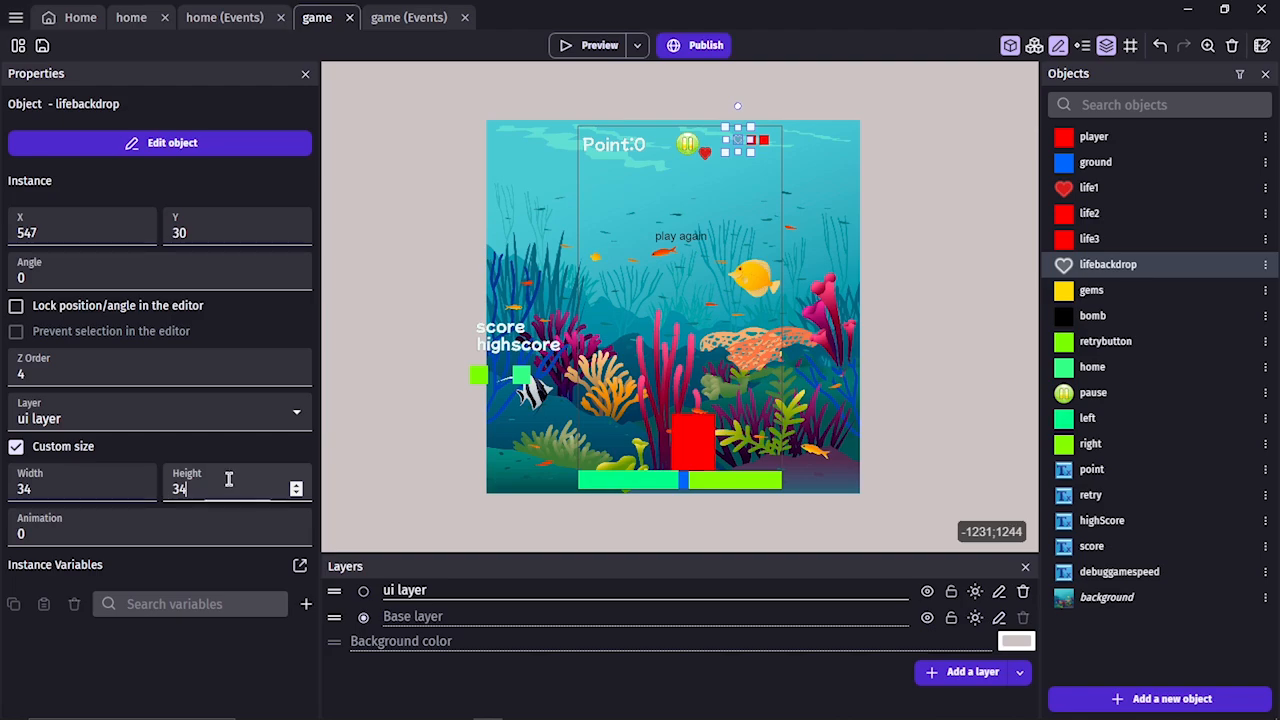
{"action": "key", "text": "BackSpace"}
{"action": "key", "text": "BackSpace"}
{"action": "type", "text": "46"}
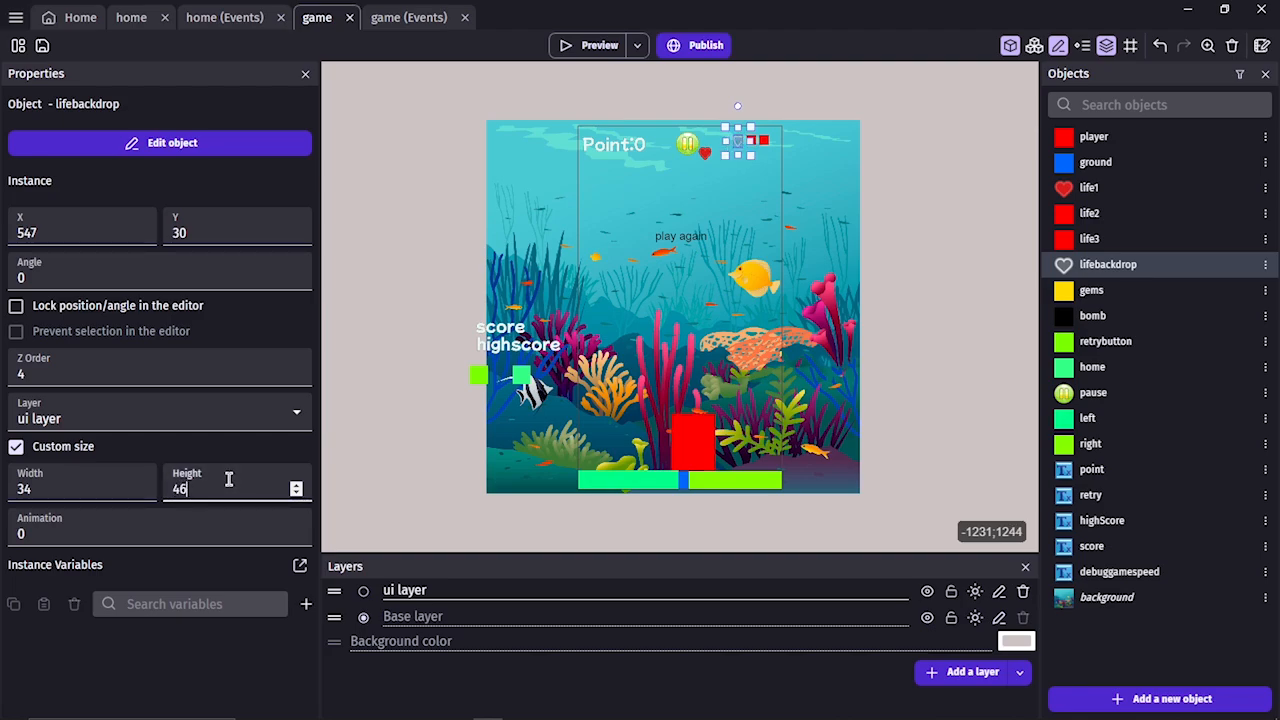
{"action": "left_click", "coordinate": [104, 490]}
{"action": "key", "text": "BackSpace"}
{"action": "key", "text": "BackSpace"}
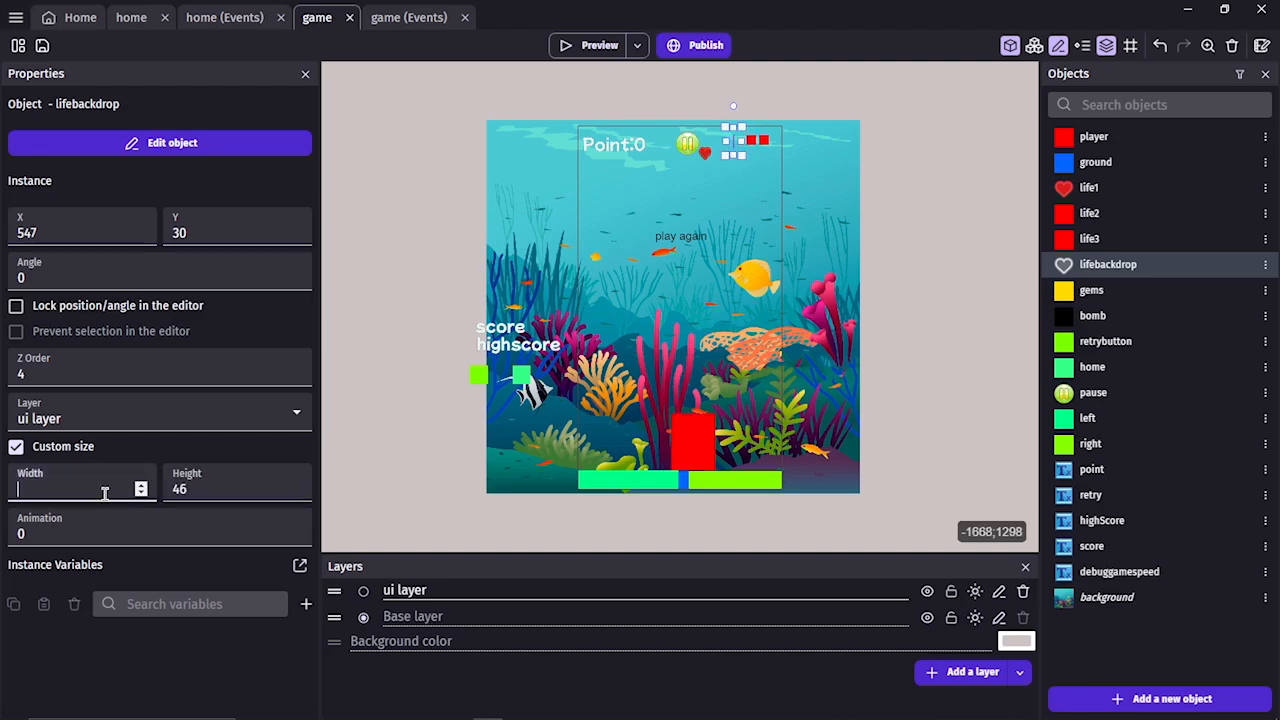
{"action": "type", "text": "46"}
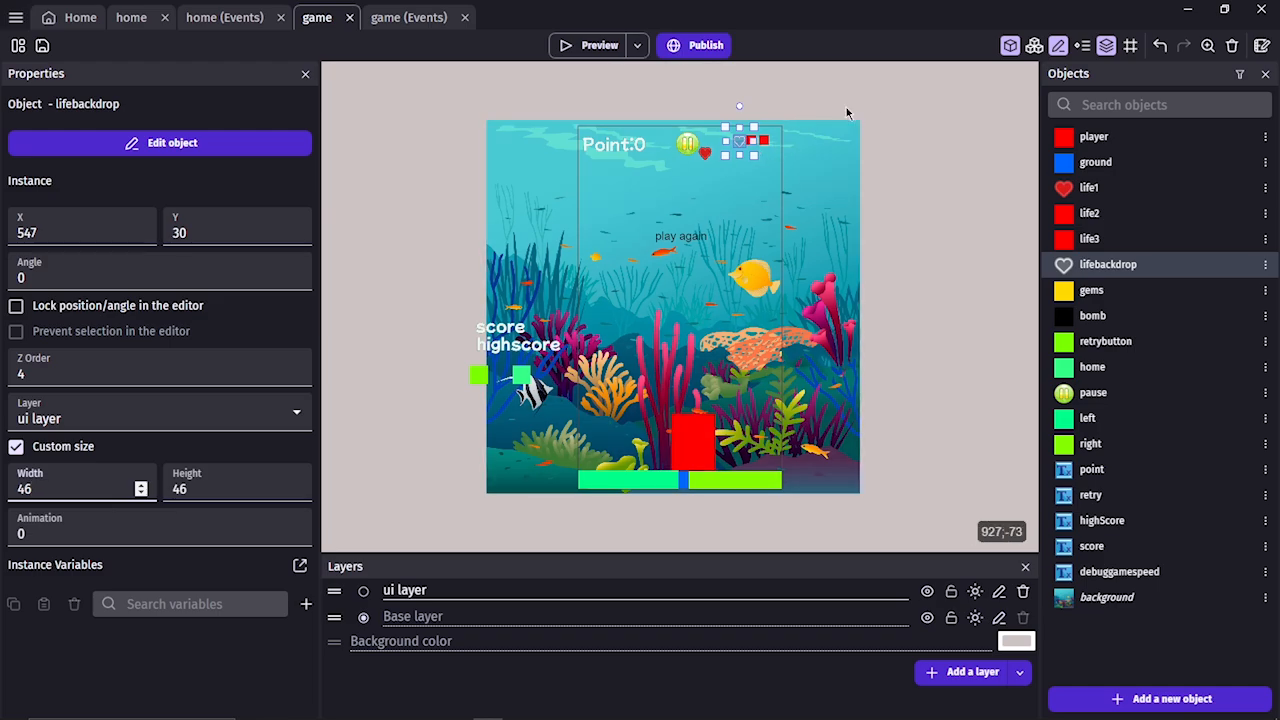
{"action": "left_click", "coordinate": [836, 93]}
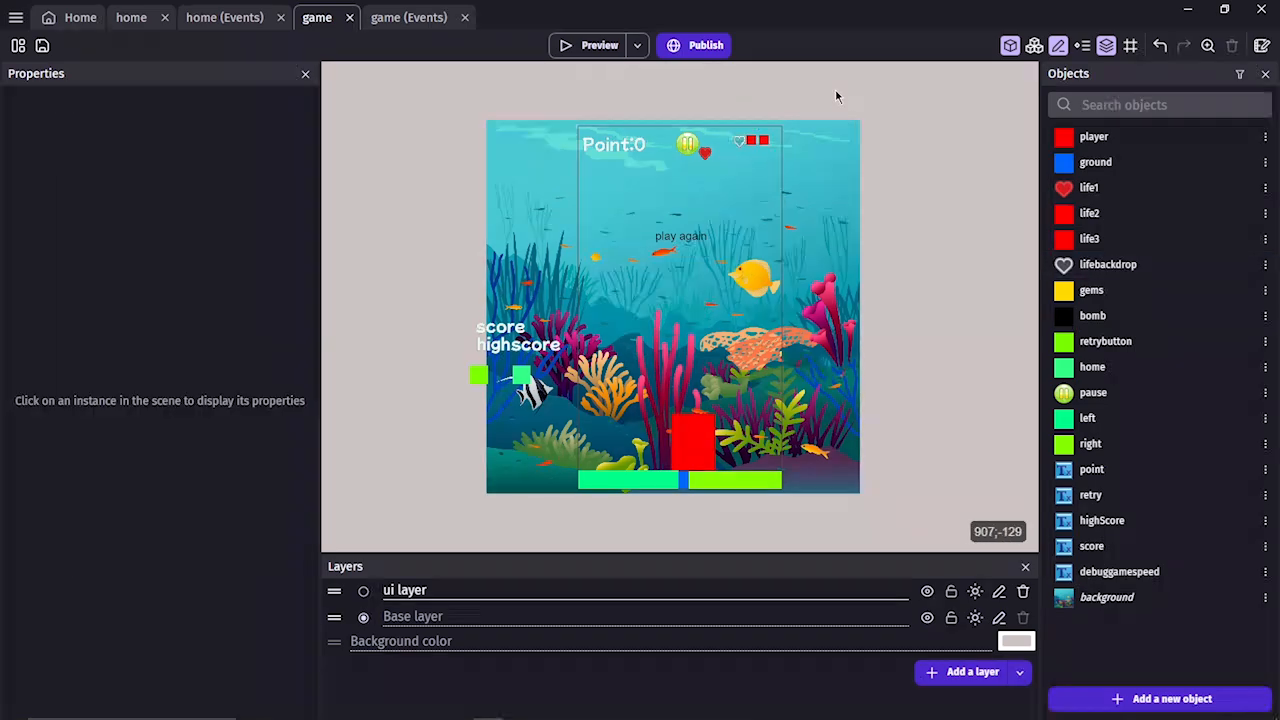
Shift the lifebackdrop heart to about X 533, Y 30 and move the life1 heart to about X 454, Y 8.
{"action": "left_click", "coordinate": [738, 146]}
{"action": "left_click_drag", "start_coordinate": [738, 148], "coordinate": [735, 148]}
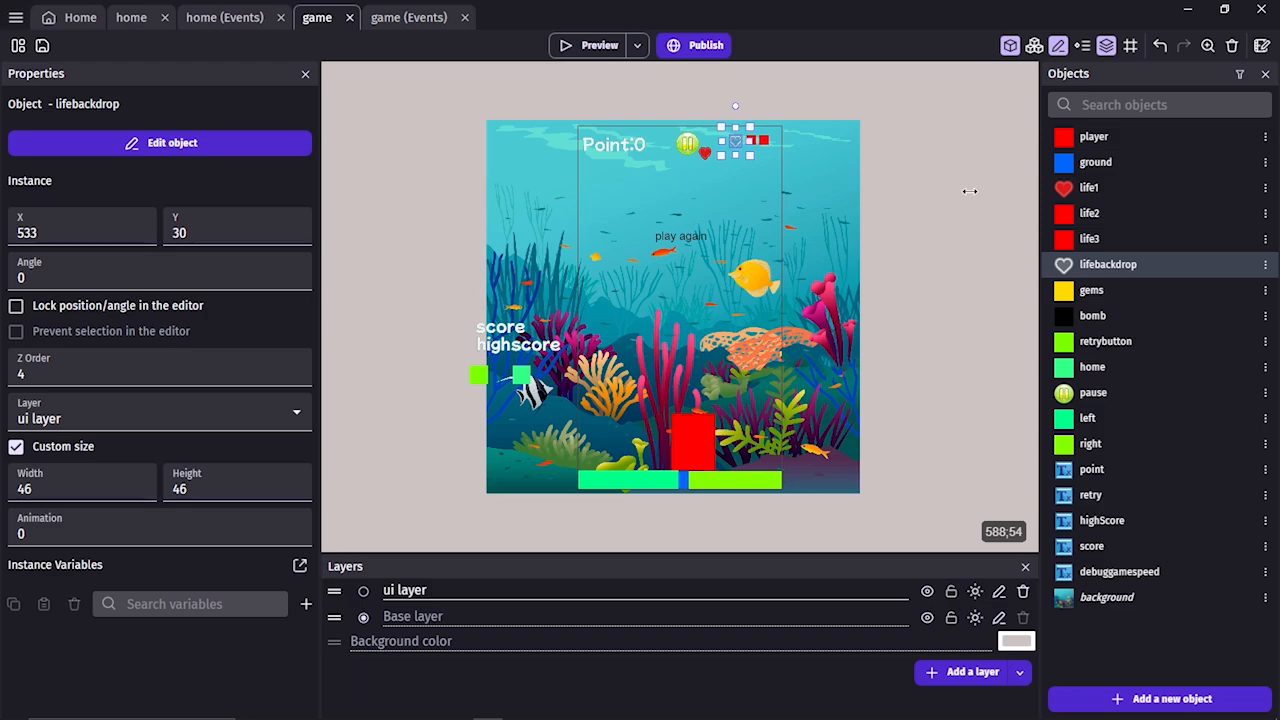
{"action": "left_click", "coordinate": [902, 264]}
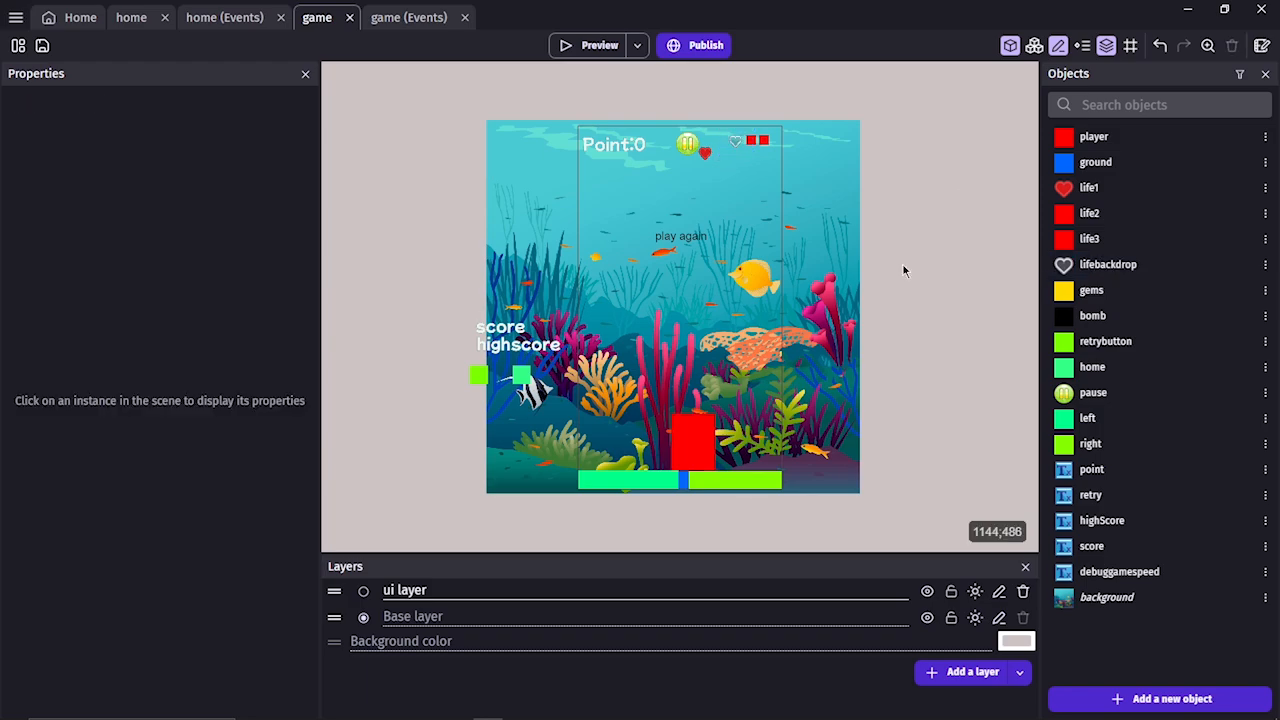
{"action": "left_click", "coordinate": [706, 155]}
{"action": "mouse_move", "coordinate": [706, 155]}
{"action": "left_mouse_down"}
{"action": "mouse_move", "coordinate": [737, 145]}
{"action": "mouse_move", "coordinate": [716, 143]}
{"action": "left_mouse_up"}
Set the life1 heart's X position to 533 to match the lifebackdrop heart.
{"action": "left_click", "coordinate": [738, 143]}
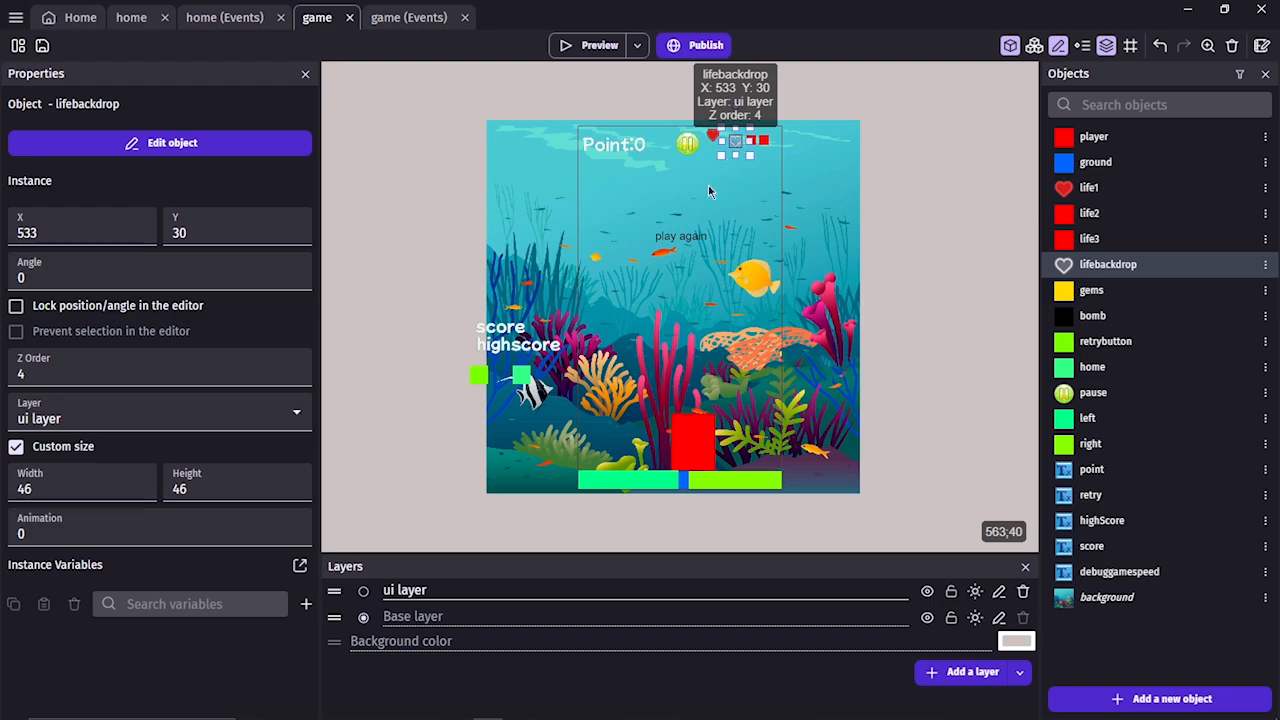
{"action": "left_click", "coordinate": [76, 240]}
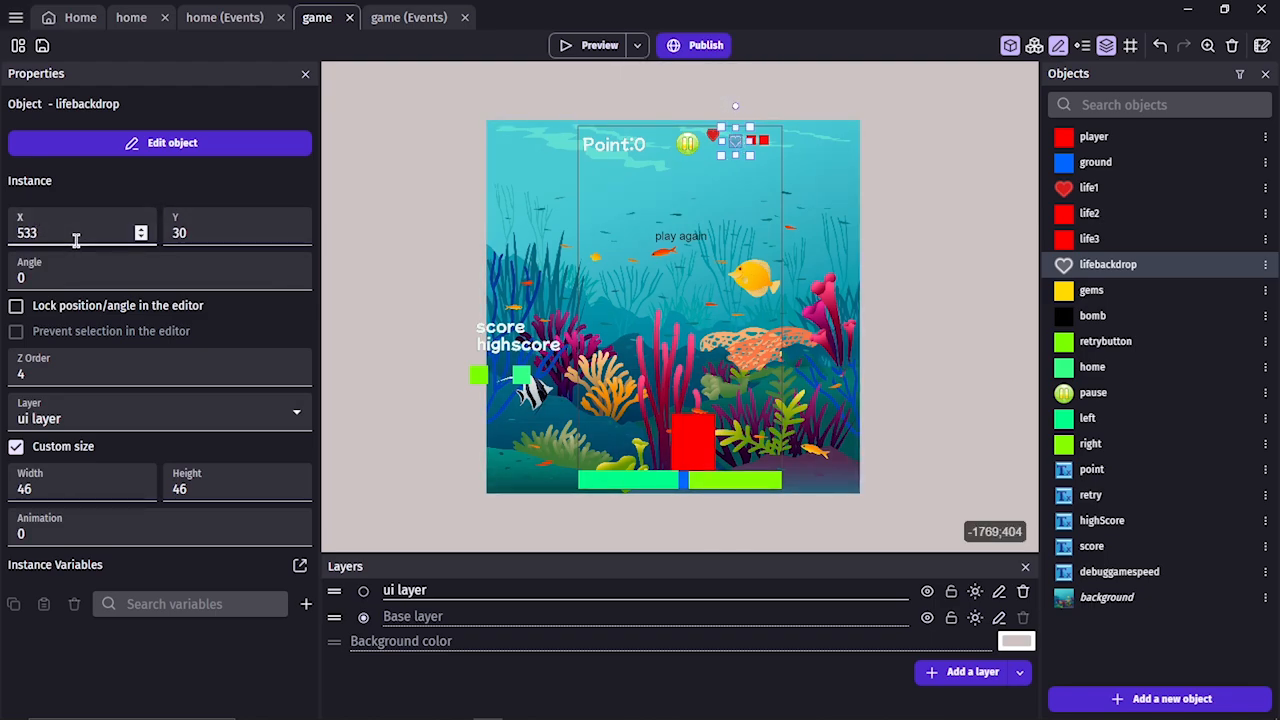
{"action": "double_click", "coordinate": [76, 240]}
{"action": "left_click", "coordinate": [713, 140]}
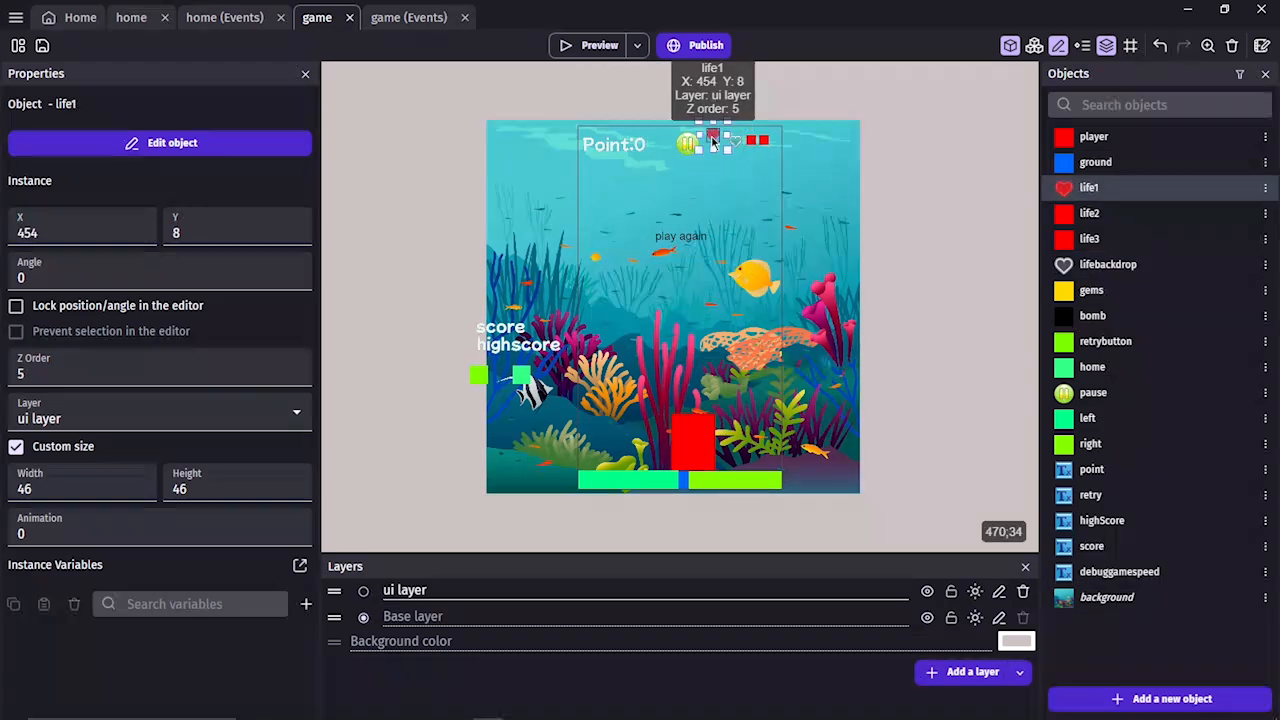
{"action": "left_click", "coordinate": [116, 235]}
{"action": "key", "text": "BackSpace"}
{"action": "key", "text": "BackSpace"}
{"action": "key", "text": "BackSpace"}
{"action": "type", "text": "533"}
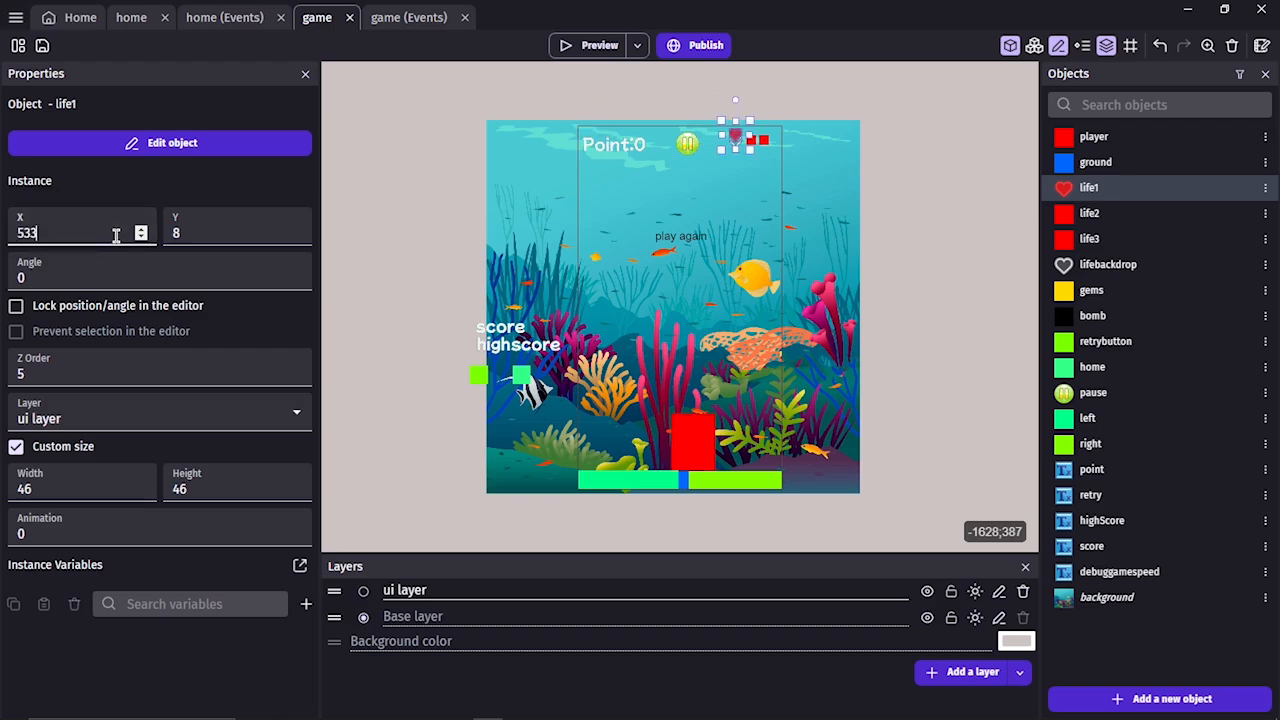
Set the life1 heart's Y position to 30 to line it up with the lifebackdrop heart.
{"action": "left_click", "coordinate": [254, 240]}
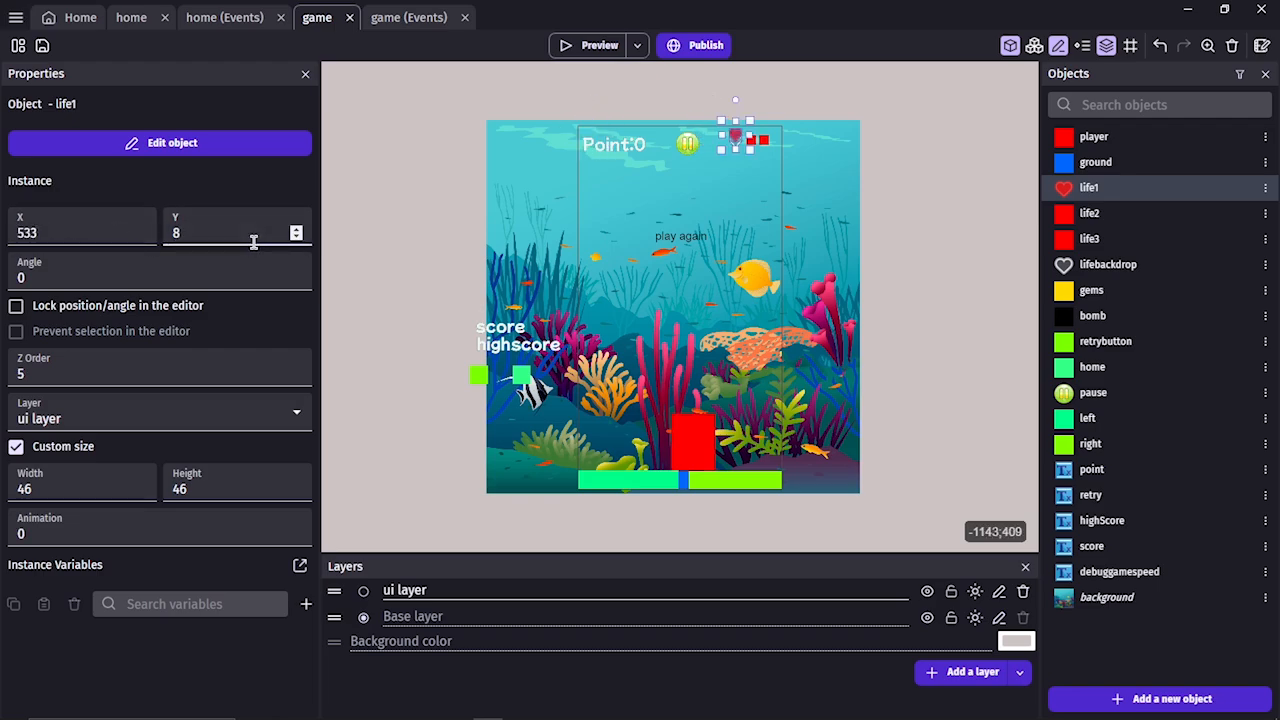
{"action": "type", "text": "39"}
{"action": "key", "text": "BackSpace"}
{"action": "type", "text": "0"}
{"action": "left_click", "coordinate": [763, 114]}
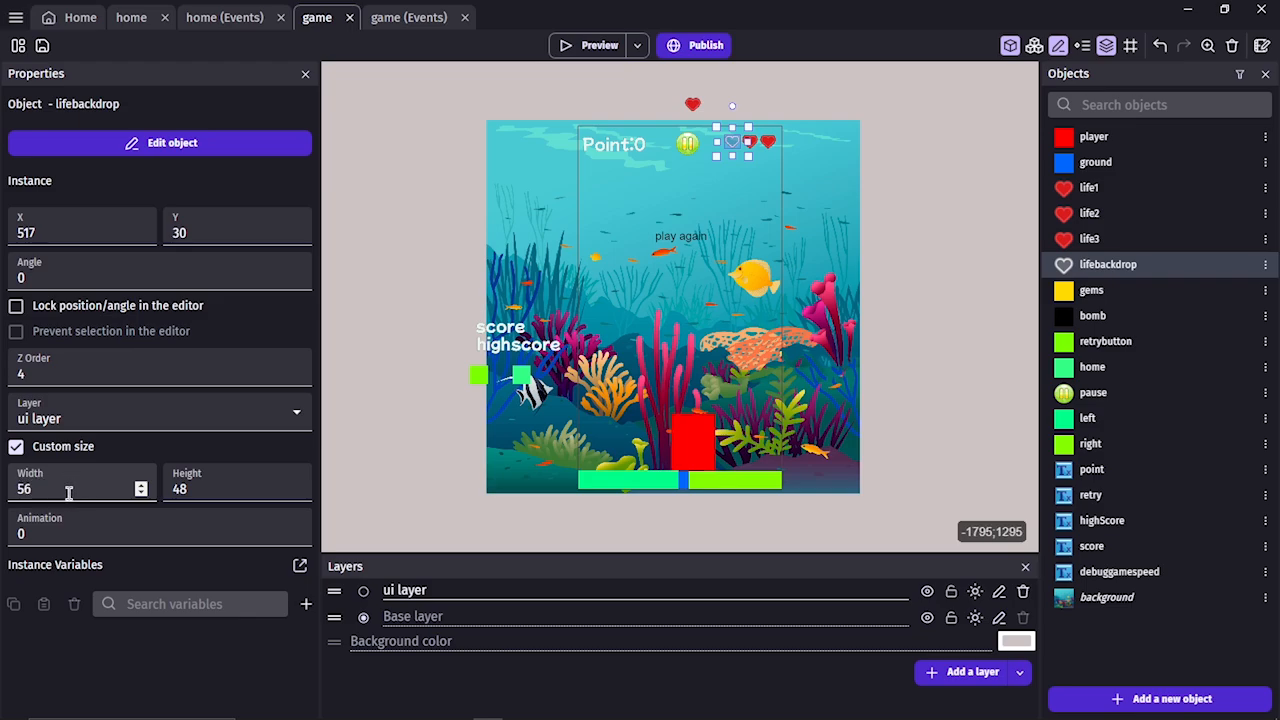
Move the life1 heart above the scene onto the first lifebackdrop heart and set its position to X 517, Y 30.
{"action": "left_click", "coordinate": [911, 143]}
{"action": "left_click", "coordinate": [694, 105]}
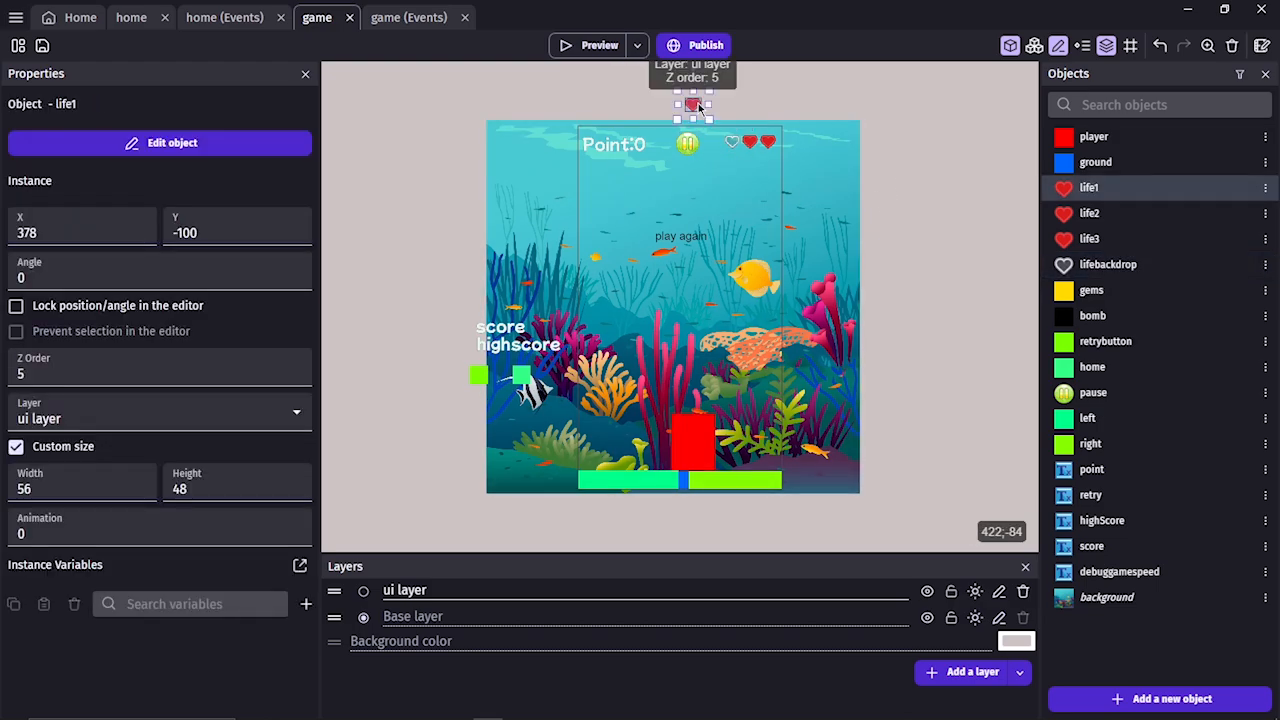
{"action": "left_click_drag", "start_coordinate": [667, 103], "coordinate": [717, 141]}
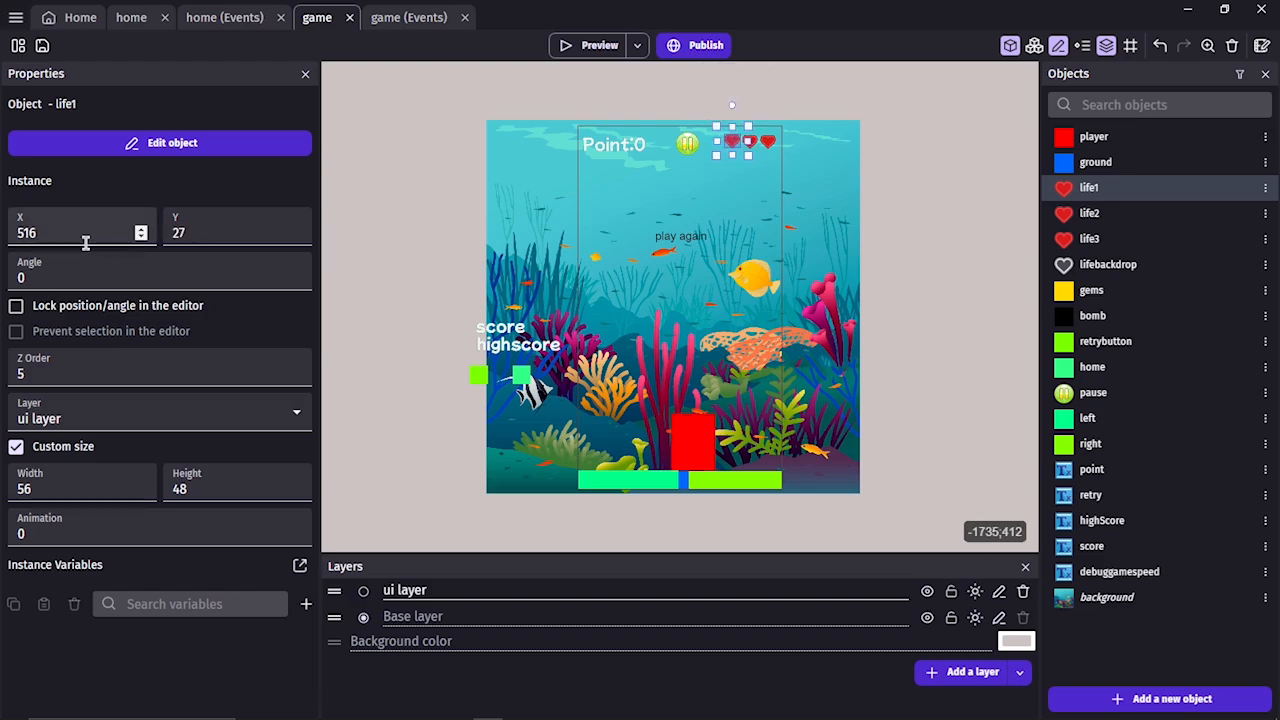
{"action": "left_click", "coordinate": [141, 228]}
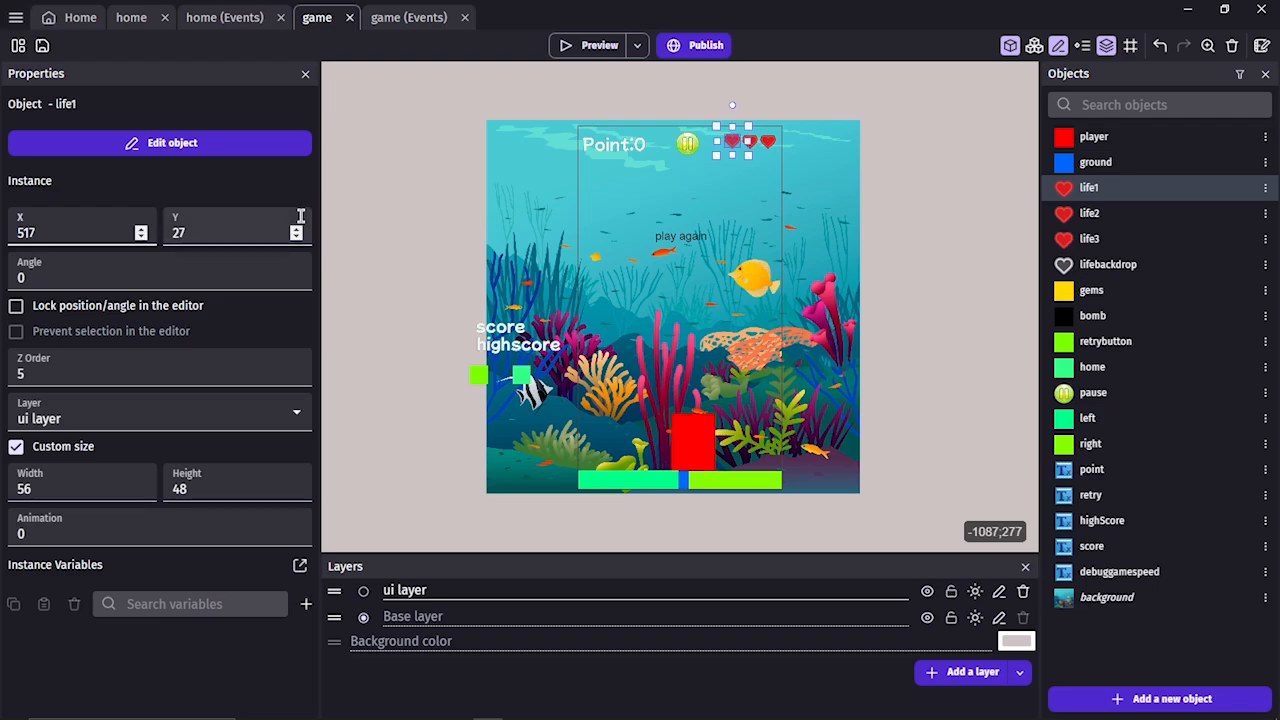
{"action": "left_click", "coordinate": [268, 232]}
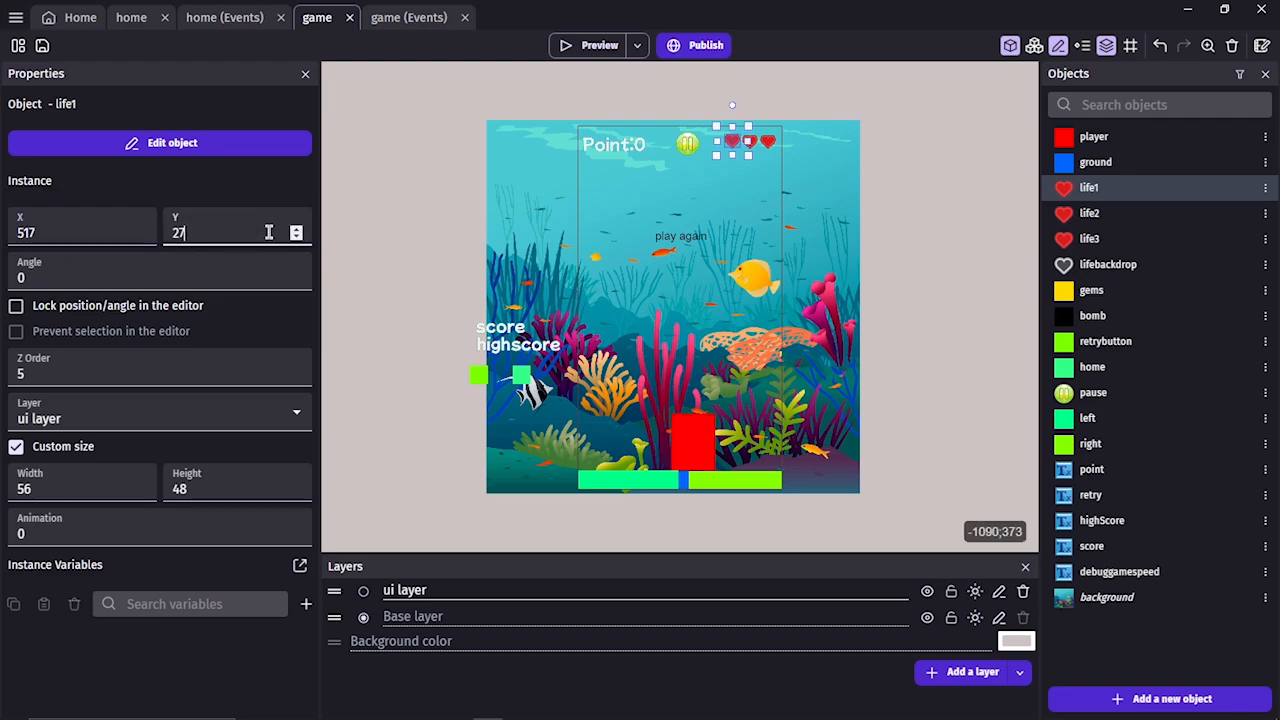
{"action": "key", "text": "BackSpace"}
{"action": "type", "text": "30"}
{"action": "left_click", "coordinate": [640, 107]}
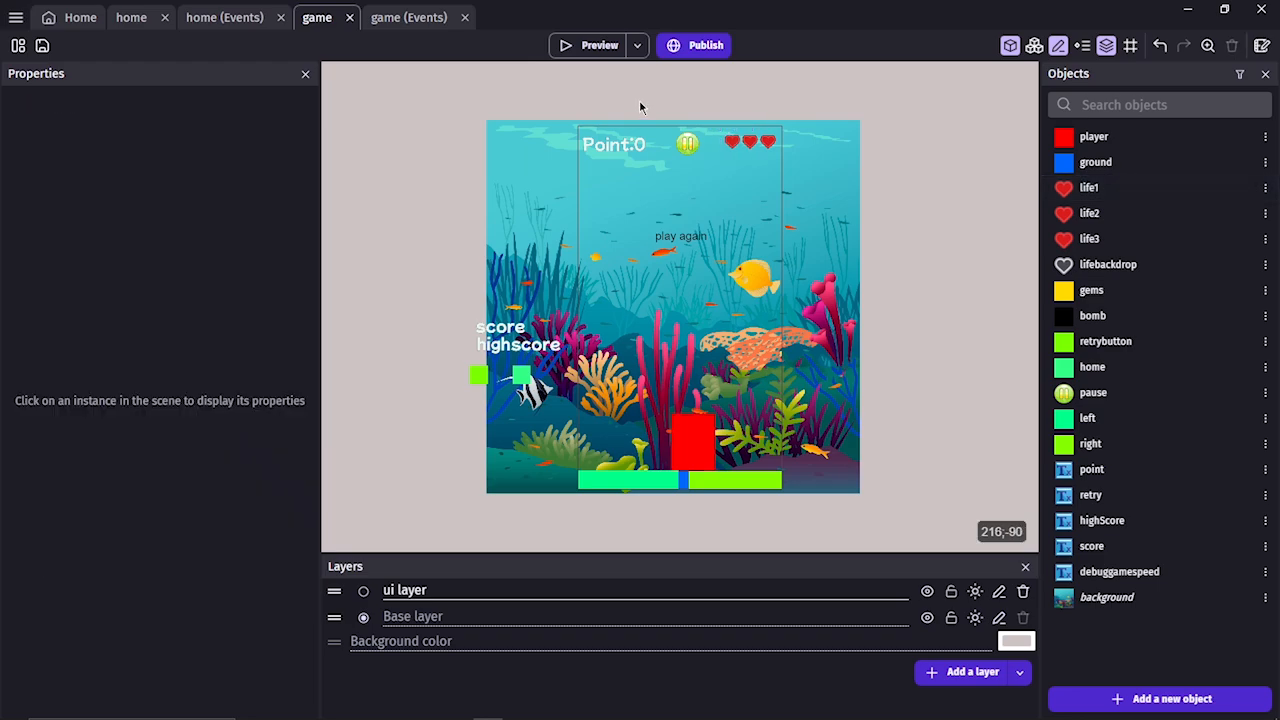
Select all the life hearts with their backdrops and check their shared layer setting.
{"action": "left_click", "coordinate": [732, 148]}
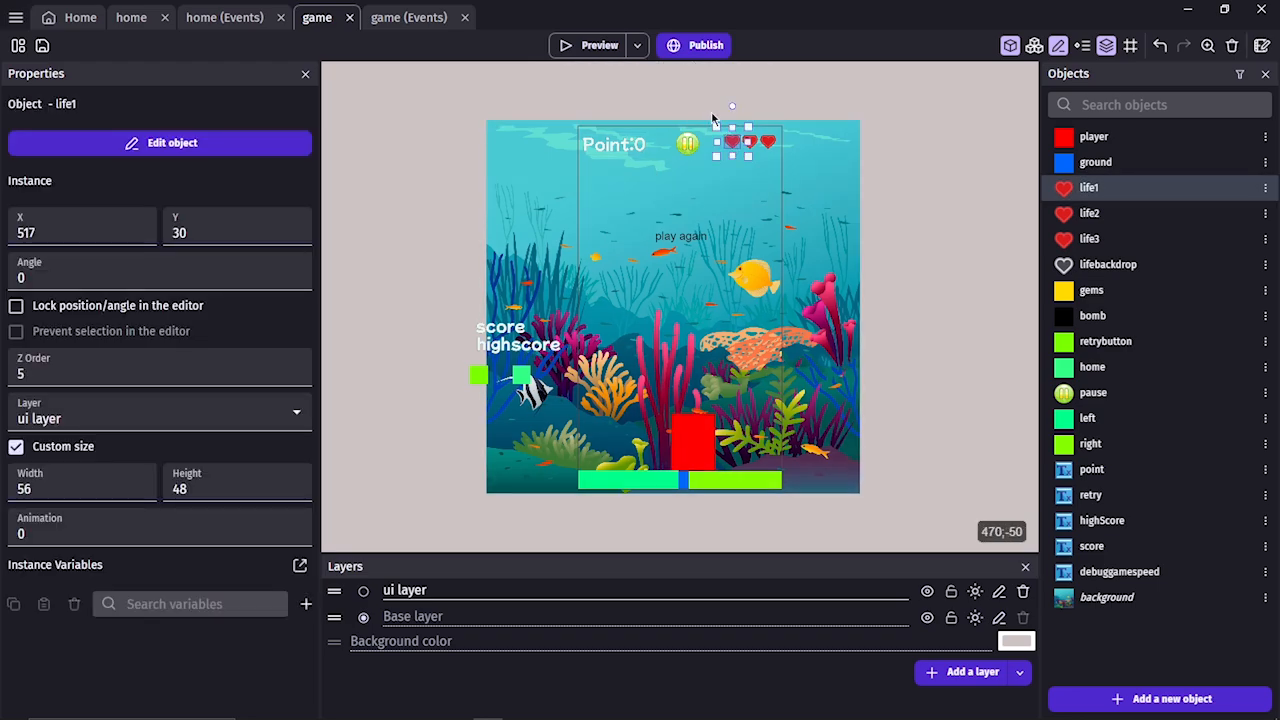
{"action": "left_click_drag", "start_coordinate": [697, 95], "coordinate": [806, 172]}
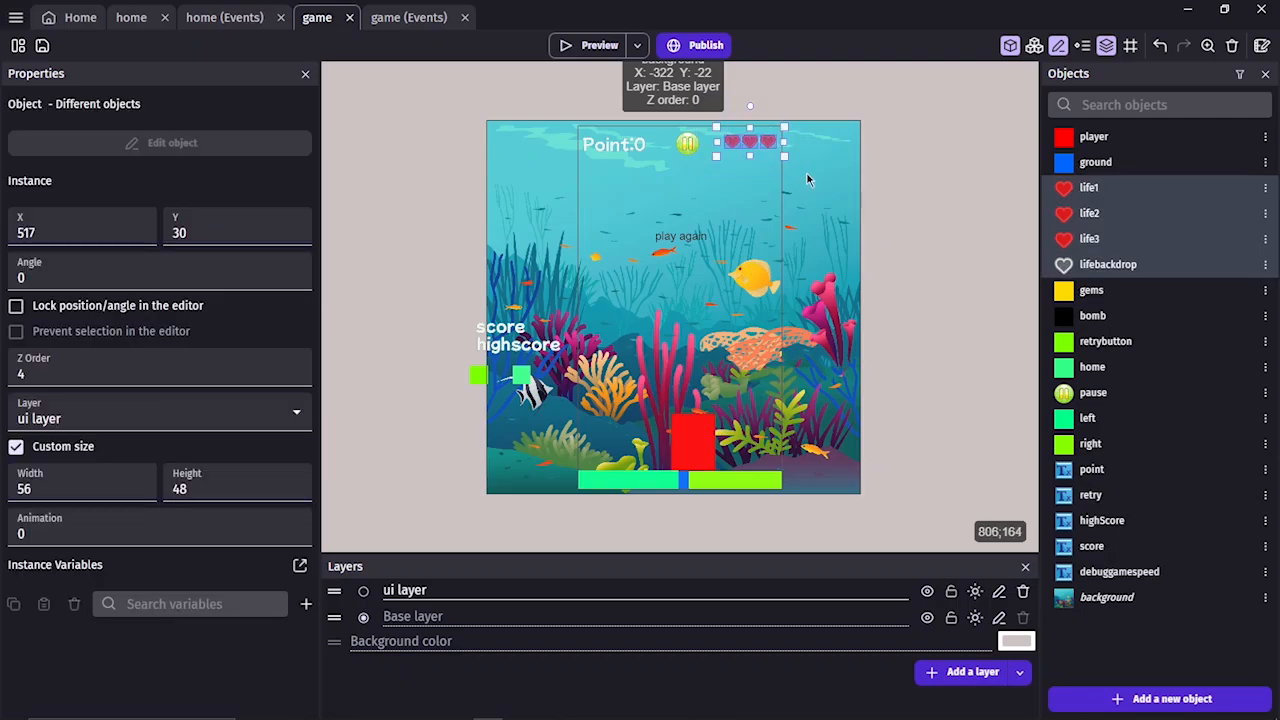
{"action": "left_click", "coordinate": [113, 419]}
{"action": "left_click", "coordinate": [113, 419]}
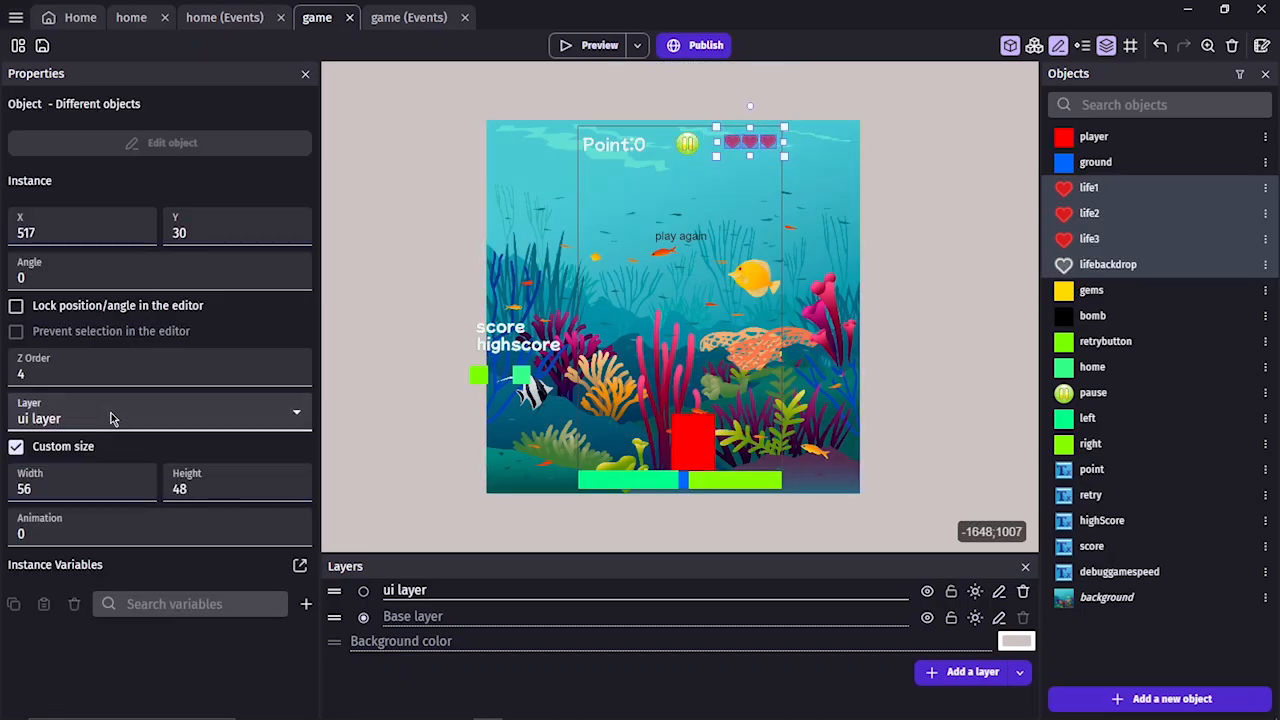
{"action": "left_click", "coordinate": [912, 210]}
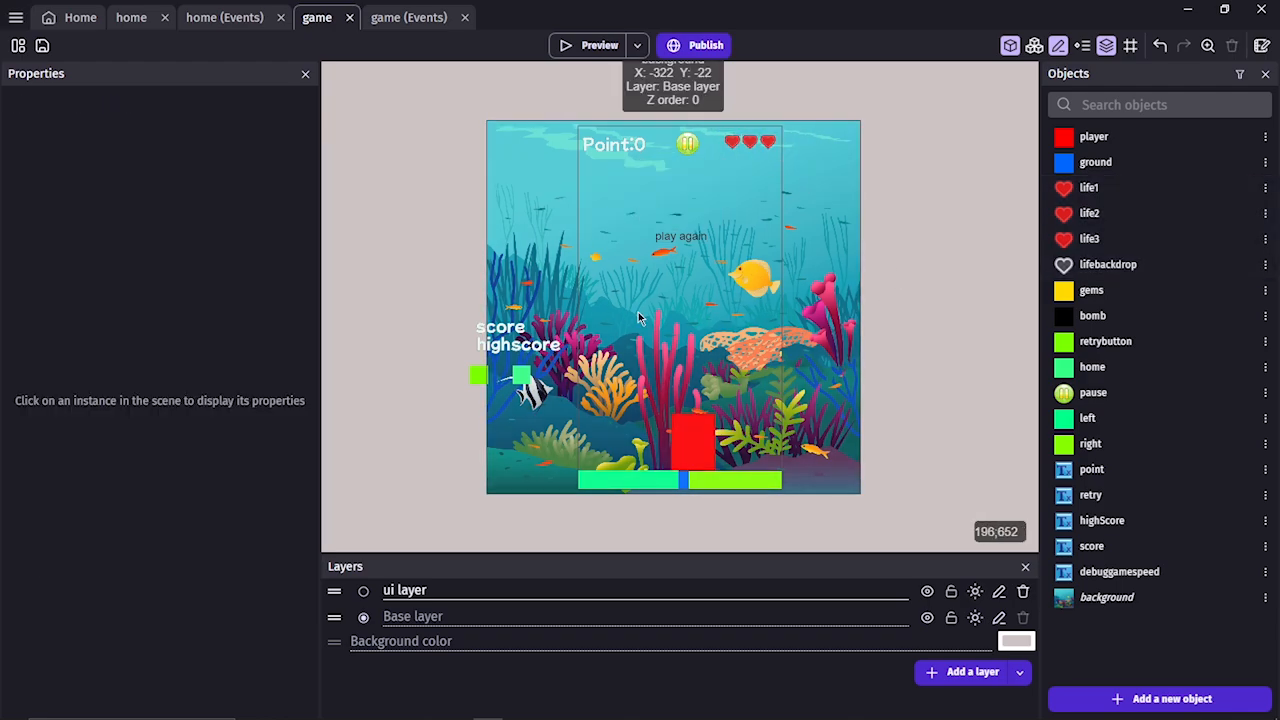
Set the retry text's font to MochiyPopPOne-Regular.ttf and its size to 150.
{"action": "double_click", "coordinate": [693, 247]}
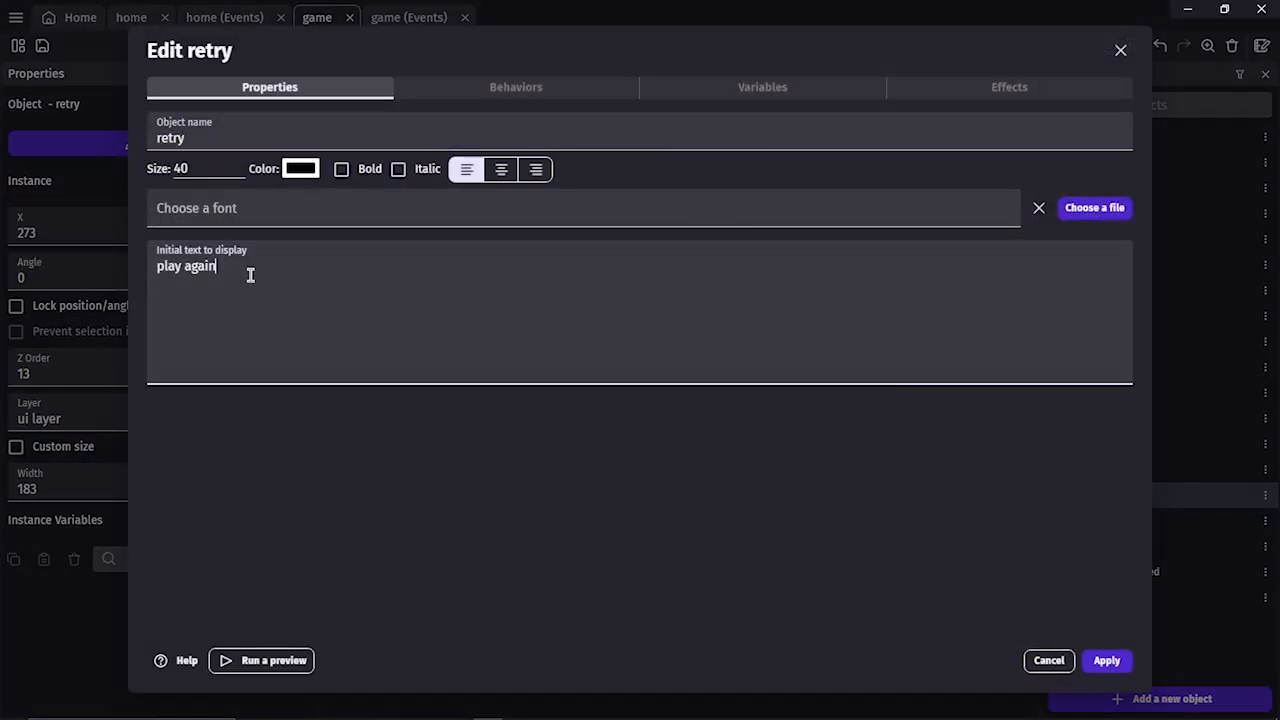
{"action": "left_click", "coordinate": [200, 211]}
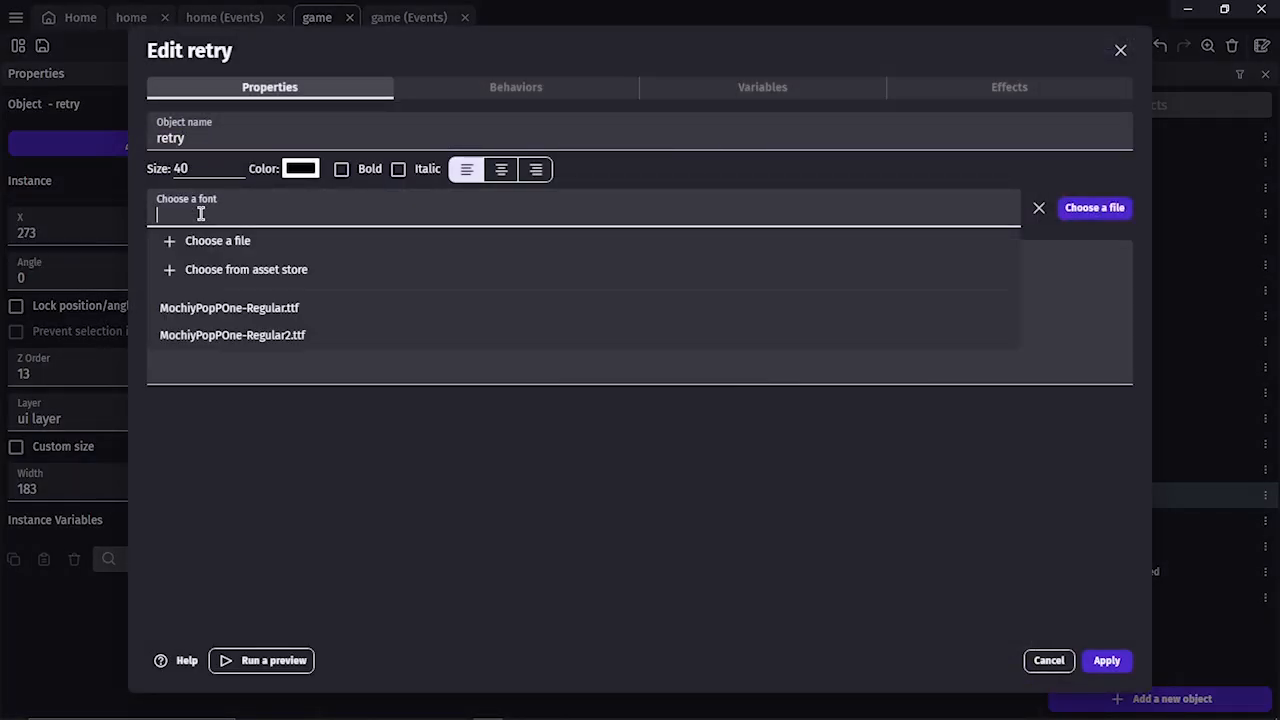
{"action": "left_click", "coordinate": [280, 308]}
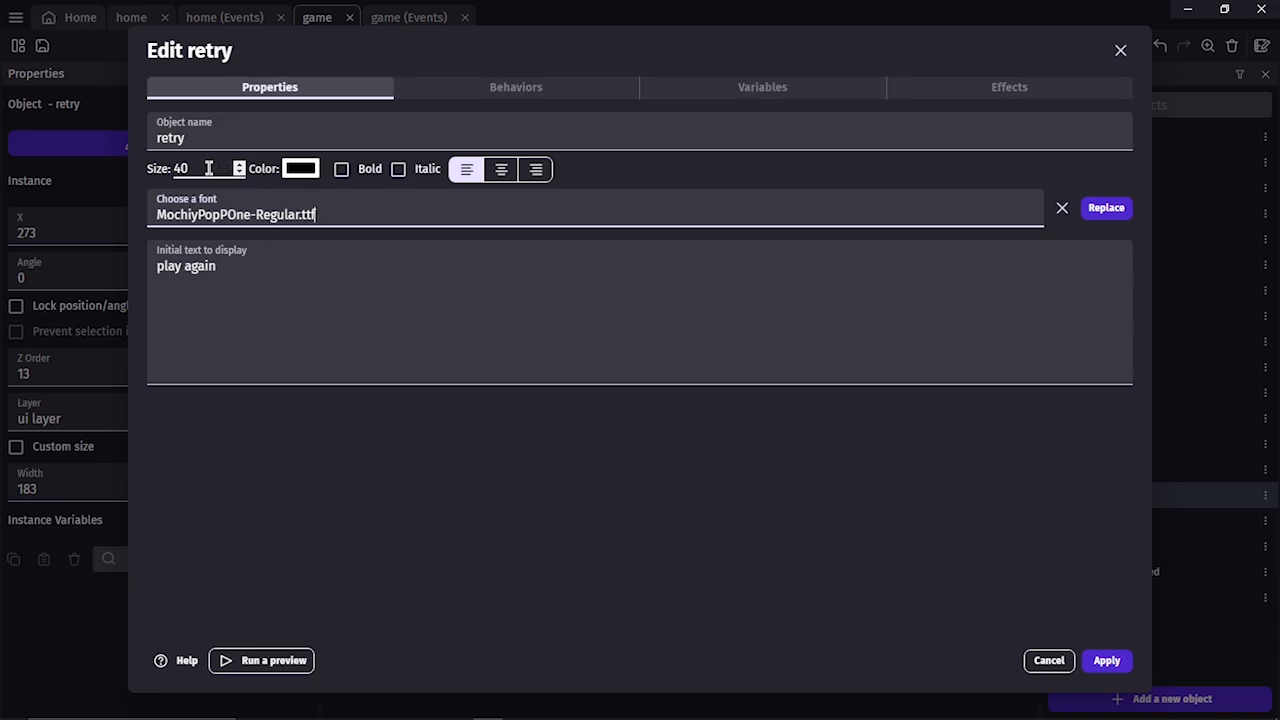
{"action": "left_click", "coordinate": [240, 165]}
{"action": "left_click", "coordinate": [240, 165]}
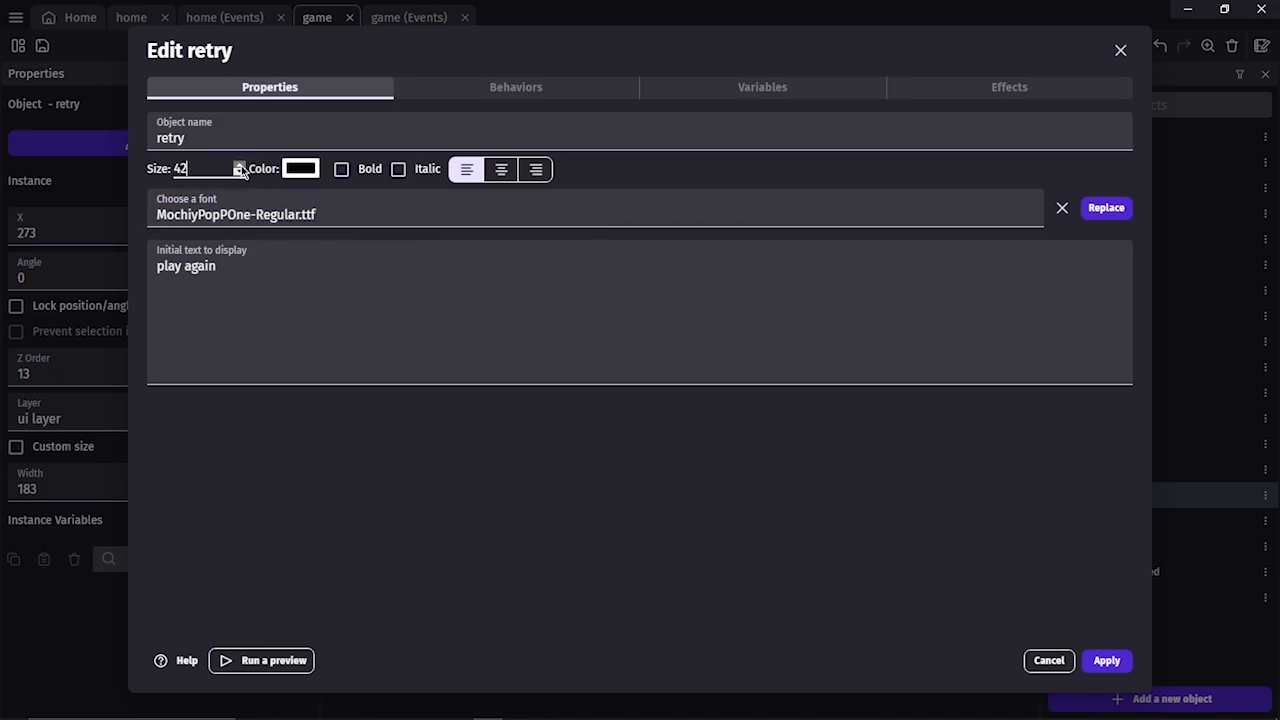
{"action": "left_click", "coordinate": [240, 165]}
Set the retry text's color to hex CDF3EE and apply the object changes.
{"action": "left_click", "coordinate": [301, 170]}
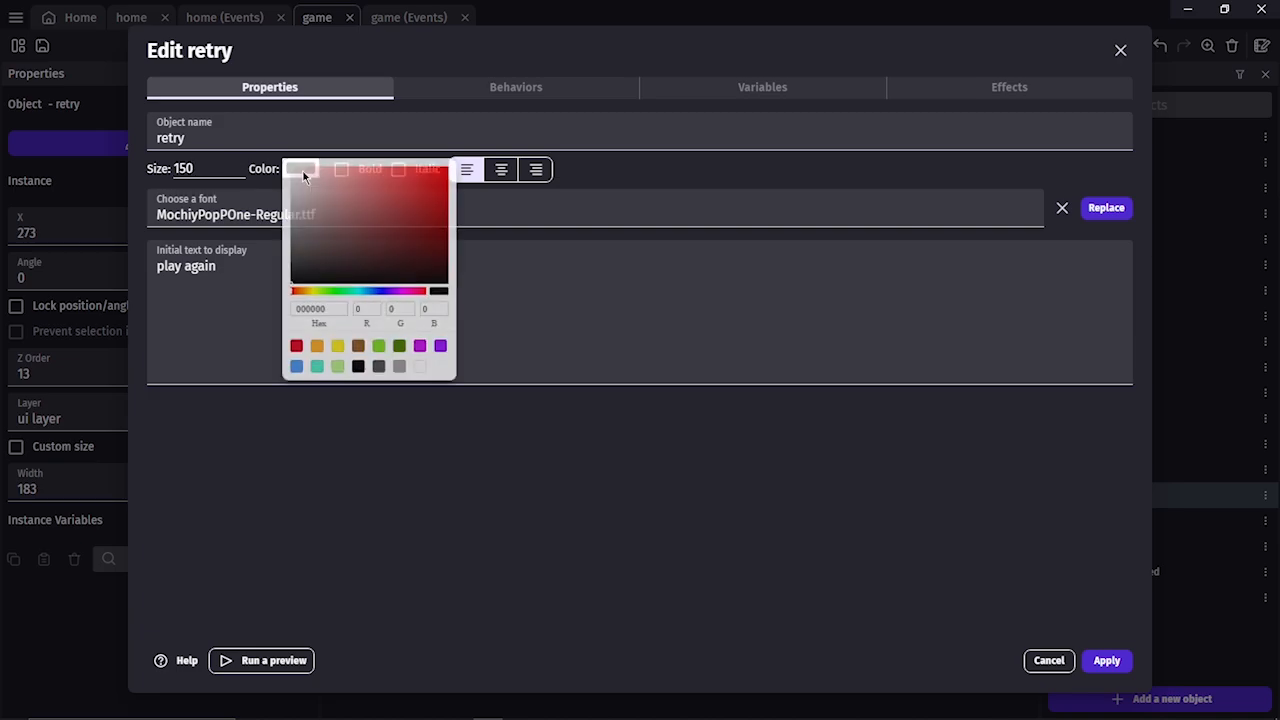
{"action": "left_click", "coordinate": [332, 312]}
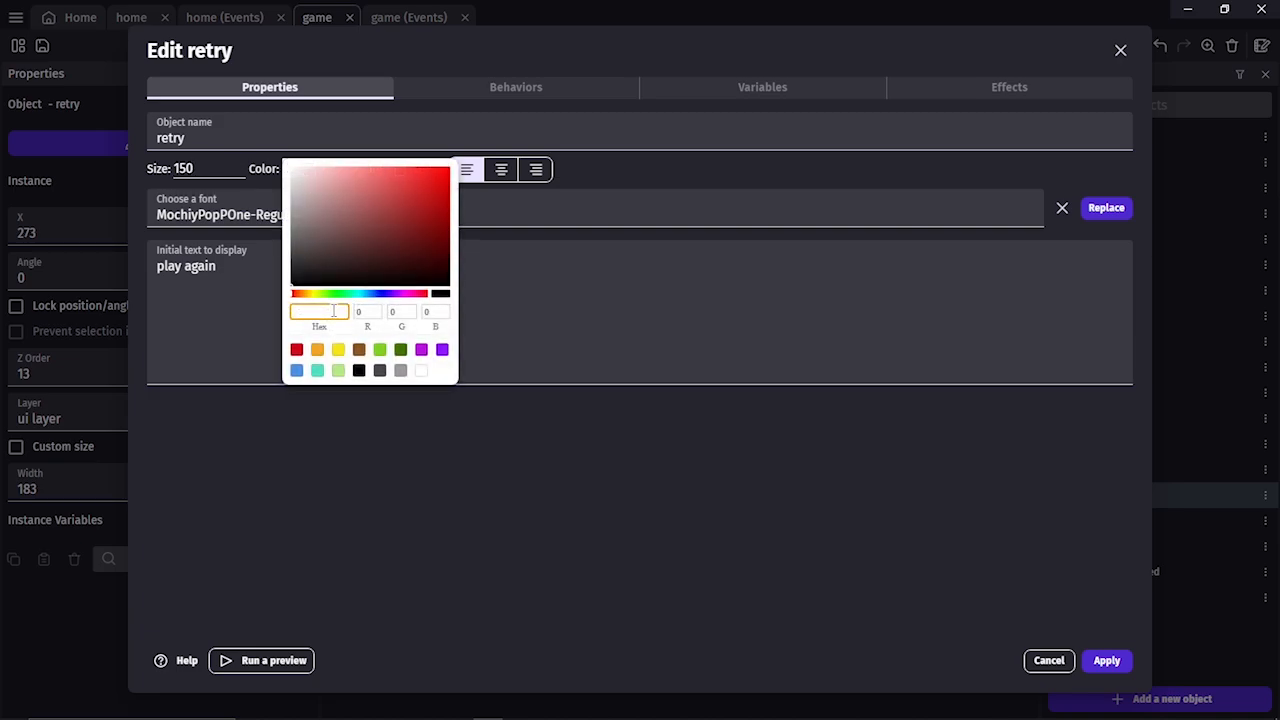
{"action": "type", "text": "CDF3EE"}
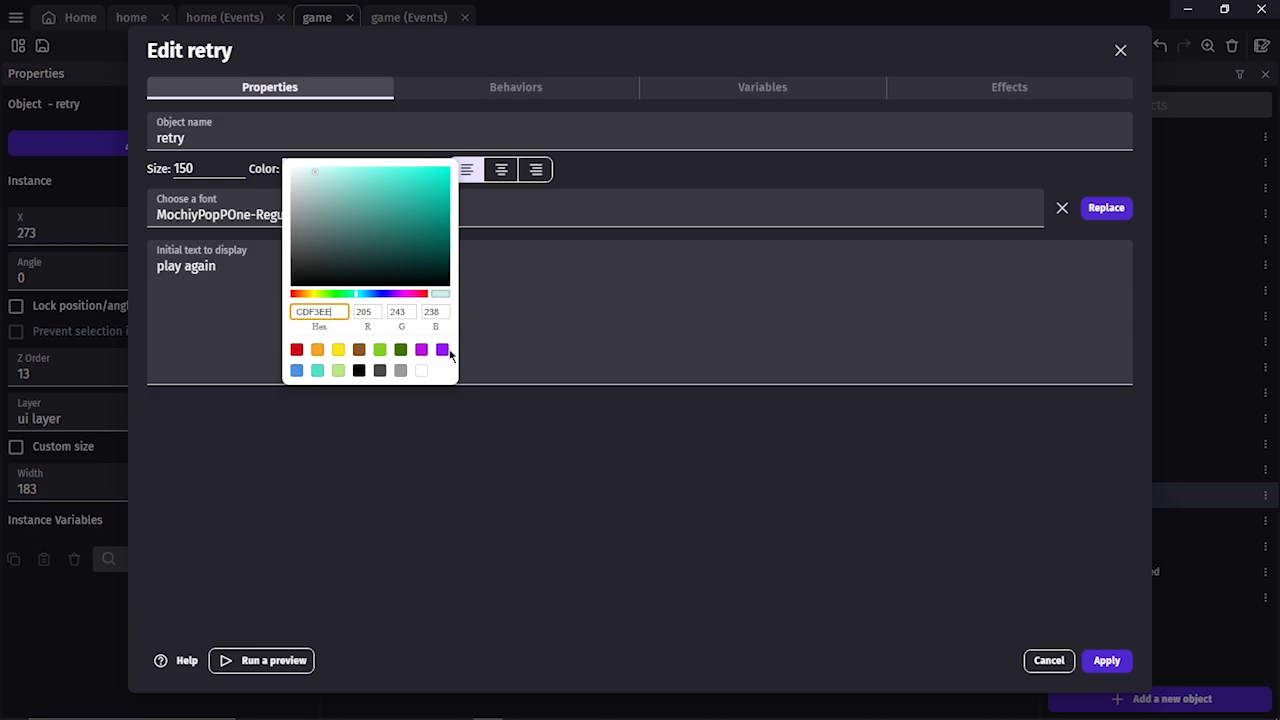
{"action": "left_click", "coordinate": [638, 298]}
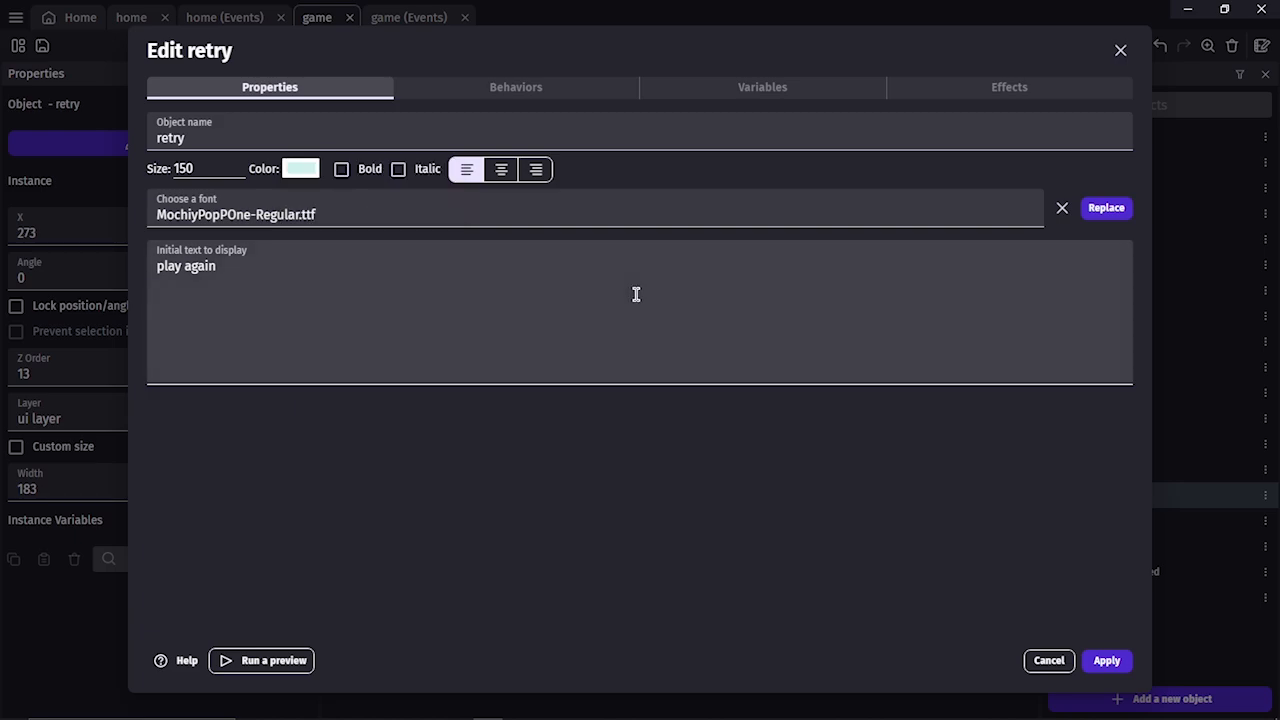
{"action": "left_click", "coordinate": [1106, 661]}
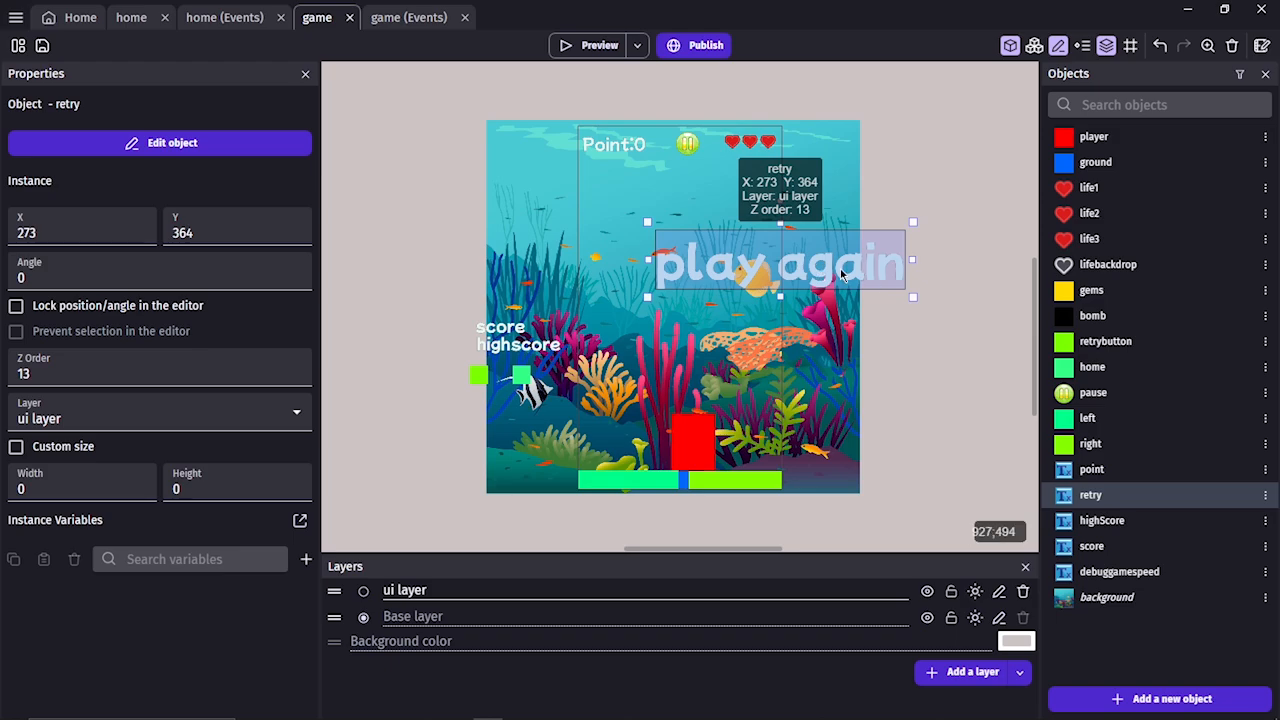
Reduce the retry text's size to 100 and center it in the game frame at about X 78, Y 378.
{"action": "left_click_drag", "start_coordinate": [842, 275], "coordinate": [727, 276]}
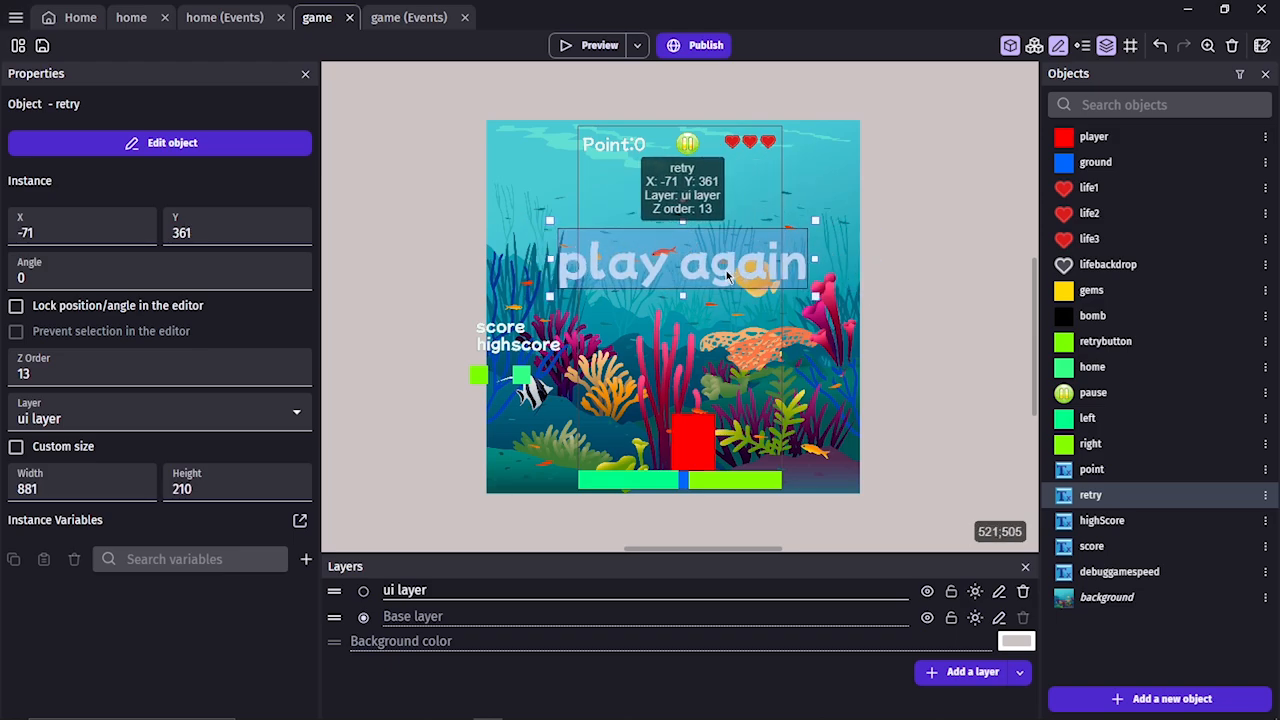
{"action": "double_click", "coordinate": [727, 276]}
{"action": "left_click", "coordinate": [202, 167]}
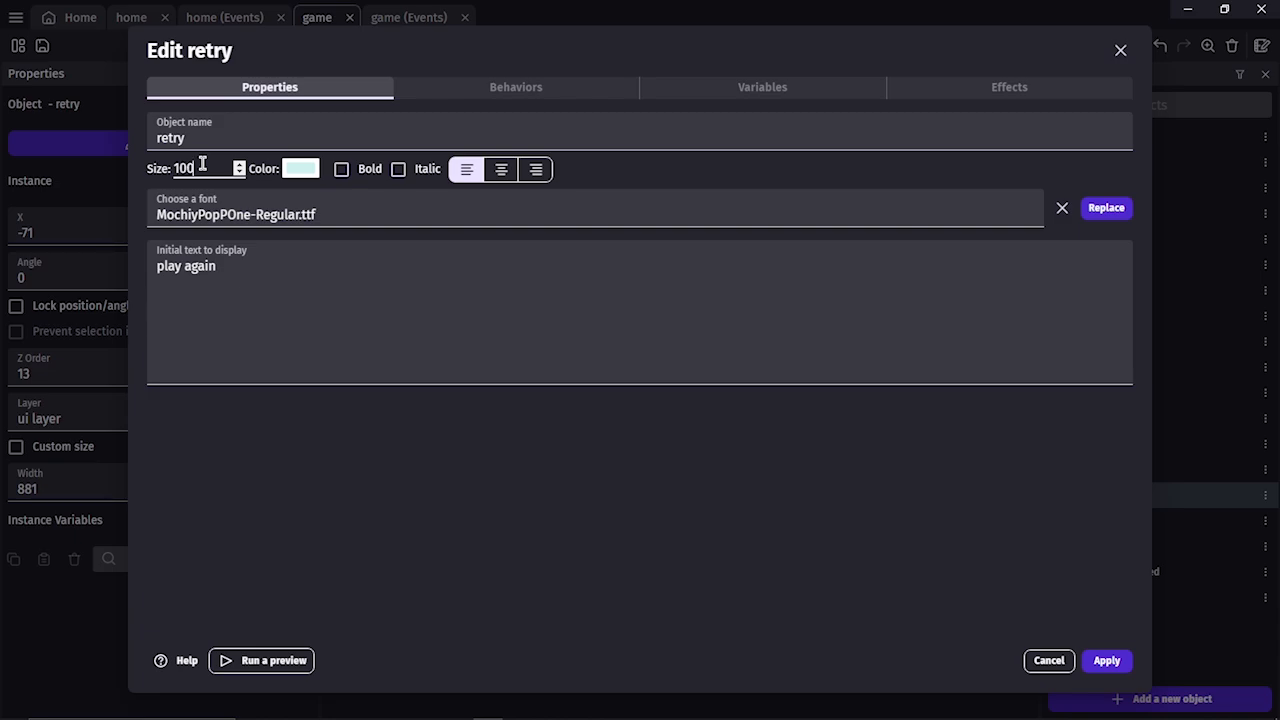
{"action": "left_click", "coordinate": [1106, 660]}
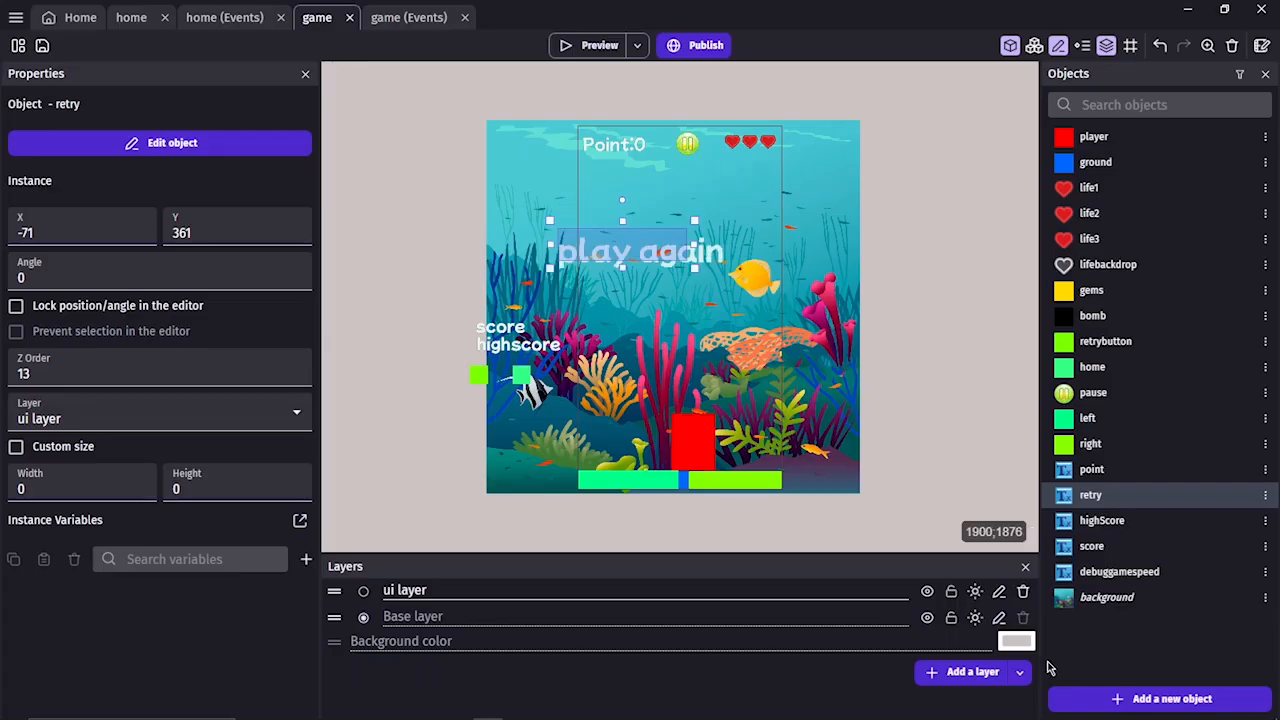
{"action": "left_click_drag", "start_coordinate": [635, 255], "coordinate": [686, 260]}
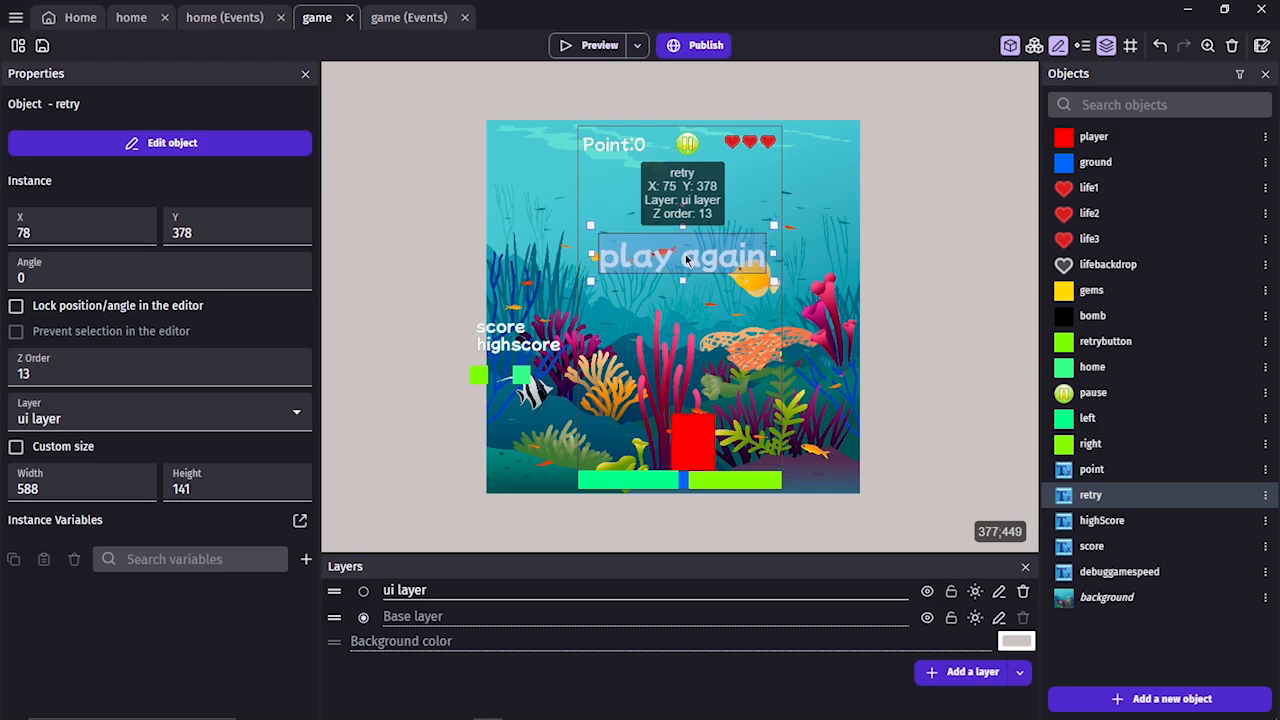
{"action": "left_click", "coordinate": [920, 240]}
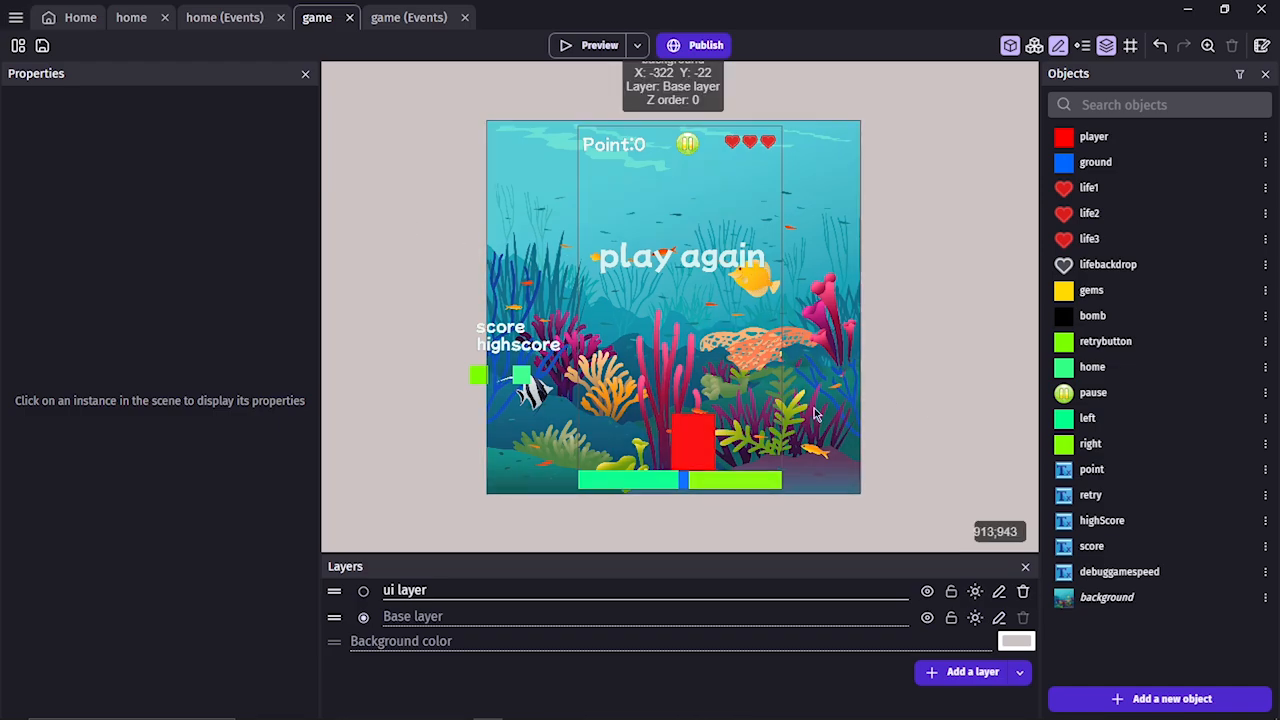
Replace the red square sprite in the player's player1 animation with the oceandeep5 image, copying the file into the project folder.
{"action": "double_click", "coordinate": [692, 455]}
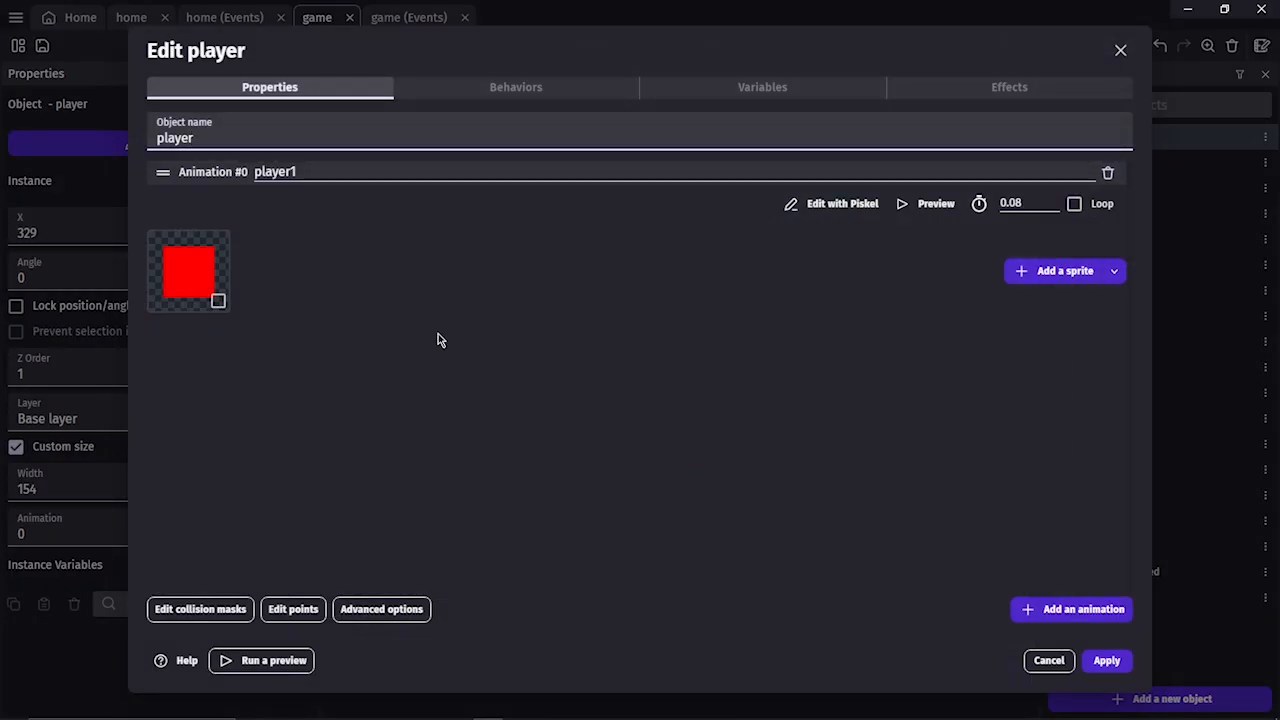
{"action": "right_click", "coordinate": [219, 297]}
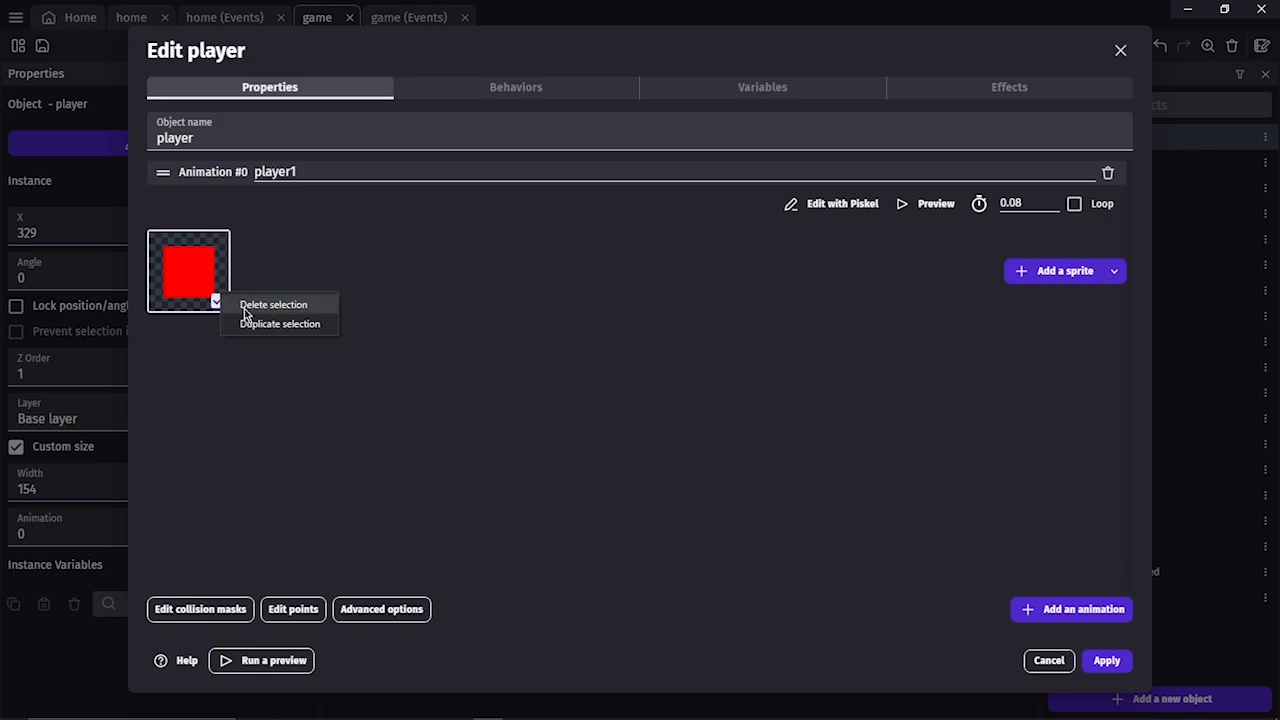
{"action": "left_click", "coordinate": [248, 305]}
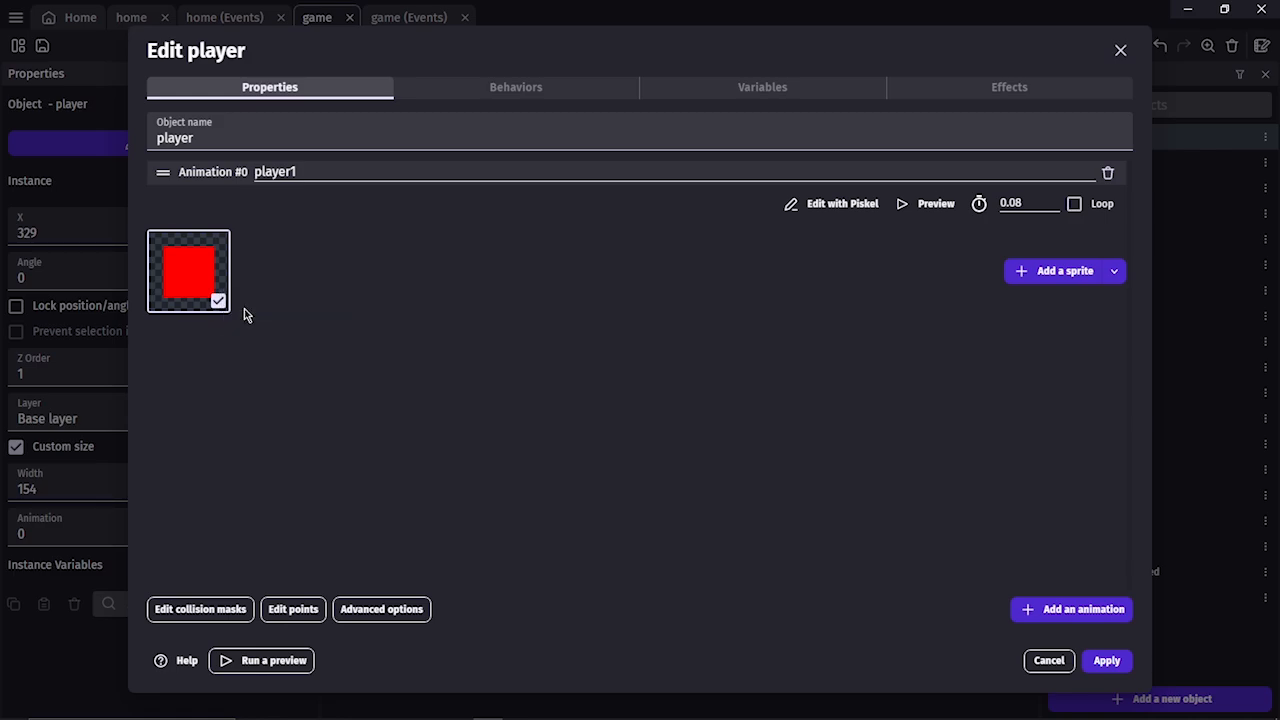
{"action": "left_click", "coordinate": [1010, 272]}
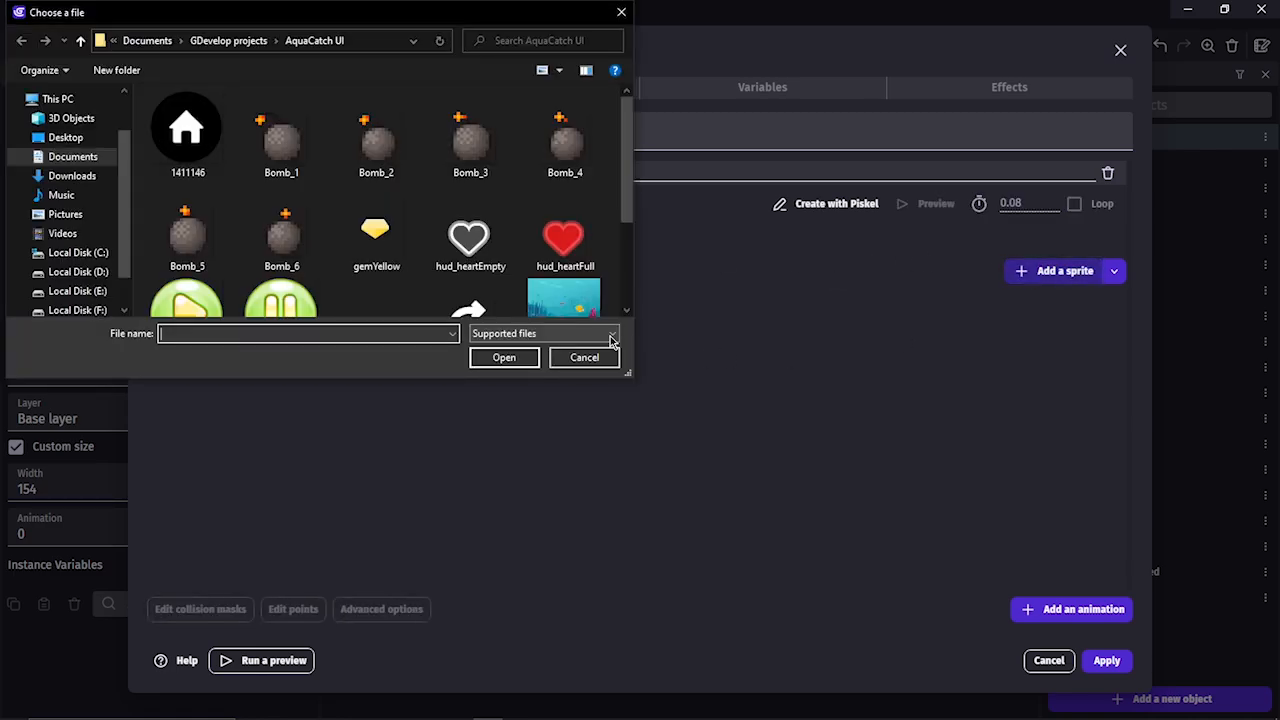
{"action": "scroll", "coordinate": [630, 275], "scroll_direction": "down", "scroll_amount": 3}
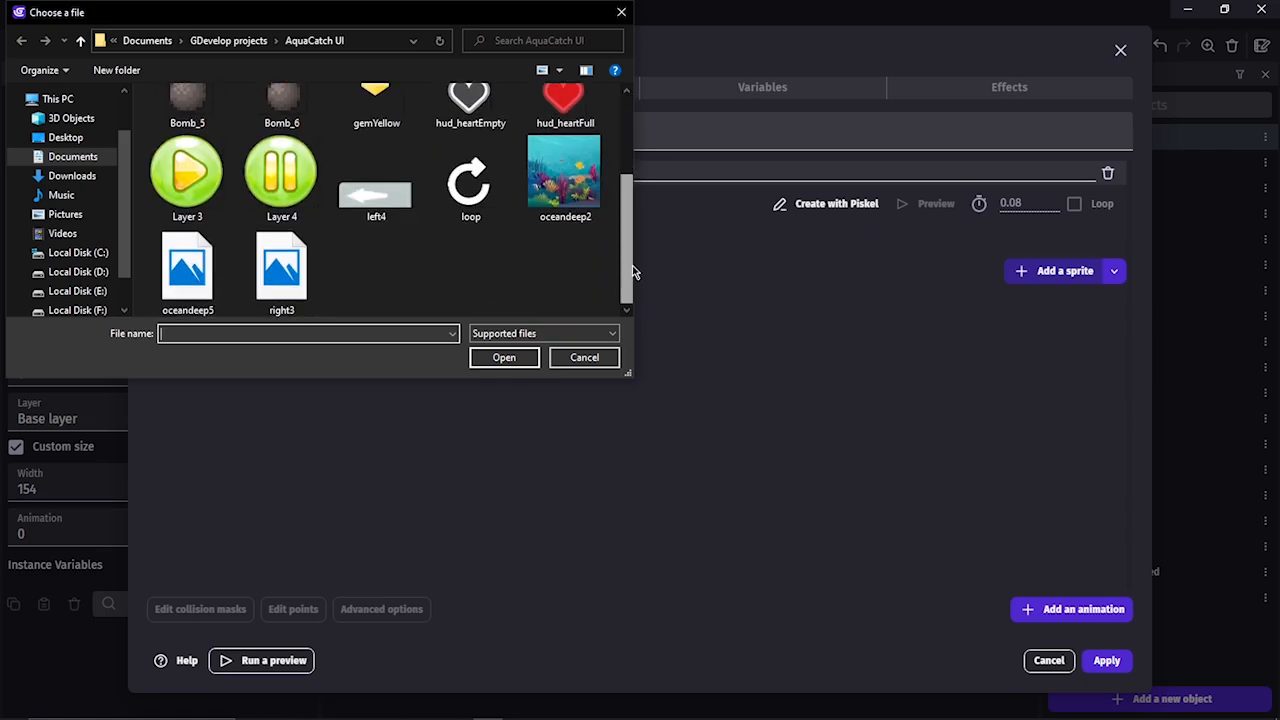
{"action": "double_click", "coordinate": [194, 290]}
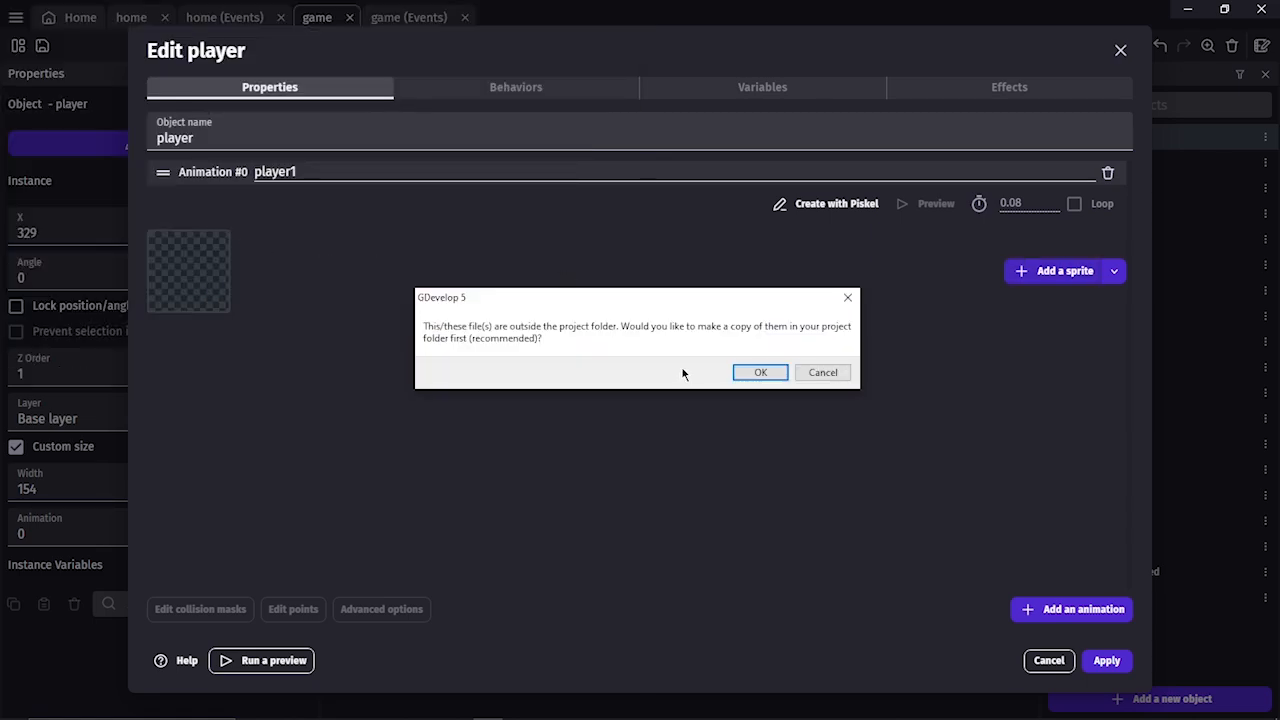
{"action": "left_click", "coordinate": [737, 373]}
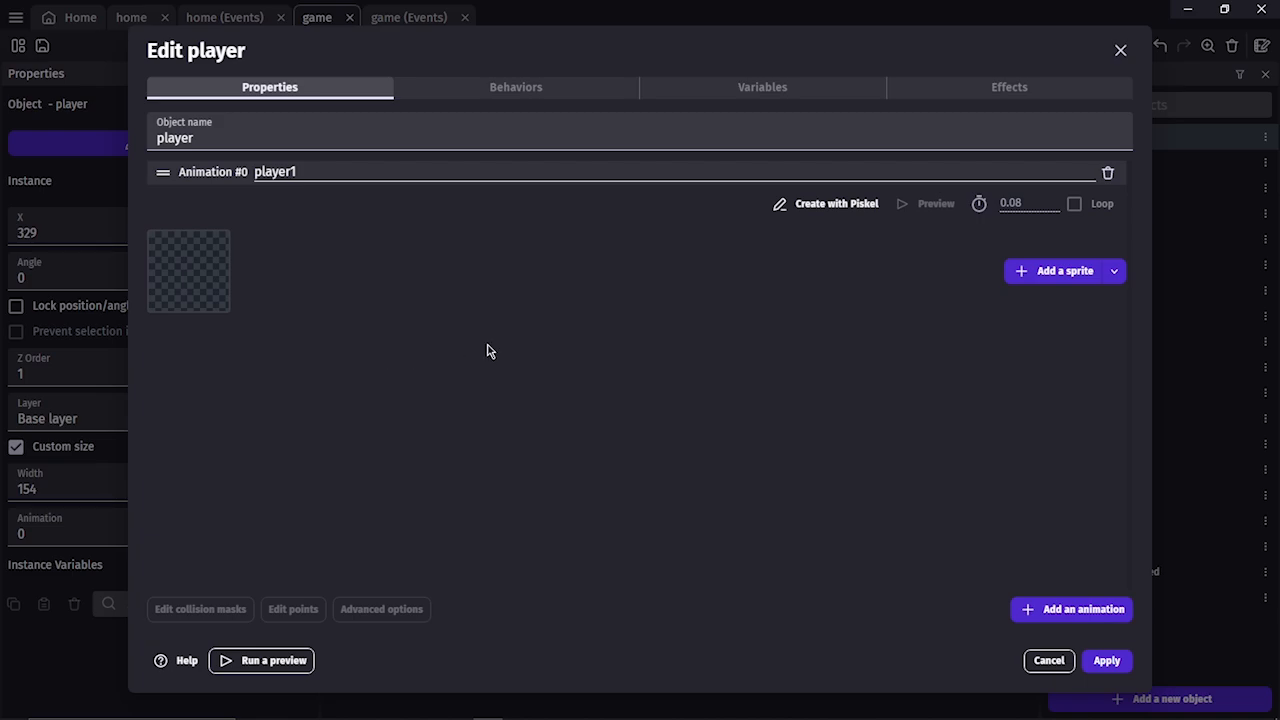
{"action": "left_click", "coordinate": [1110, 666]}
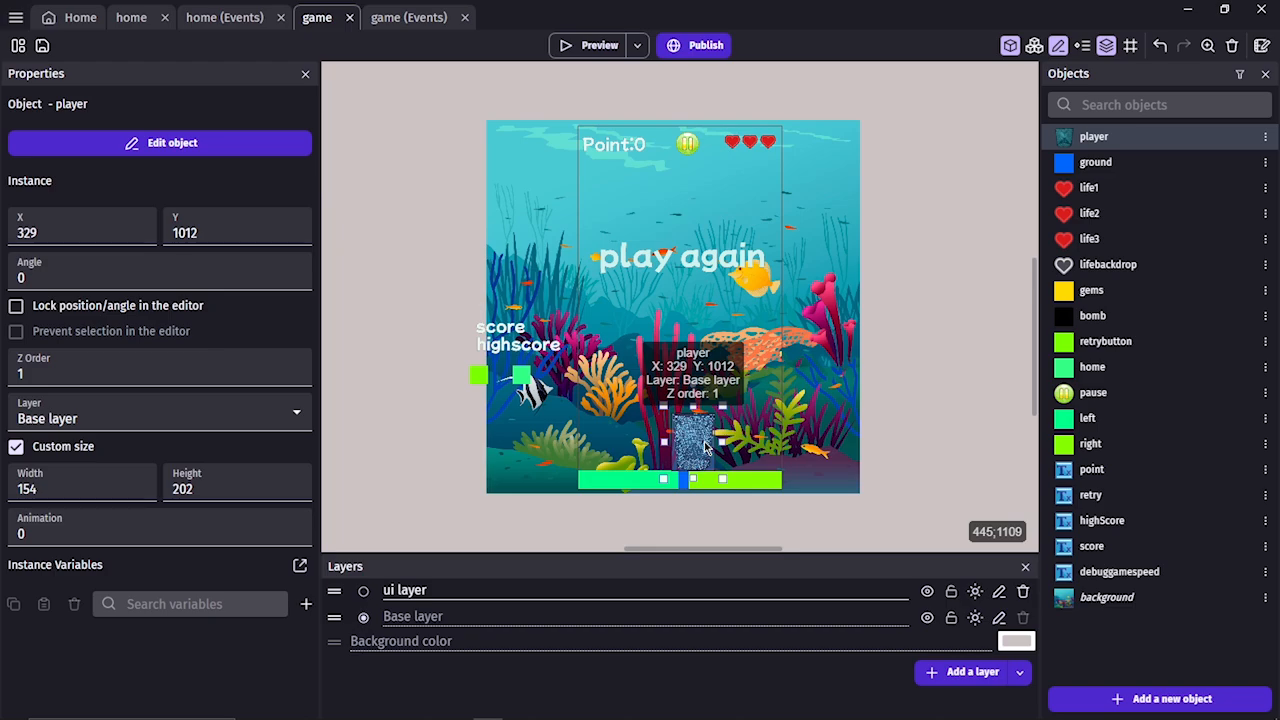
Delete the player instance from the scene and place a new one above the ground at about X 208, Y 781.
{"action": "left_click_drag", "start_coordinate": [705, 447], "coordinate": [702, 428]}
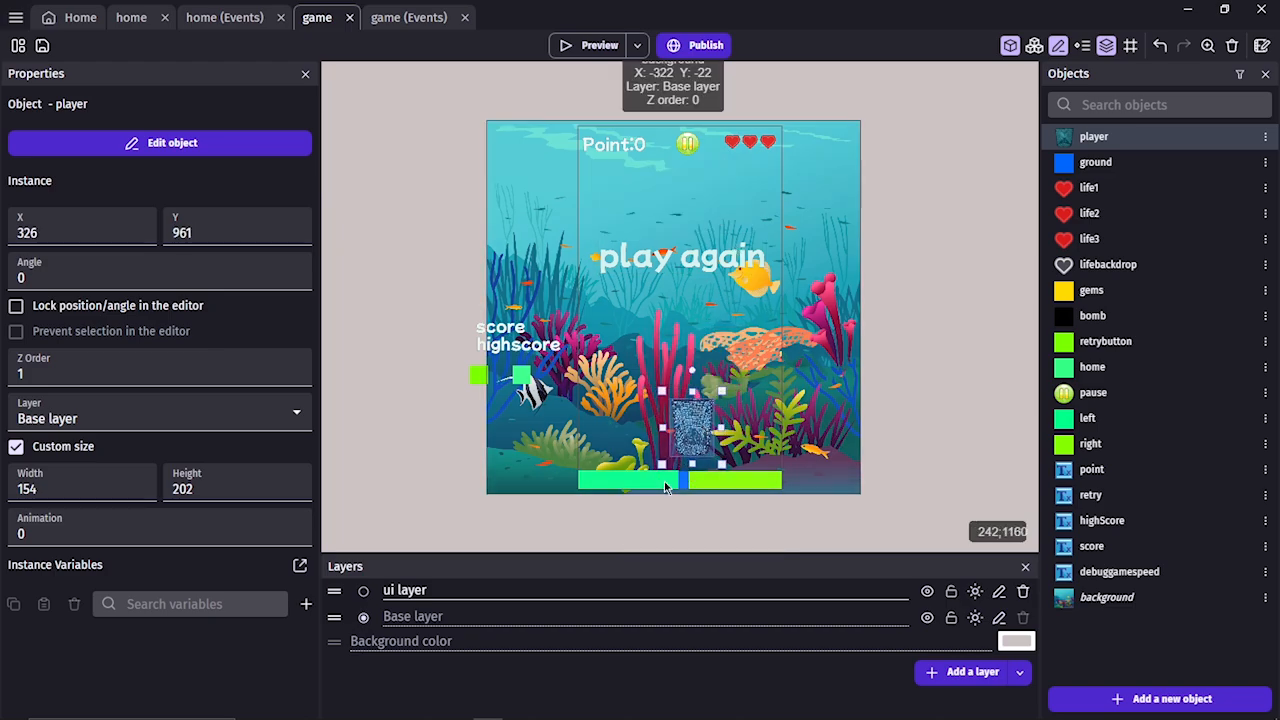
{"action": "left_click_drag", "start_coordinate": [697, 445], "coordinate": [681, 439]}
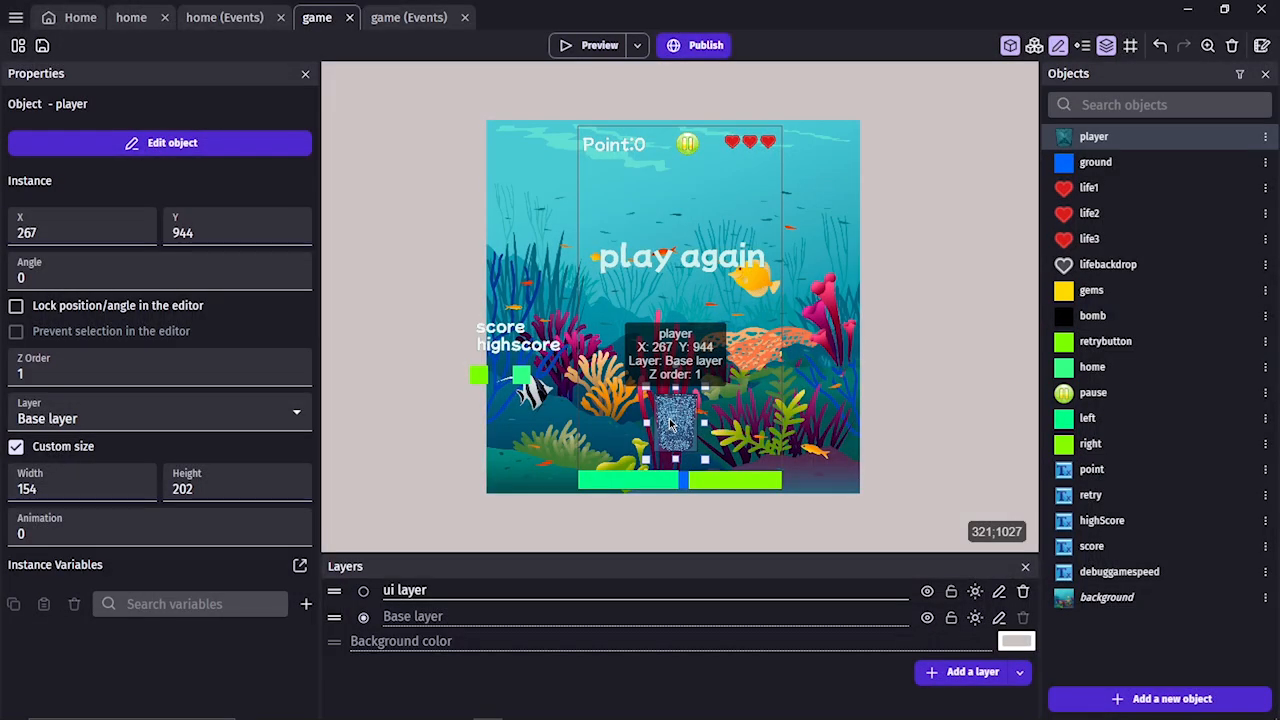
{"action": "key", "text": "Delete"}
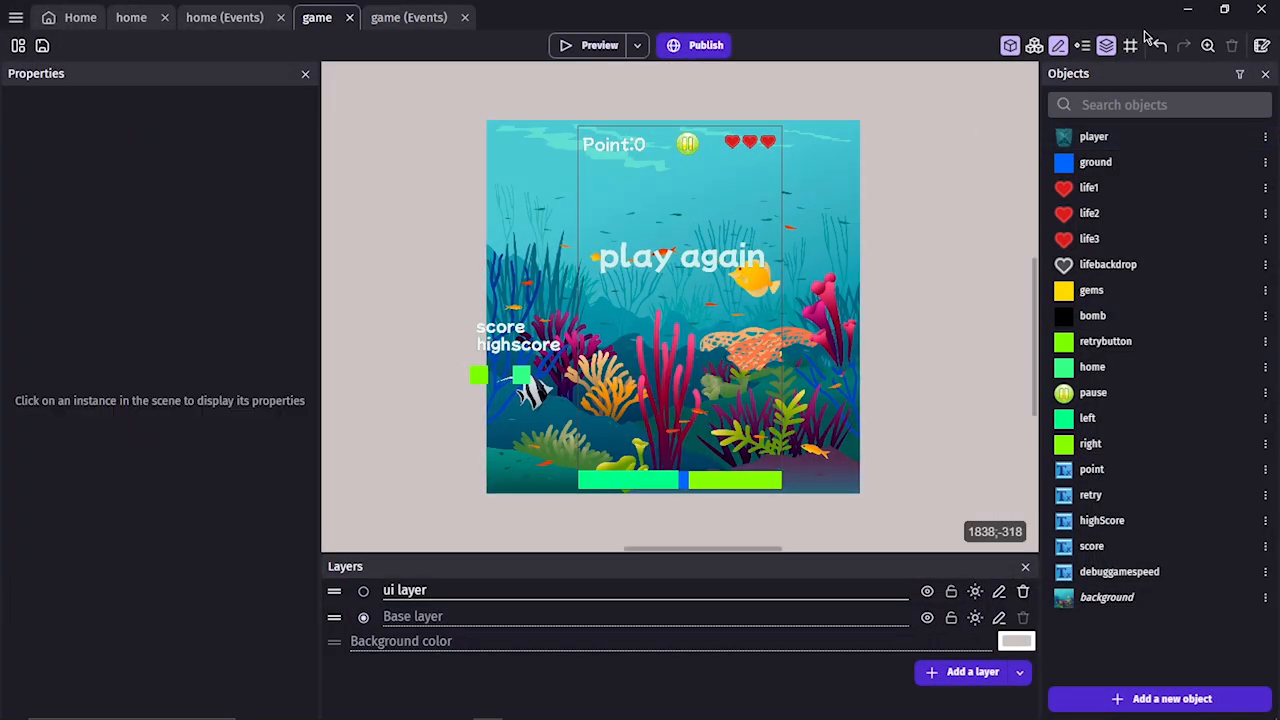
{"action": "left_click_drag", "start_coordinate": [1105, 145], "coordinate": [636, 348]}
{"action": "left_click", "coordinate": [705, 396]}
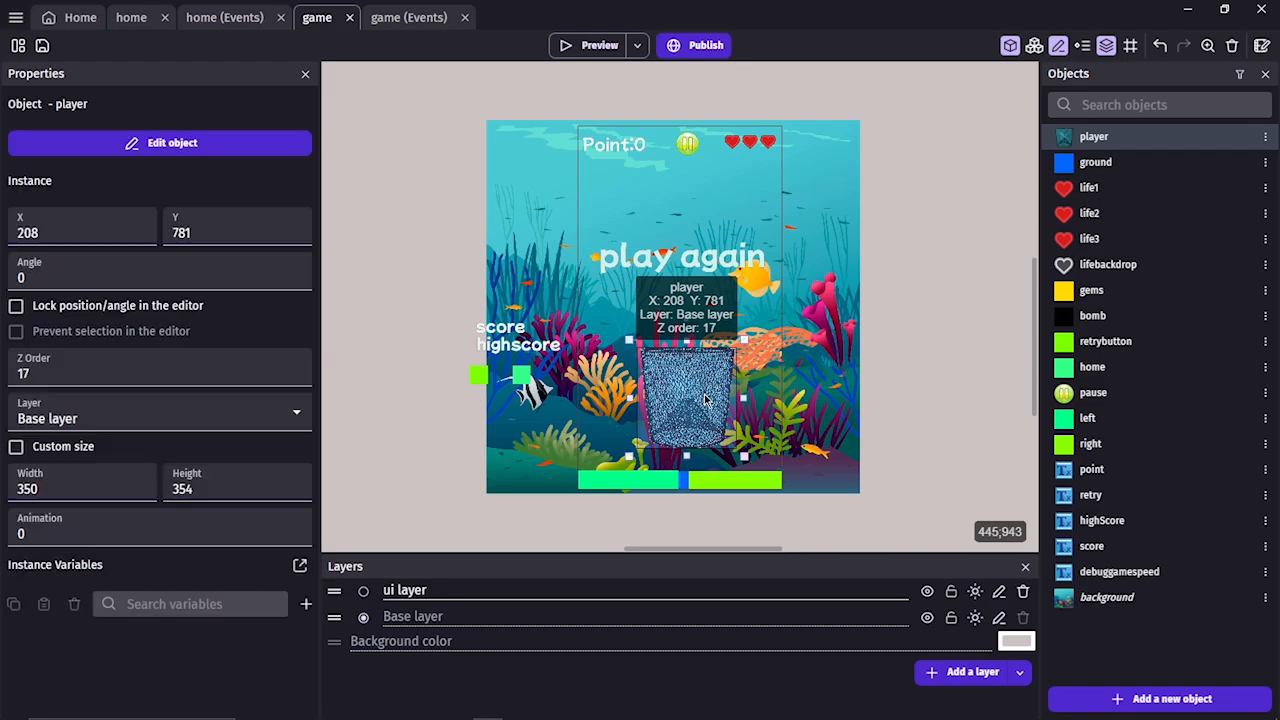
Scale the player net down to about 172 × 174 and position it just above the ground near X 256.
{"action": "left_click_drag", "start_coordinate": [745, 460], "coordinate": [712, 436]}
{"action": "key", "text": "ctrl+z"}
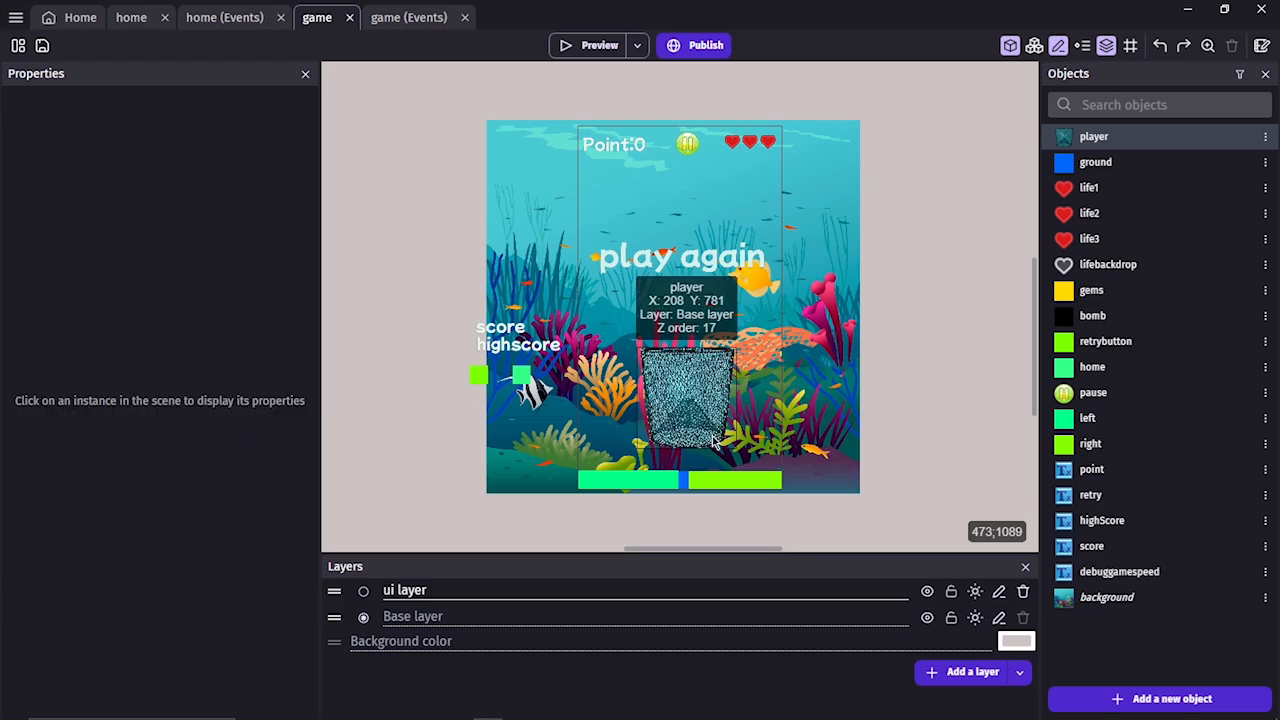
{"action": "left_click", "coordinate": [698, 415]}
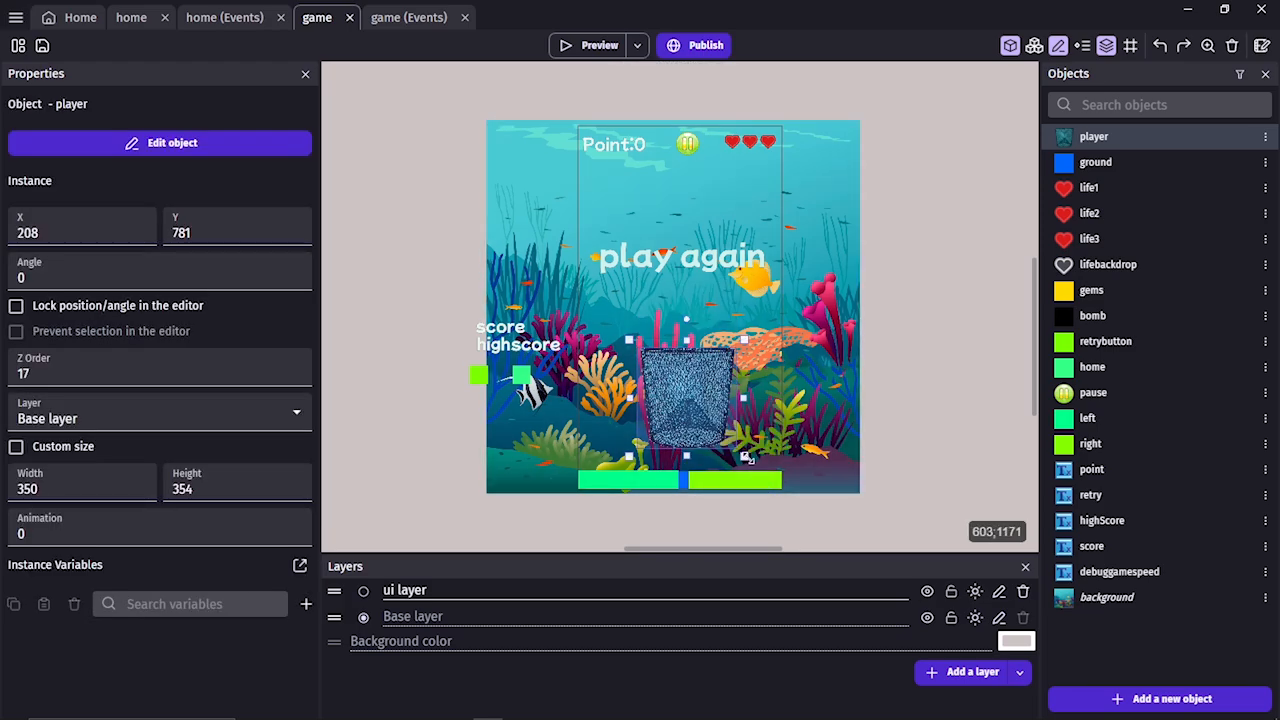
{"action": "left_click_drag", "start_coordinate": [745, 455], "coordinate": [688, 467]}
{"action": "left_click", "coordinate": [918, 378]}
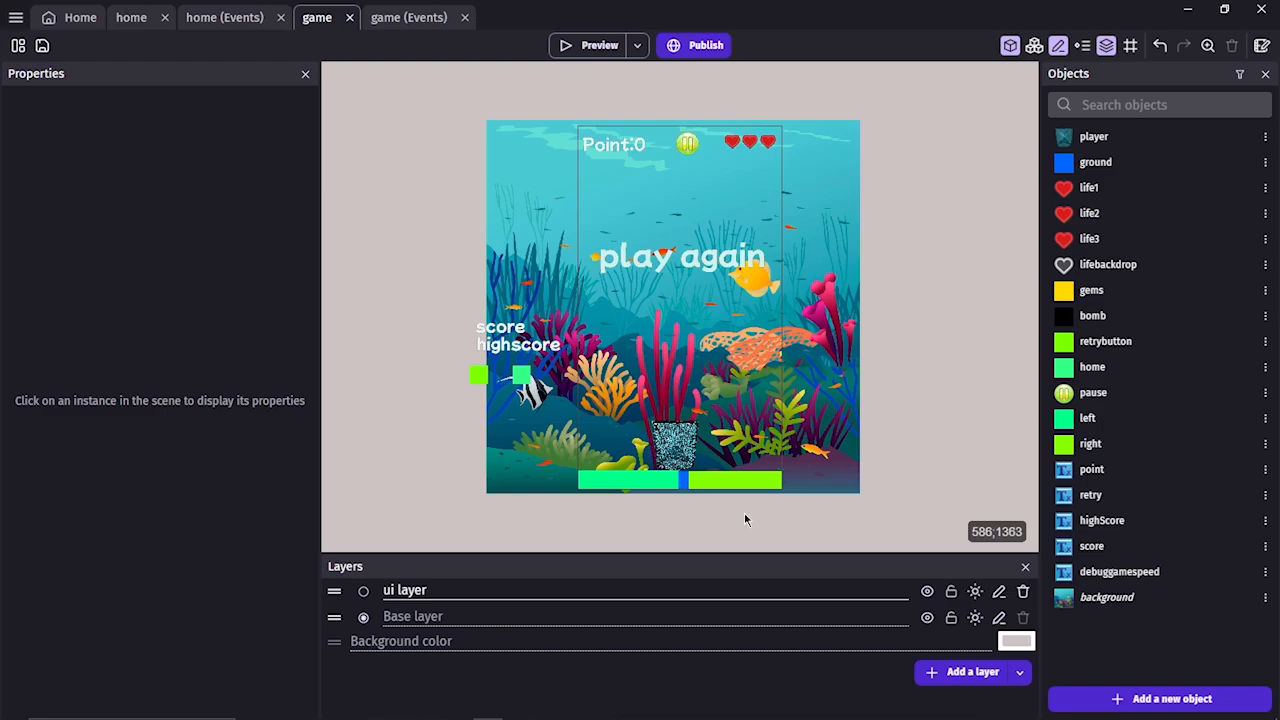
{"action": "left_click", "coordinate": [678, 445]}
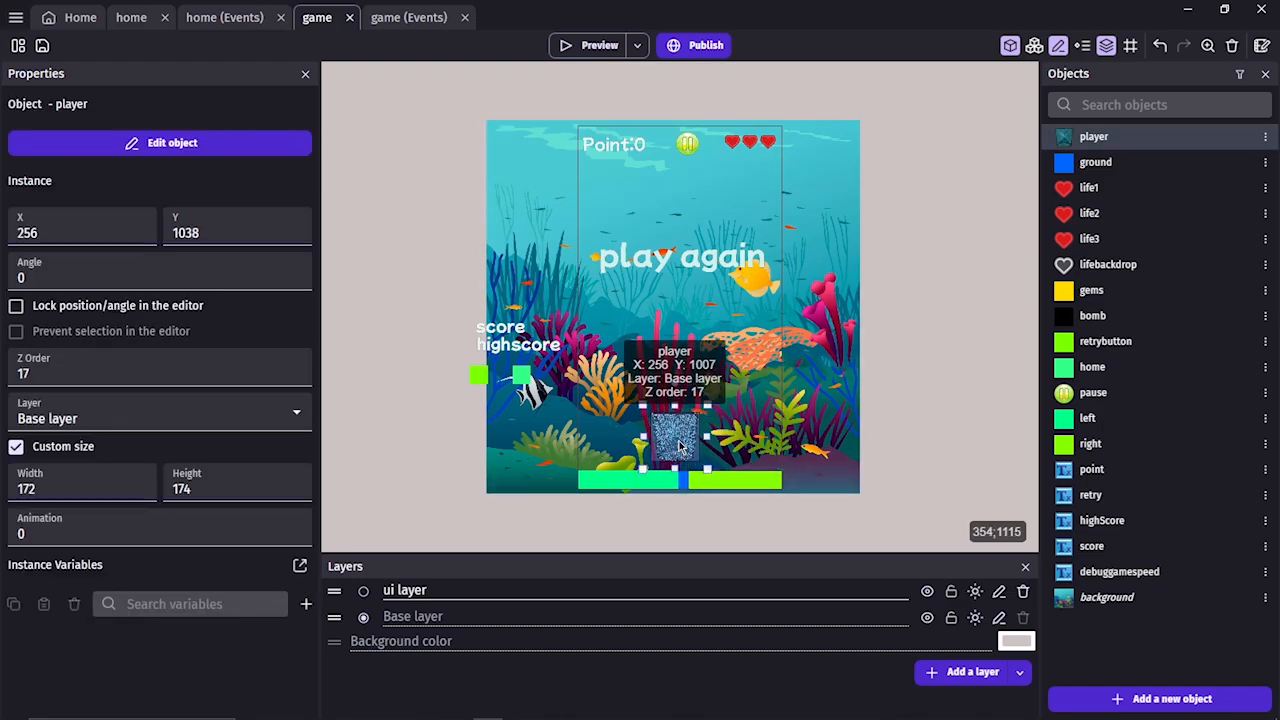
Move the left bar to about X -60, Y 1286 and the right bar to X 439, Y 1331, then extend the ground's upper edge to Y 1198.
{"action": "left_click", "coordinate": [627, 486]}
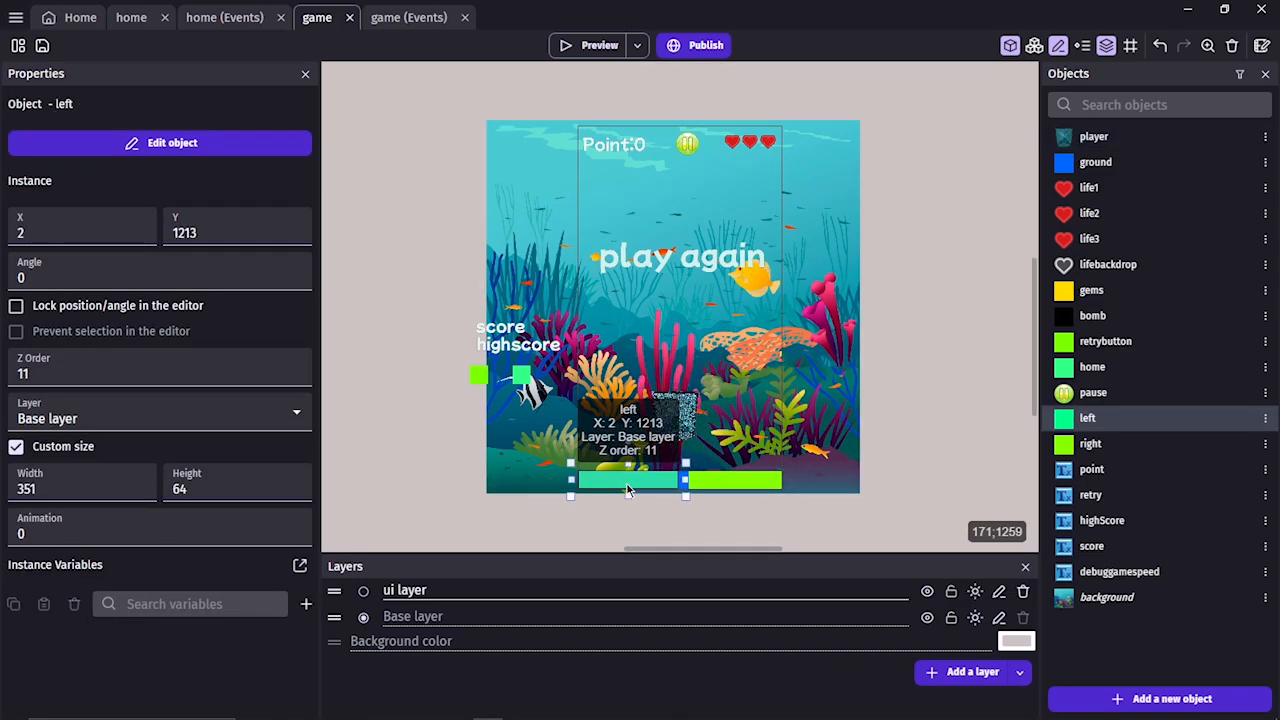
{"action": "left_click_drag", "start_coordinate": [627, 490], "coordinate": [610, 510]}
{"action": "left_click", "coordinate": [746, 500]}
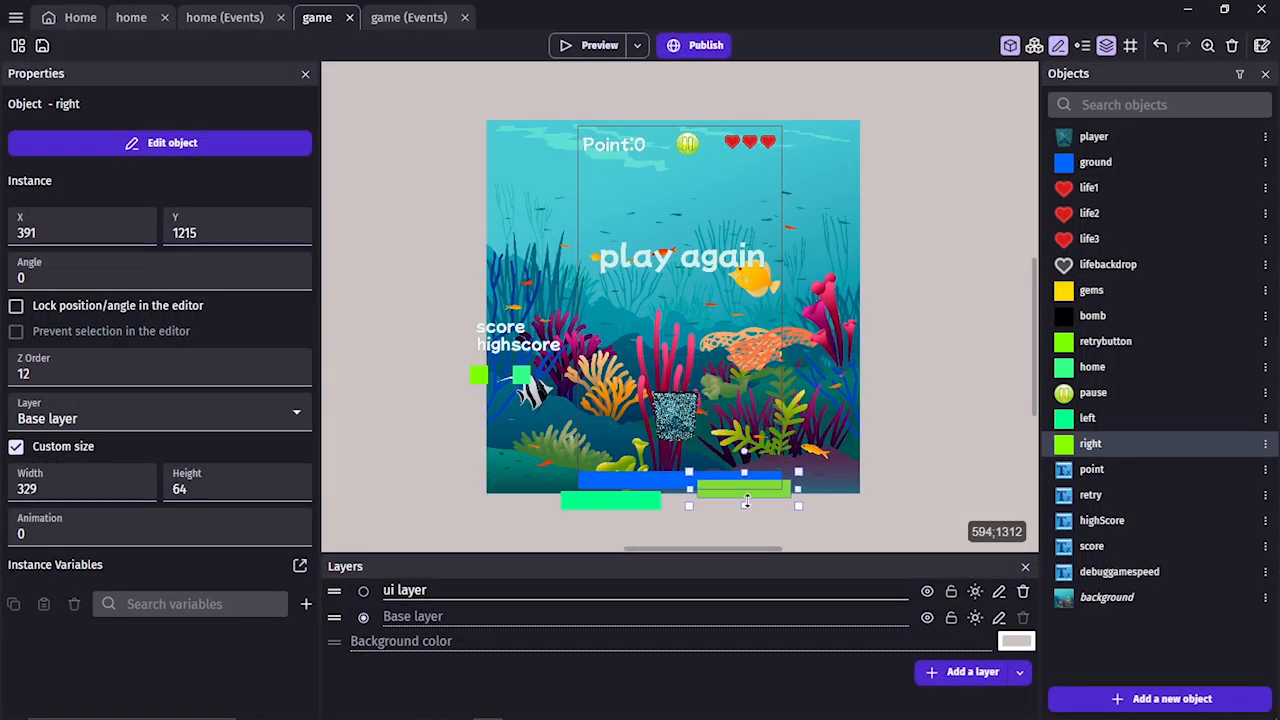
{"action": "left_click_drag", "start_coordinate": [746, 502], "coordinate": [752, 526]}
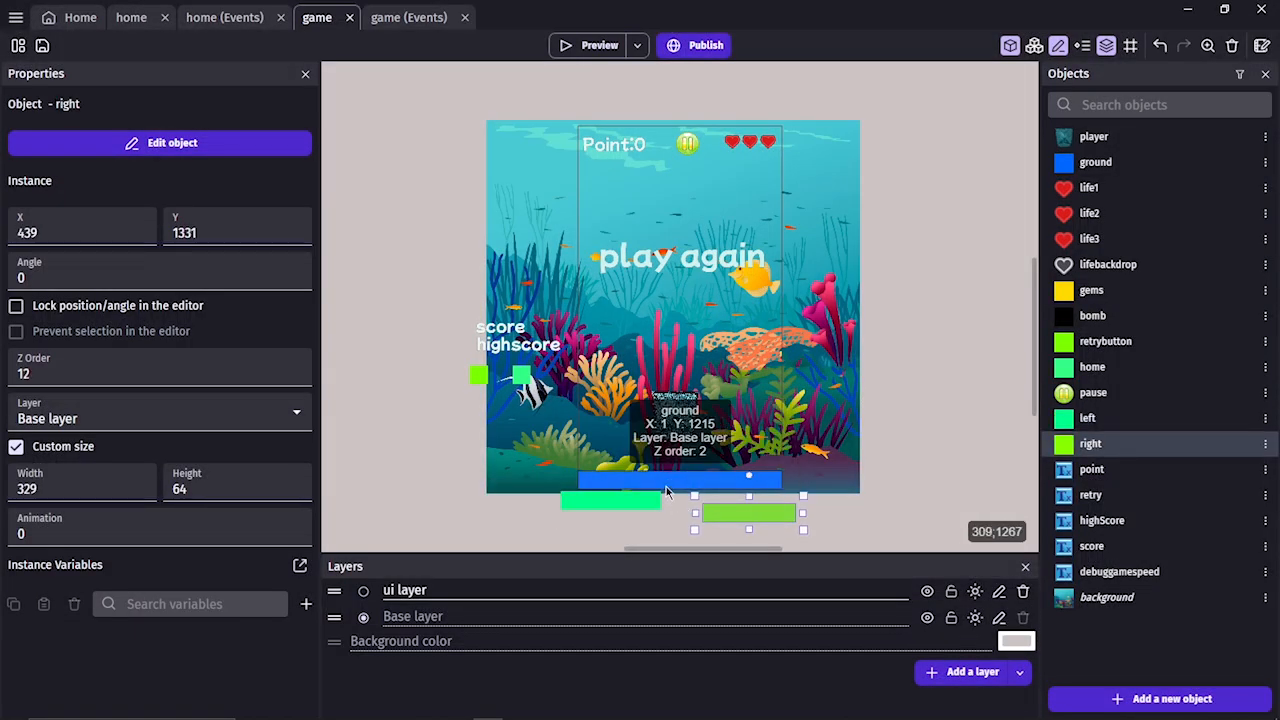
{"action": "left_click", "coordinate": [666, 486]}
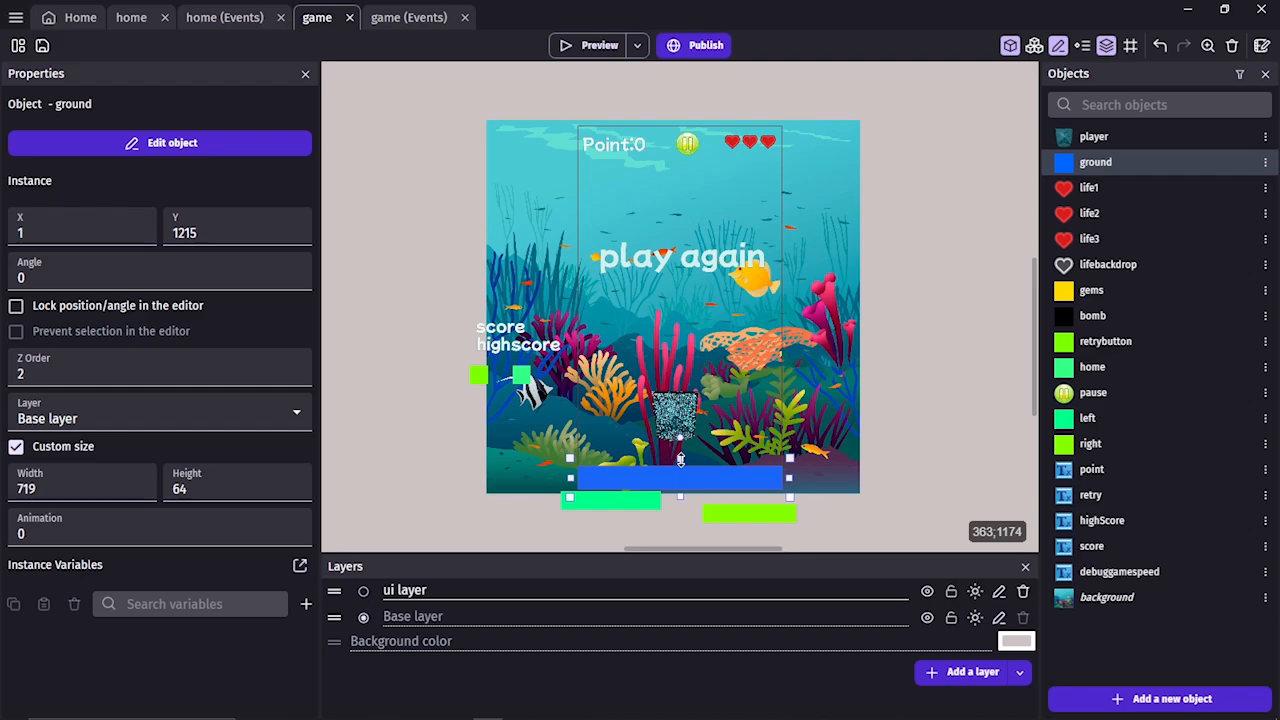
Replace the green square sprite of the left object with the left4 image, copying the file into the project folder, and apply the changes.
{"action": "left_click", "coordinate": [600, 513]}
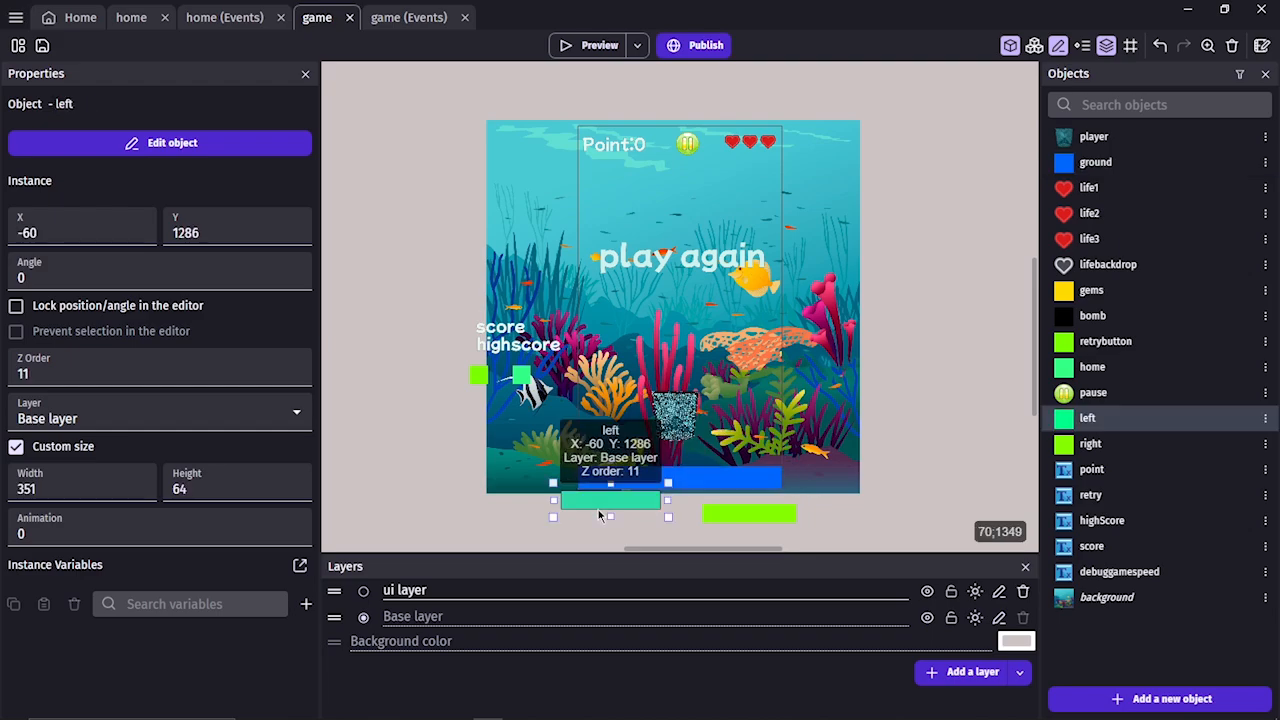
{"action": "double_click", "coordinate": [600, 513]}
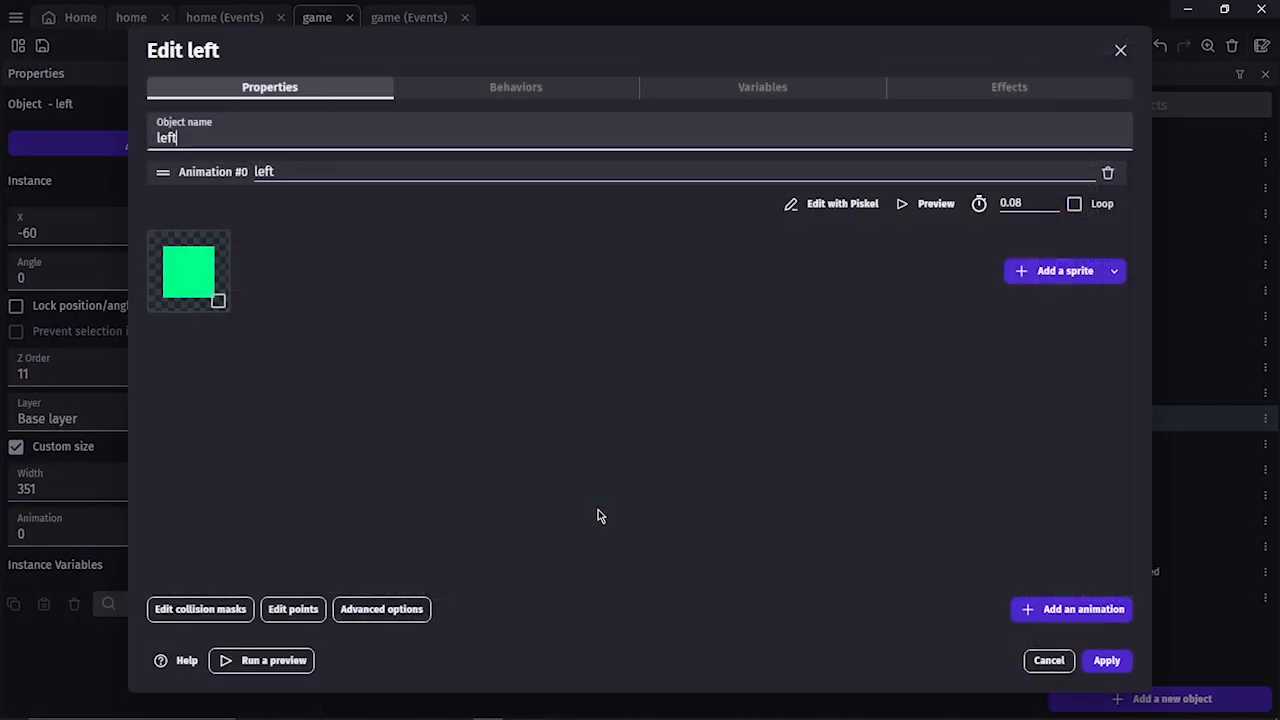
{"action": "left_click", "coordinate": [218, 301]}
{"action": "right_click", "coordinate": [233, 312]}
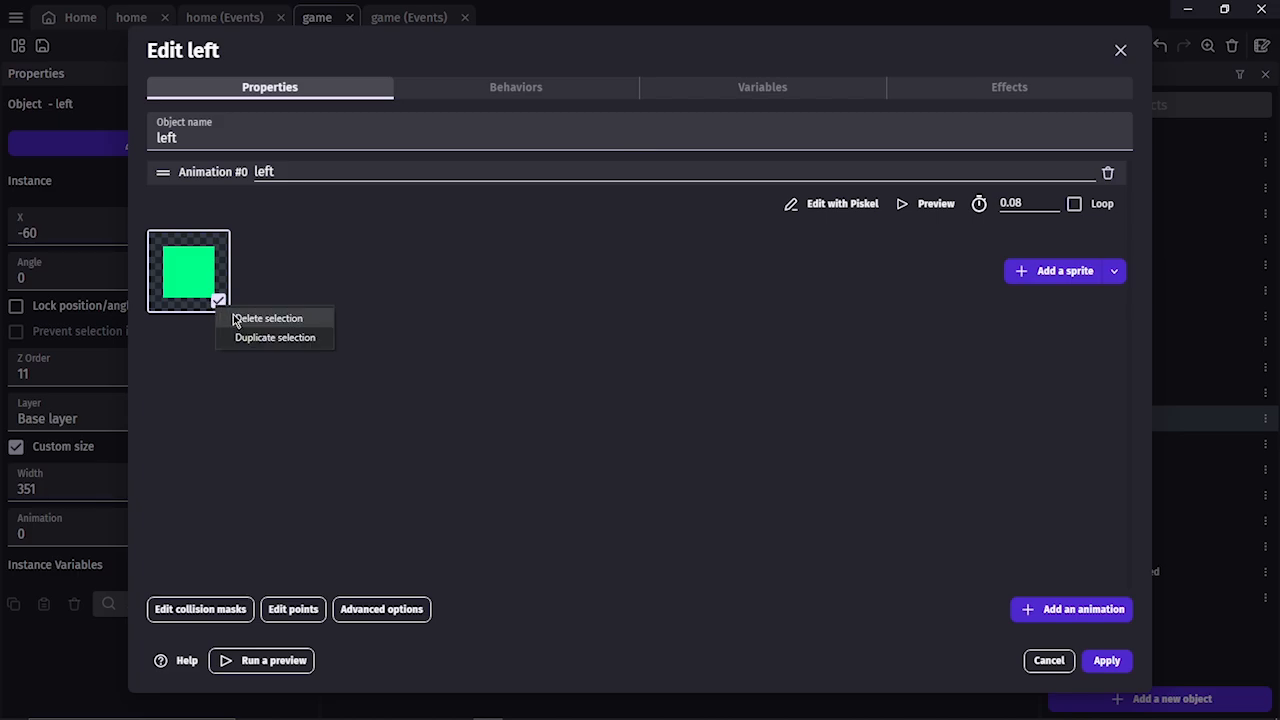
{"action": "key", "text": "Escape"}
{"action": "key", "text": "Delete"}
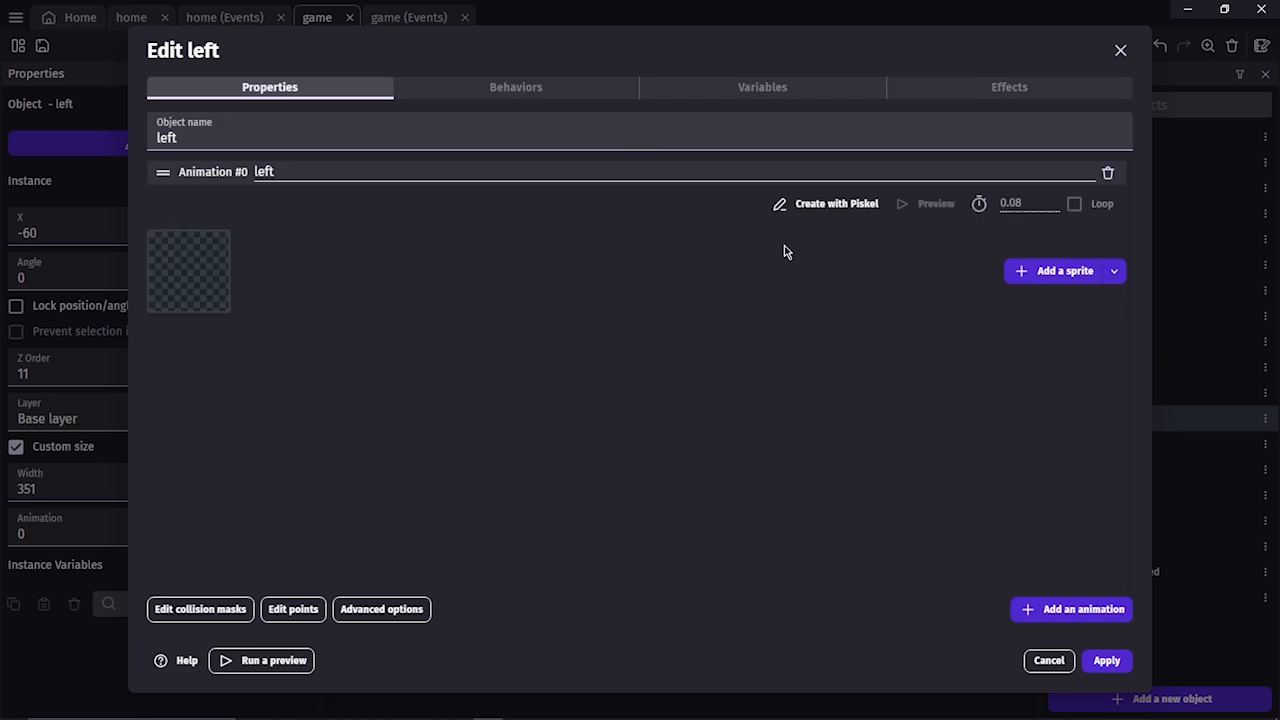
{"action": "left_click", "coordinate": [1037, 278]}
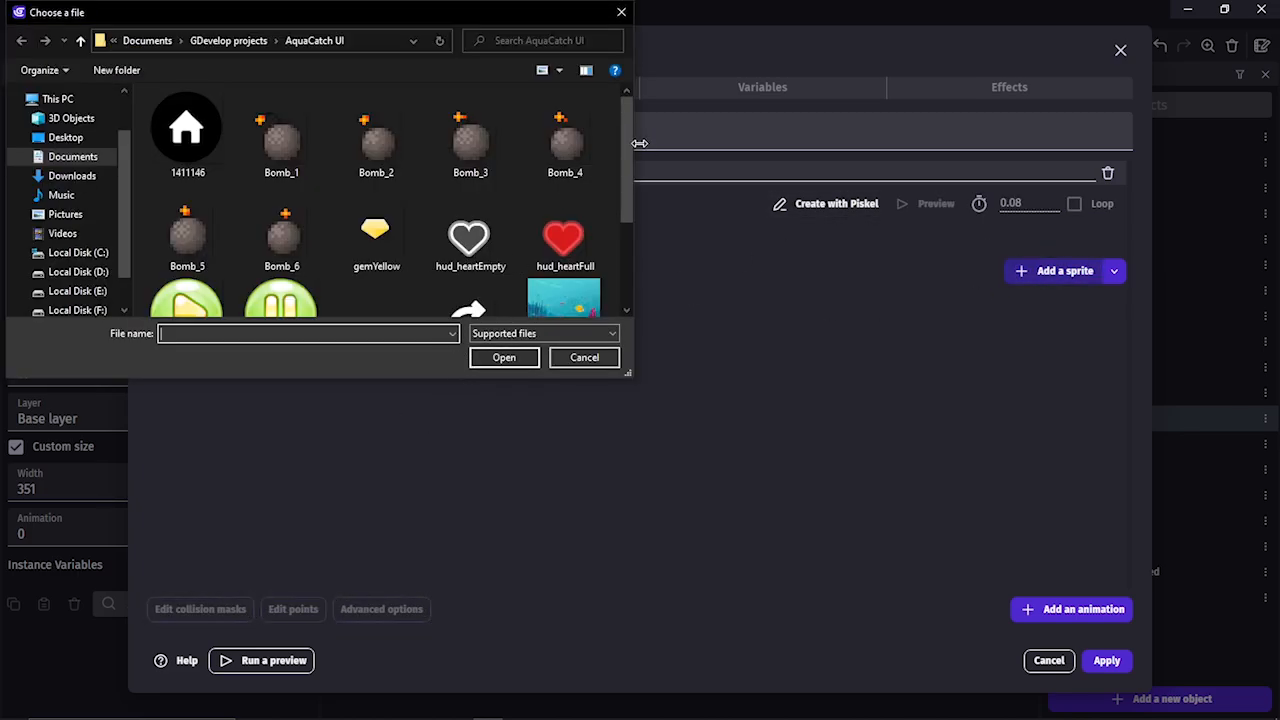
{"action": "scroll", "coordinate": [628, 142], "scroll_direction": "down", "scroll_amount": 3}
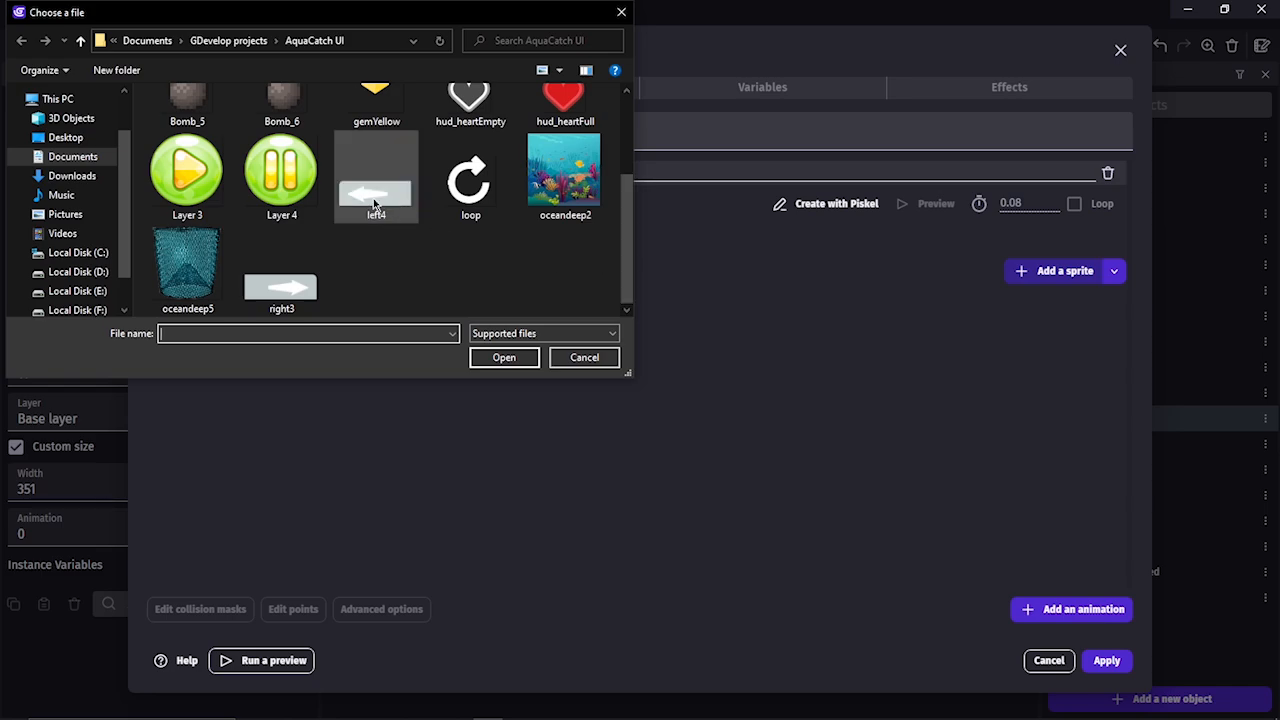
{"action": "double_click", "coordinate": [358, 198]}
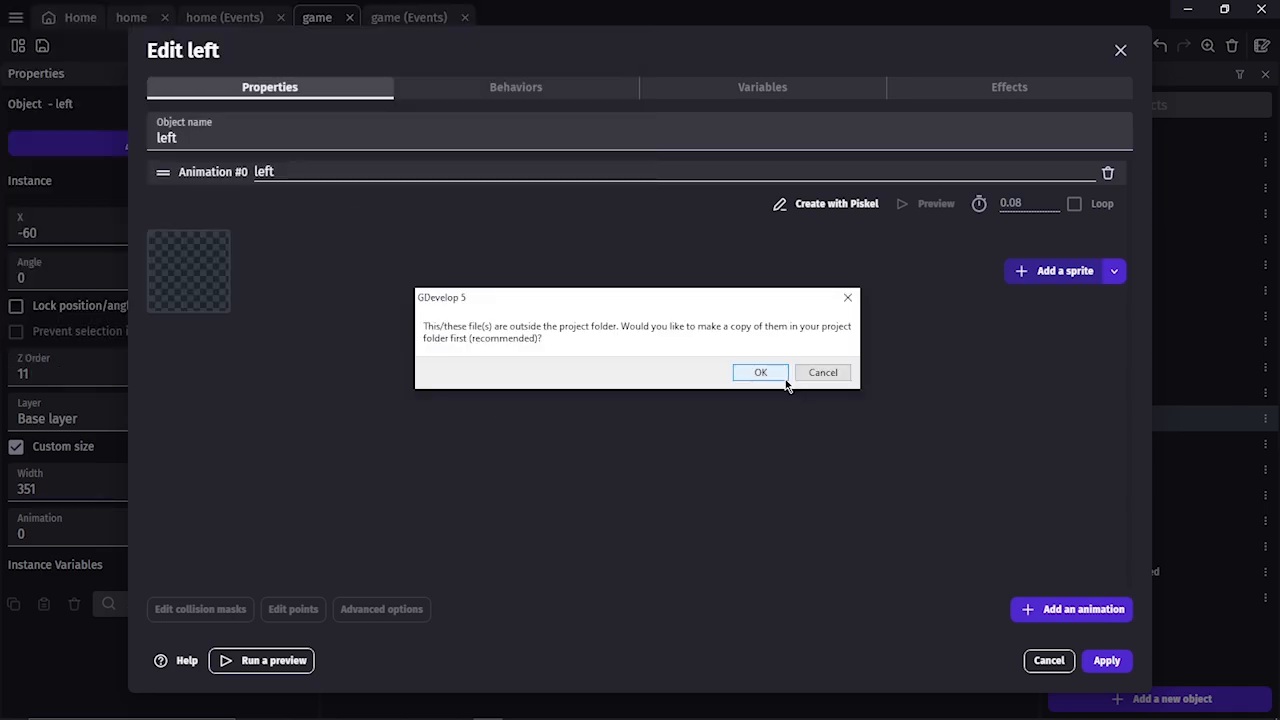
{"action": "left_click", "coordinate": [762, 373]}
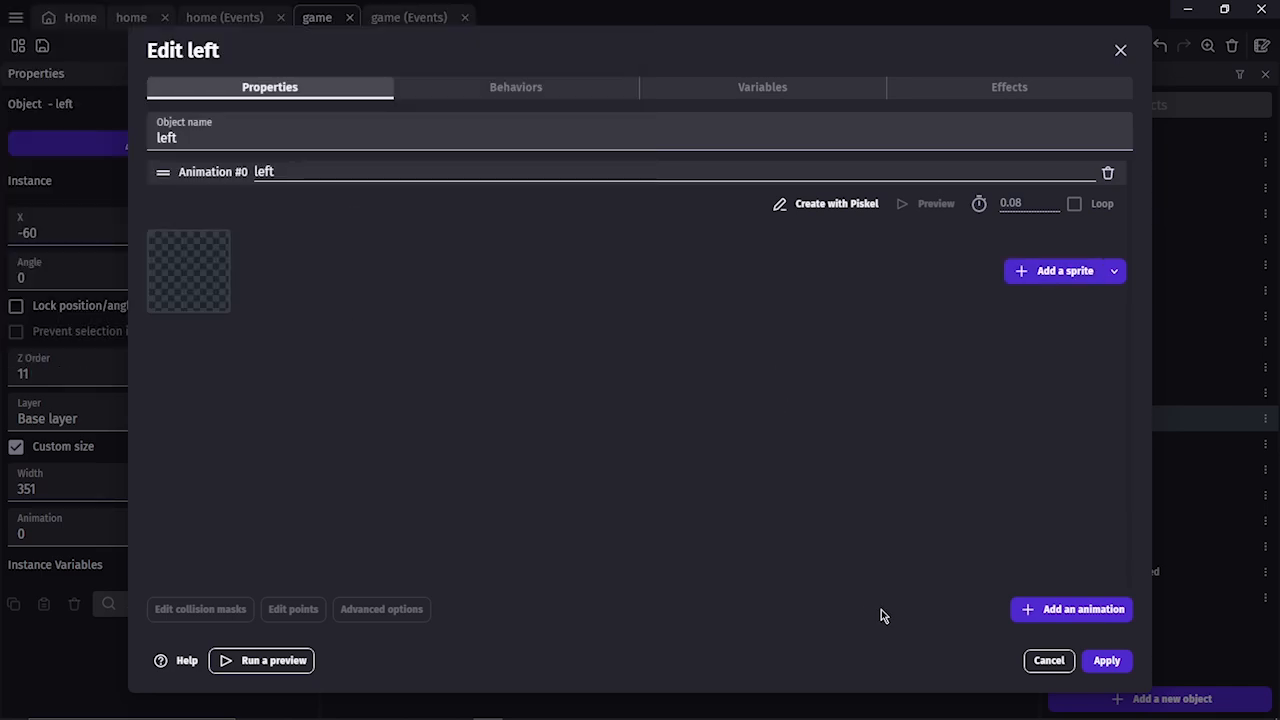
{"action": "left_click", "coordinate": [1106, 661]}
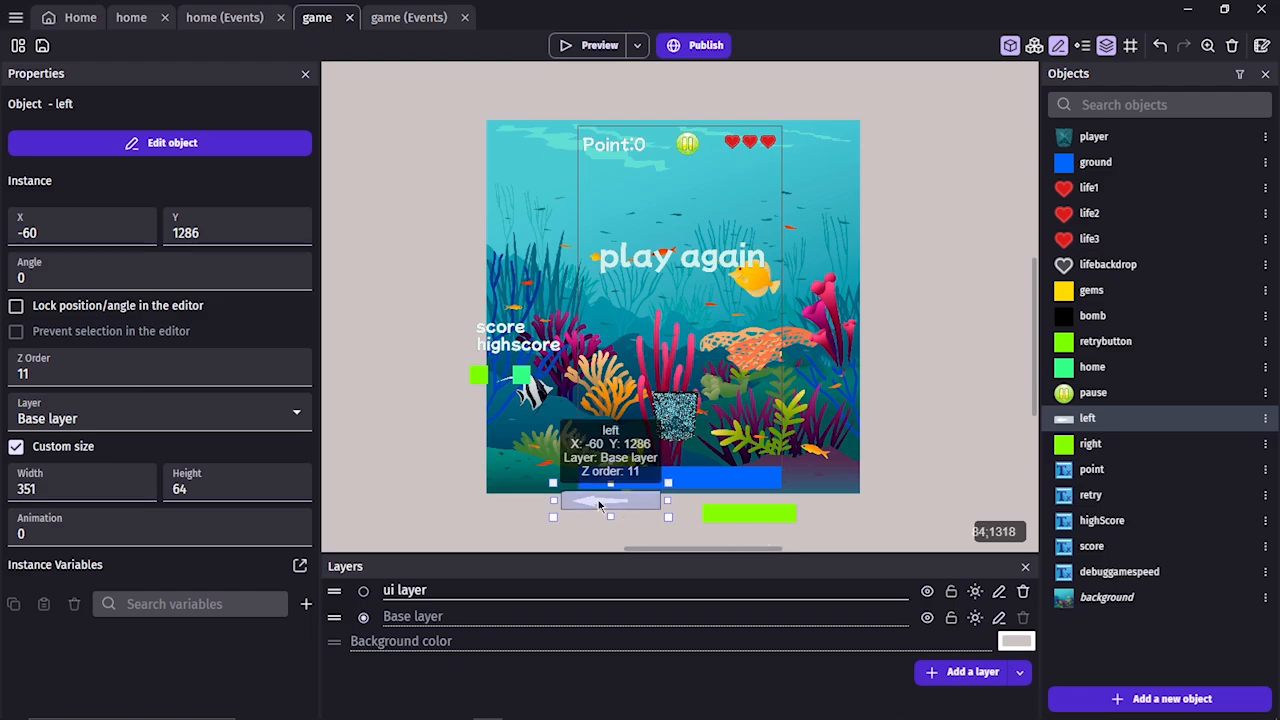
Replace the green square sprite of the right object with the right3 image, copying the file into the project folder, and apply the changes.
{"action": "double_click", "coordinate": [744, 511]}
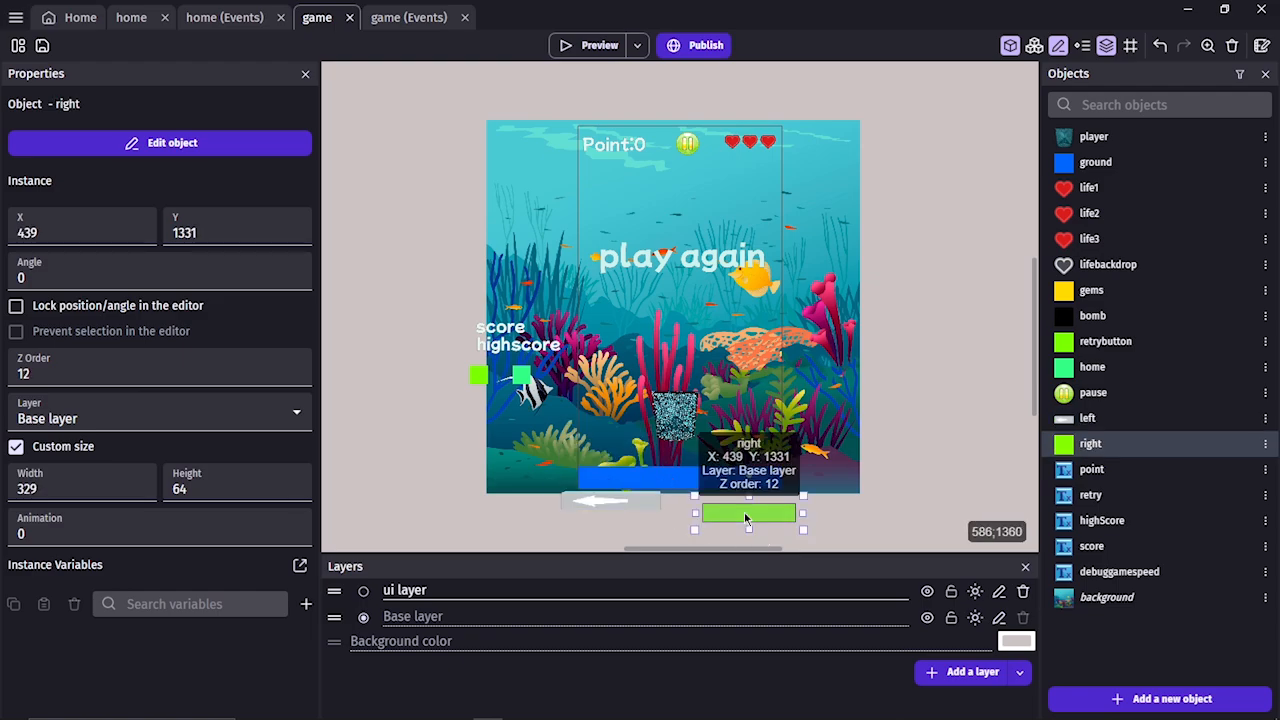
{"action": "left_click", "coordinate": [214, 296]}
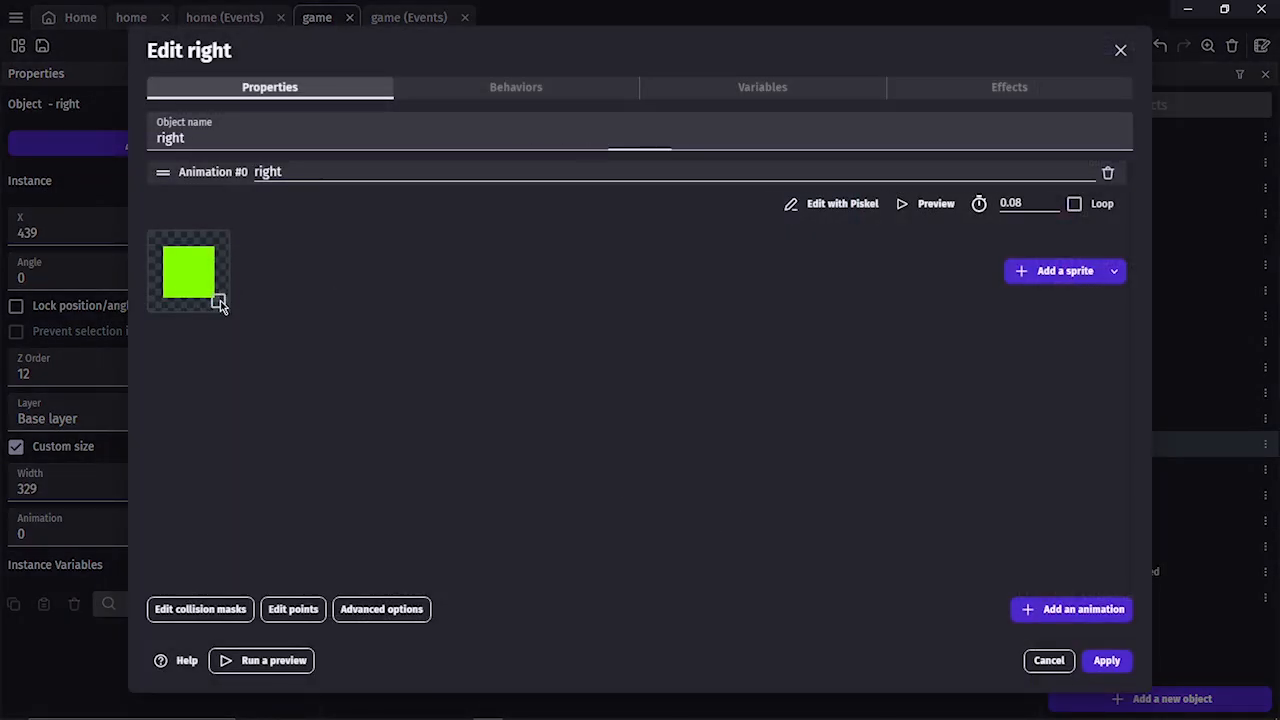
{"action": "right_click", "coordinate": [214, 297]}
{"action": "left_click", "coordinate": [277, 314]}
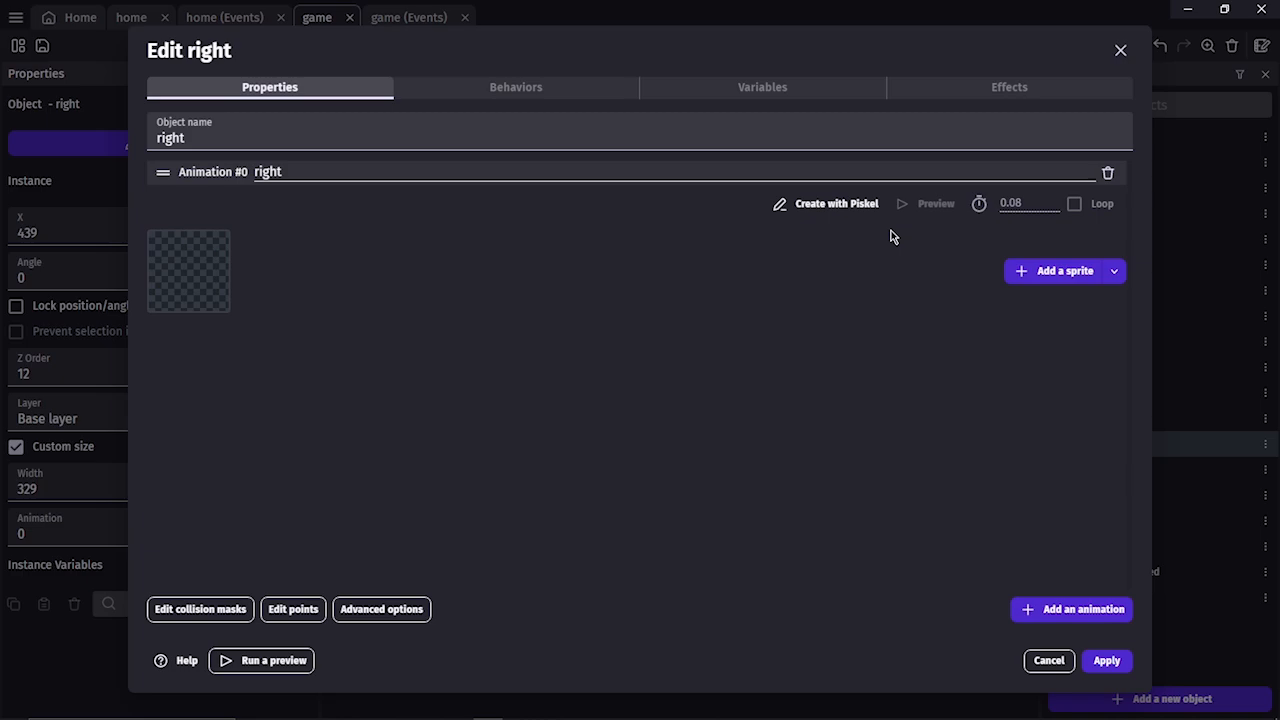
{"action": "left_click", "coordinate": [1037, 280]}
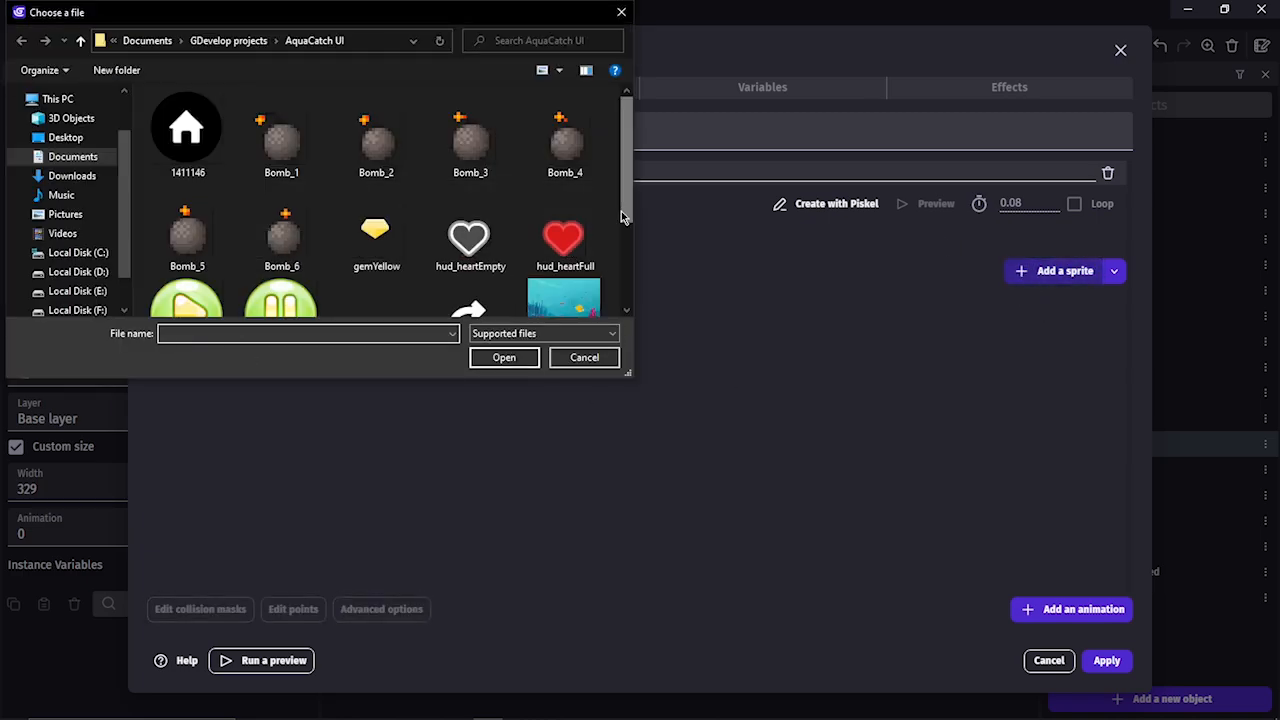
{"action": "left_click_drag", "start_coordinate": [624, 218], "coordinate": [630, 289]}
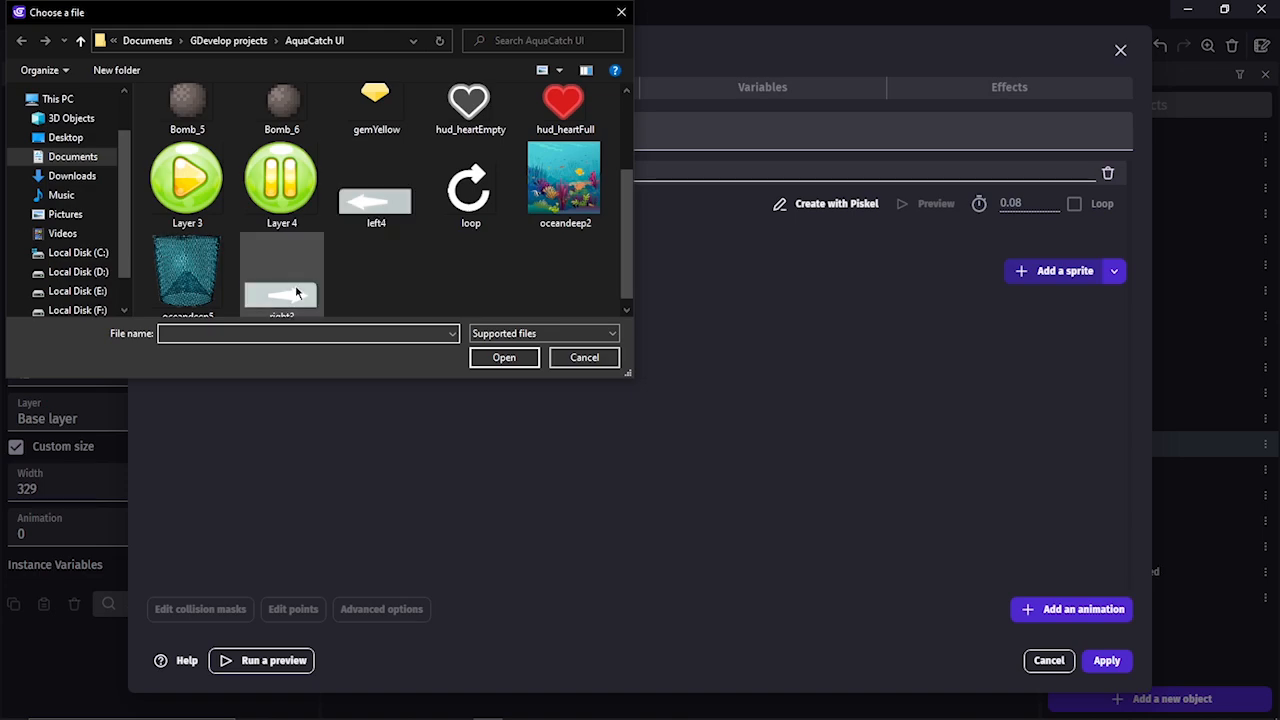
{"action": "double_click", "coordinate": [290, 294]}
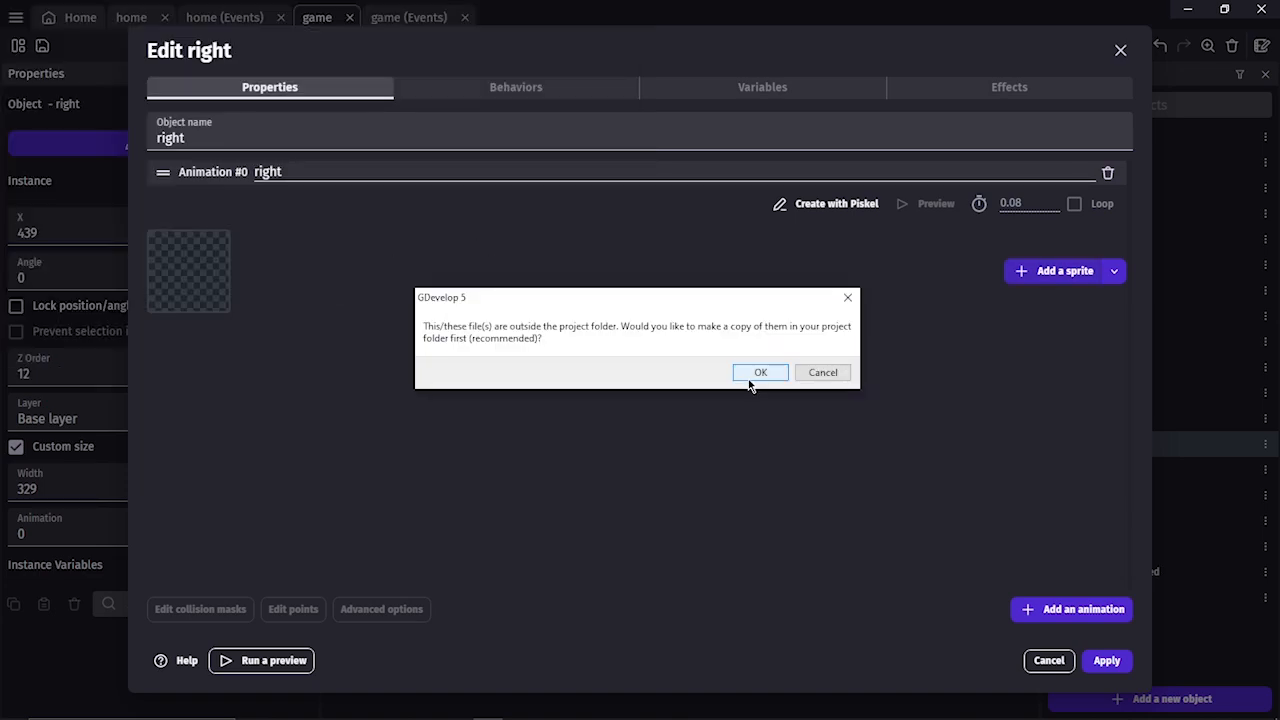
{"action": "left_click", "coordinate": [754, 373]}
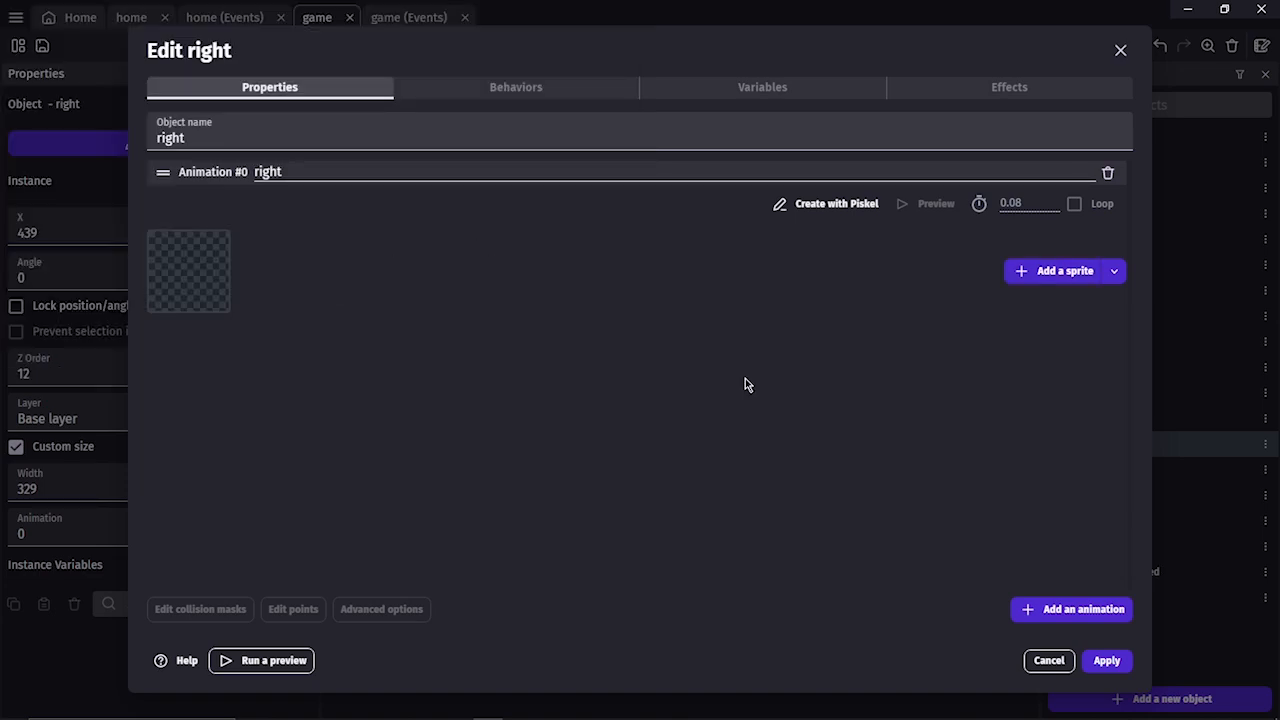
{"action": "left_click", "coordinate": [1107, 662]}
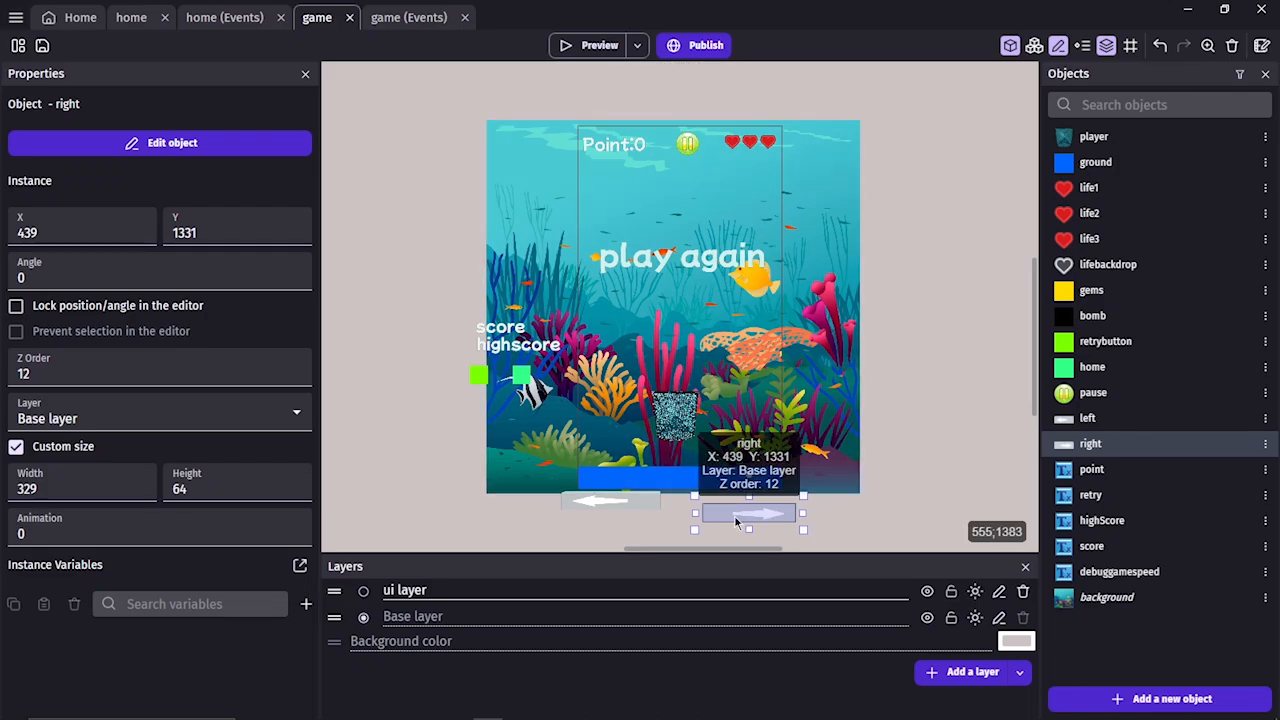
Delete the stretched right and left instances and place new ones below the ground, at about X -18, Y 1337 for left and X 284, Y 1348 for right.
{"action": "key", "text": "Delete"}
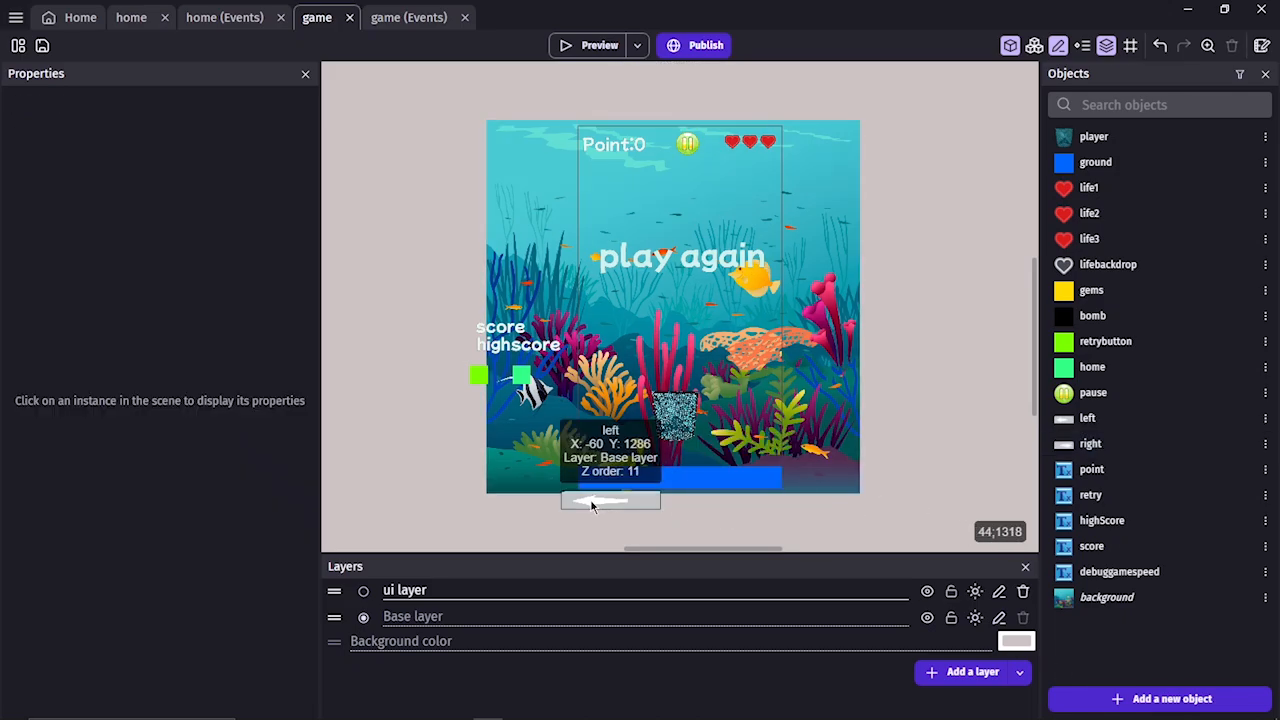
{"action": "left_click", "coordinate": [591, 503]}
{"action": "key", "text": "Delete"}
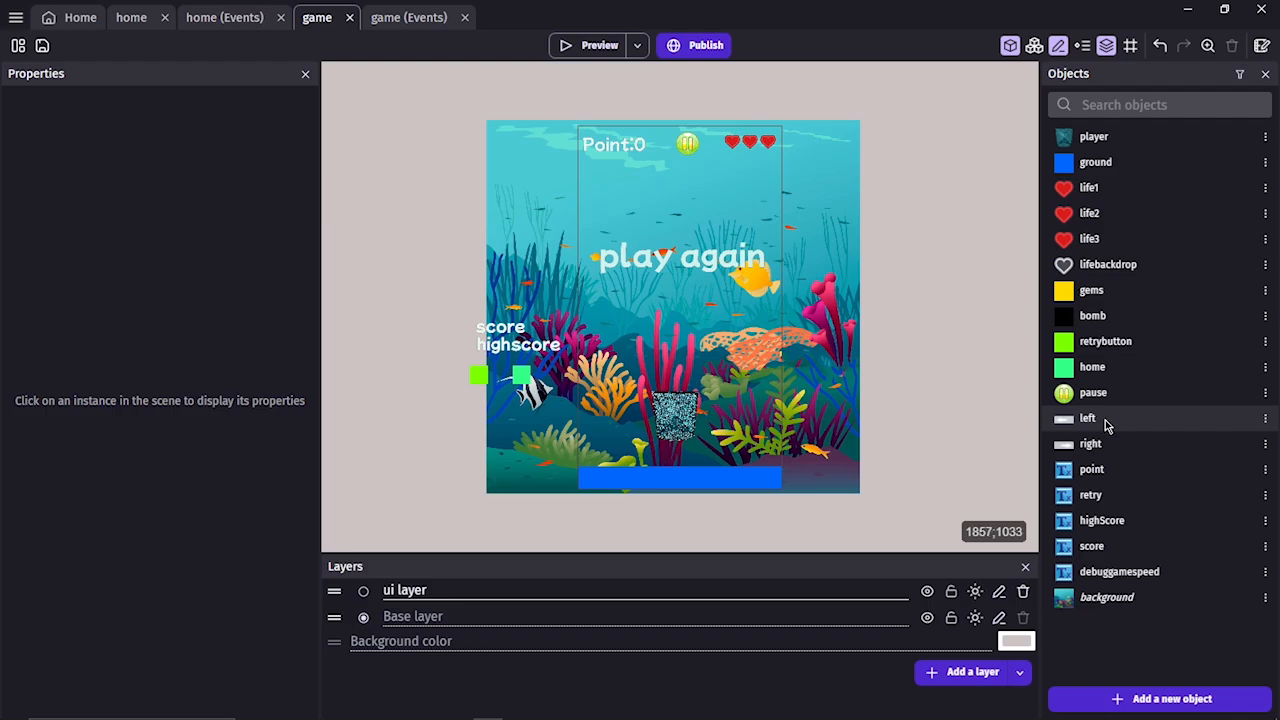
{"action": "left_click_drag", "start_coordinate": [1065, 418], "coordinate": [800, 484]}
{"action": "left_click_drag", "start_coordinate": [668, 507], "coordinate": [580, 515]}
{"action": "left_click_drag", "start_coordinate": [574, 508], "coordinate": [574, 508]}
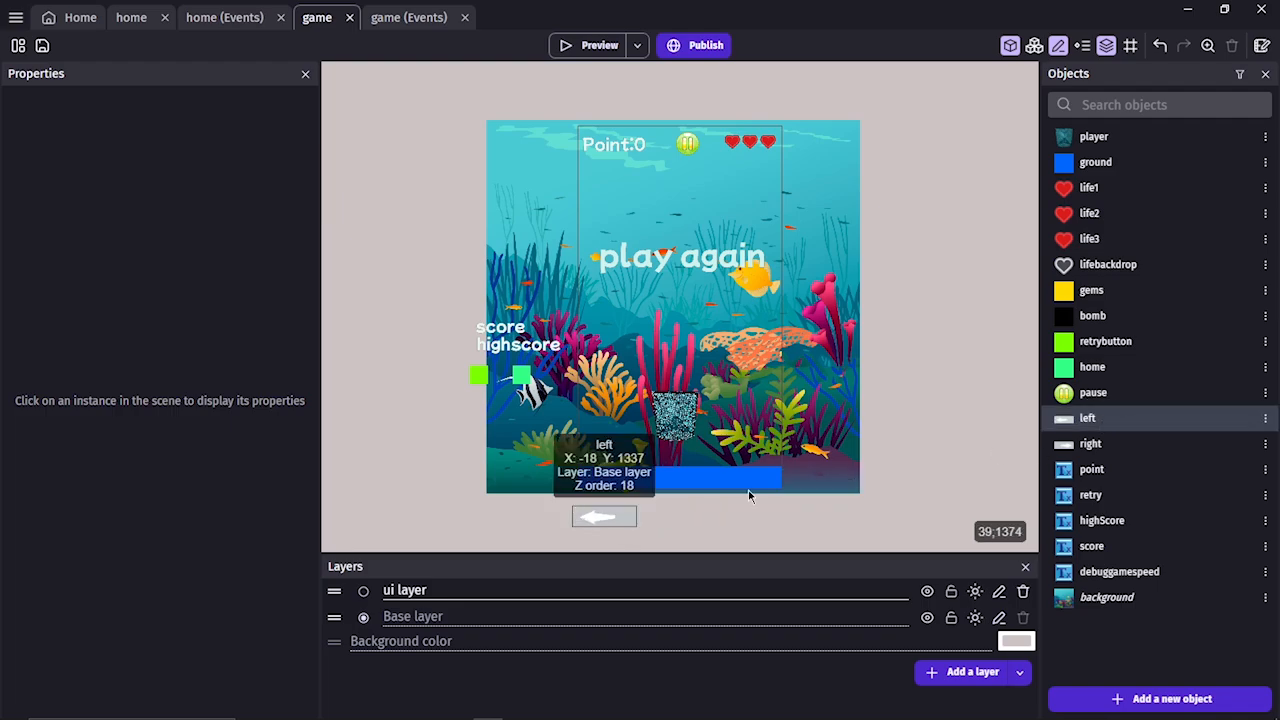
{"action": "left_click", "coordinate": [1158, 446]}
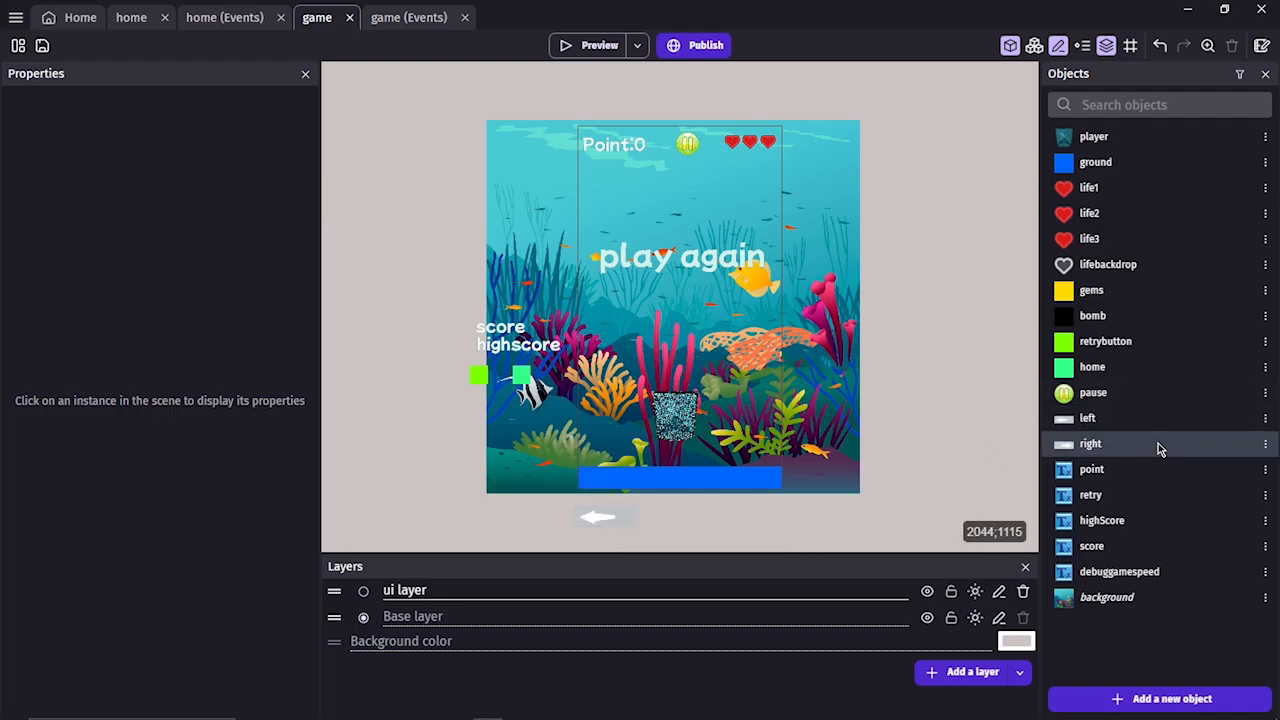
{"action": "left_click_drag", "start_coordinate": [1078, 452], "coordinate": [696, 519]}
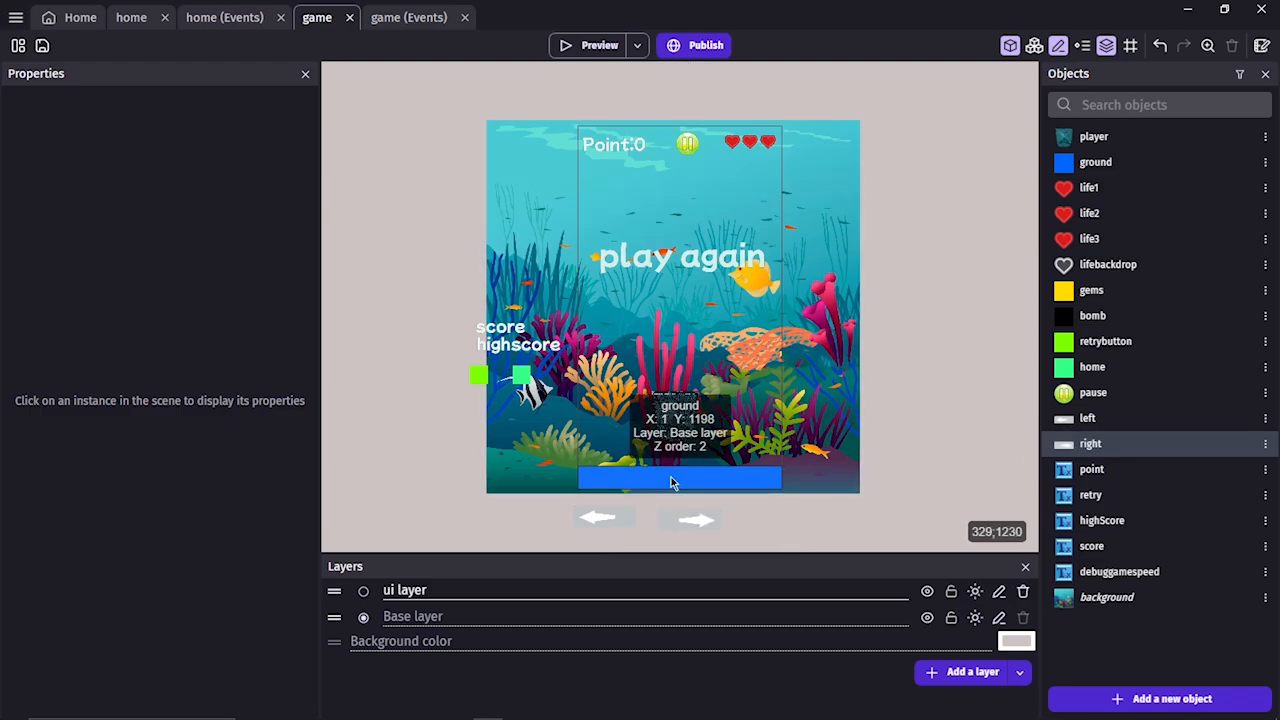
Cover the ground with the two arrow buttons, left half first, setting the right one at about X 360, Y 1199 with a width of 361.
{"action": "left_click", "coordinate": [605, 522]}
{"action": "left_click_drag", "start_coordinate": [607, 525], "coordinate": [731, 478]}
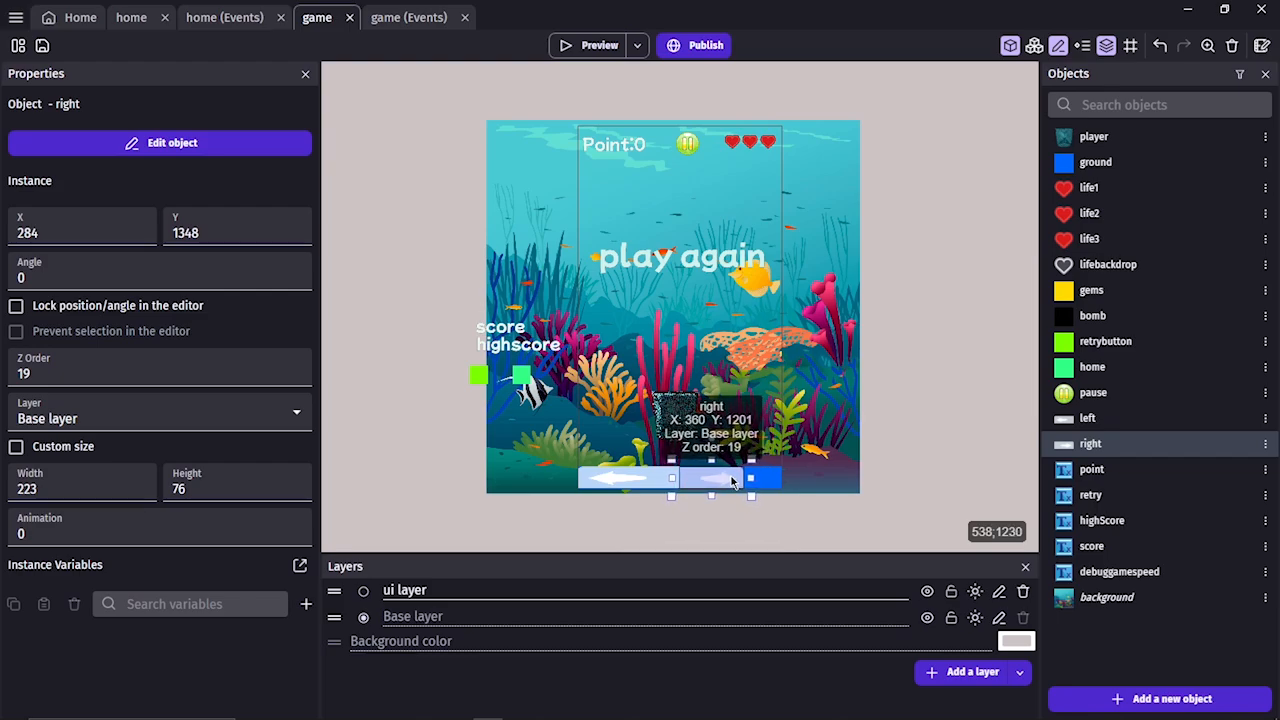
{"action": "left_click_drag", "start_coordinate": [731, 481], "coordinate": [786, 477]}
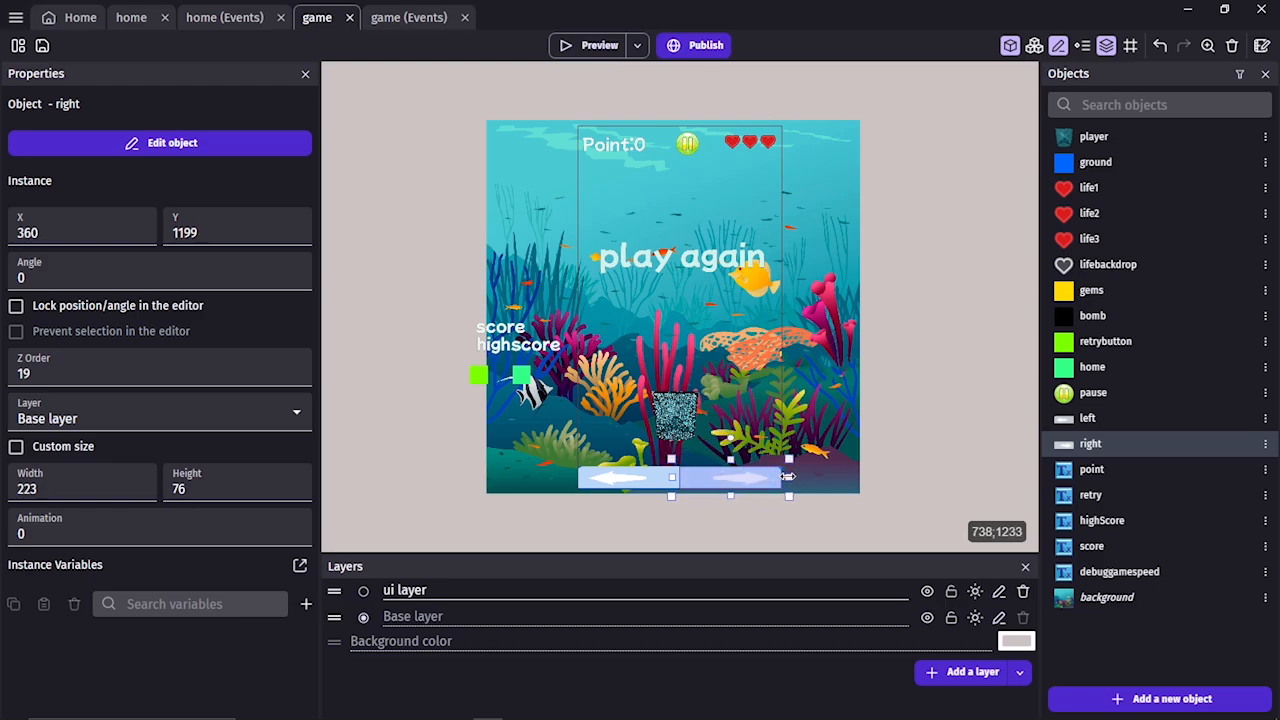
{"action": "left_click_drag", "start_coordinate": [789, 477], "coordinate": [790, 477]}
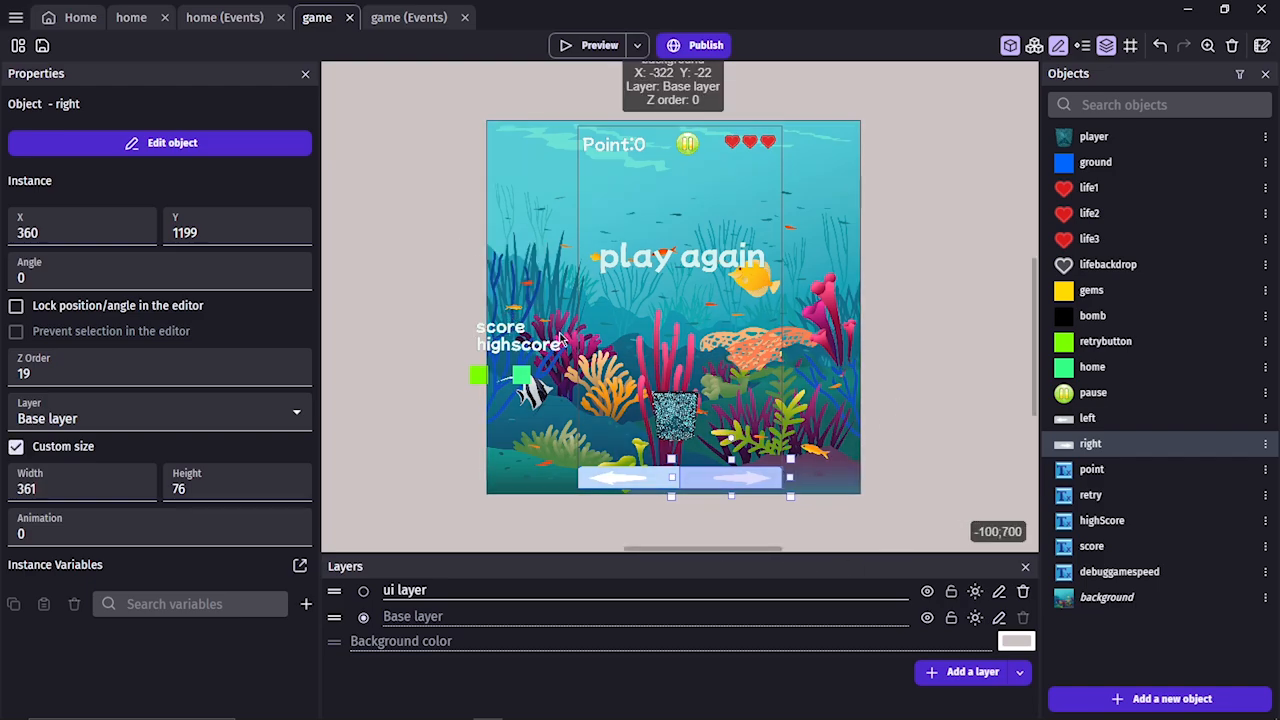
Replace the green square sprite of the retrybutton object with the circular retry arrow image, copying the file into the project folder, and apply the changes.
{"action": "left_click", "coordinate": [479, 382]}
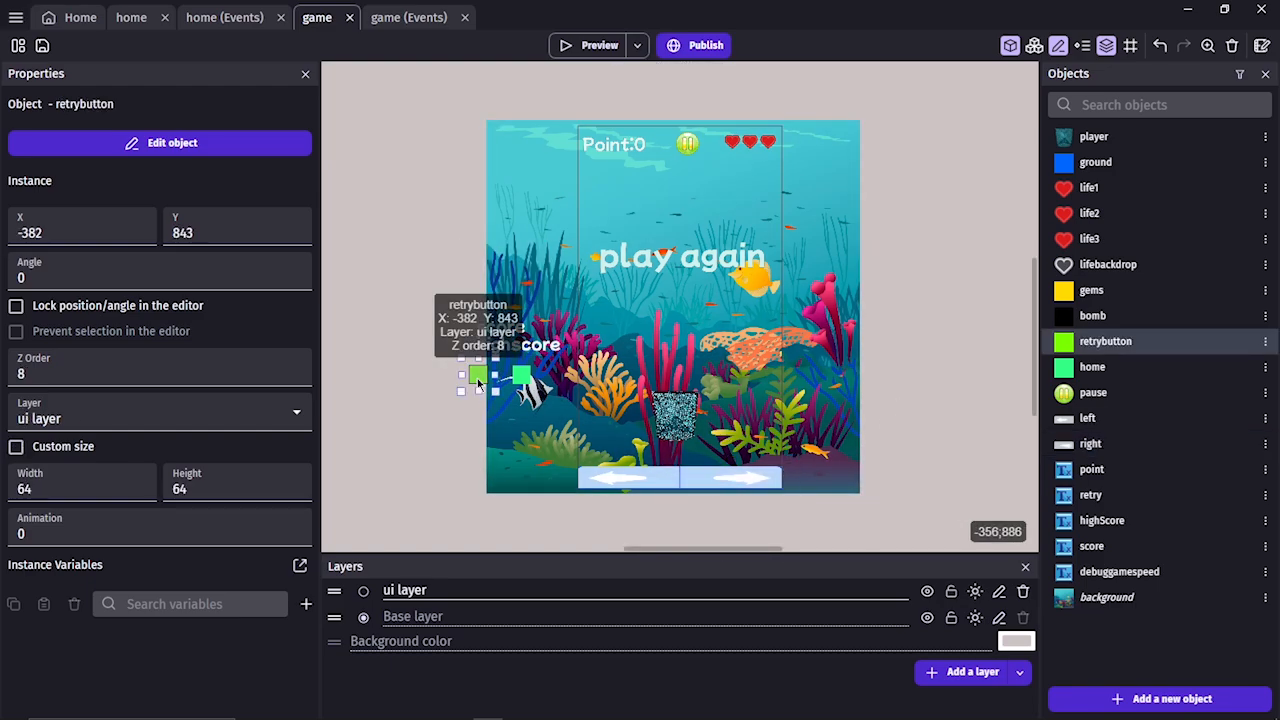
{"action": "double_click", "coordinate": [479, 382]}
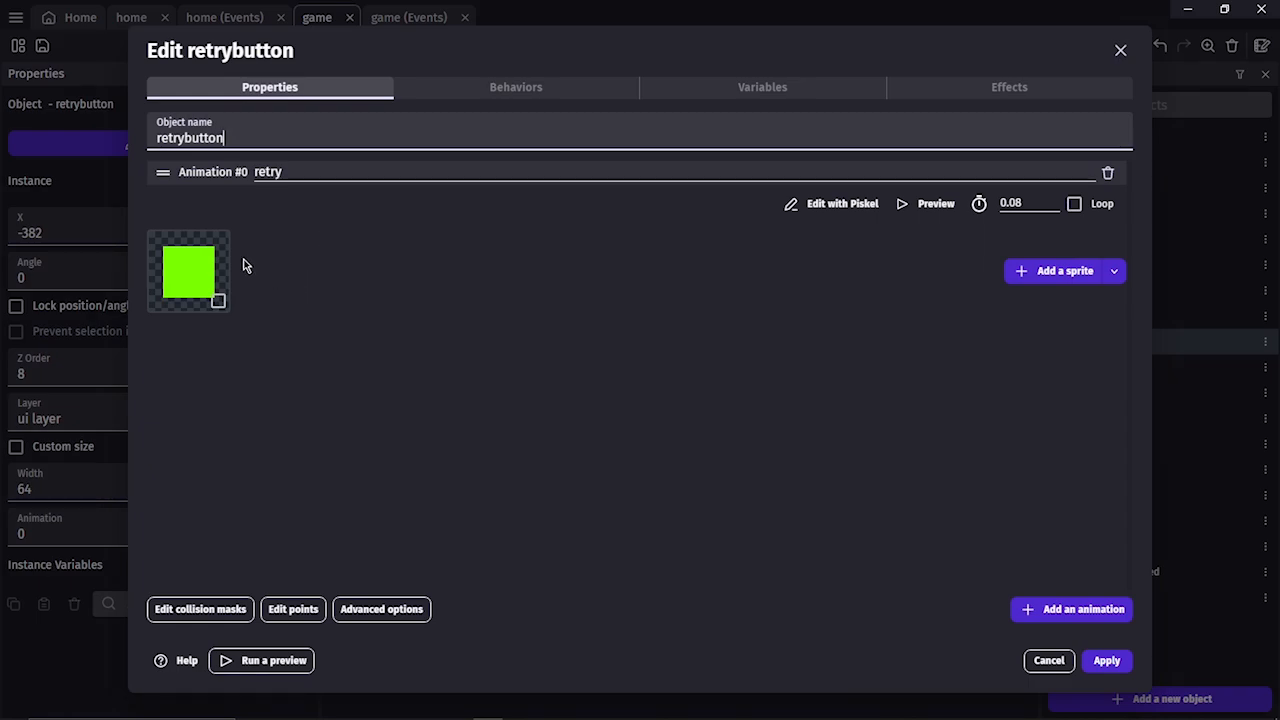
{"action": "left_click", "coordinate": [219, 301]}
{"action": "right_click", "coordinate": [247, 305]}
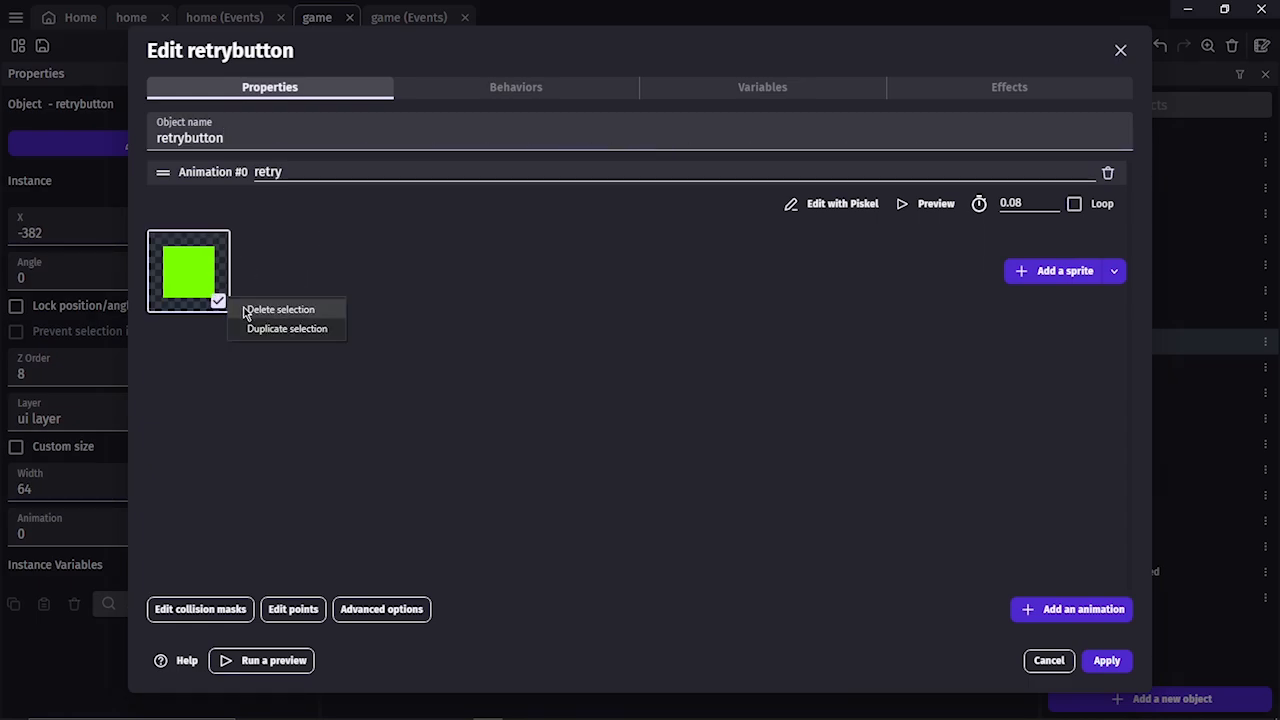
{"action": "left_click", "coordinate": [250, 310]}
{"action": "left_click", "coordinate": [1030, 271]}
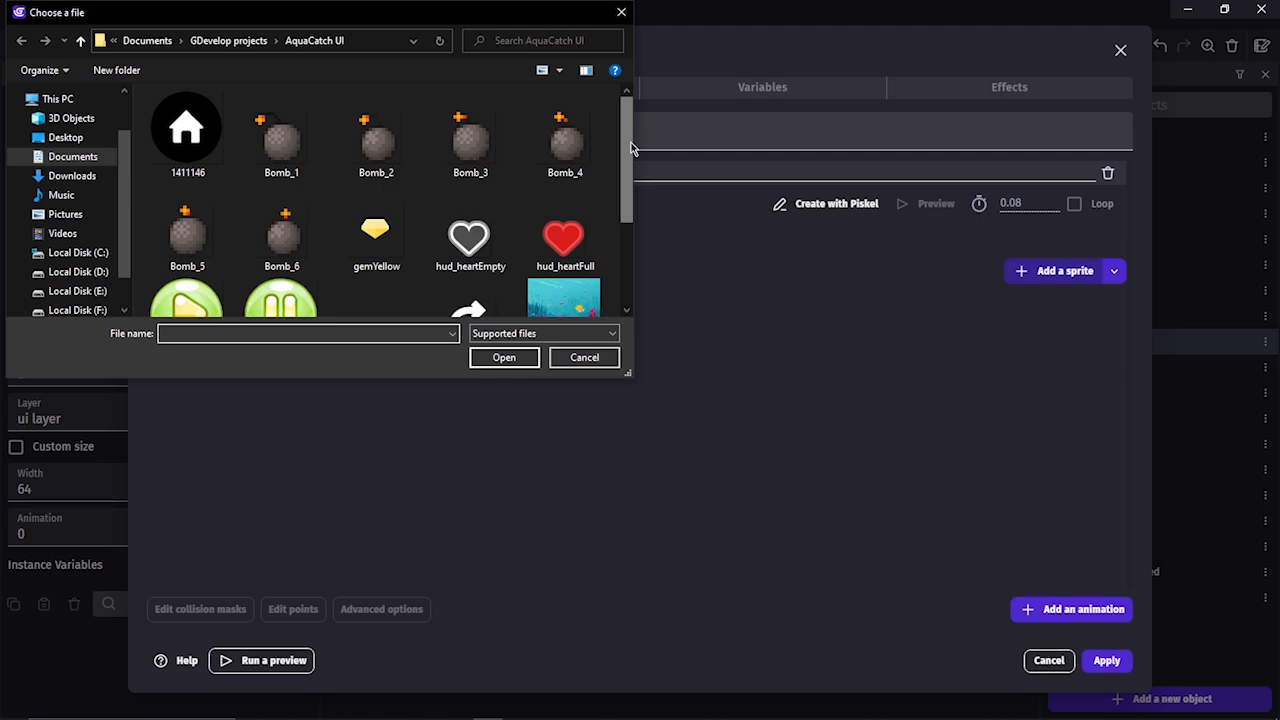
{"action": "scroll", "coordinate": [630, 148], "scroll_direction": "down", "scroll_amount": 2}
{"action": "double_click", "coordinate": [471, 183]}
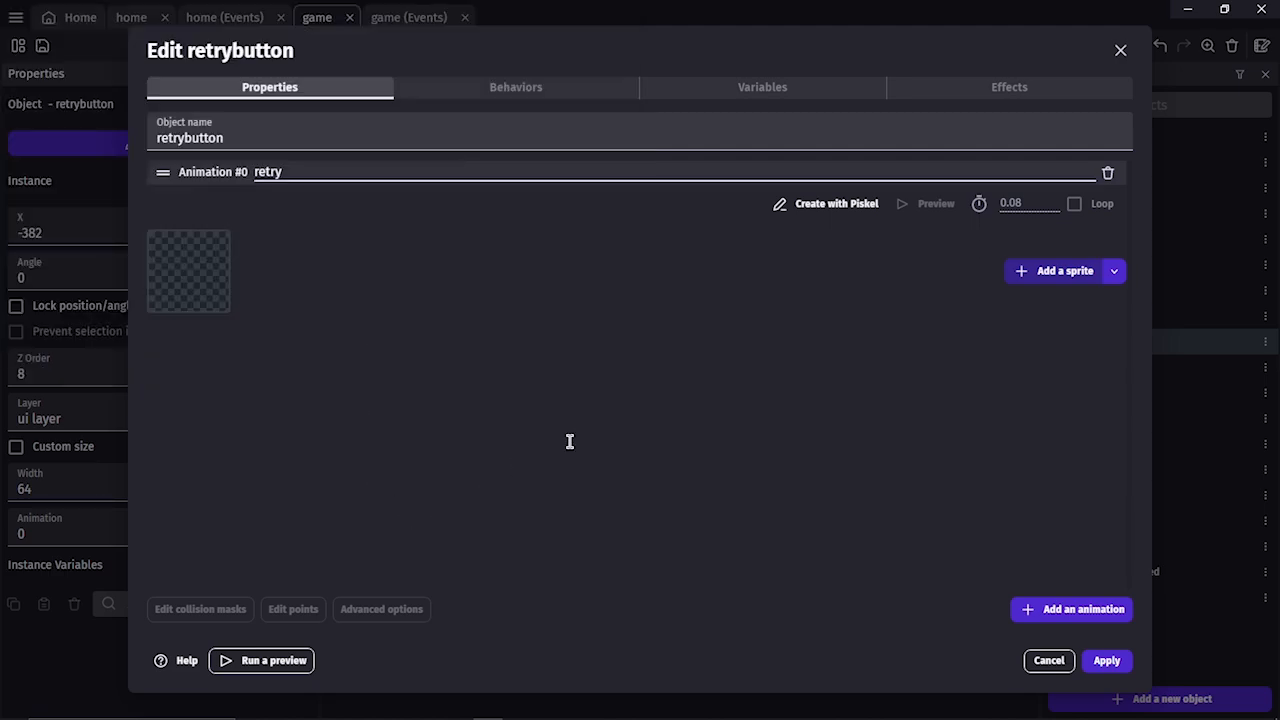
{"action": "left_click", "coordinate": [758, 372]}
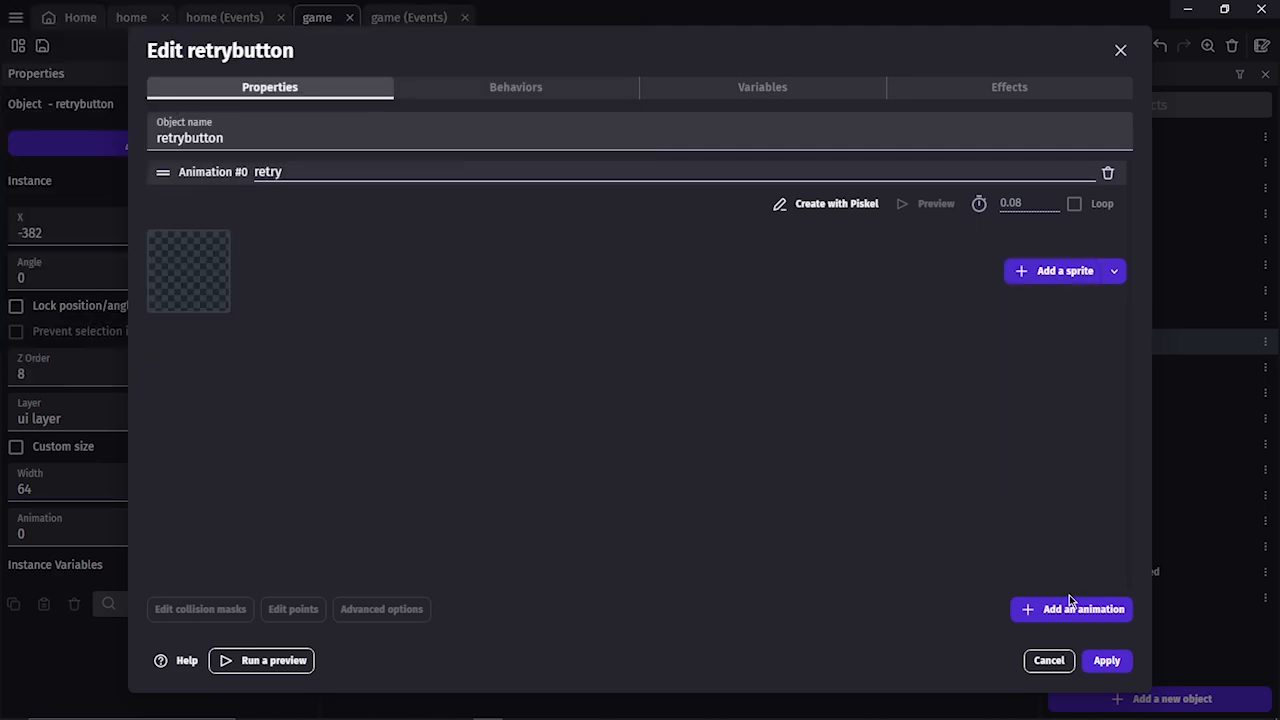
{"action": "left_click", "coordinate": [1106, 661]}
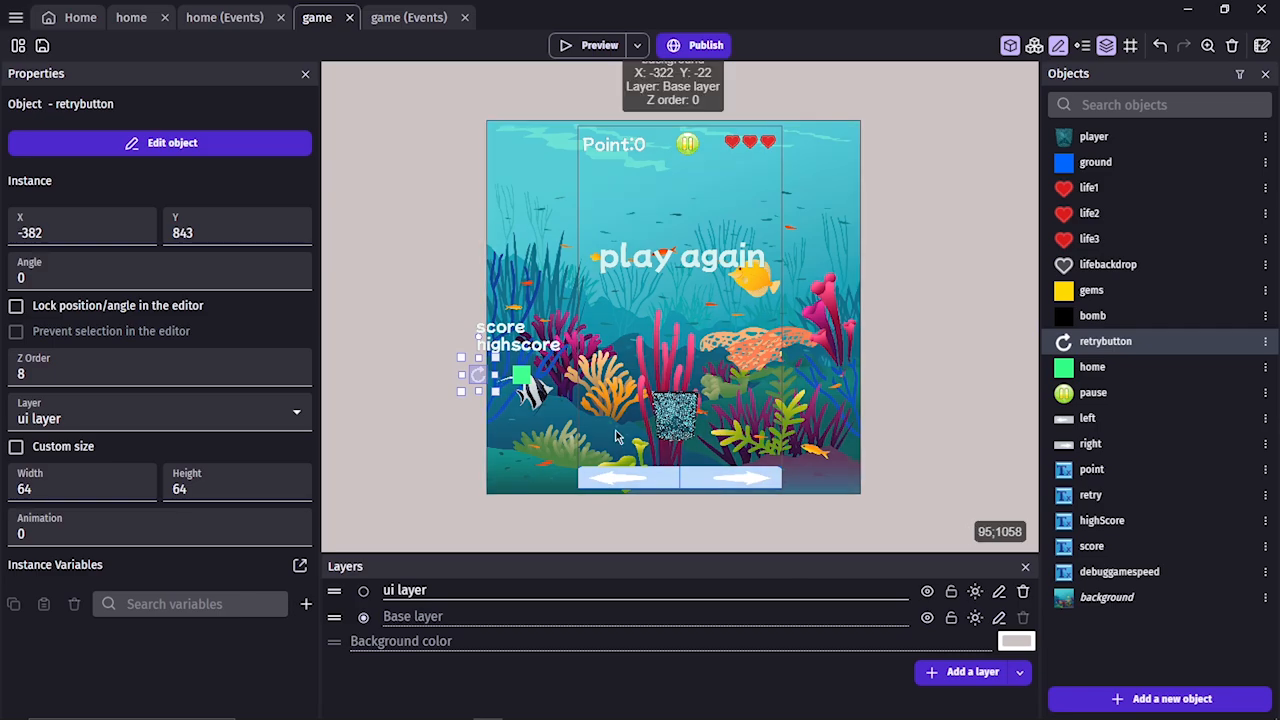
Replace the green square sprite of the home object with the 1411146 house image, copying the file into the project folder, and apply the changes.
{"action": "double_click", "coordinate": [522, 378]}
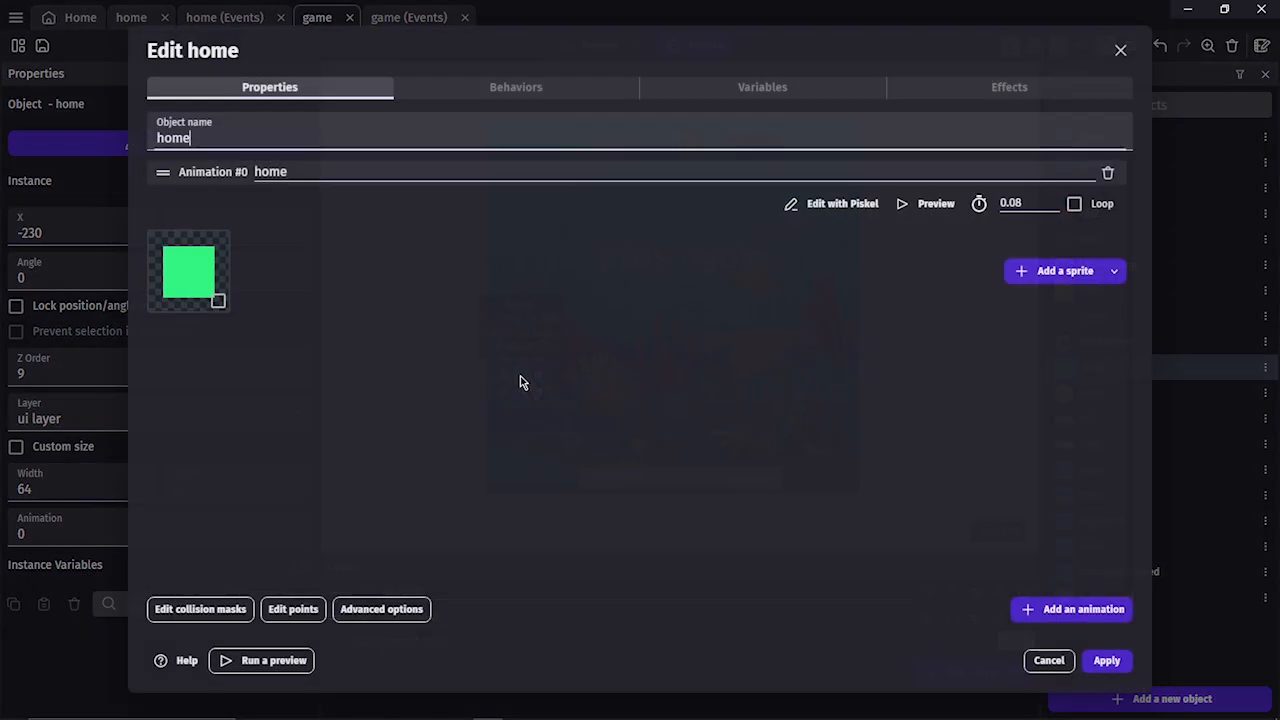
{"action": "left_click", "coordinate": [216, 299]}
{"action": "right_click", "coordinate": [217, 299]}
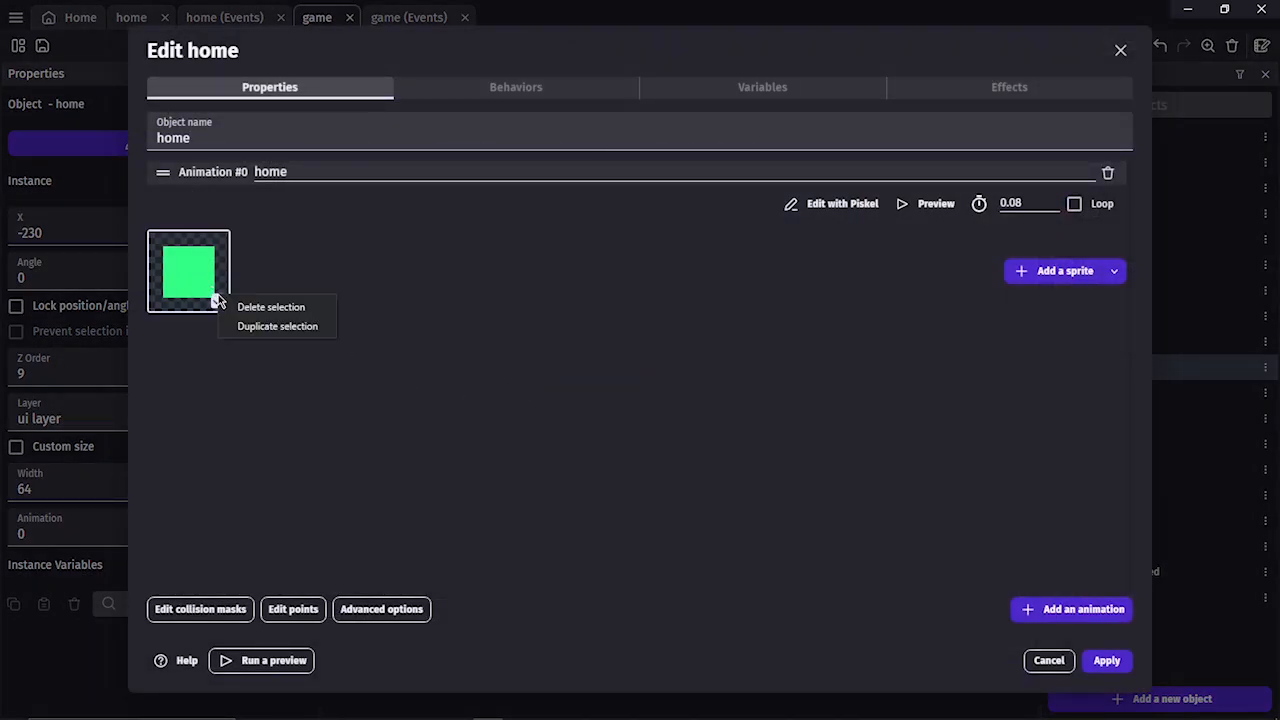
{"action": "left_click", "coordinate": [240, 308]}
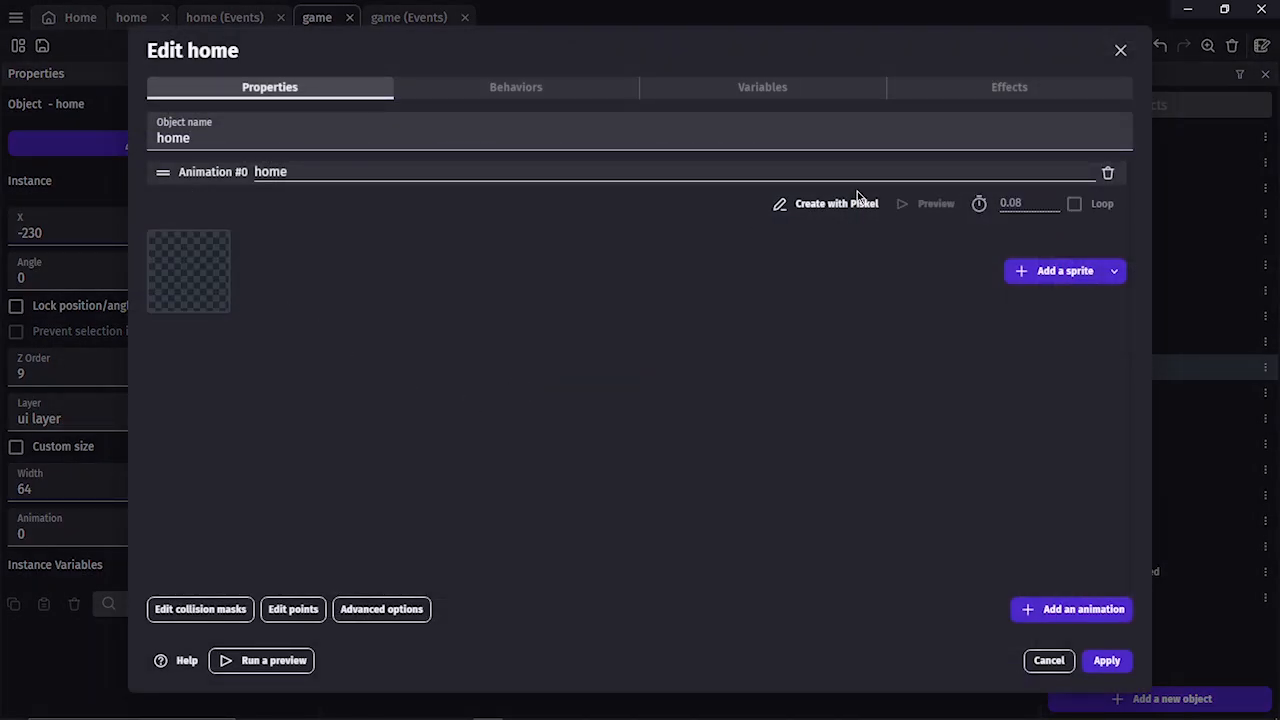
{"action": "left_click", "coordinate": [1025, 271]}
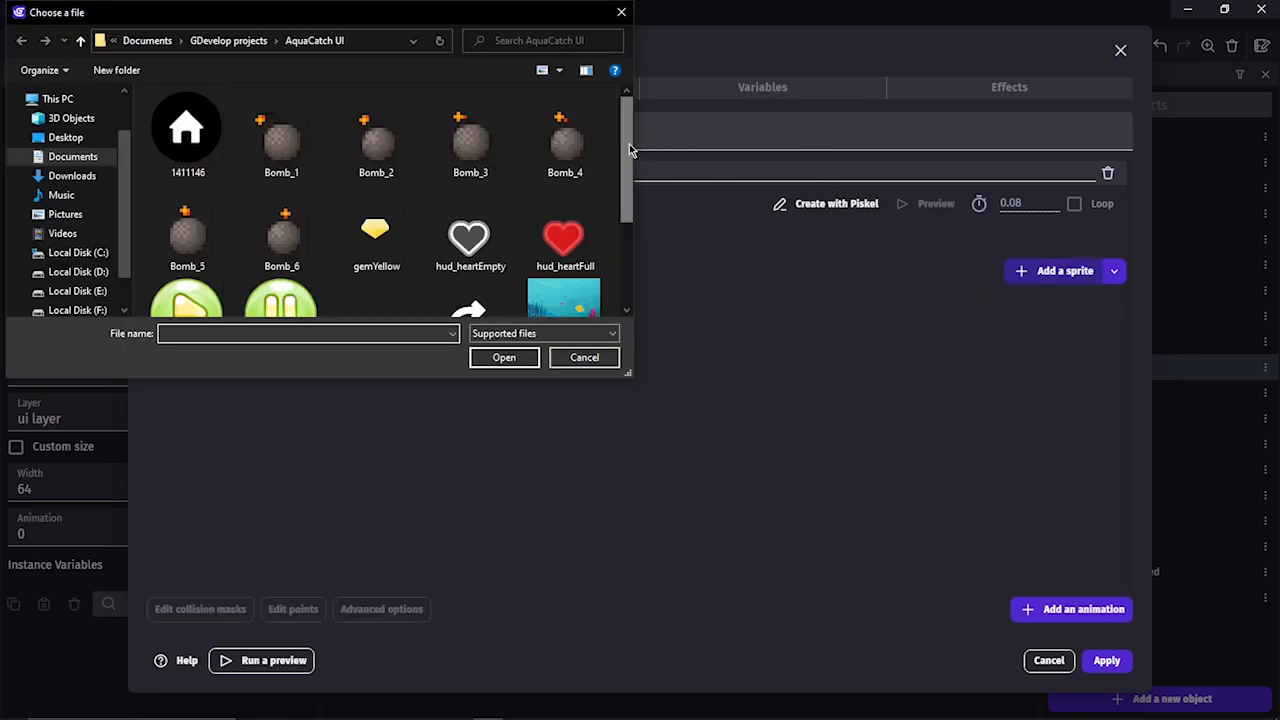
{"action": "double_click", "coordinate": [197, 115]}
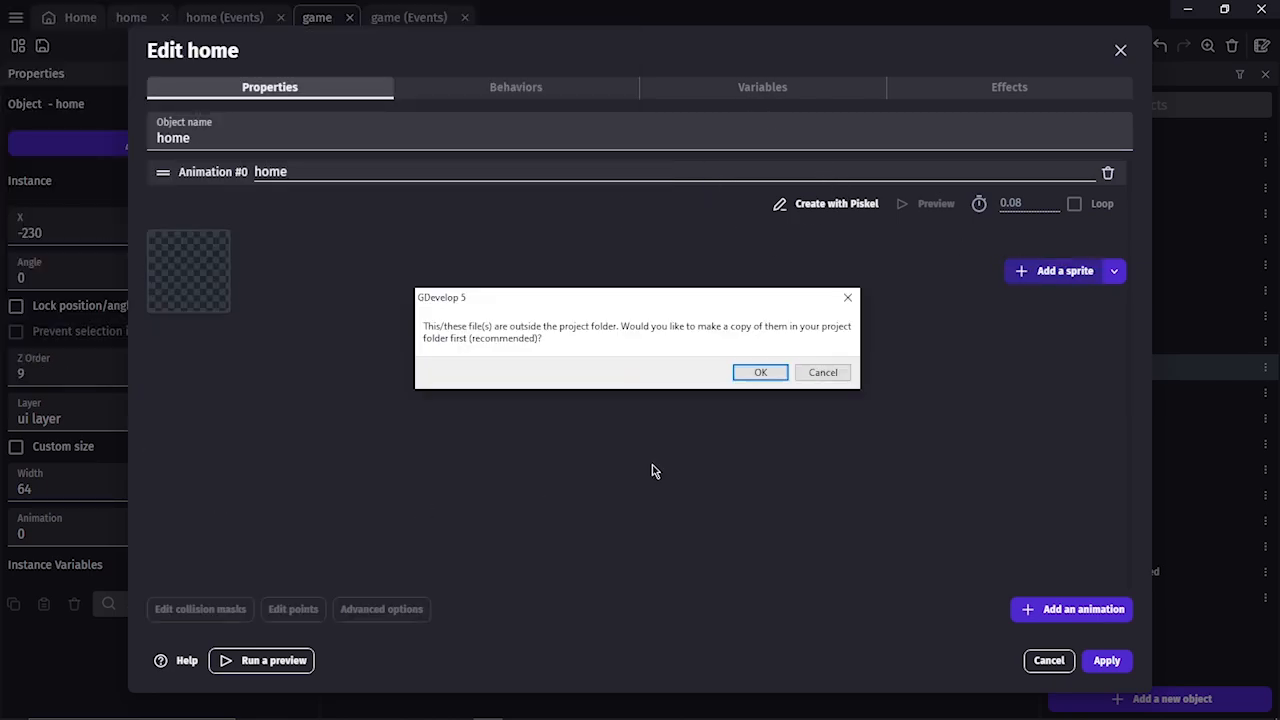
{"action": "left_click", "coordinate": [766, 372]}
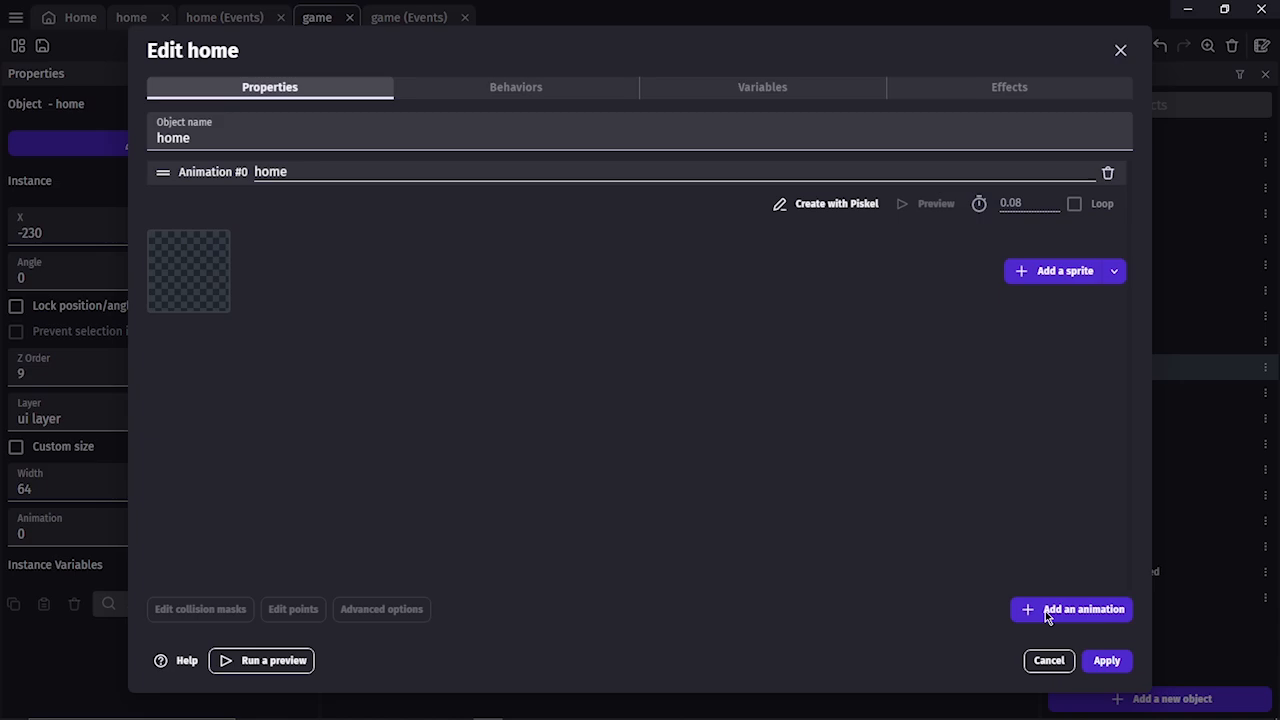
{"action": "left_click", "coordinate": [1106, 661]}
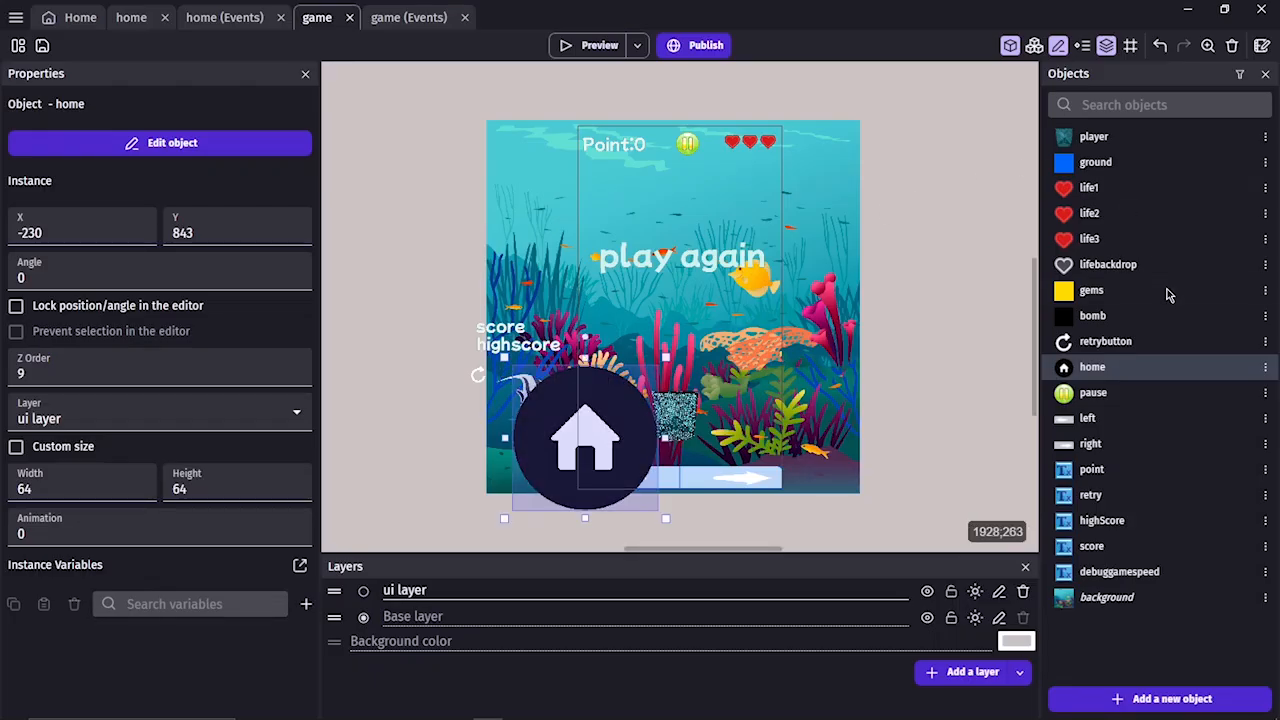
Replace the yellow square sprite of the gems object with the gemYellow image, copying the file into the project folder, and apply the changes.
{"action": "double_click", "coordinate": [1100, 300]}
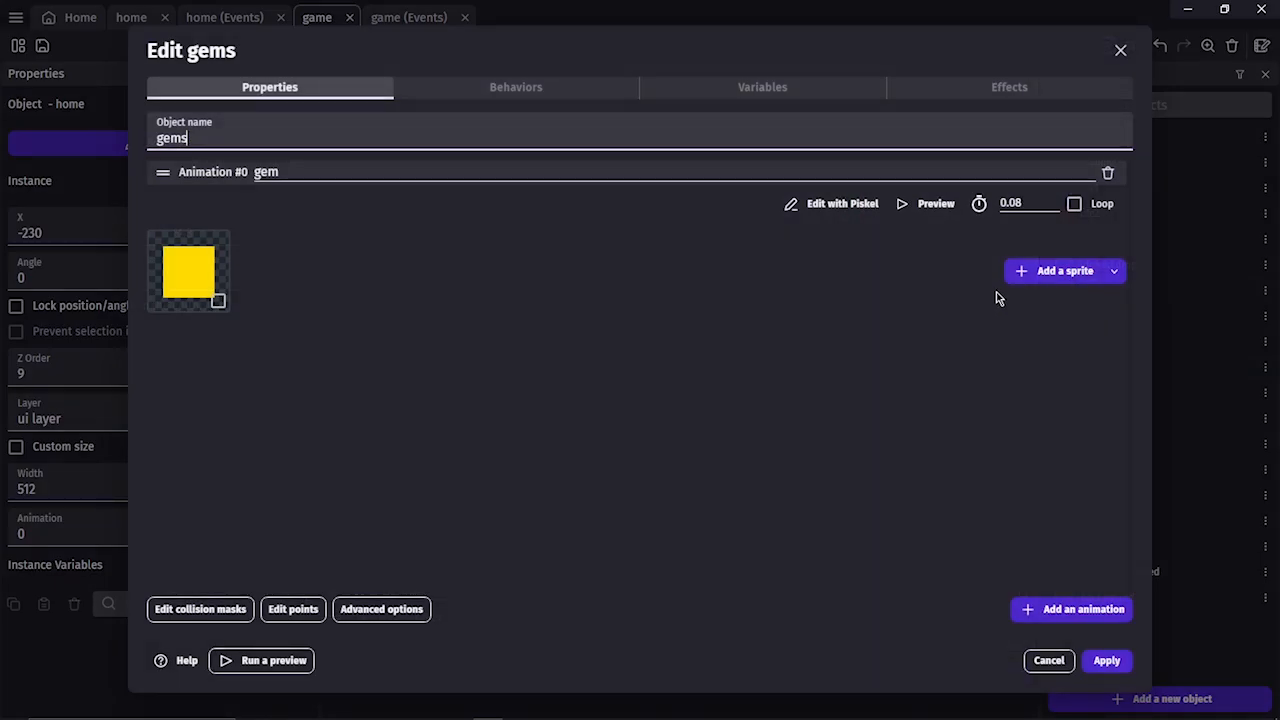
{"action": "left_click", "coordinate": [218, 303]}
{"action": "right_click", "coordinate": [236, 306]}
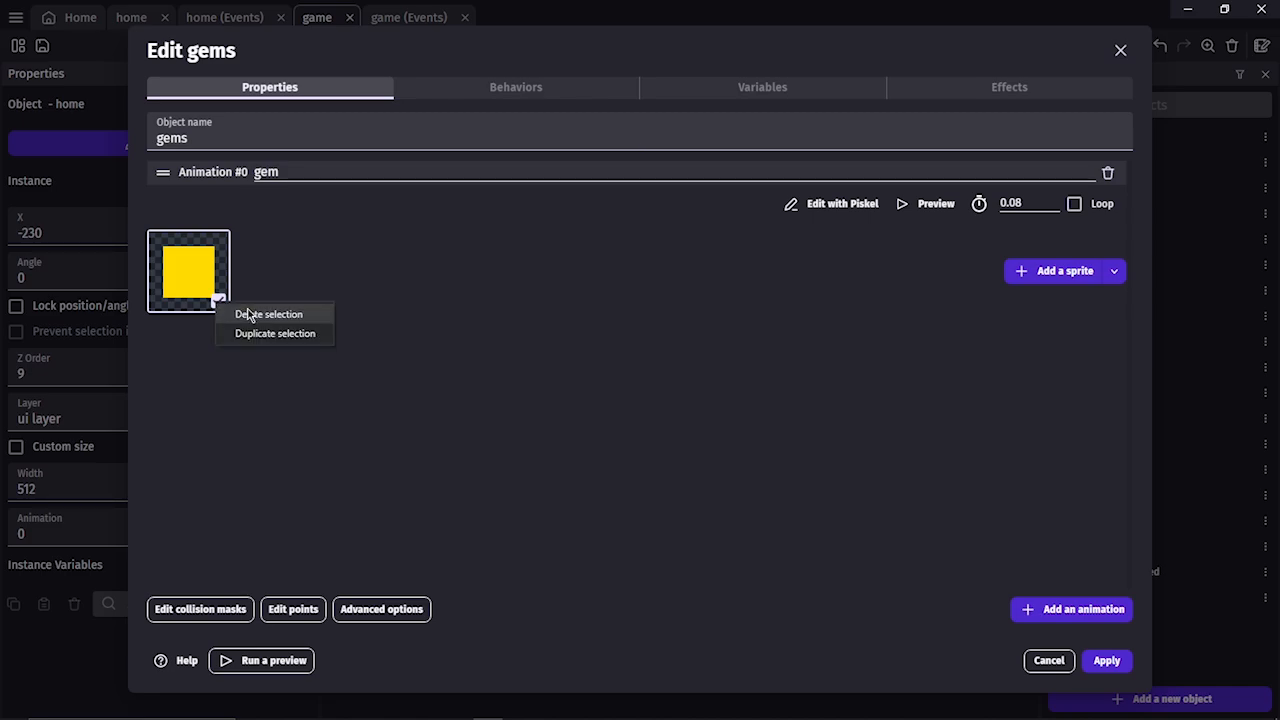
{"action": "left_click", "coordinate": [250, 314]}
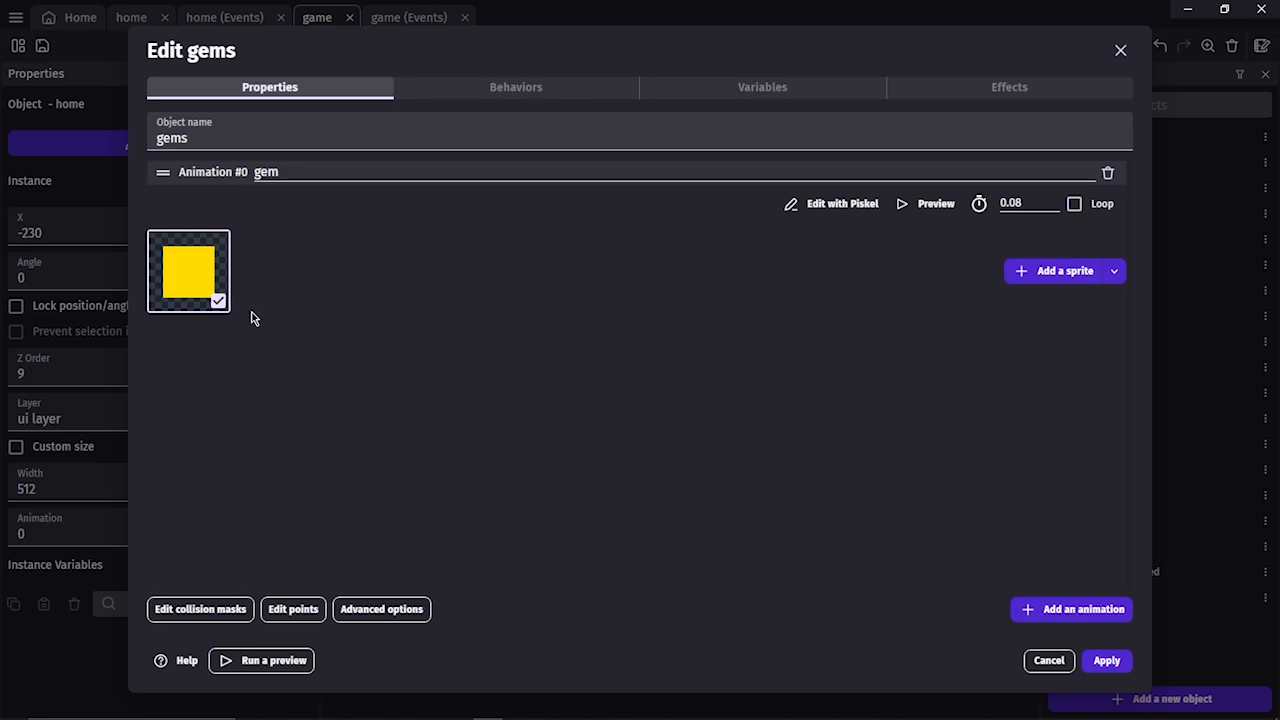
{"action": "left_click", "coordinate": [1045, 271]}
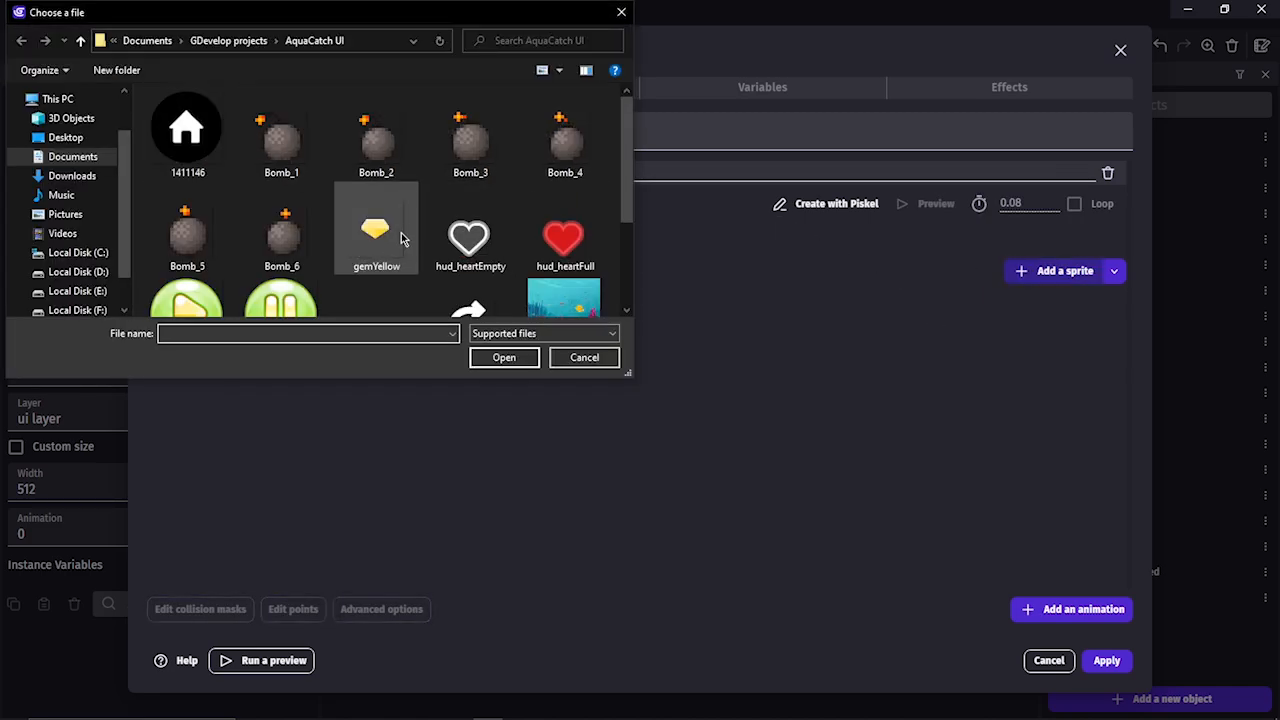
{"action": "double_click", "coordinate": [398, 240]}
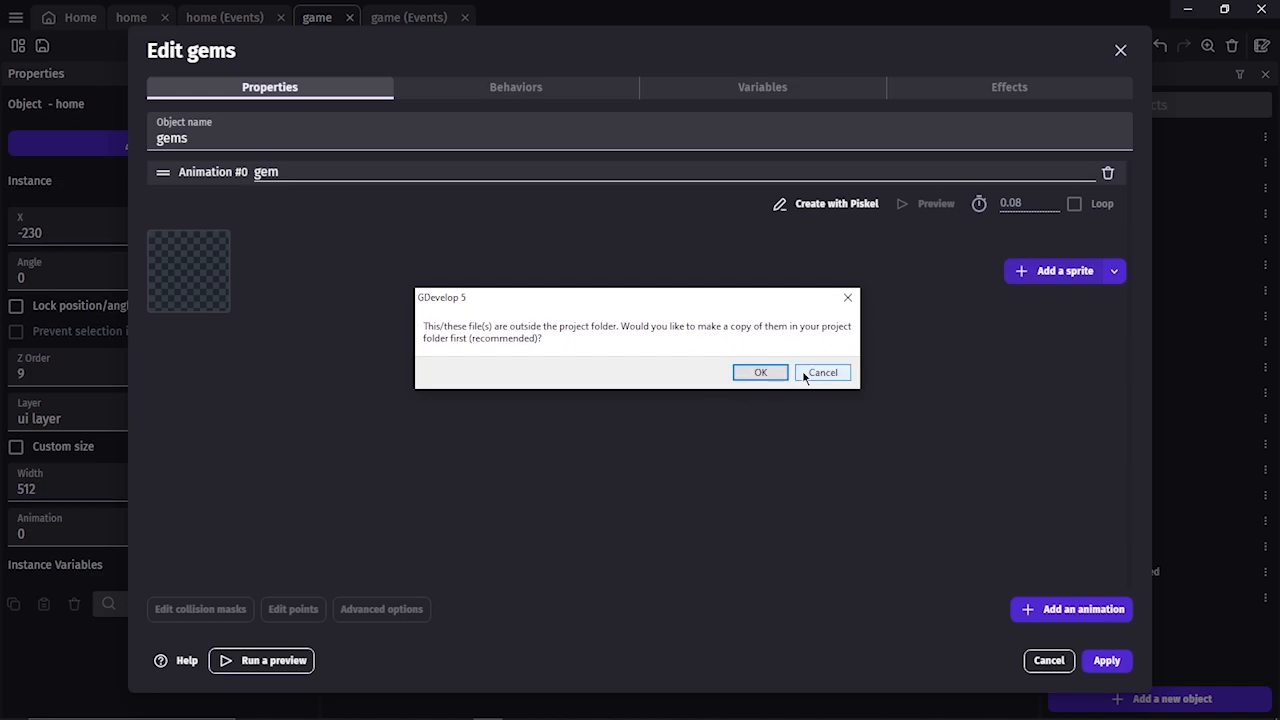
{"action": "left_click", "coordinate": [772, 375]}
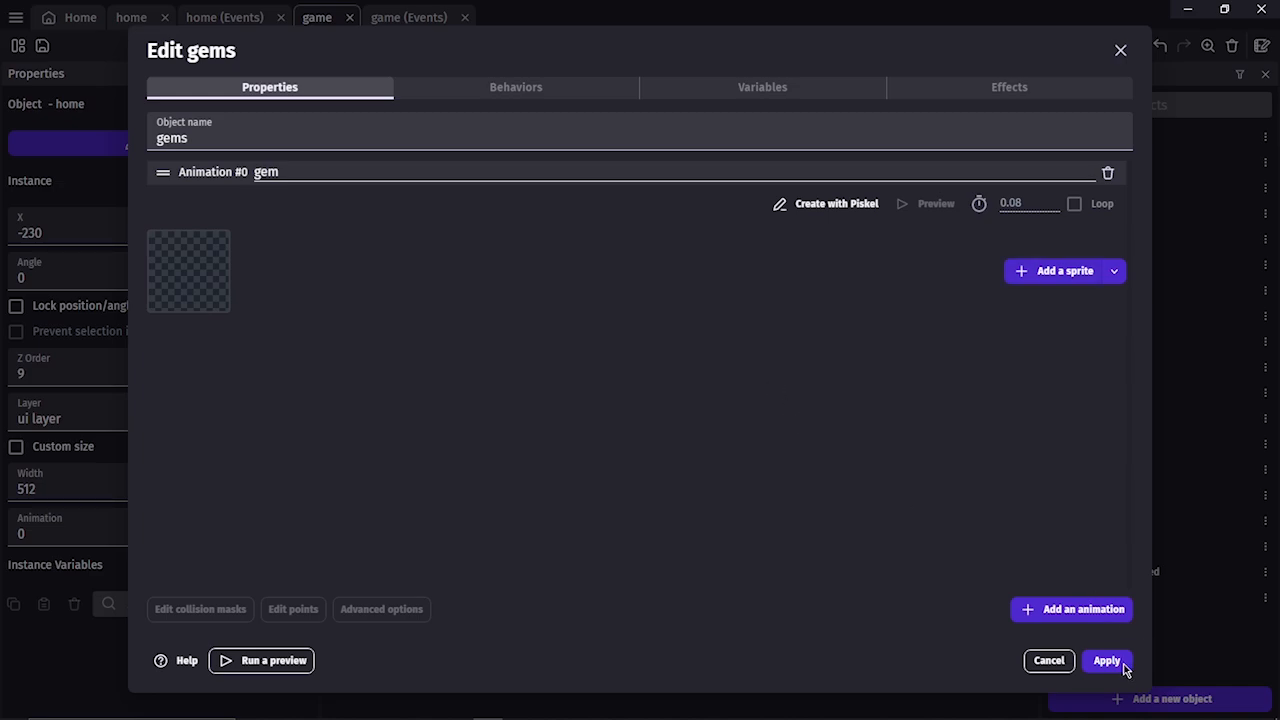
{"action": "left_click", "coordinate": [1120, 664]}
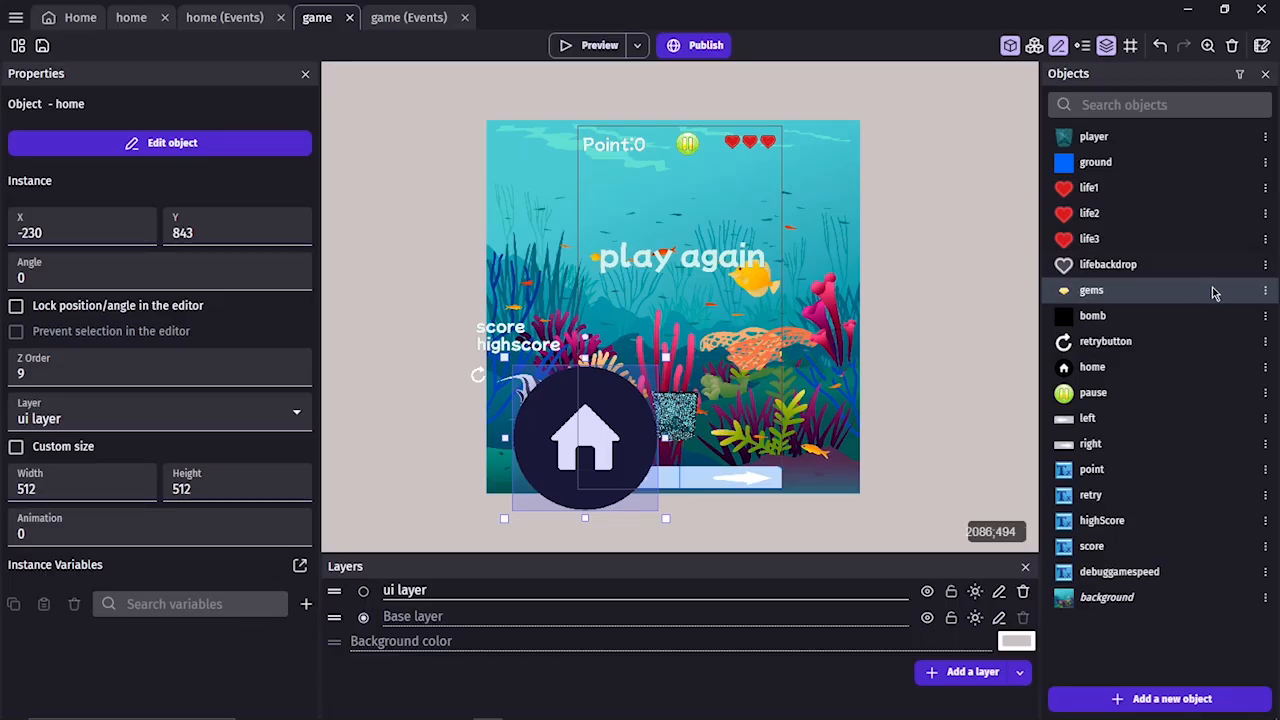
Replace the black square sprite of the bomb object with the six frames Bomb_1 to Bomb_6, copying the files into the project folder.
{"action": "double_click", "coordinate": [1148, 322]}
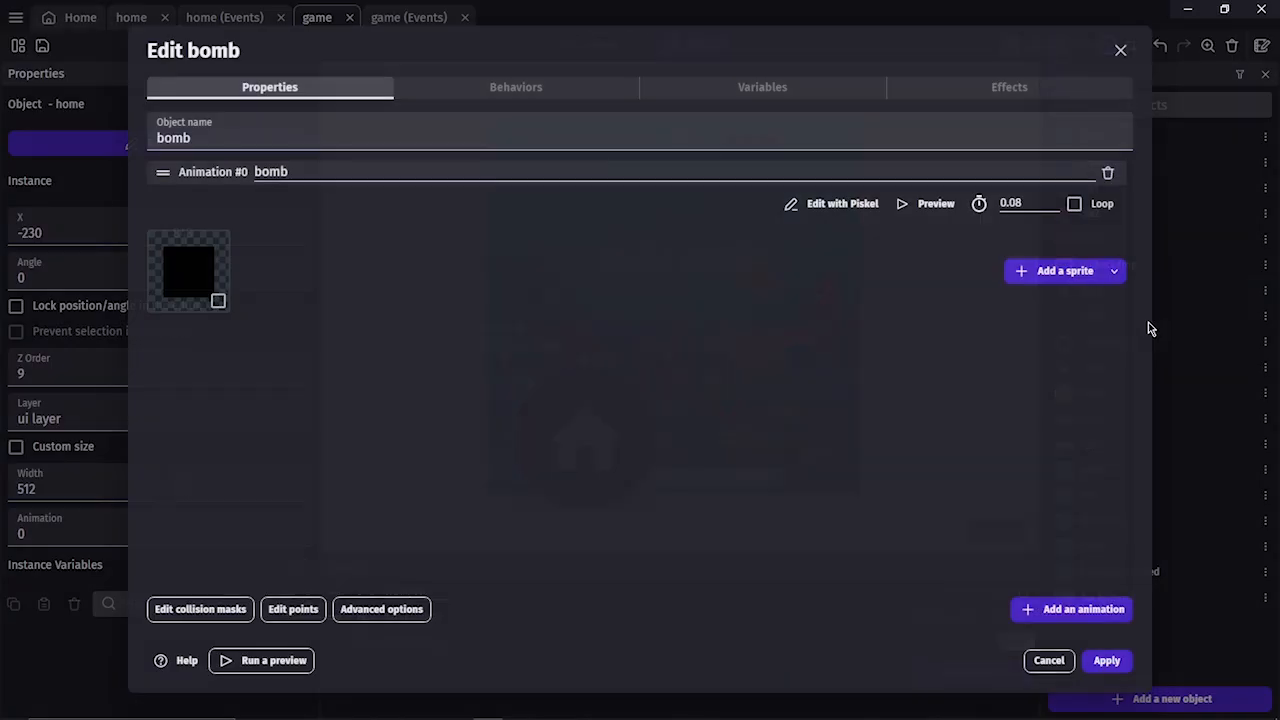
{"action": "right_click", "coordinate": [216, 302]}
{"action": "left_click", "coordinate": [230, 308]}
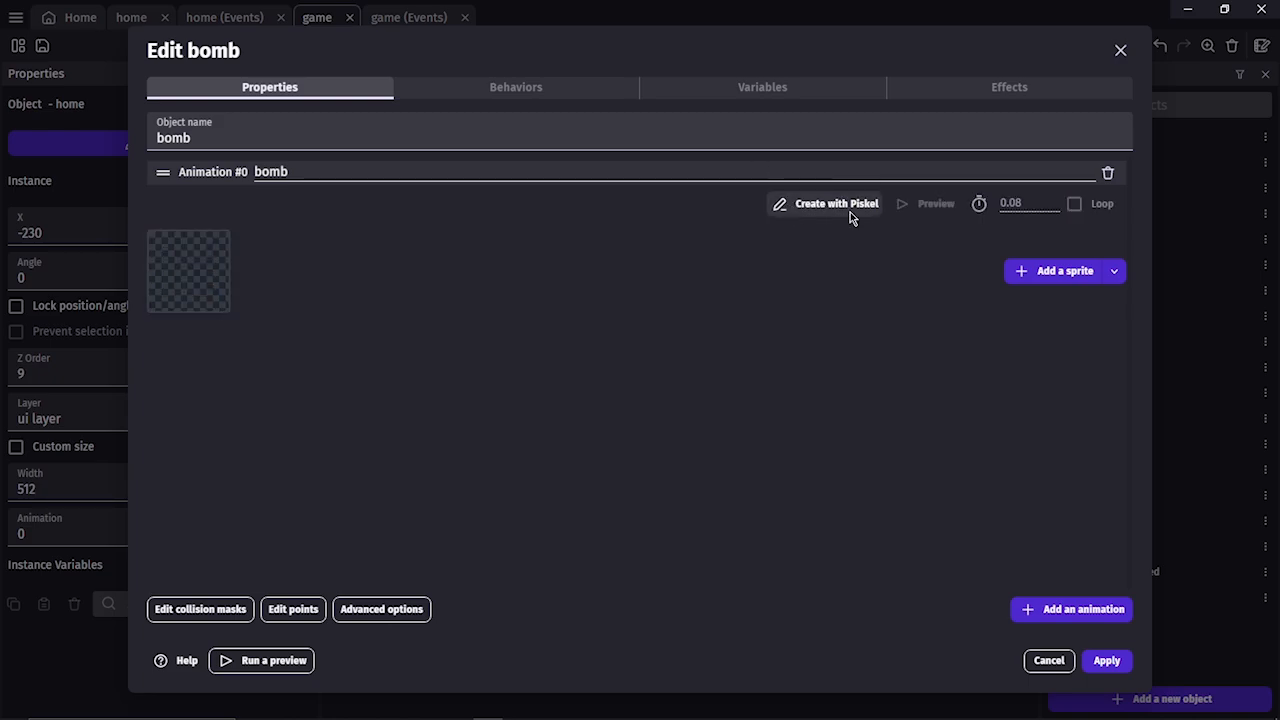
{"action": "left_click", "coordinate": [1060, 271]}
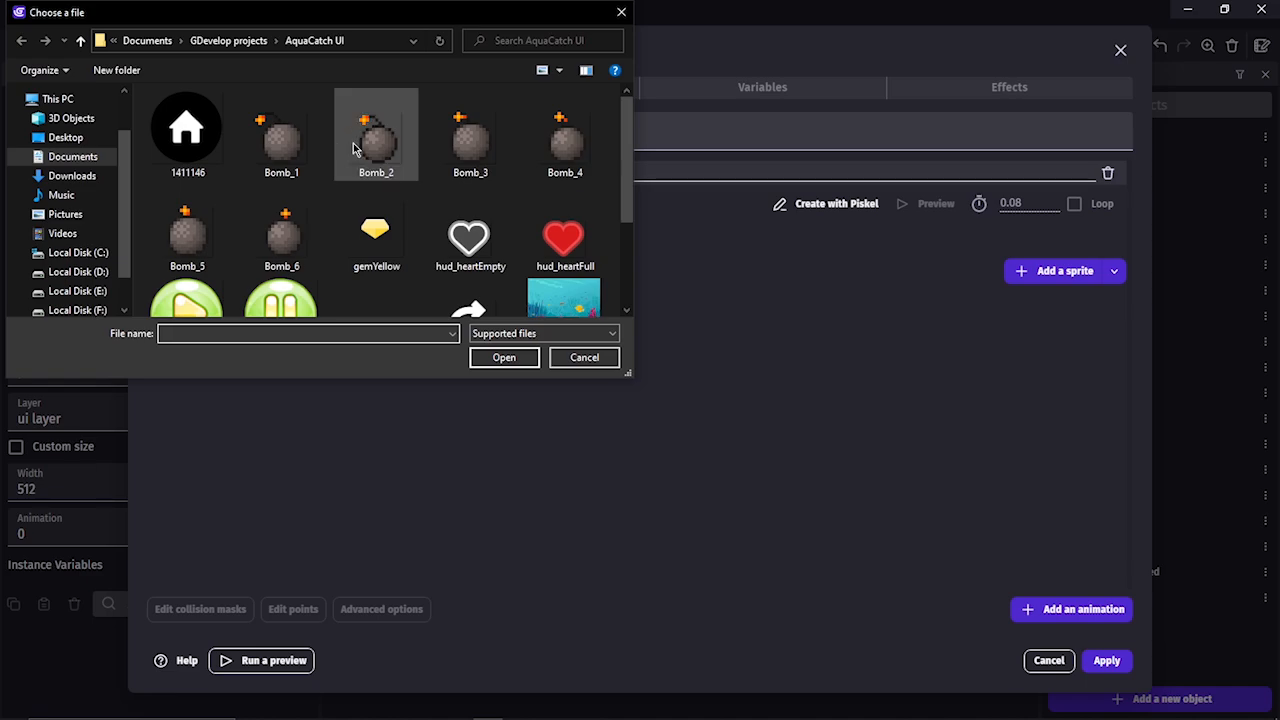
{"action": "left_click", "coordinate": [266, 163]}
{"action": "left_click", "coordinate": [267, 277], "text": "shift"}
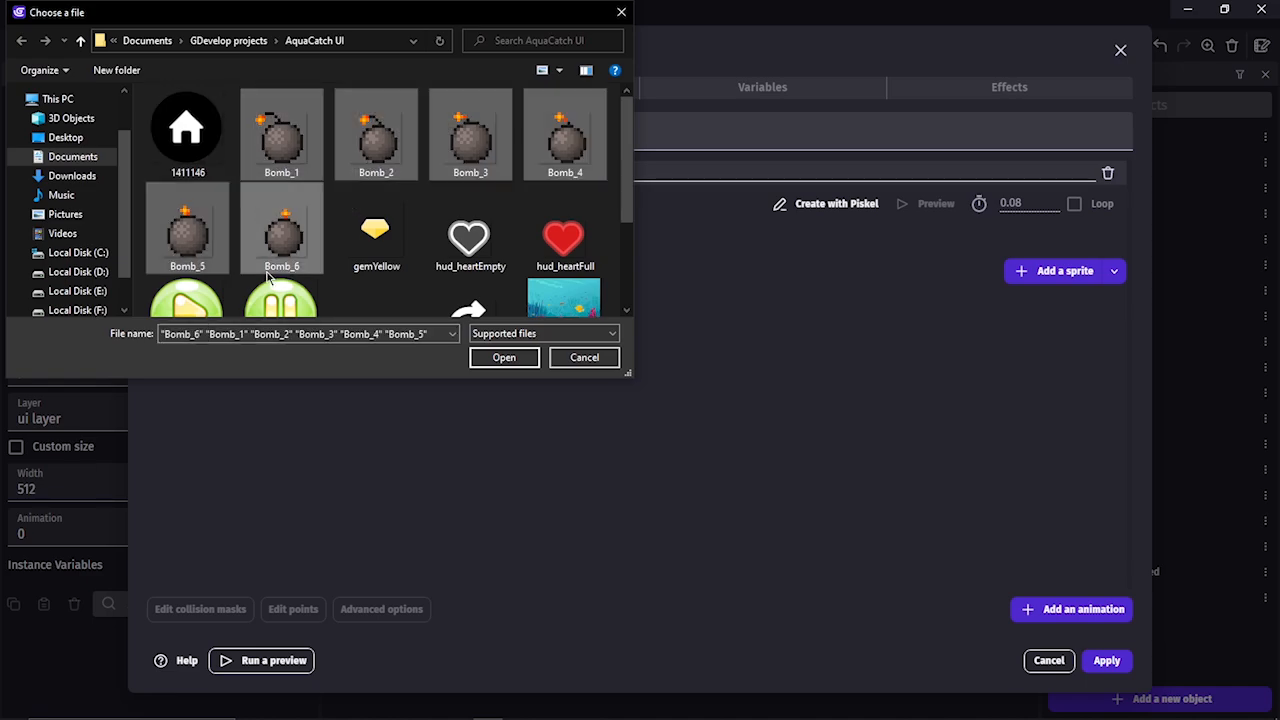
{"action": "left_click", "coordinate": [295, 150]}
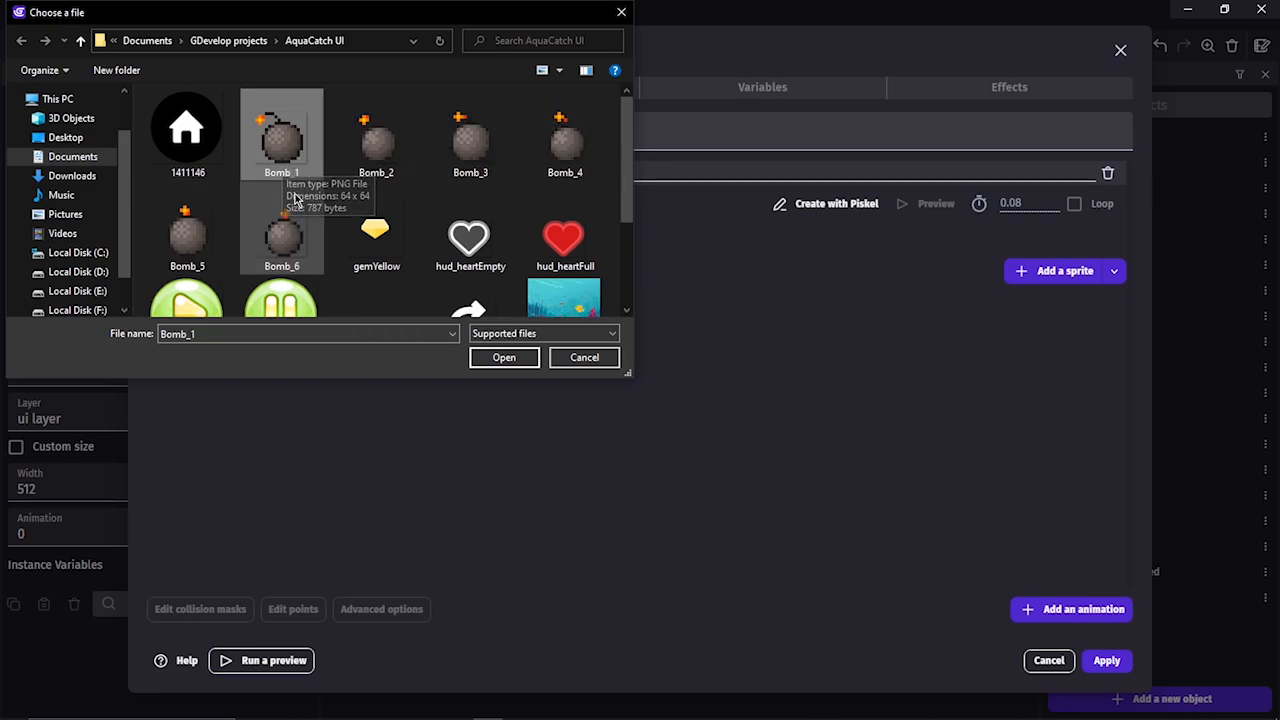
{"action": "left_click", "coordinate": [290, 245], "text": "ctrl"}
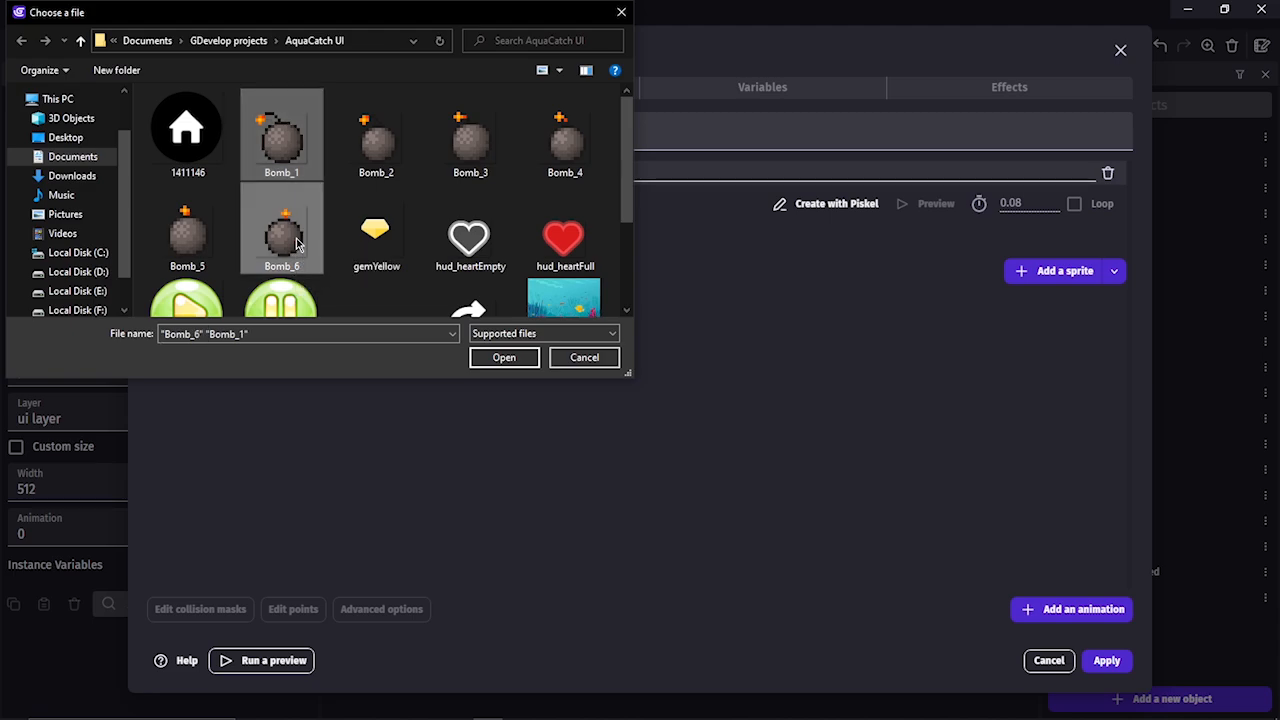
{"action": "left_click", "coordinate": [307, 135]}
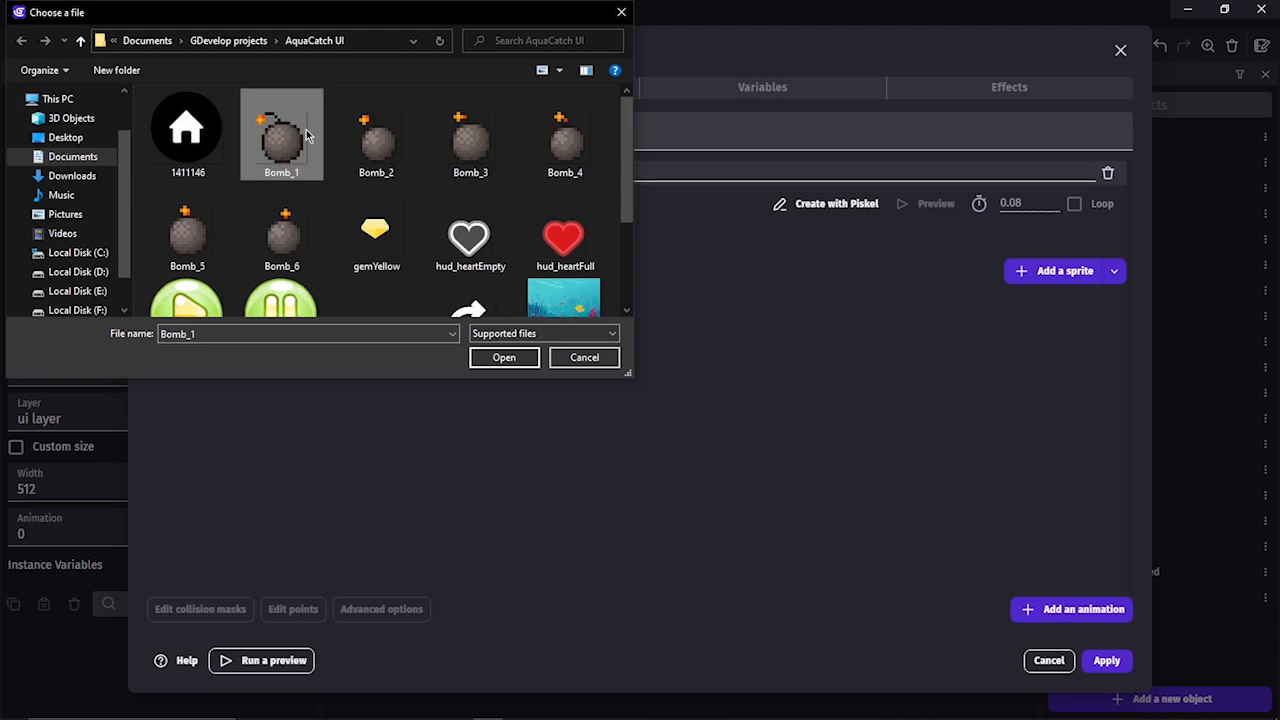
{"action": "left_click", "coordinate": [300, 252], "text": "shift"}
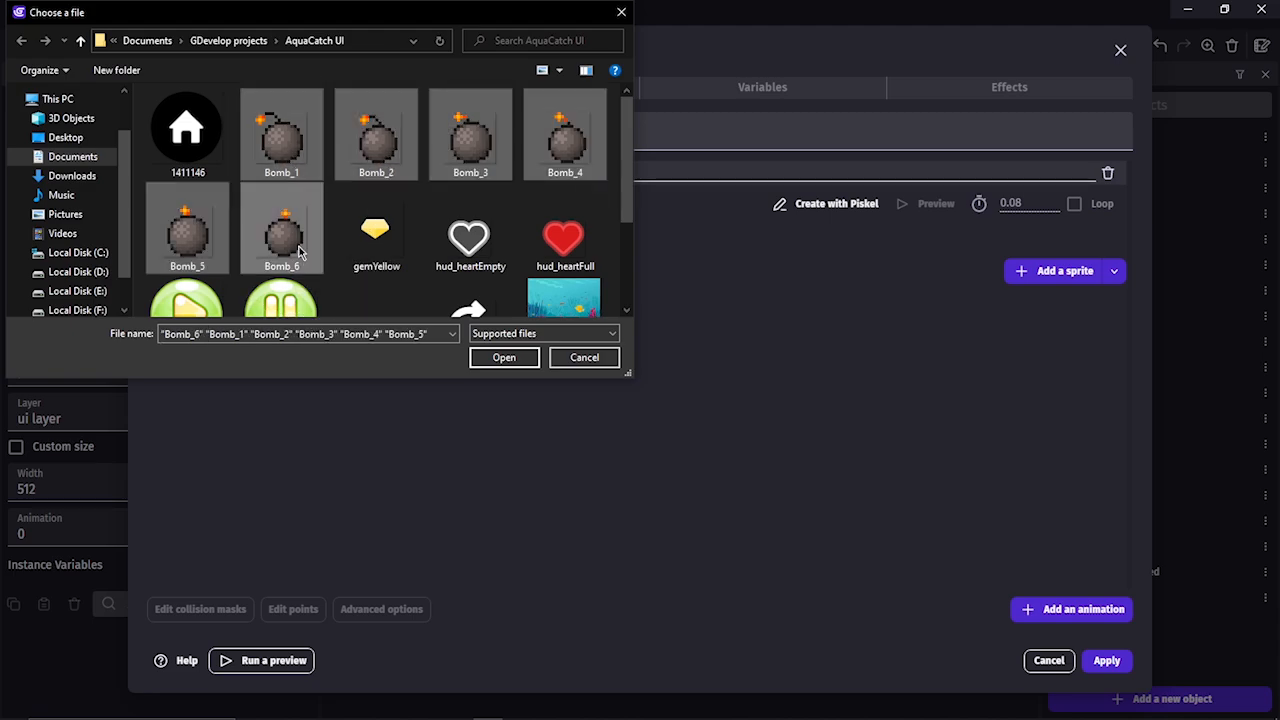
{"action": "left_click", "coordinate": [278, 150]}
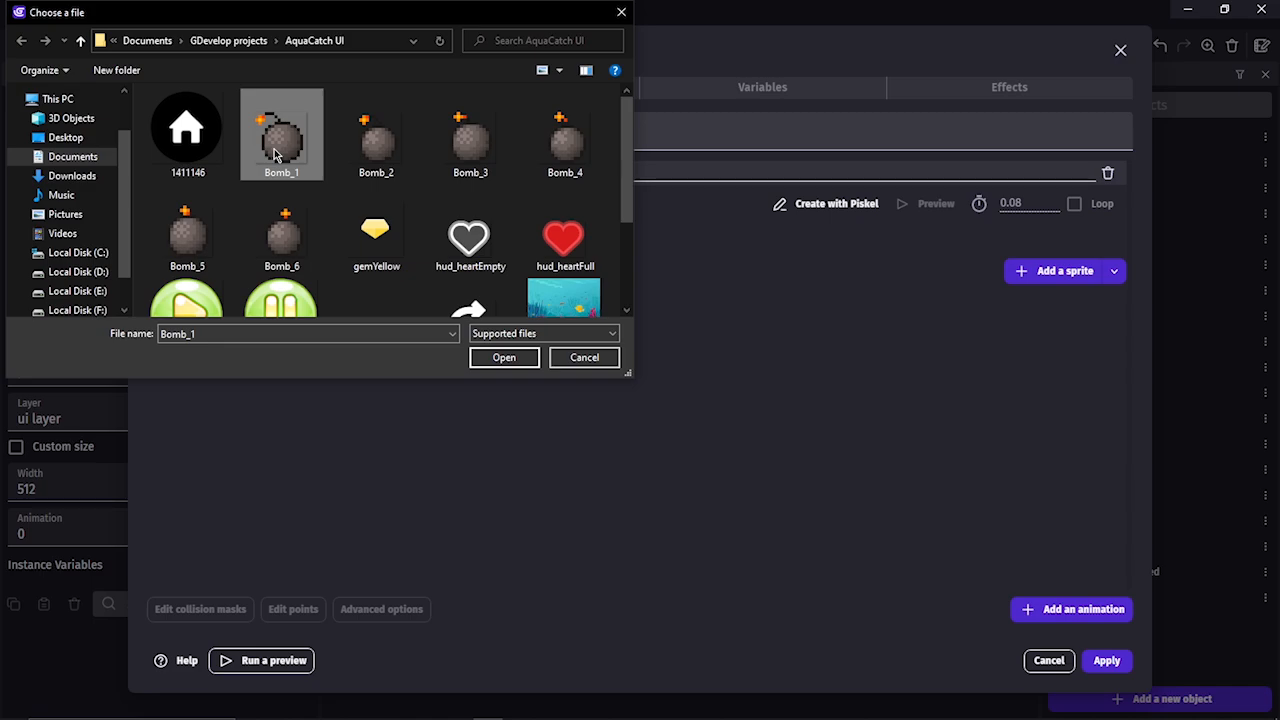
{"action": "left_click", "coordinate": [296, 255], "text": "shift"}
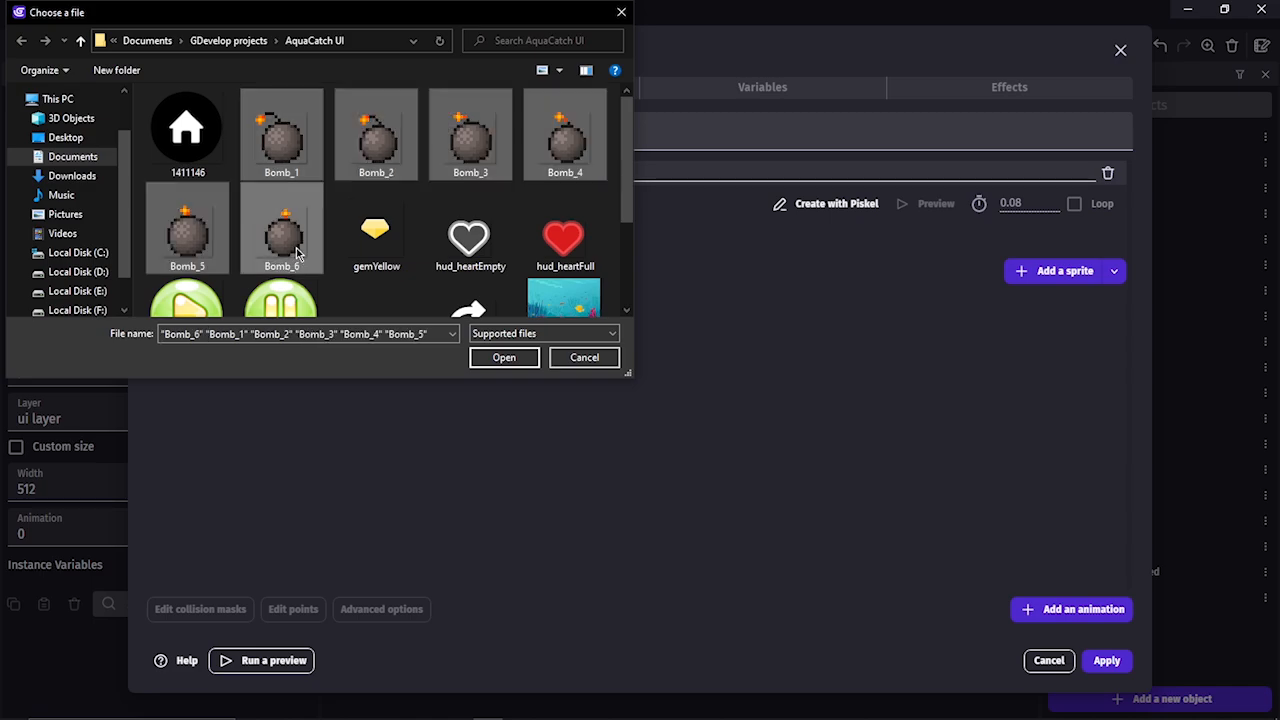
{"action": "left_click", "coordinate": [506, 360]}
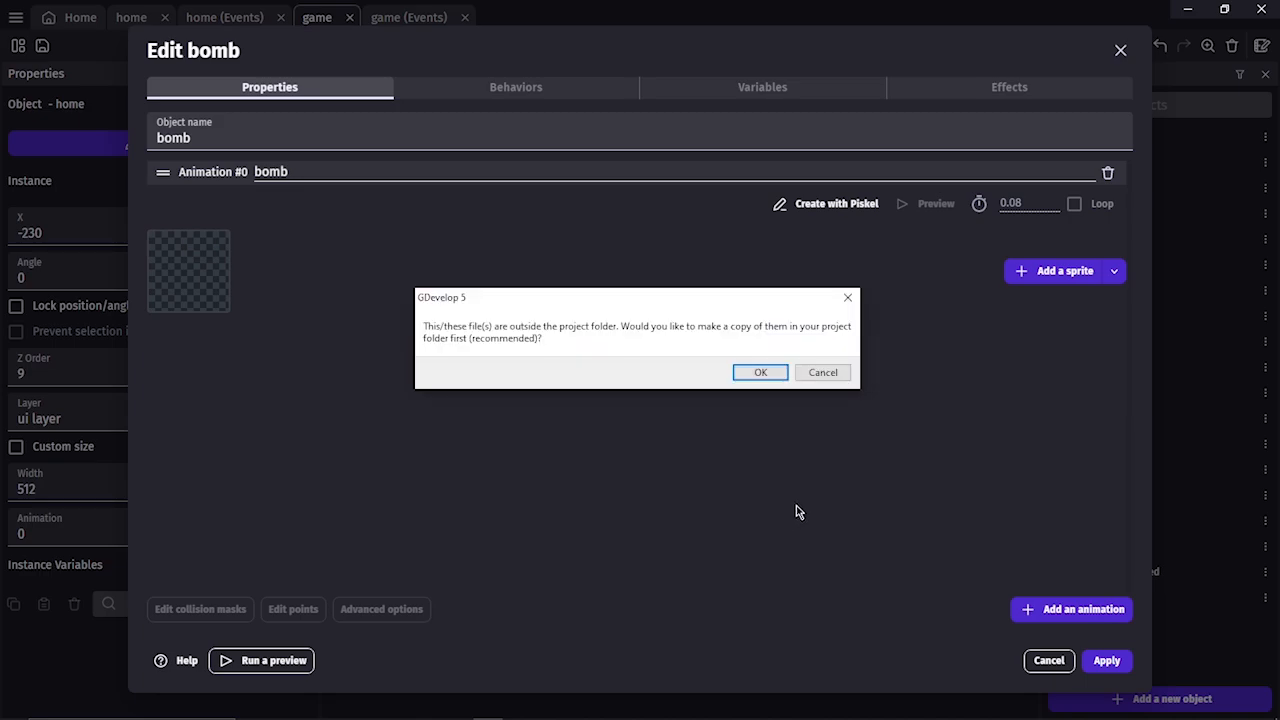
{"action": "left_click", "coordinate": [762, 372]}
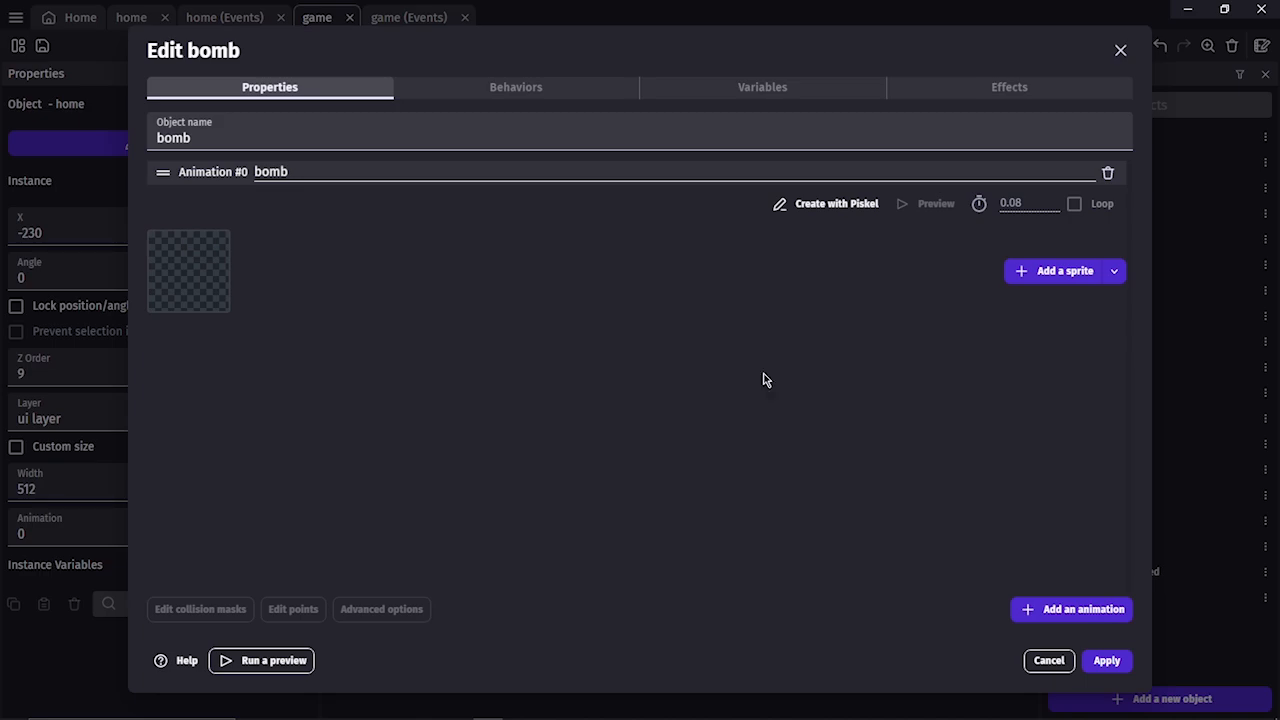
Make the bomb animation loop with 0.05 seconds between frames and apply the changes.
{"action": "left_click", "coordinate": [1074, 204]}
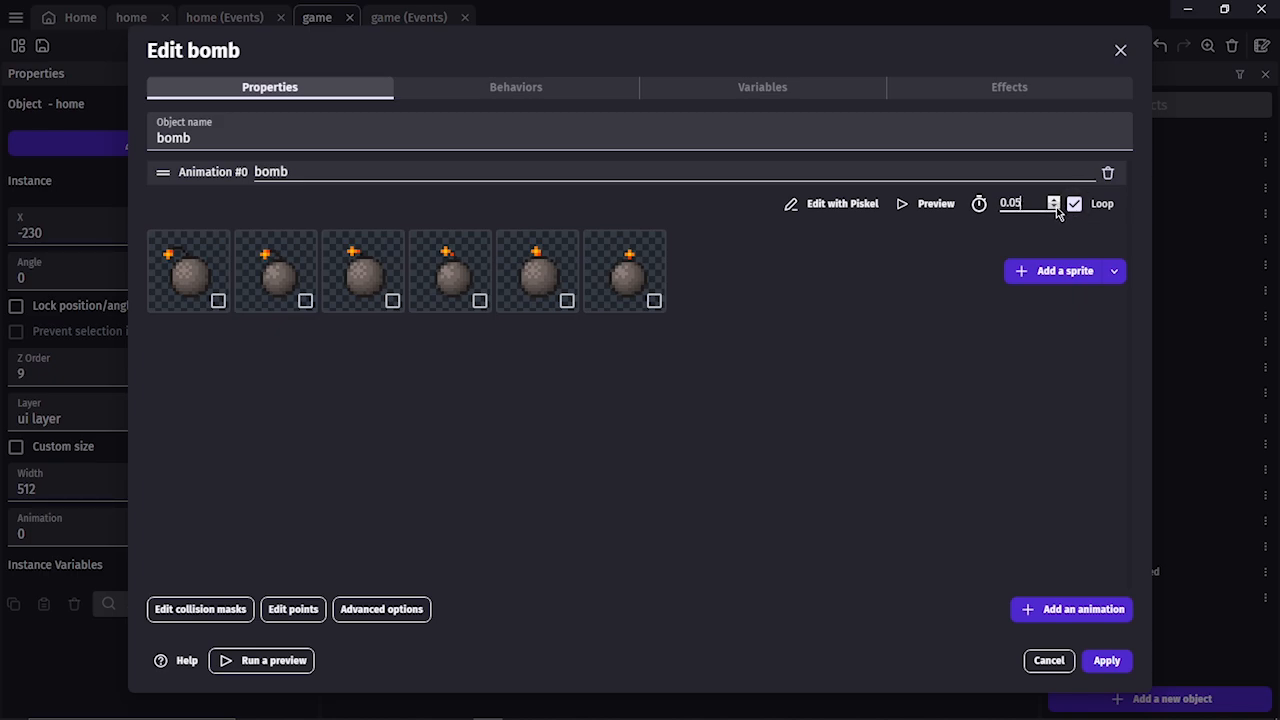
{"action": "left_click", "coordinate": [1106, 662]}
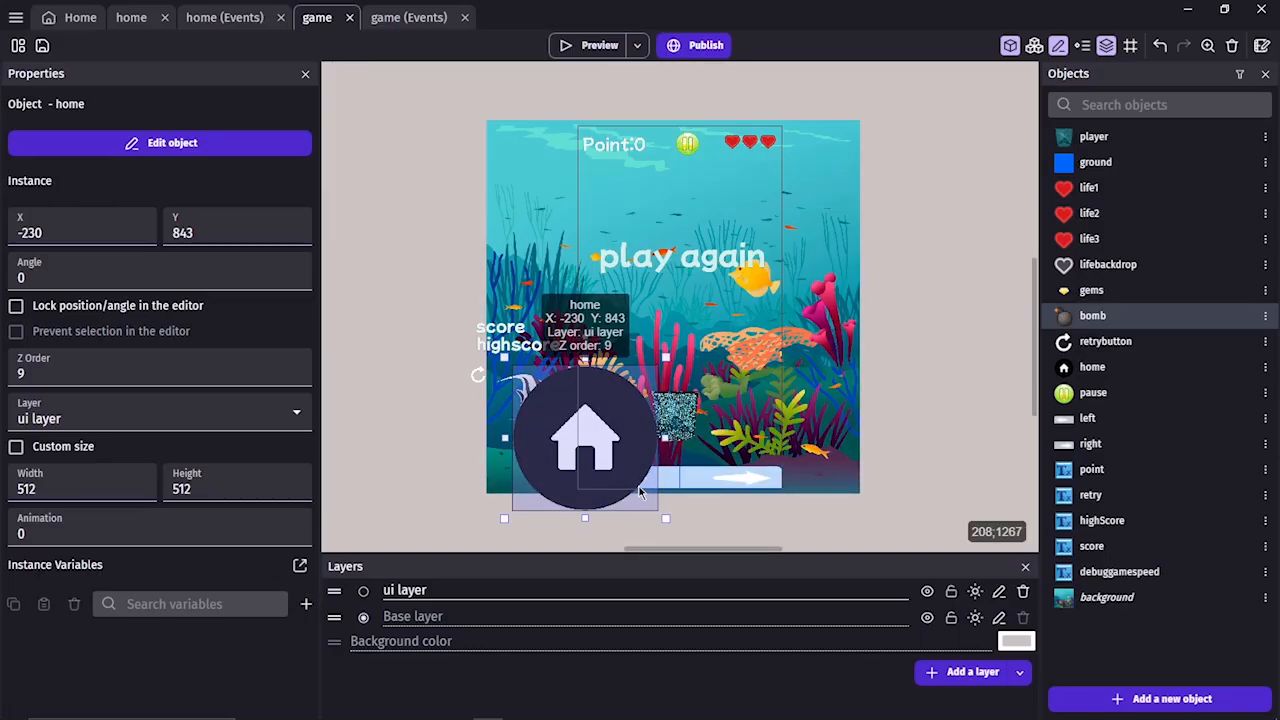
Resize the home button to 81 by 81, place it below the highscore text beside the retry icon, and save the project.
{"action": "left_click_drag", "start_coordinate": [640, 491], "coordinate": [750, 400]}
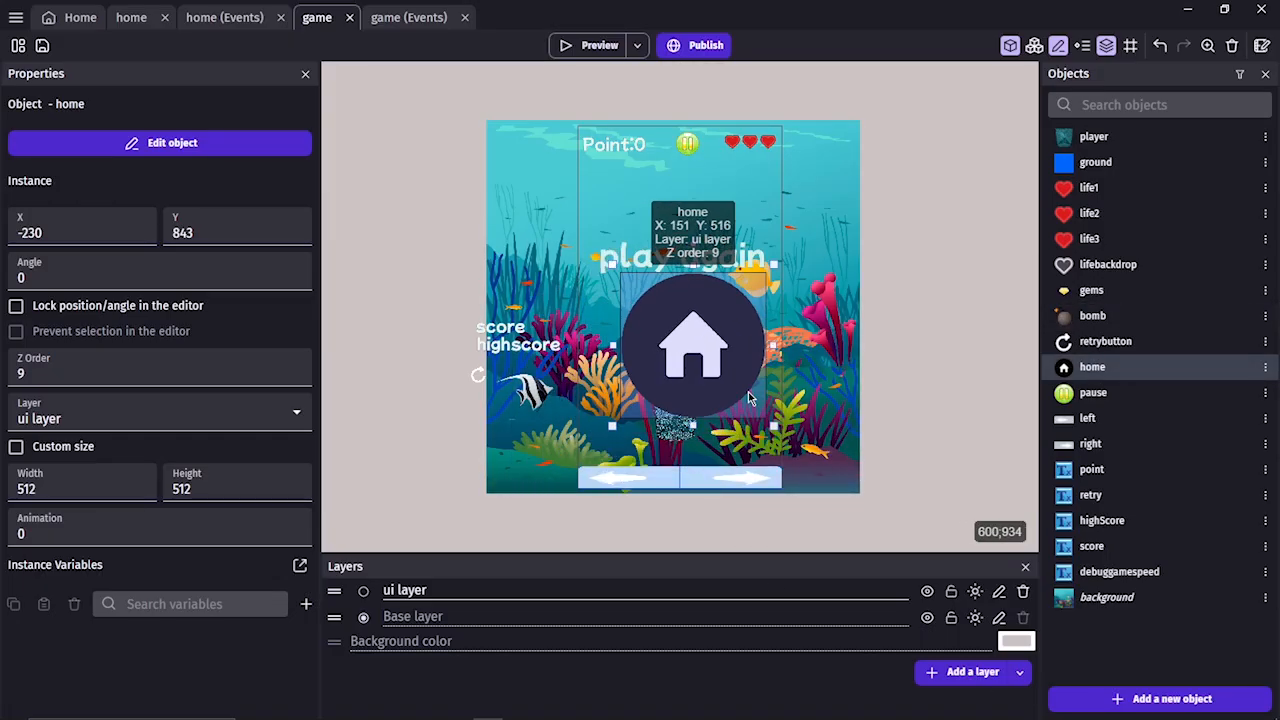
{"action": "double_click", "coordinate": [750, 393]}
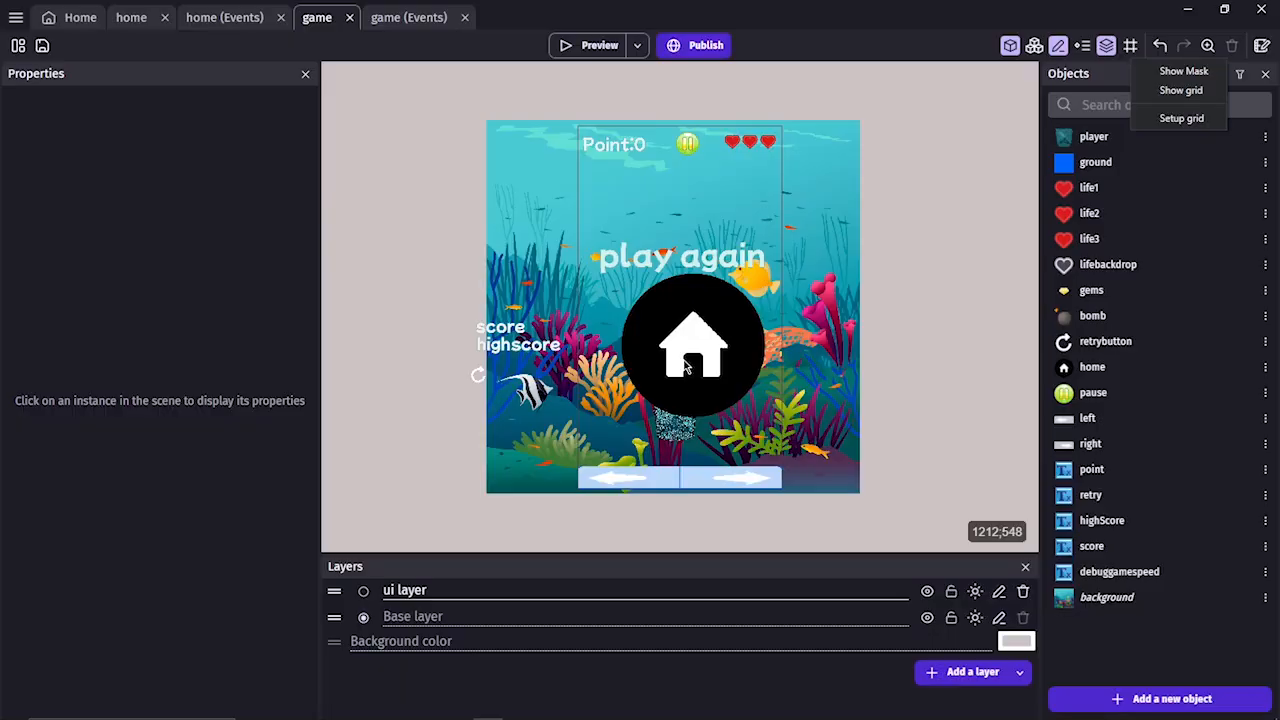
{"action": "left_click", "coordinate": [701, 376]}
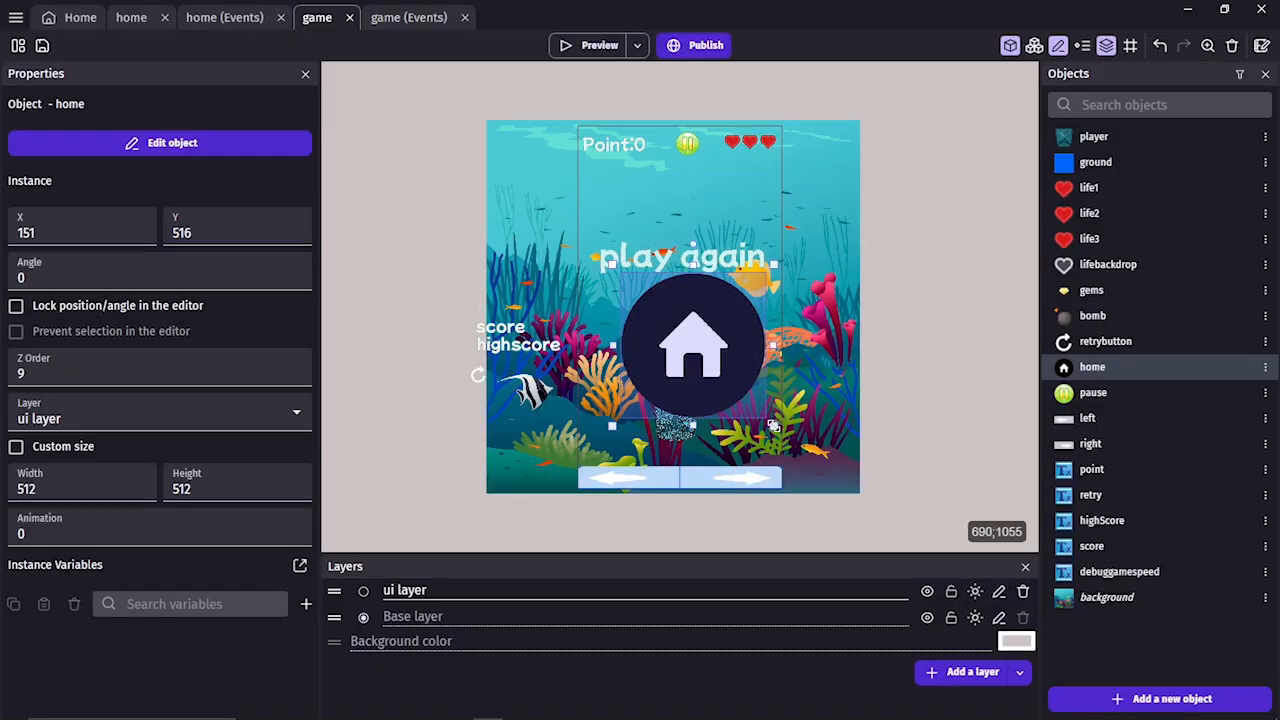
{"action": "left_click_drag", "start_coordinate": [773, 426], "coordinate": [517, 392]}
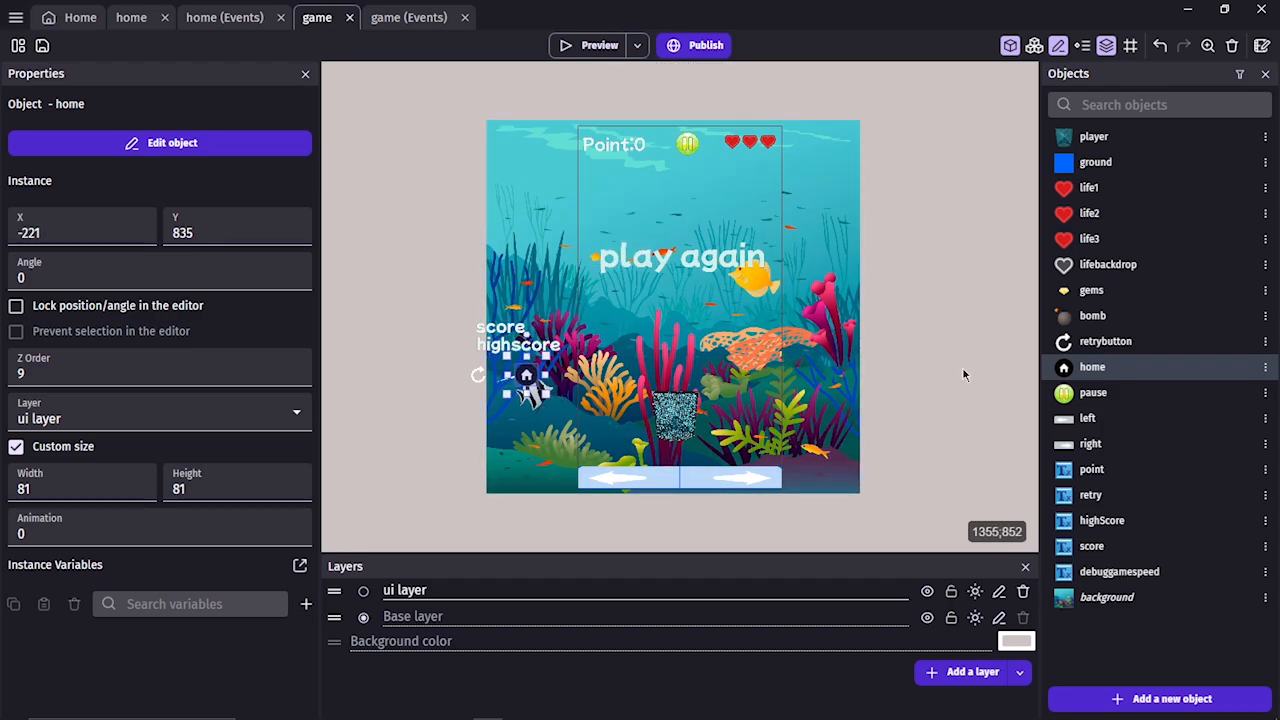
{"action": "left_click", "coordinate": [887, 411]}
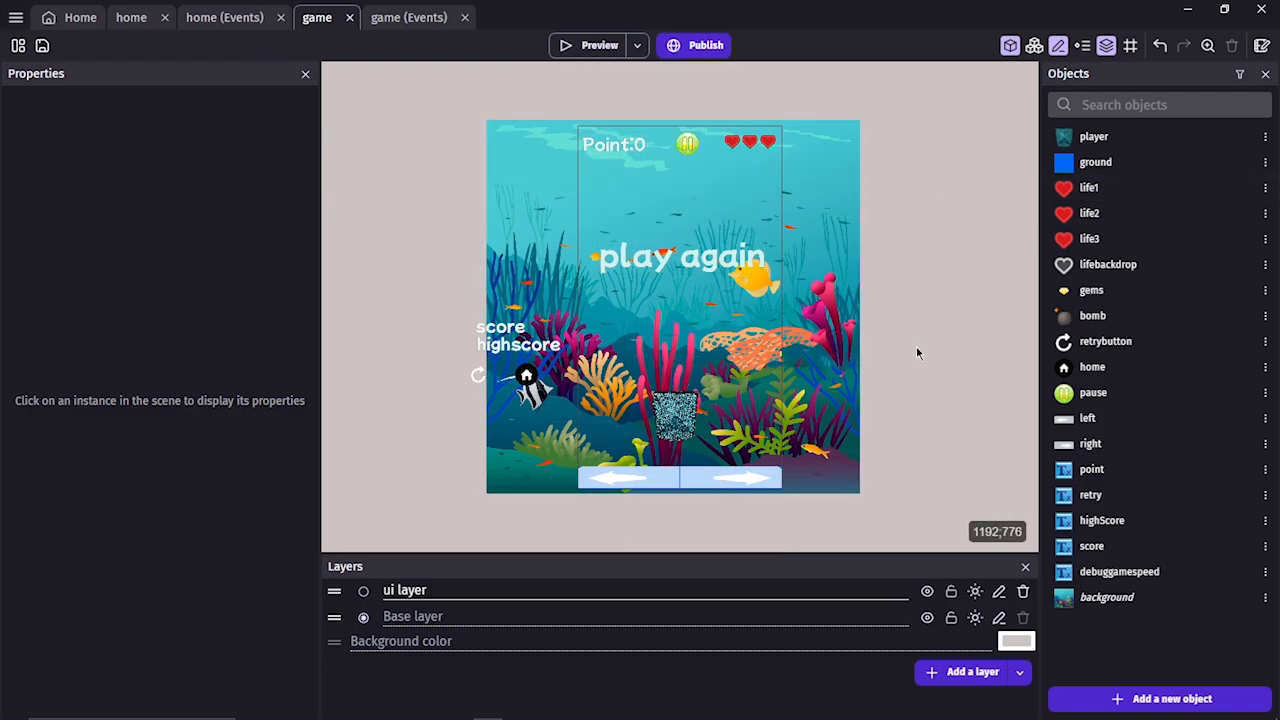
{"action": "key", "text": "ctrl+s"}
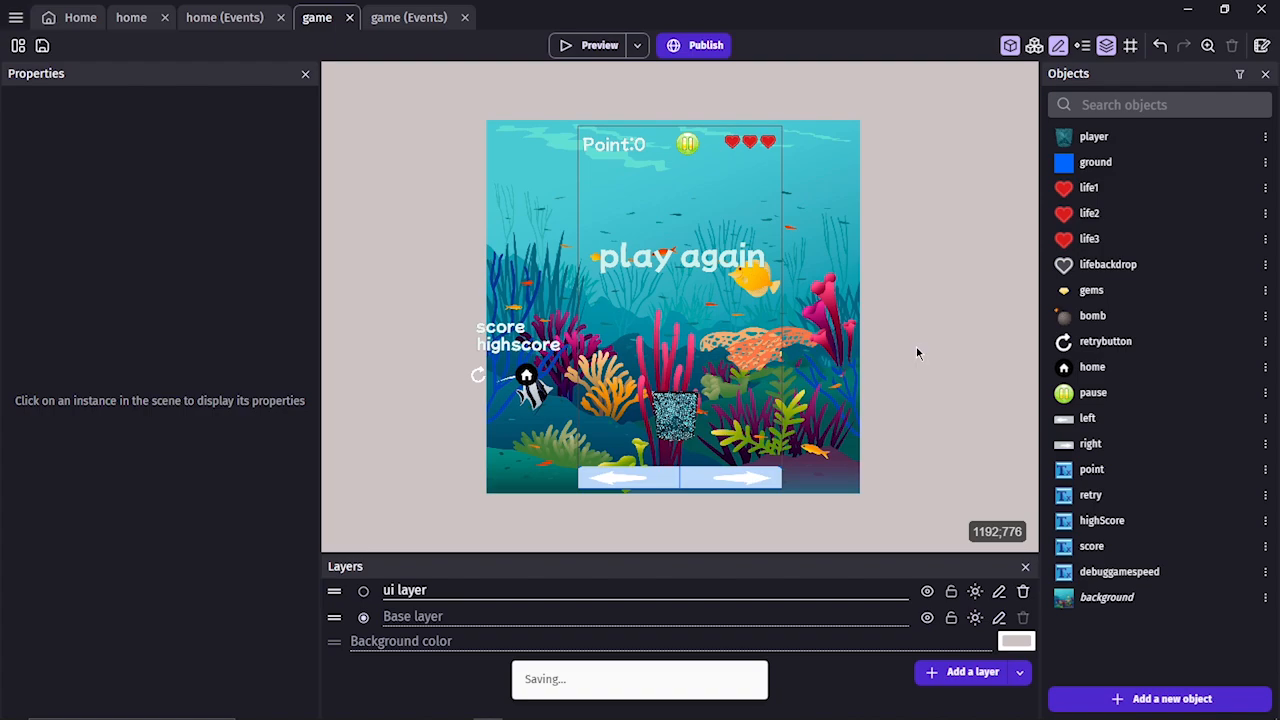
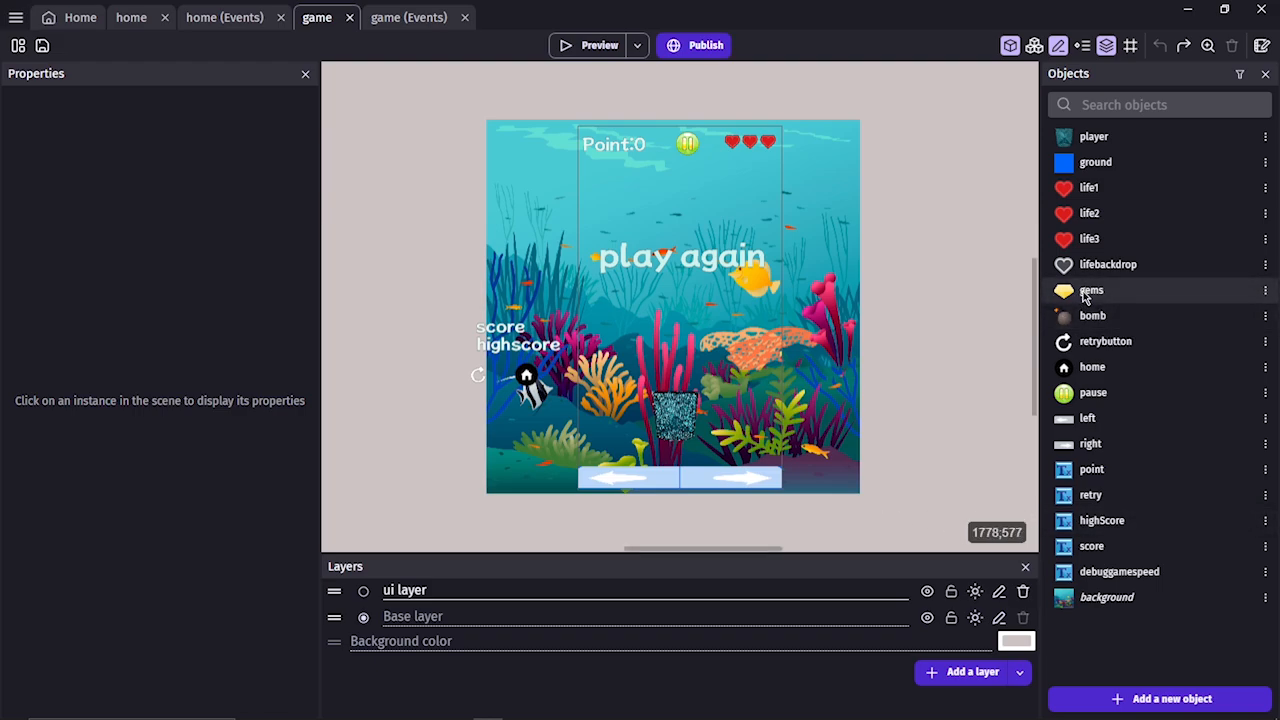
Place one gems and one bomb instance in the empty area beside the background and set the bomb's size to 106 by 106.
{"action": "left_click_drag", "start_coordinate": [1084, 292], "coordinate": [933, 291]}
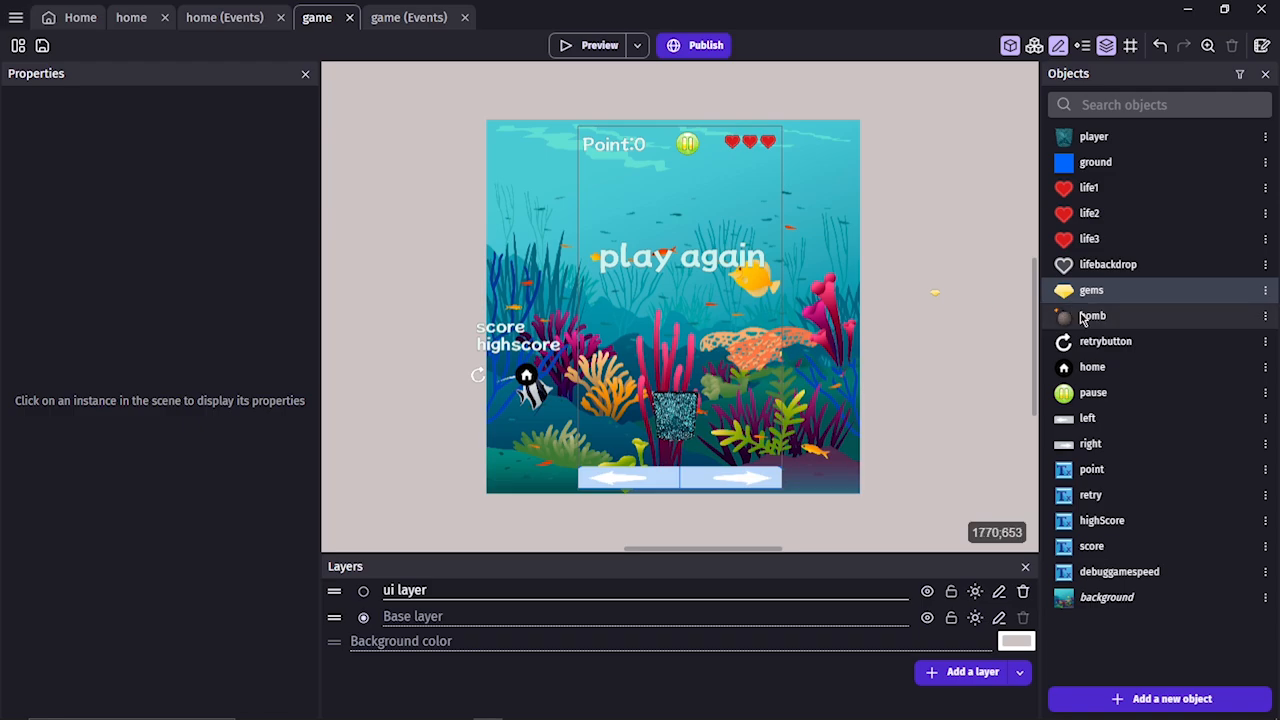
{"action": "left_click_drag", "start_coordinate": [1060, 316], "coordinate": [904, 315]}
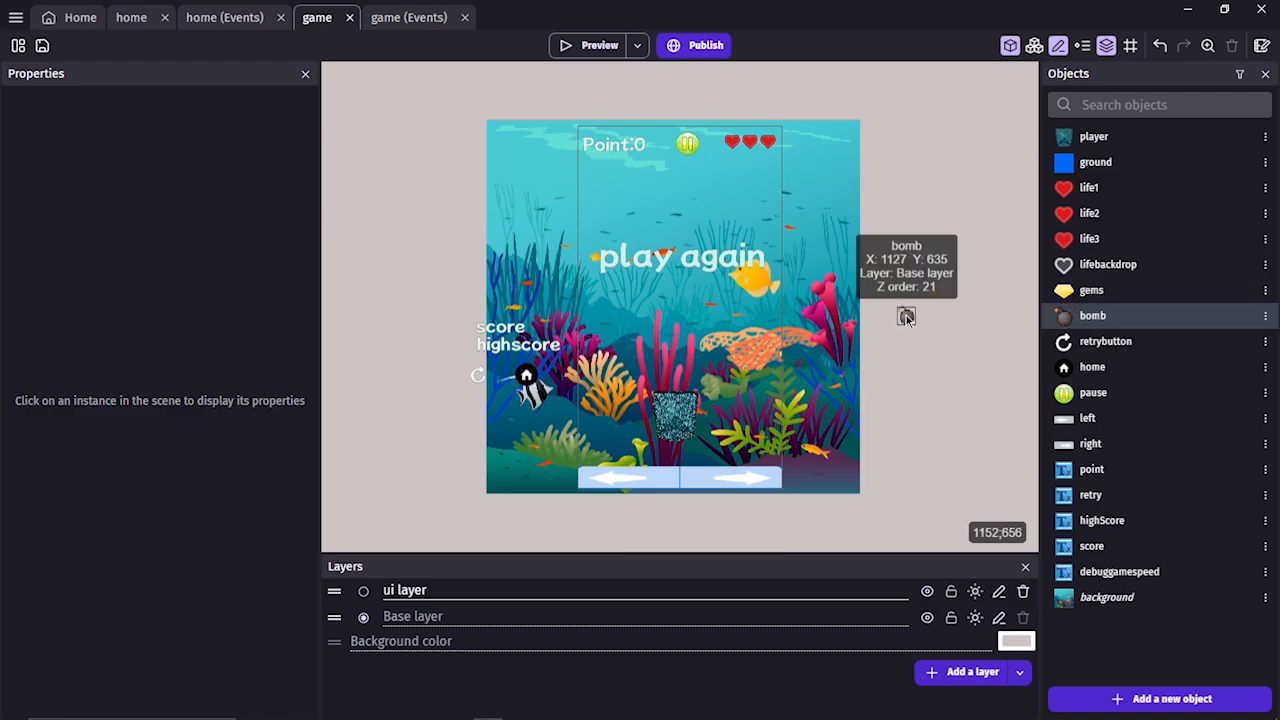
{"action": "left_click", "coordinate": [907, 318]}
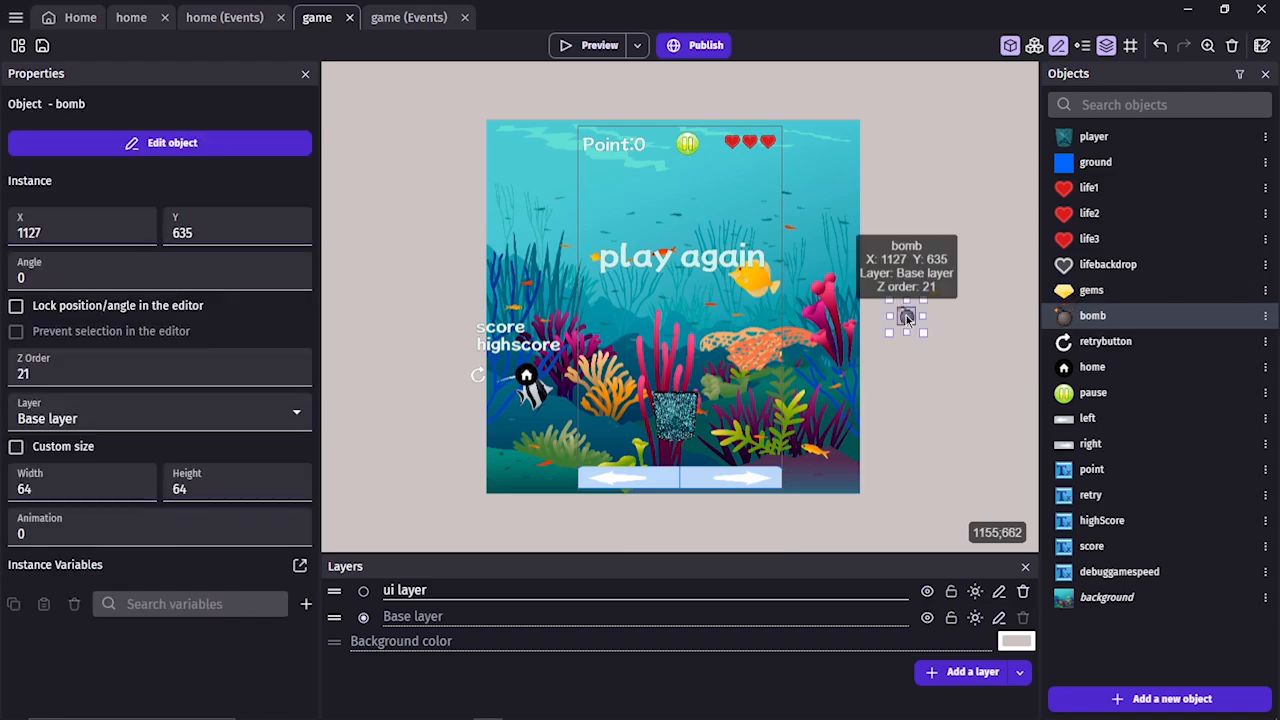
{"action": "left_click", "coordinate": [84, 488]}
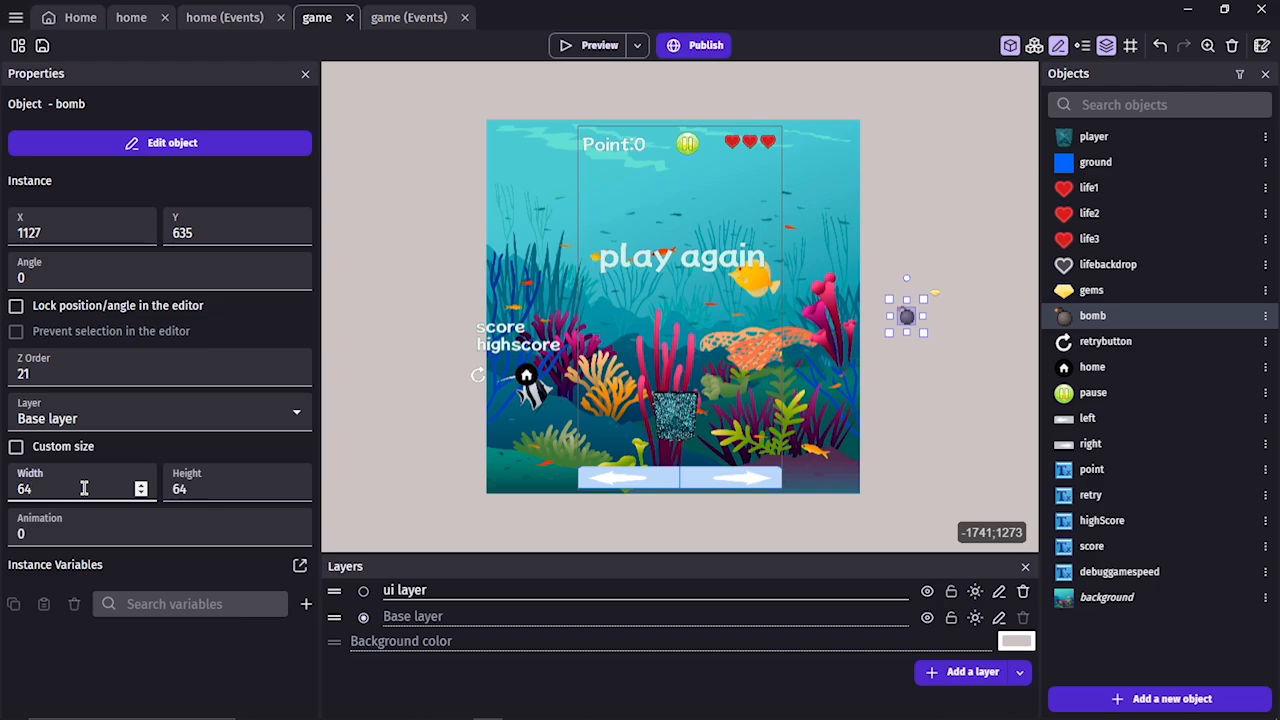
{"action": "key", "text": "BackSpace"}
{"action": "key", "text": "BackSpace"}
{"action": "type", "text": "106"}
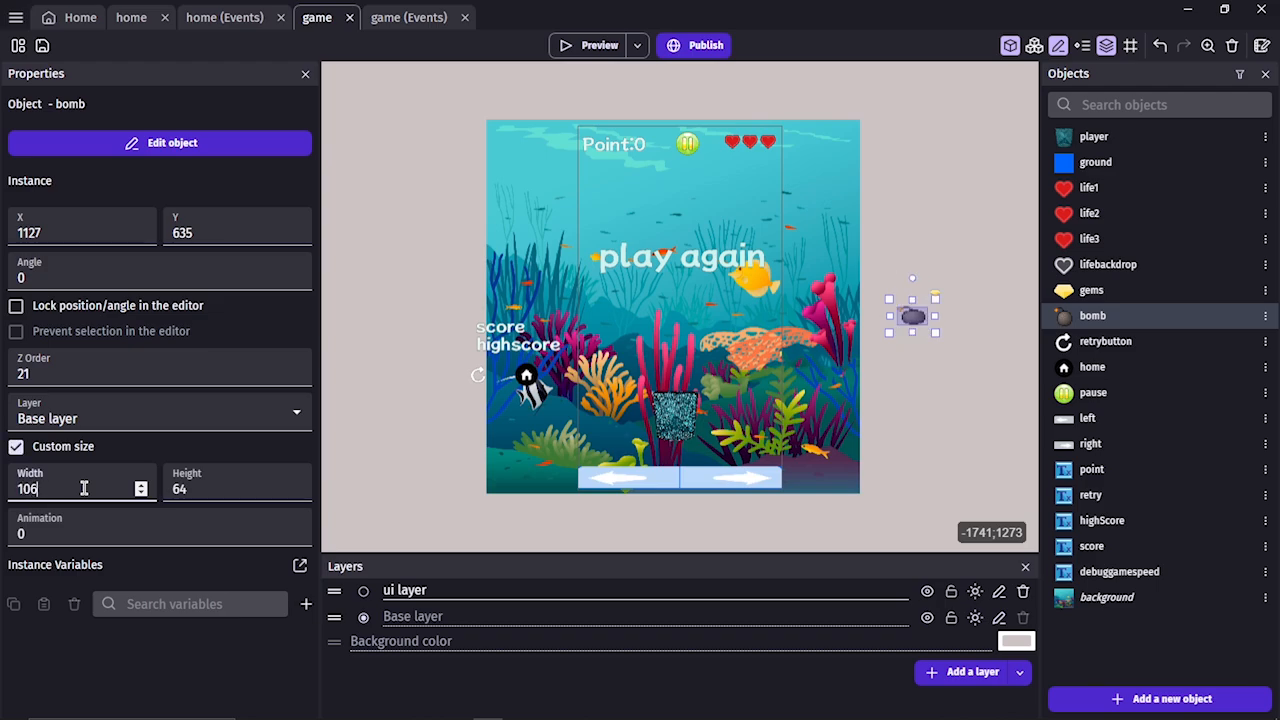
{"action": "left_click", "coordinate": [198, 488]}
{"action": "key", "text": "BackSpace"}
{"action": "key", "text": "BackSpace"}
{"action": "type", "text": "10"}
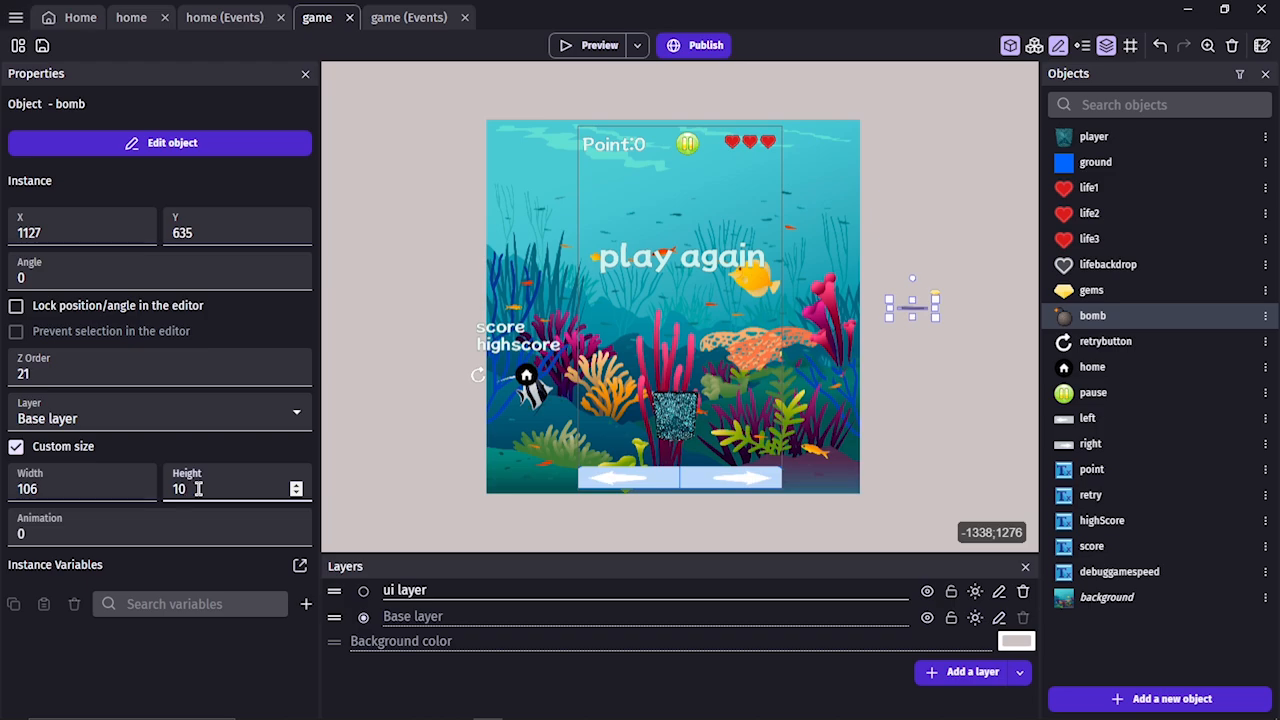
{"action": "type", "text": "6"}
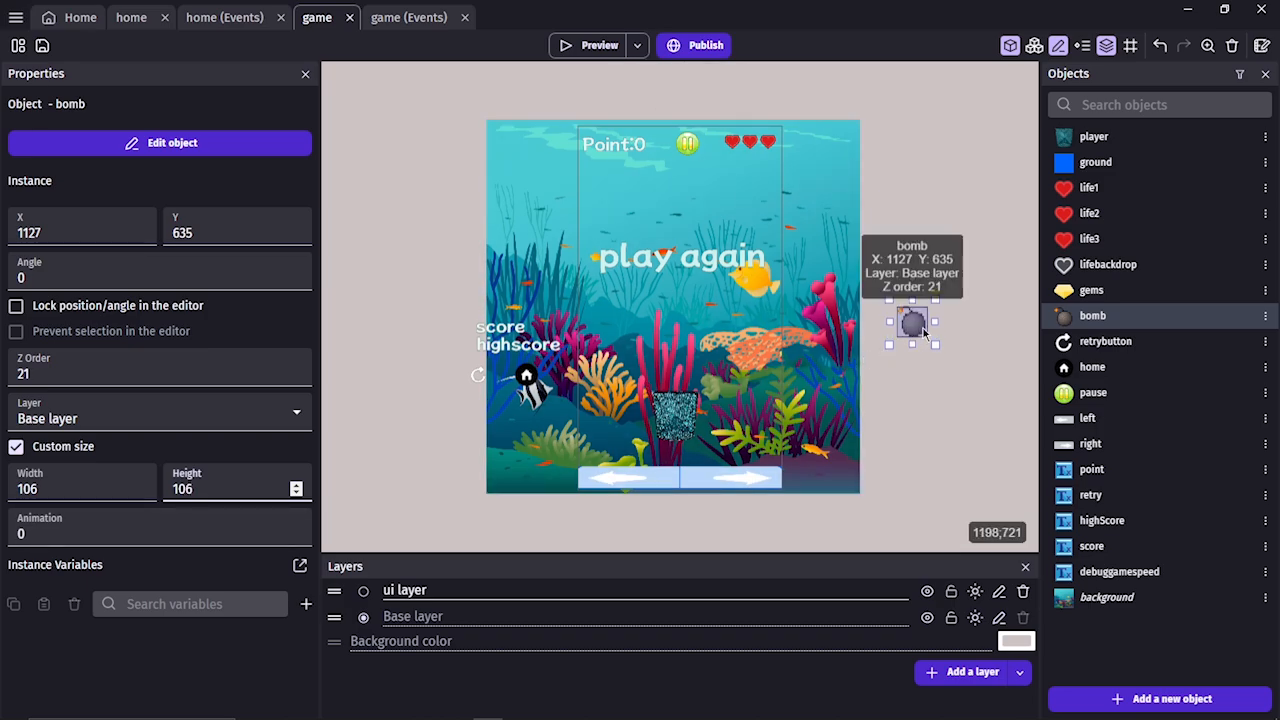
{"action": "left_click", "coordinate": [941, 283]}
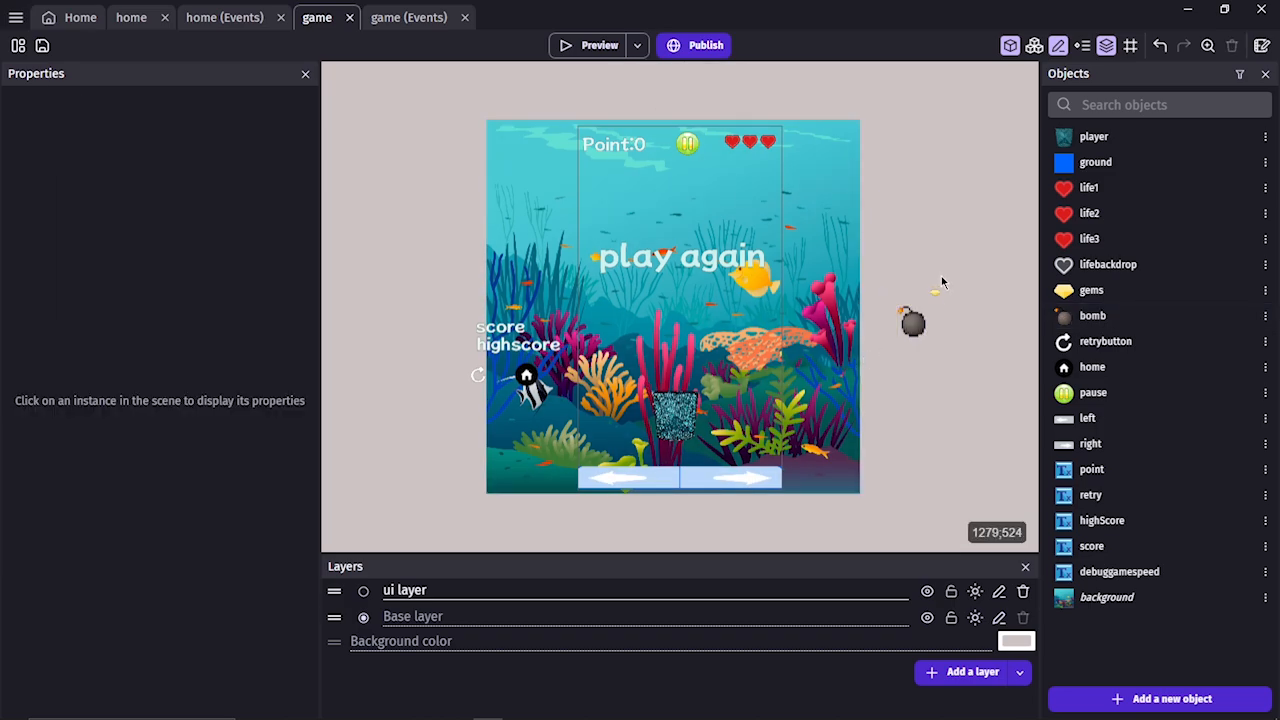
Set the gems instance's size to 75 by 53 and move it directly above the bomb.
{"action": "left_click", "coordinate": [934, 295]}
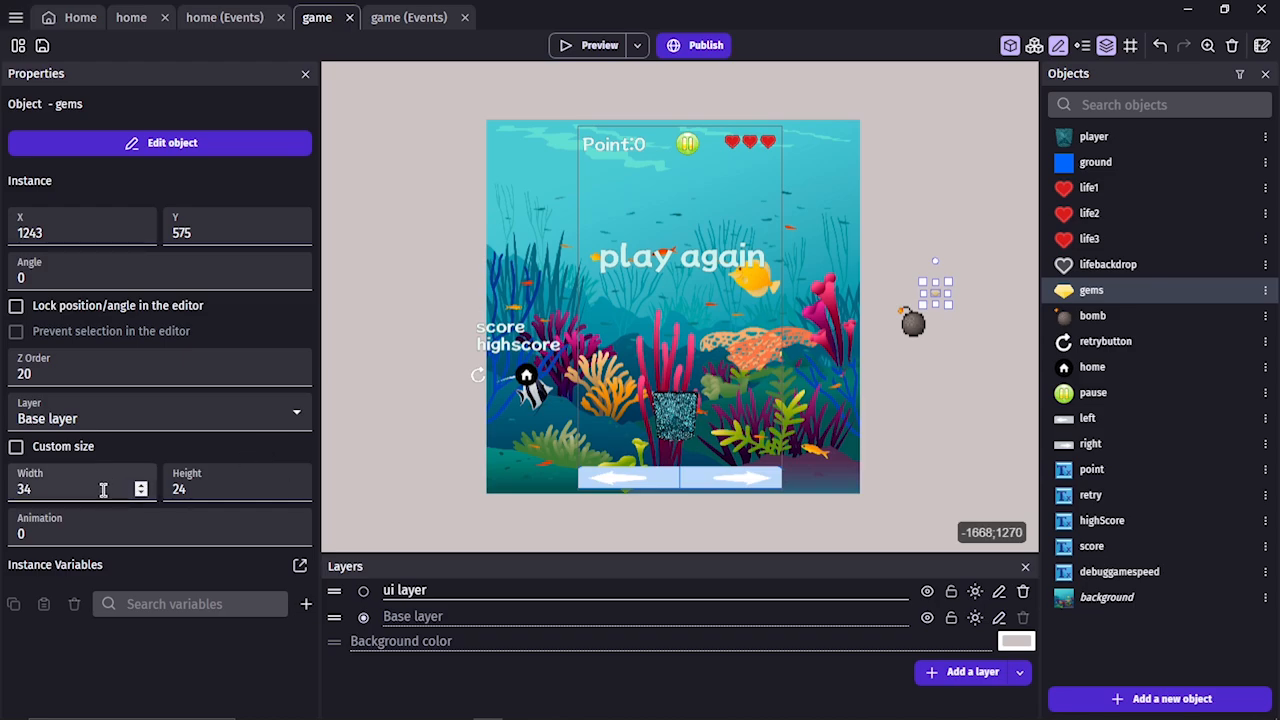
{"action": "left_click", "coordinate": [103, 489]}
{"action": "key", "text": "BackSpace"}
{"action": "key", "text": "BackSpace"}
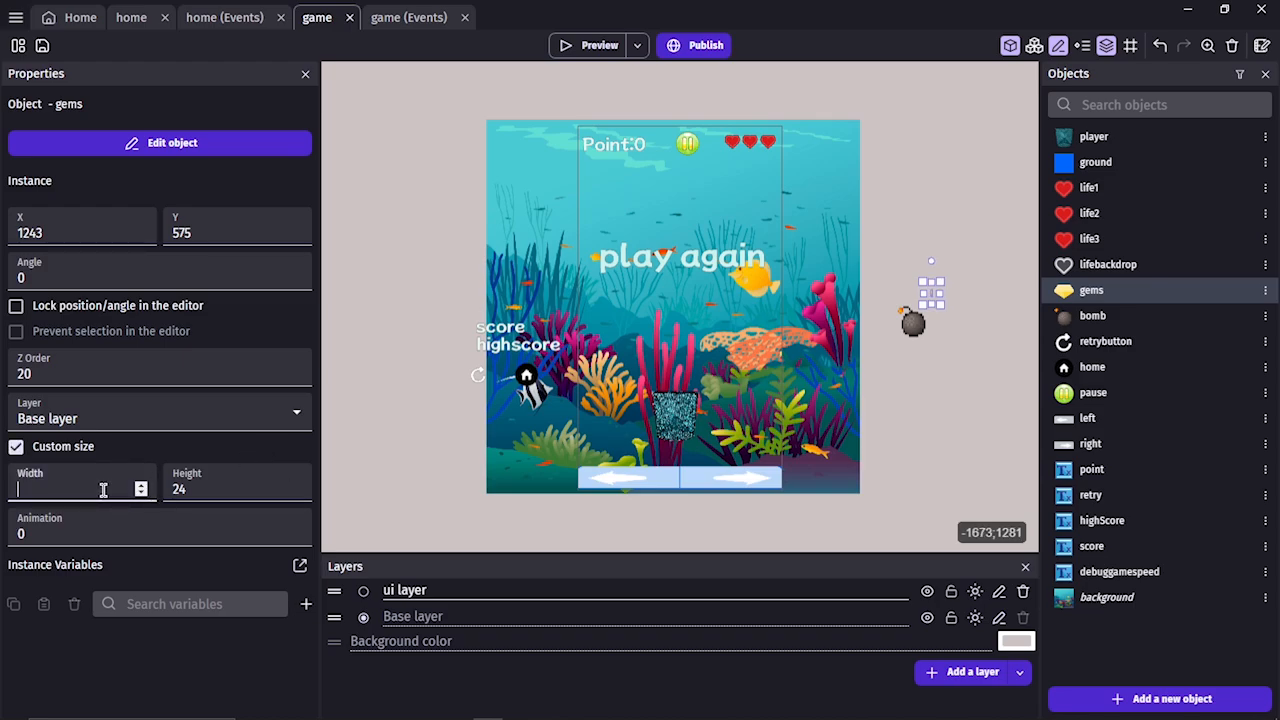
{"action": "type", "text": "75"}
{"action": "left_click", "coordinate": [268, 489]}
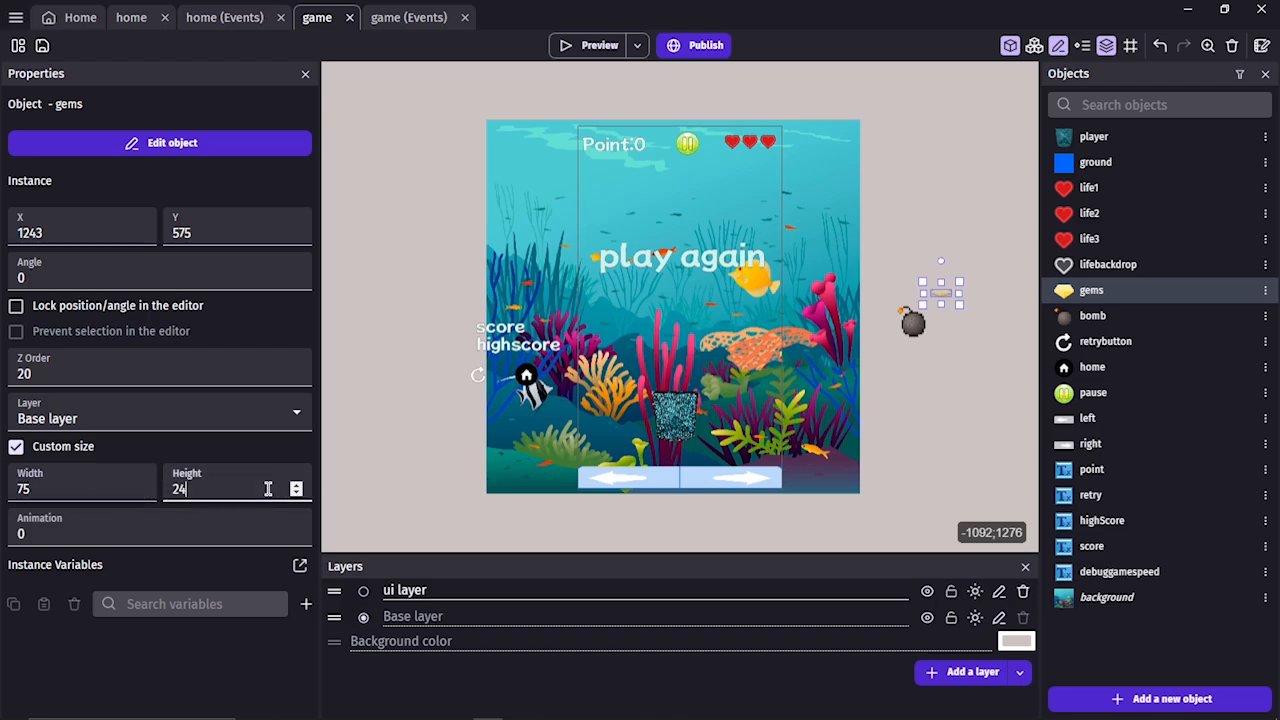
{"action": "type", "text": "53"}
{"action": "left_click", "coordinate": [913, 322]}
{"action": "left_click_drag", "start_coordinate": [874, 228], "coordinate": [978, 431]}
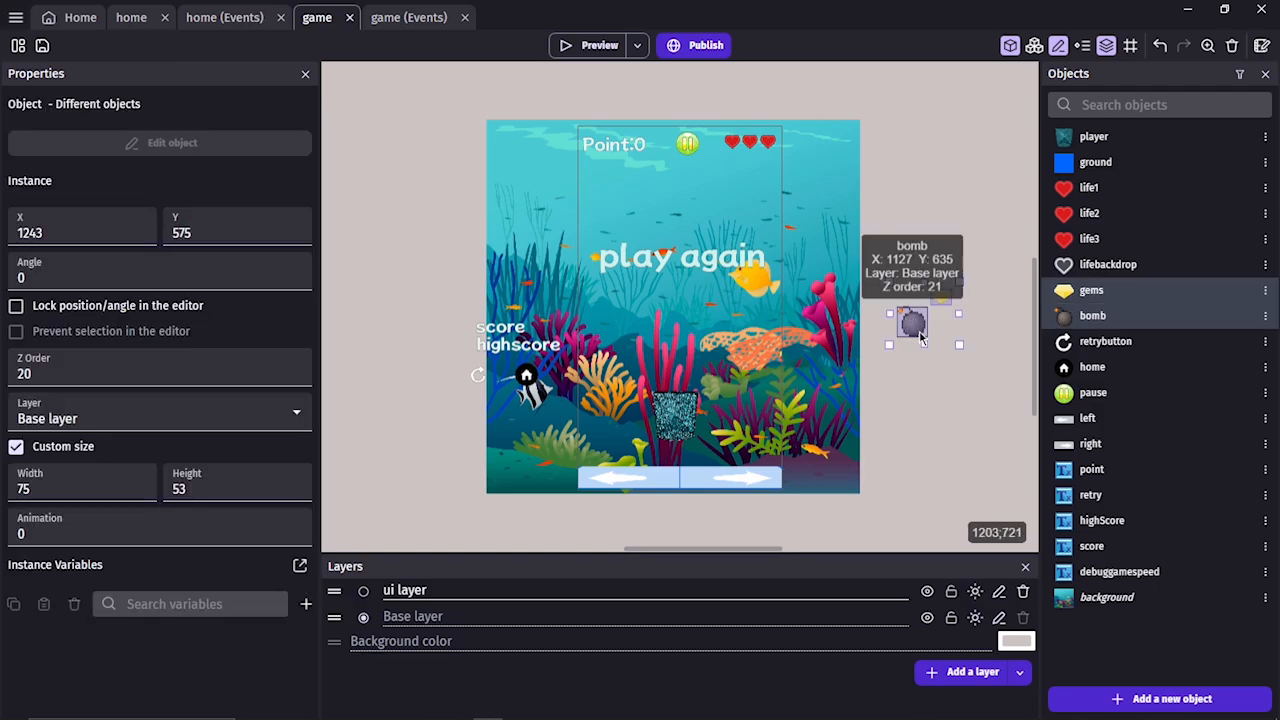
{"action": "left_click", "coordinate": [925, 393]}
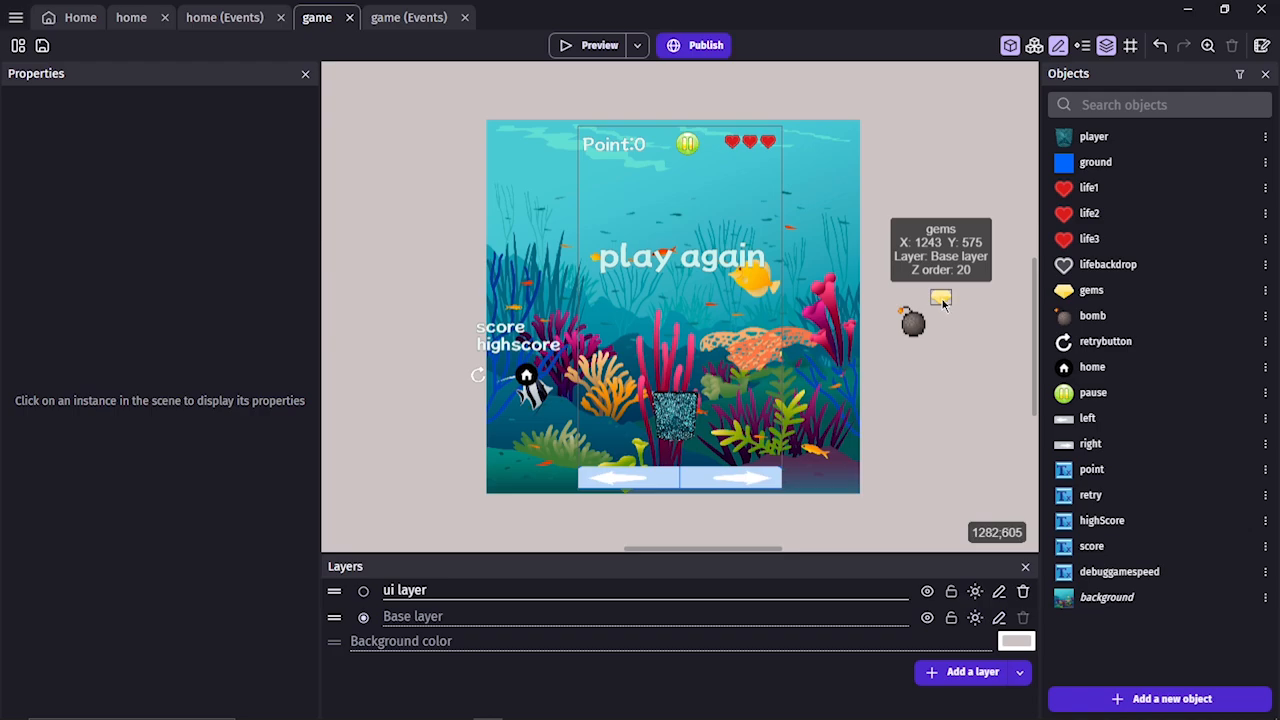
{"action": "left_click_drag", "start_coordinate": [943, 303], "coordinate": [908, 282]}
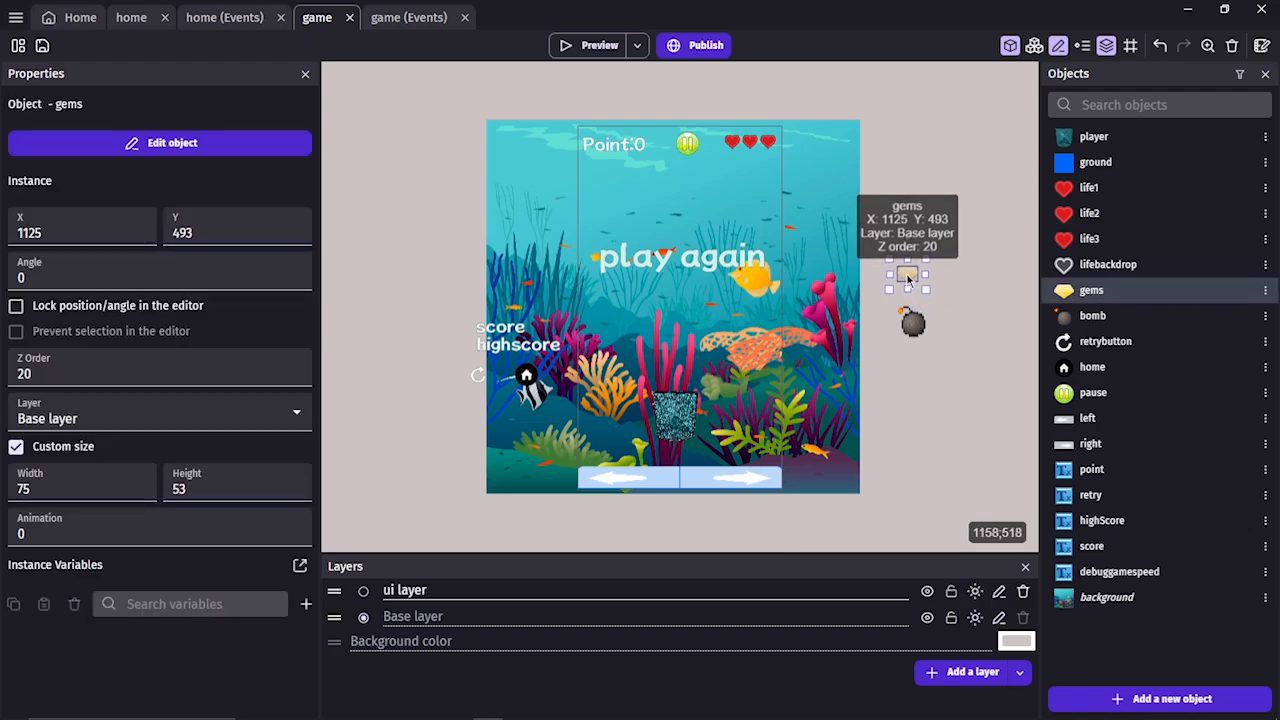
Open the gems sprite in Piskel, save it over the existing gem image and apply the object's changes.
{"action": "double_click", "coordinate": [910, 280]}
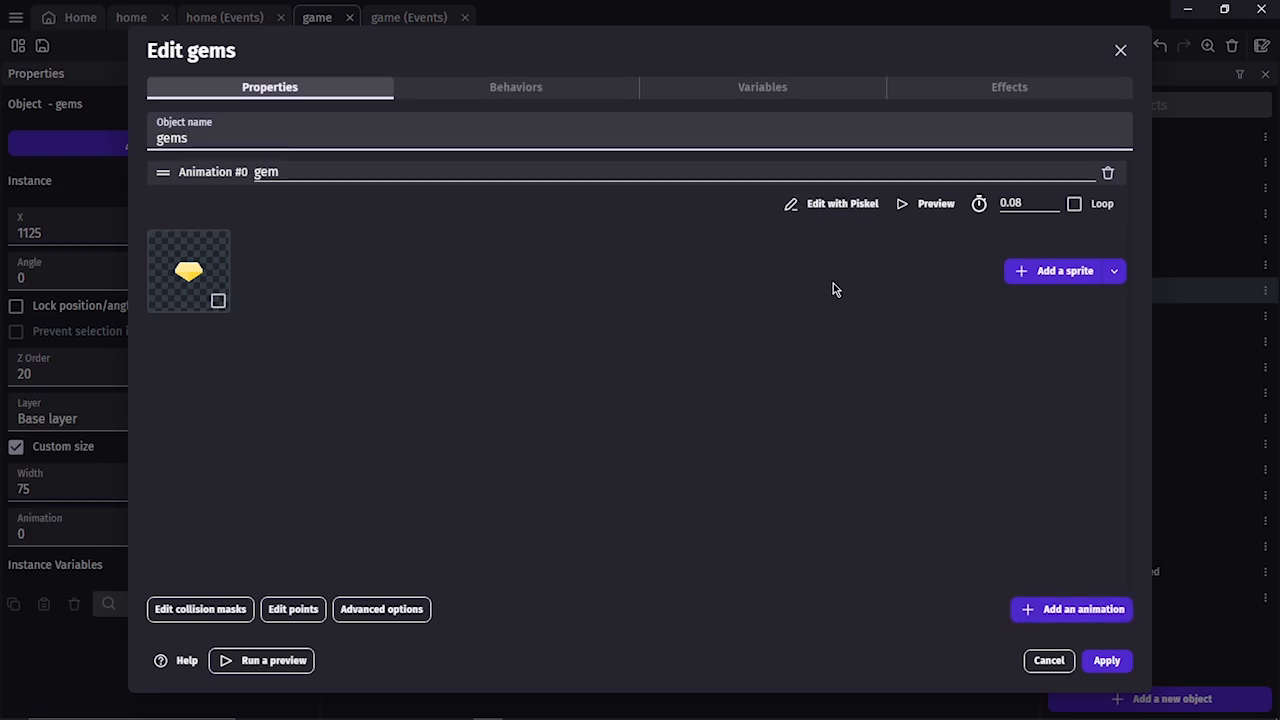
{"action": "left_click", "coordinate": [835, 203]}
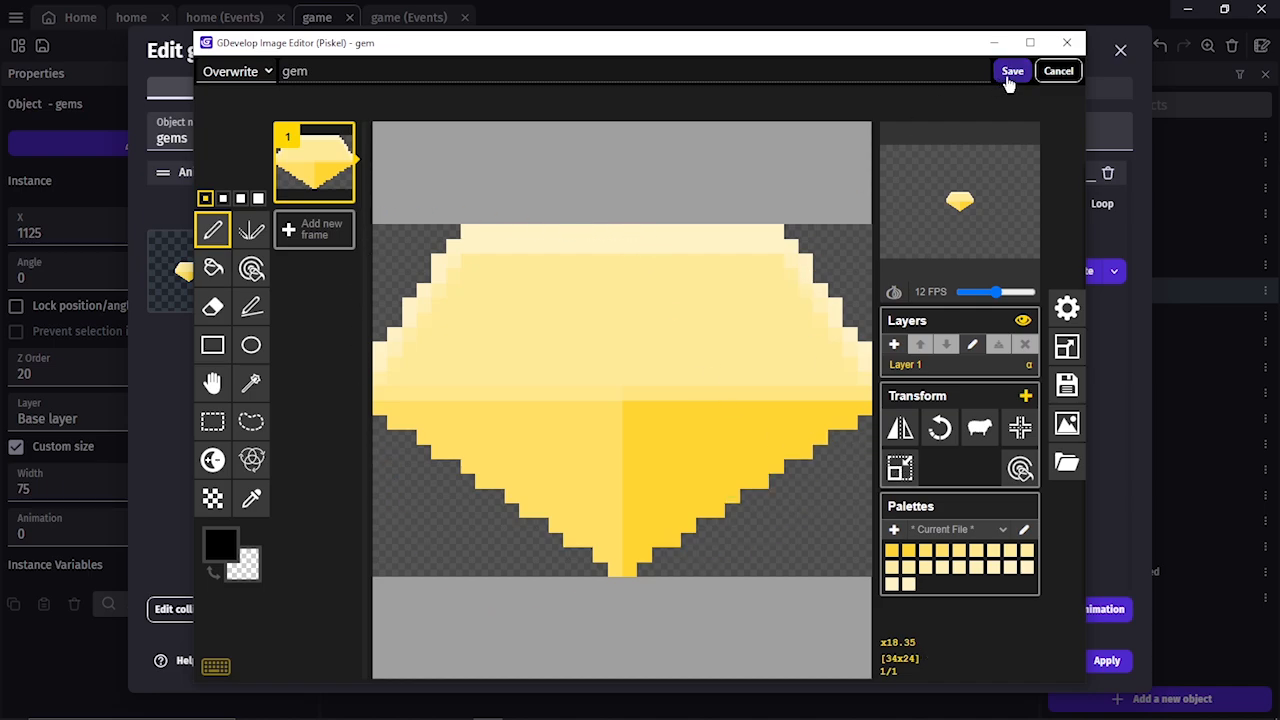
{"action": "left_click", "coordinate": [1009, 75]}
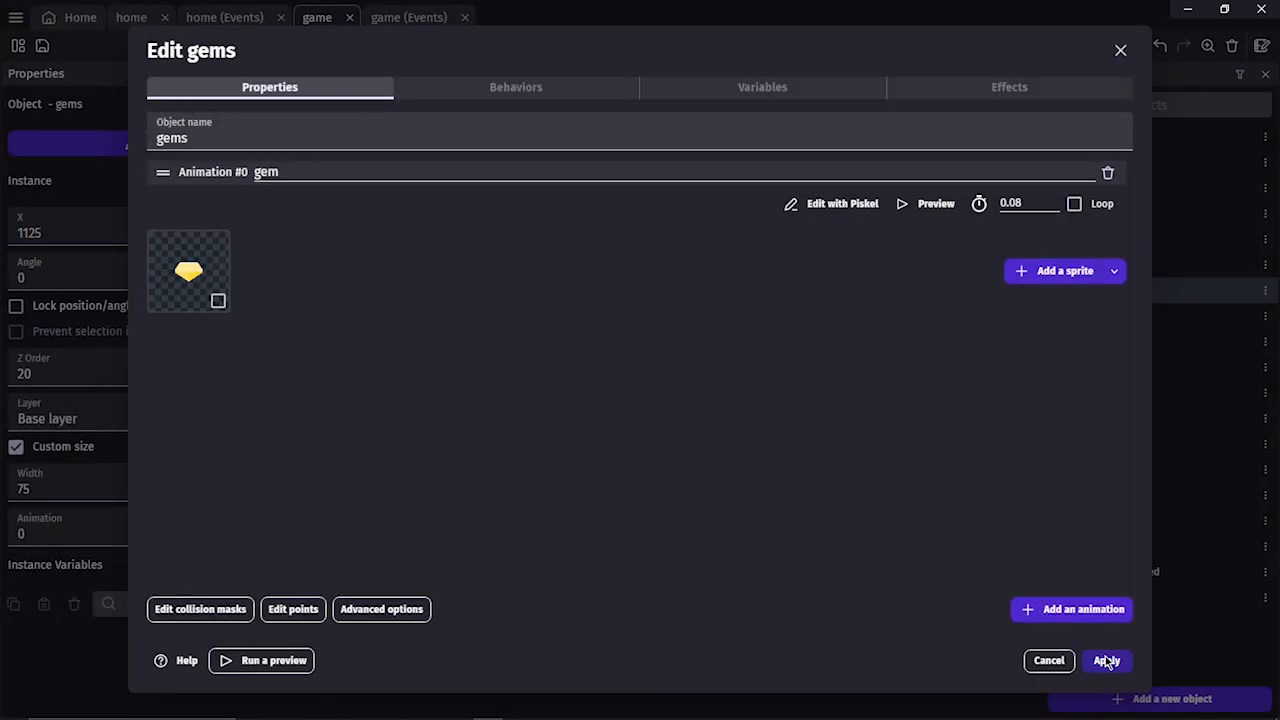
{"action": "left_click", "coordinate": [1107, 661]}
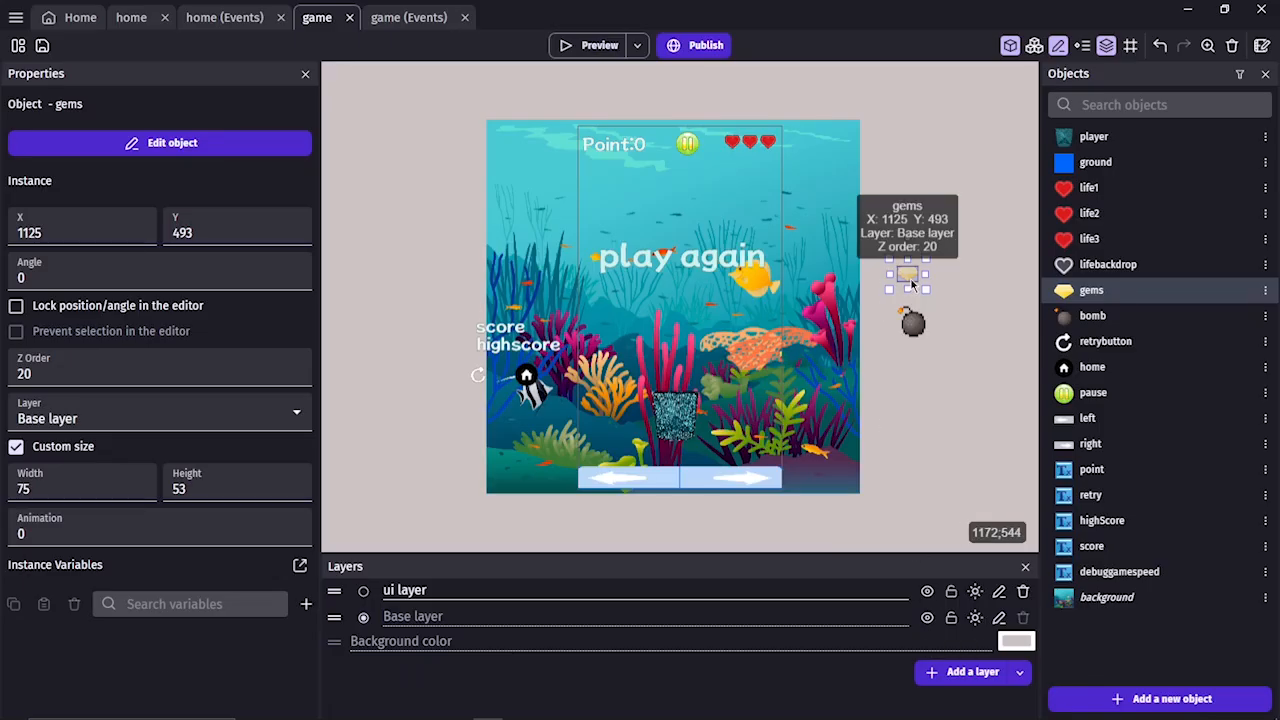
Delete the gems and bomb instances beside the background from the scene.
{"action": "left_click_drag", "start_coordinate": [874, 194], "coordinate": [975, 458]}
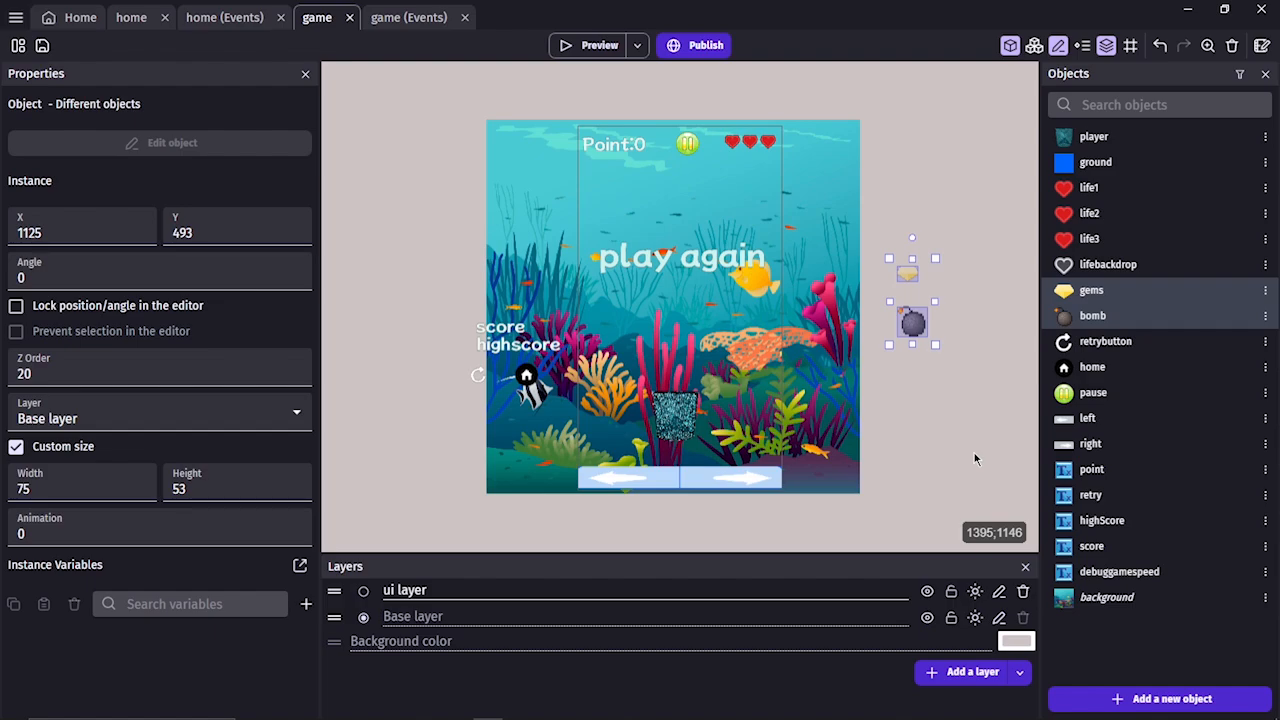
{"action": "key", "text": "Delete"}
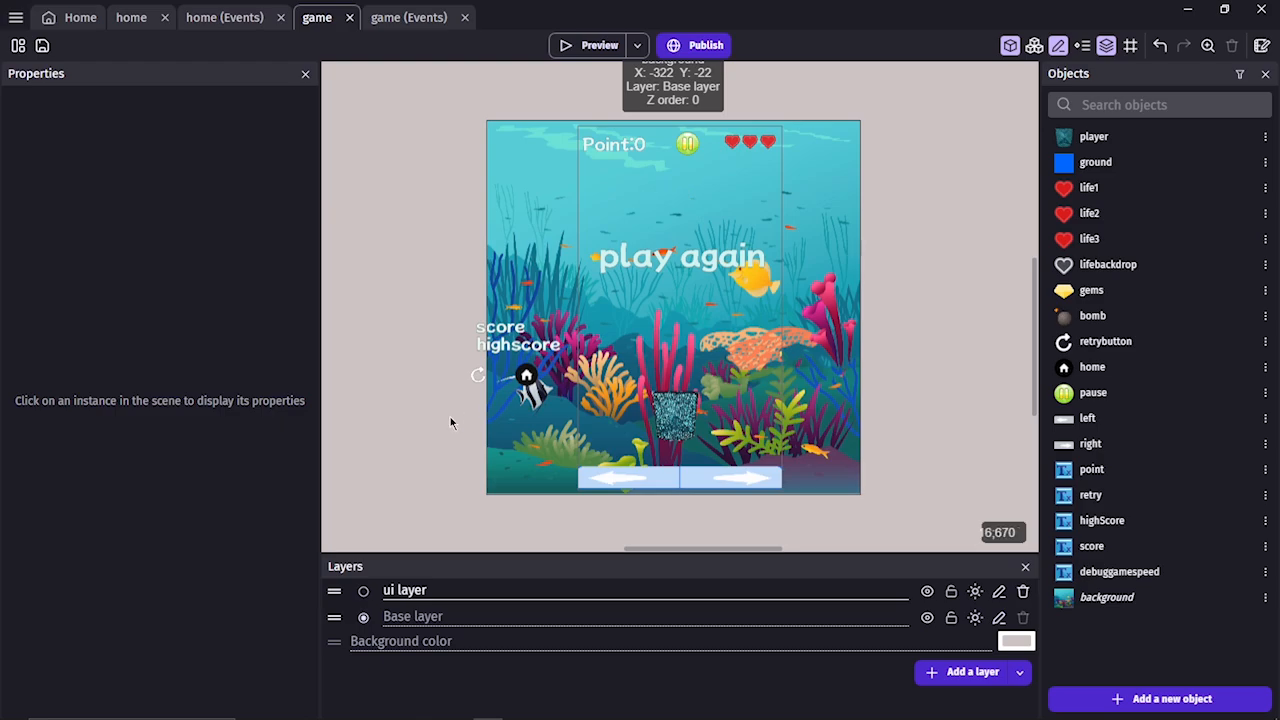
Set the player's platformer gravity and jump speed to 0, clear its jump sustain time, and apply the changes.
{"action": "double_click", "coordinate": [679, 421]}
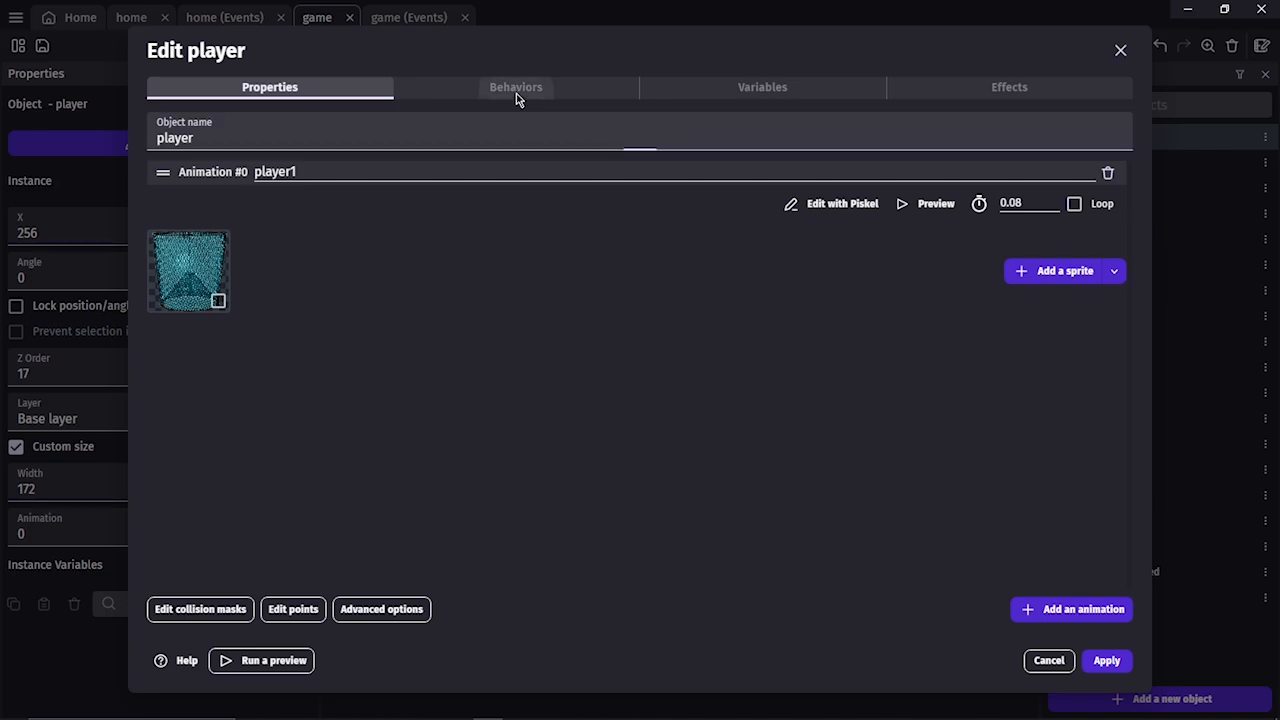
{"action": "left_click", "coordinate": [517, 90]}
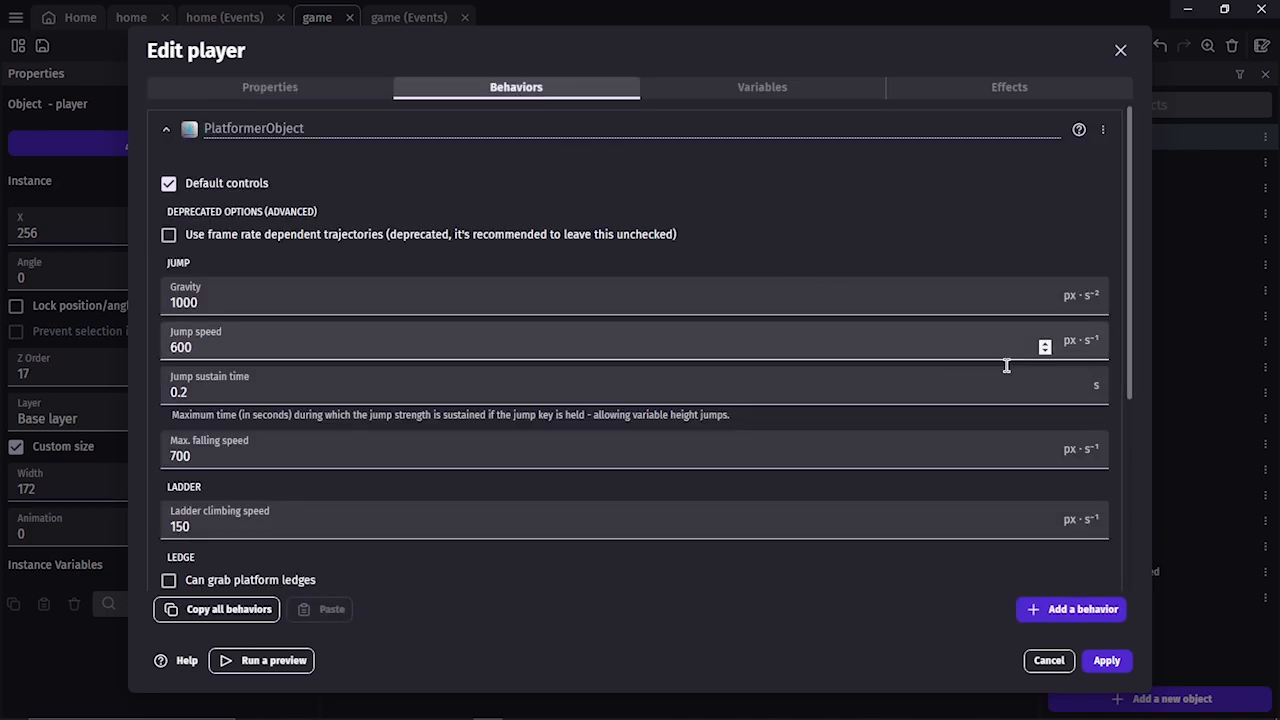
{"action": "scroll", "coordinate": [1133, 408], "scroll_direction": "down", "scroll_amount": 1}
{"action": "mouse_move", "coordinate": [1133, 410]}
{"action": "left_mouse_down"}
{"action": "mouse_move", "coordinate": [1134, 587]}
{"action": "mouse_move", "coordinate": [1106, 436]}
{"action": "mouse_move", "coordinate": [1128, 420]}
{"action": "left_mouse_up"}
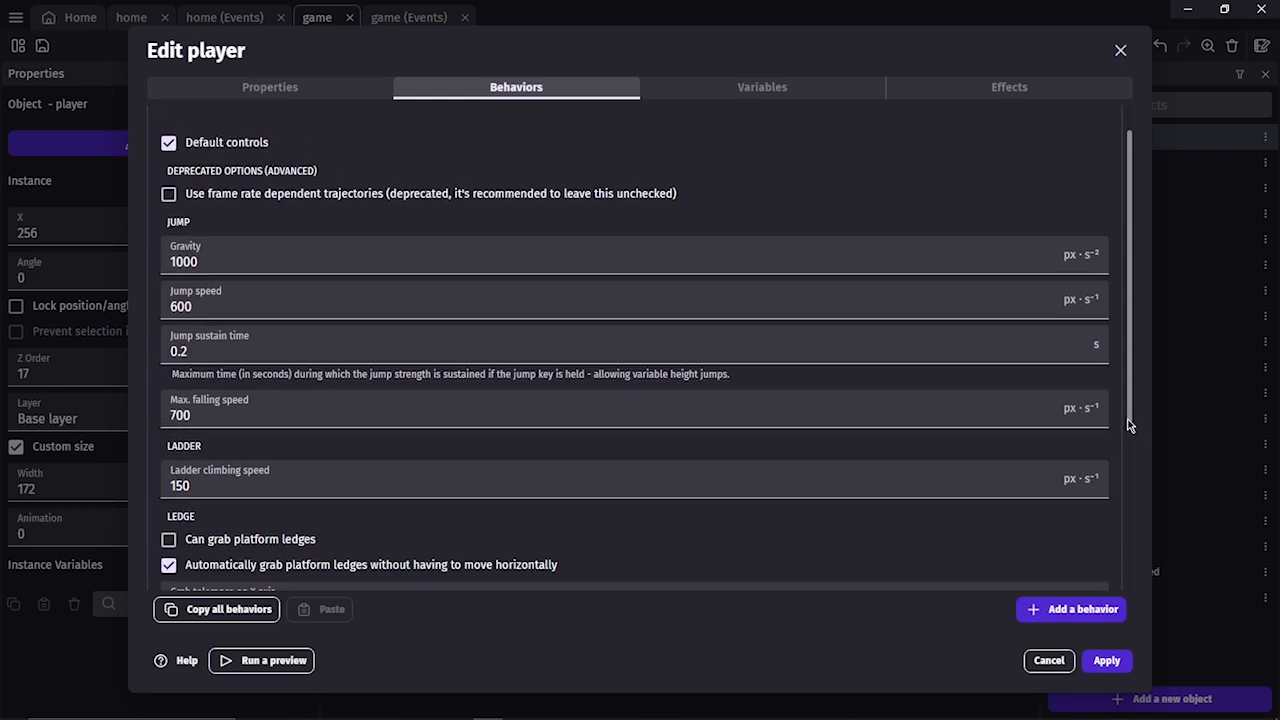
{"action": "left_click", "coordinate": [611, 256]}
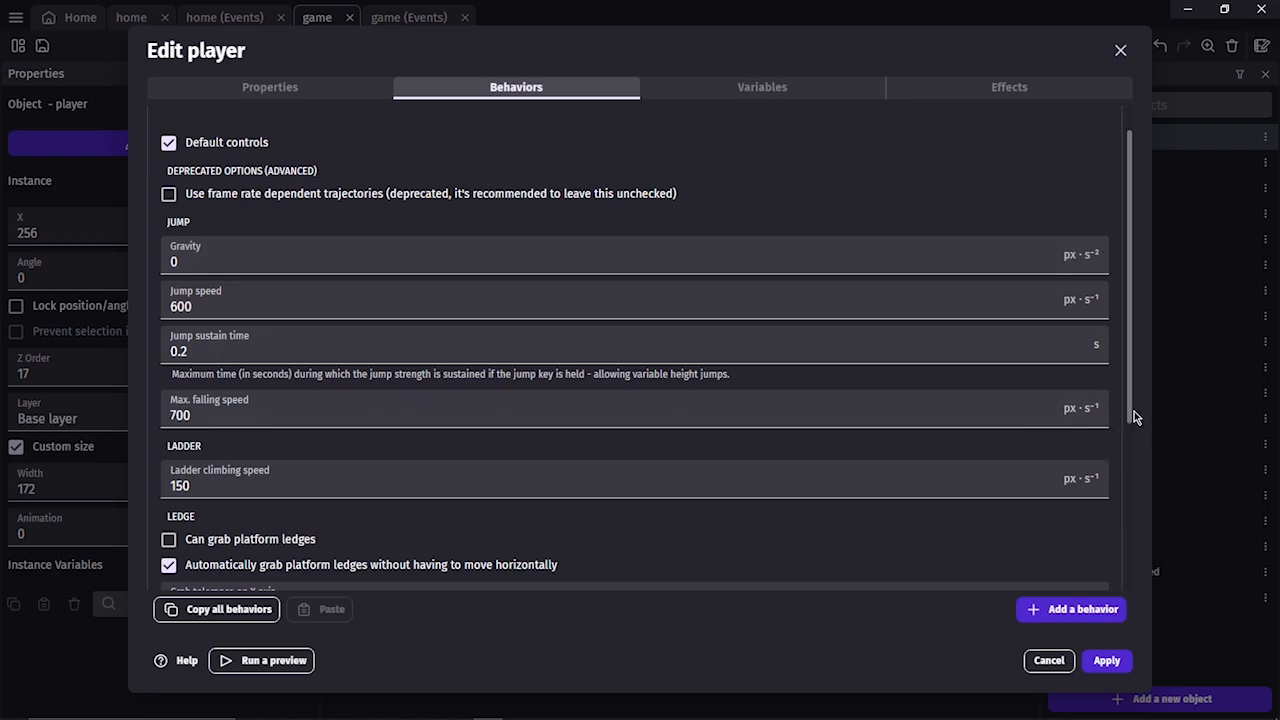
{"action": "left_click", "coordinate": [181, 309]}
{"action": "key", "text": "BackSpace"}
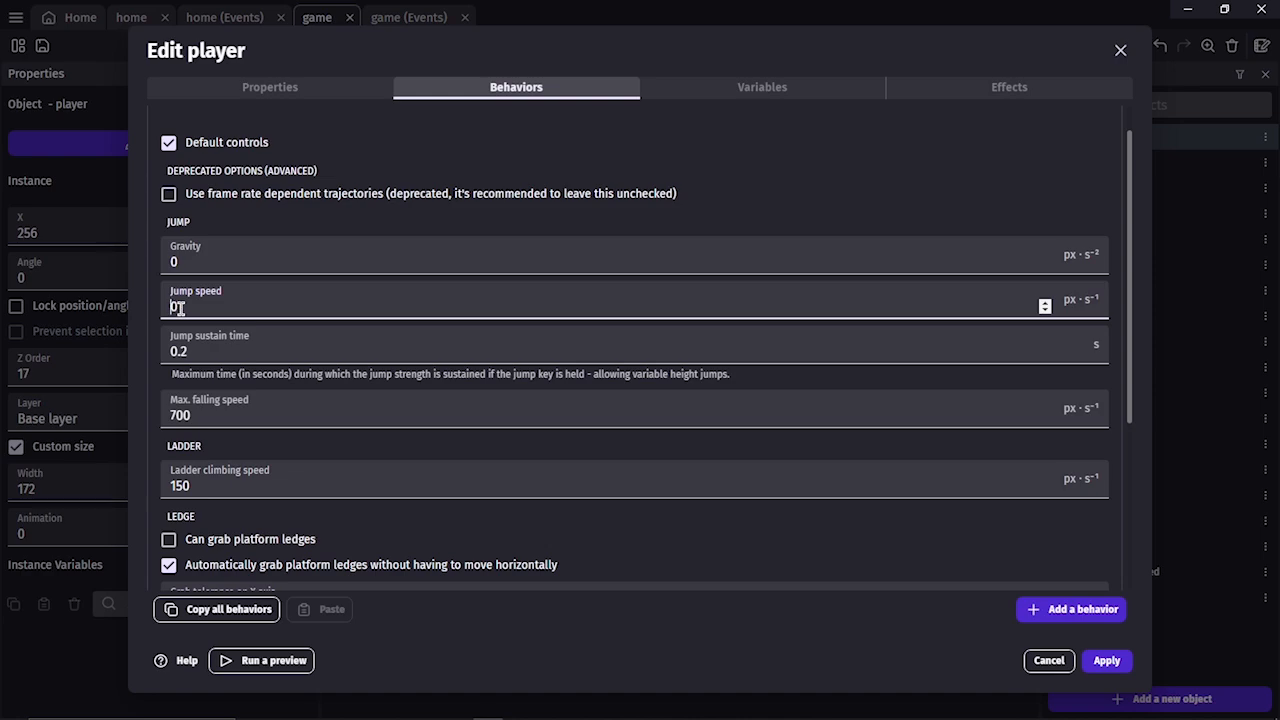
{"action": "left_click", "coordinate": [319, 344]}
{"action": "key", "text": "BackSpace"}
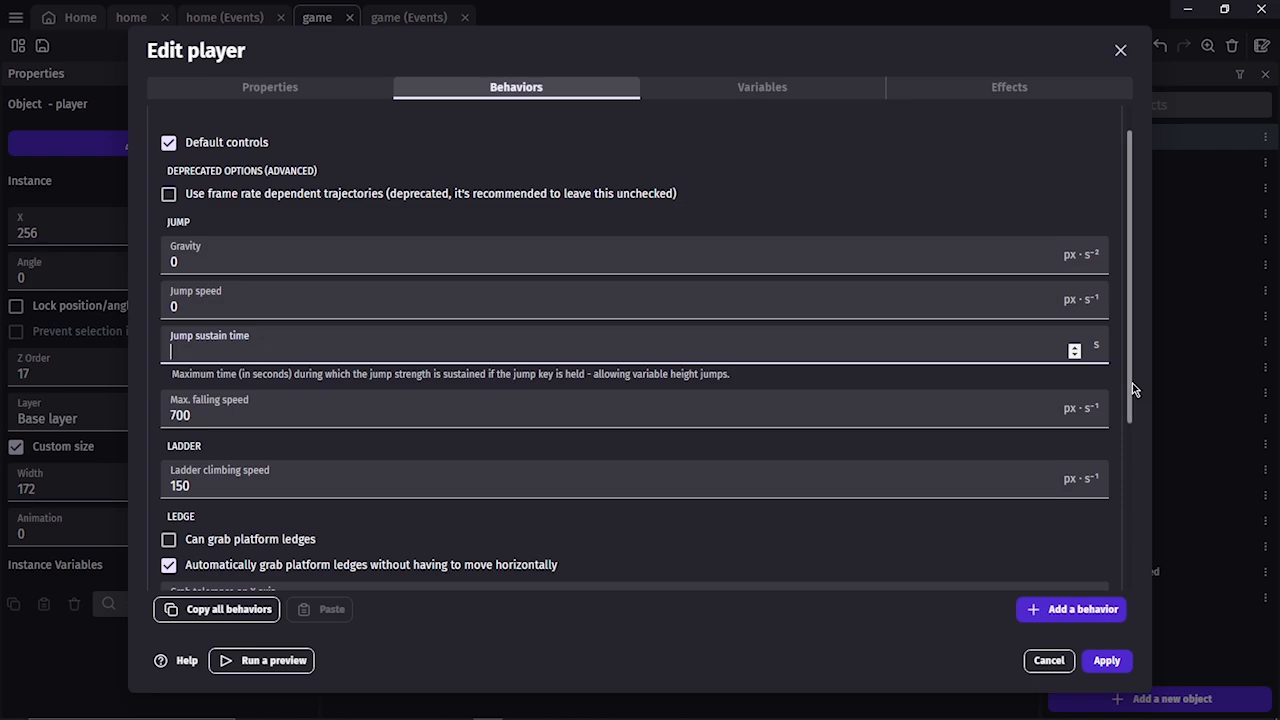
{"action": "scroll", "coordinate": [1132, 383], "scroll_direction": "down", "scroll_amount": 3}
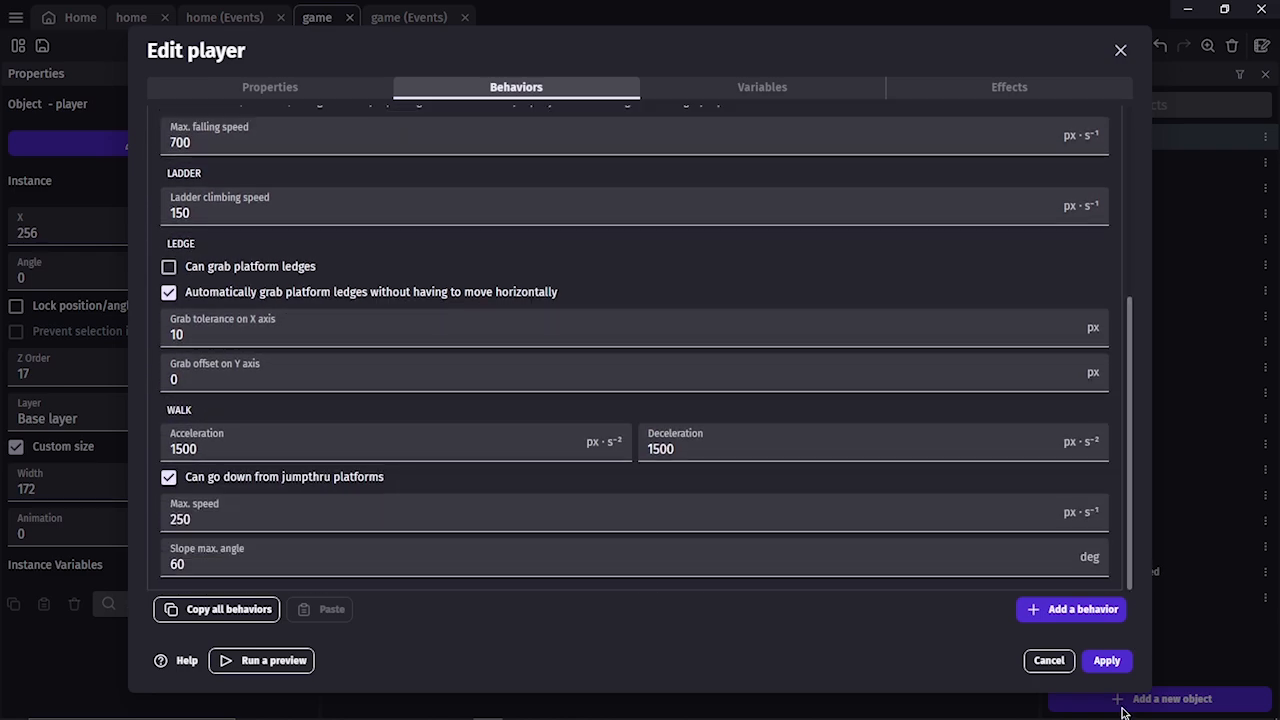
{"action": "left_click", "coordinate": [1106, 660]}
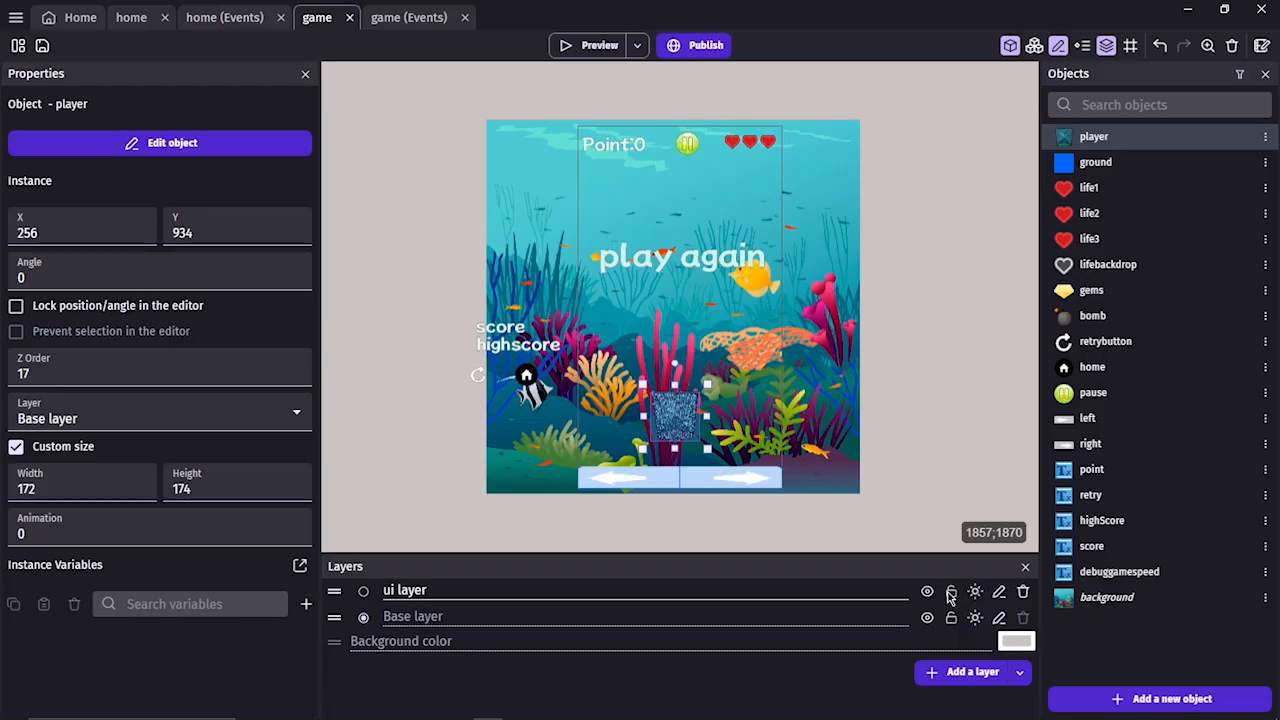
Move the player basket straight down so it rests just above the arrow buttons in the scene.
{"action": "left_click", "coordinate": [680, 418]}
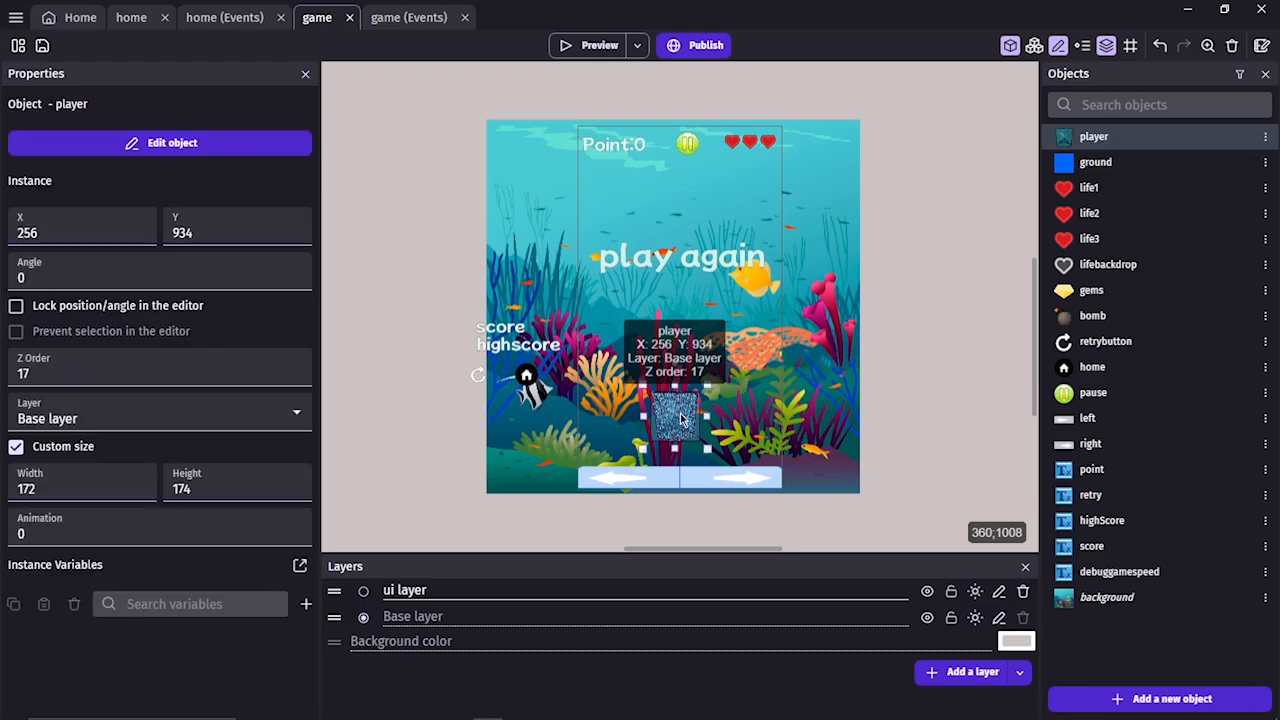
{"action": "left_click_drag", "start_coordinate": [680, 419], "coordinate": [680, 448]}
{"action": "left_click", "coordinate": [934, 344]}
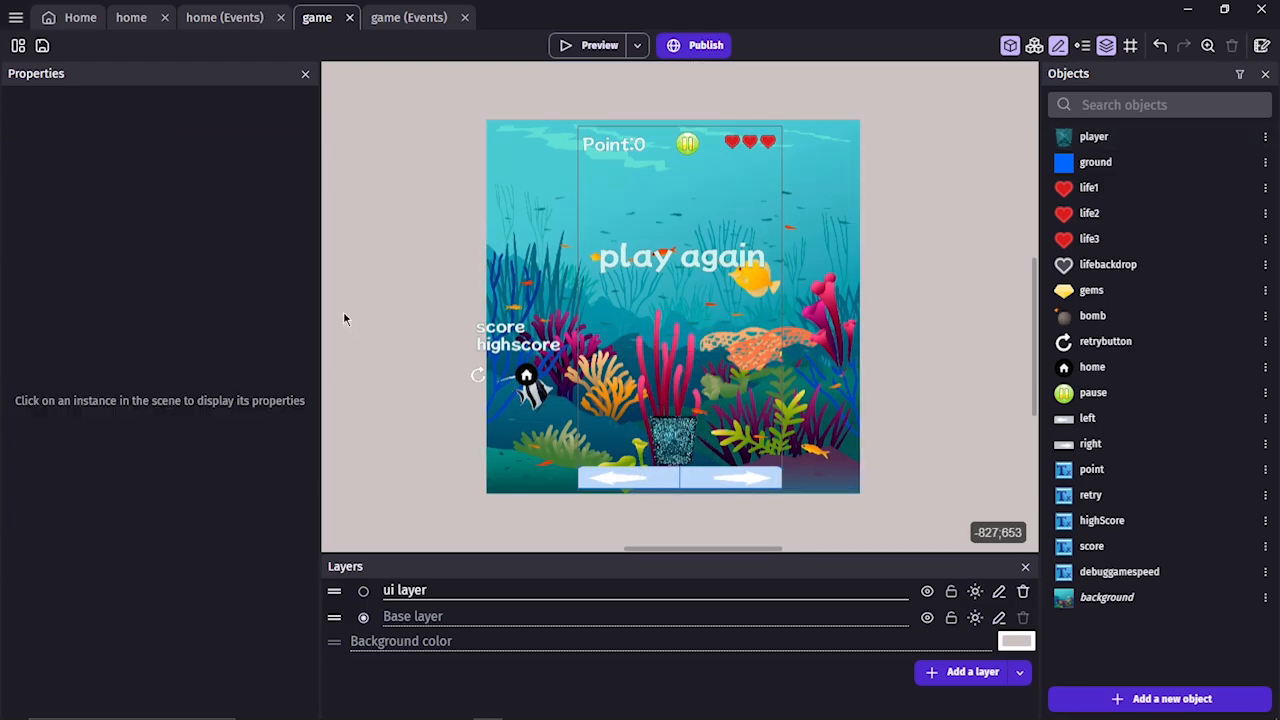
In the game scene's events, add an action setting the gems size to 75 x 53 under the "dropvalue" > 2 seconds event.
{"action": "left_click", "coordinate": [393, 20]}
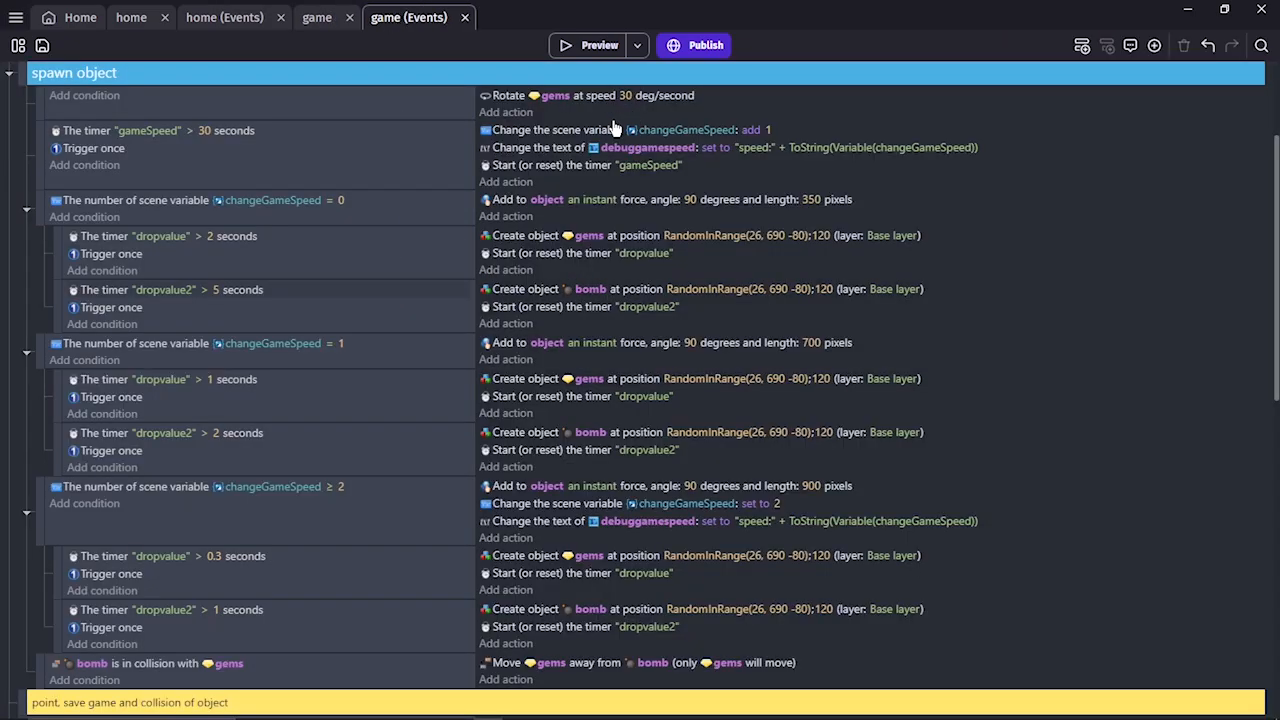
{"action": "left_click", "coordinate": [501, 268]}
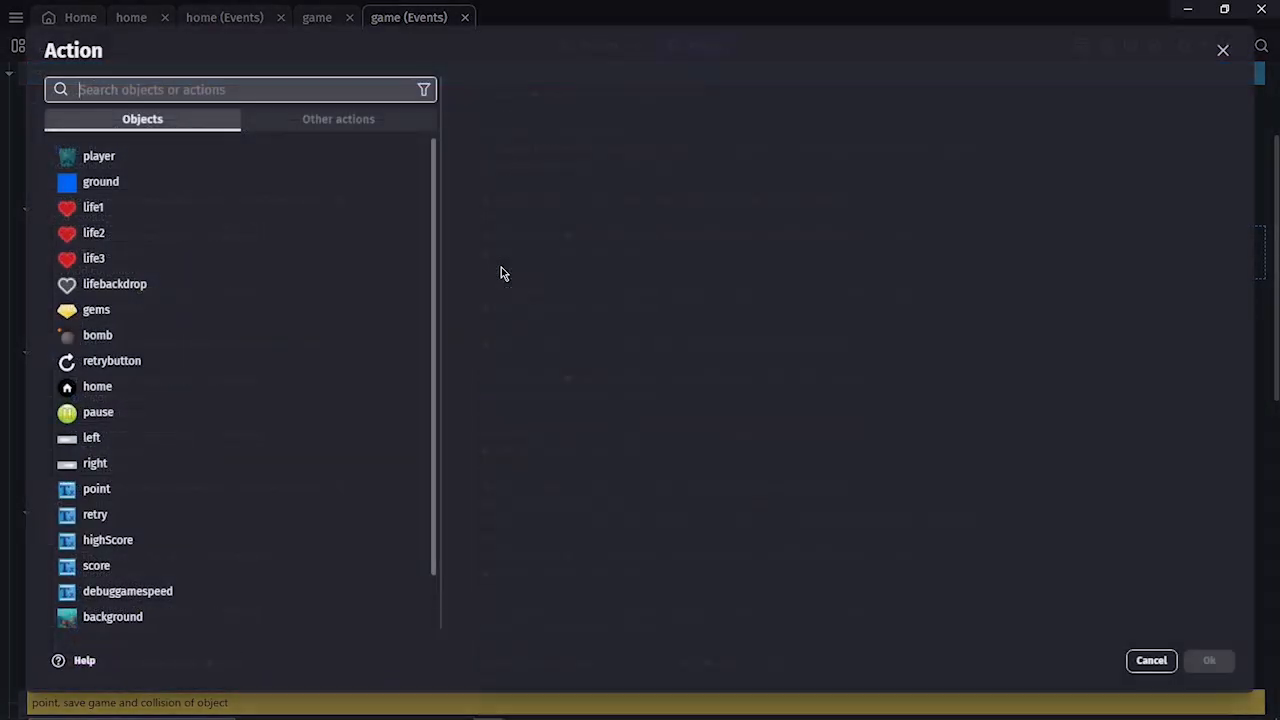
{"action": "left_click", "coordinate": [97, 314]}
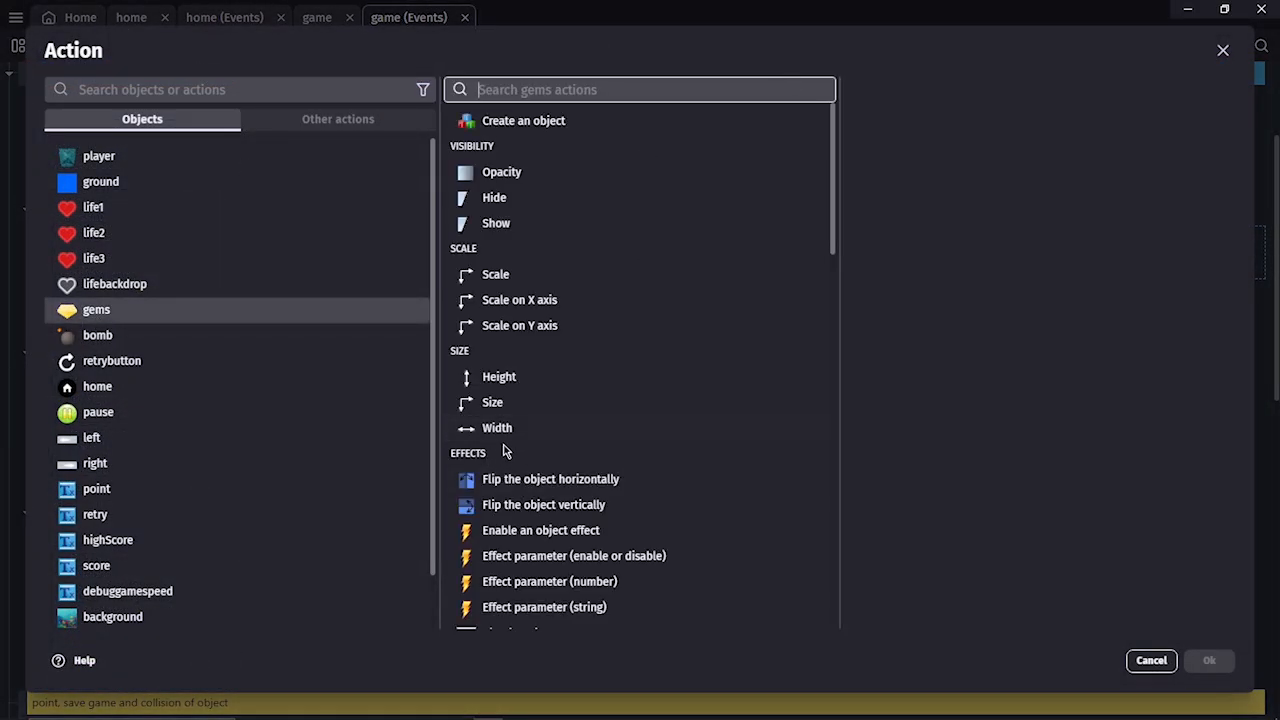
{"action": "left_click", "coordinate": [492, 404]}
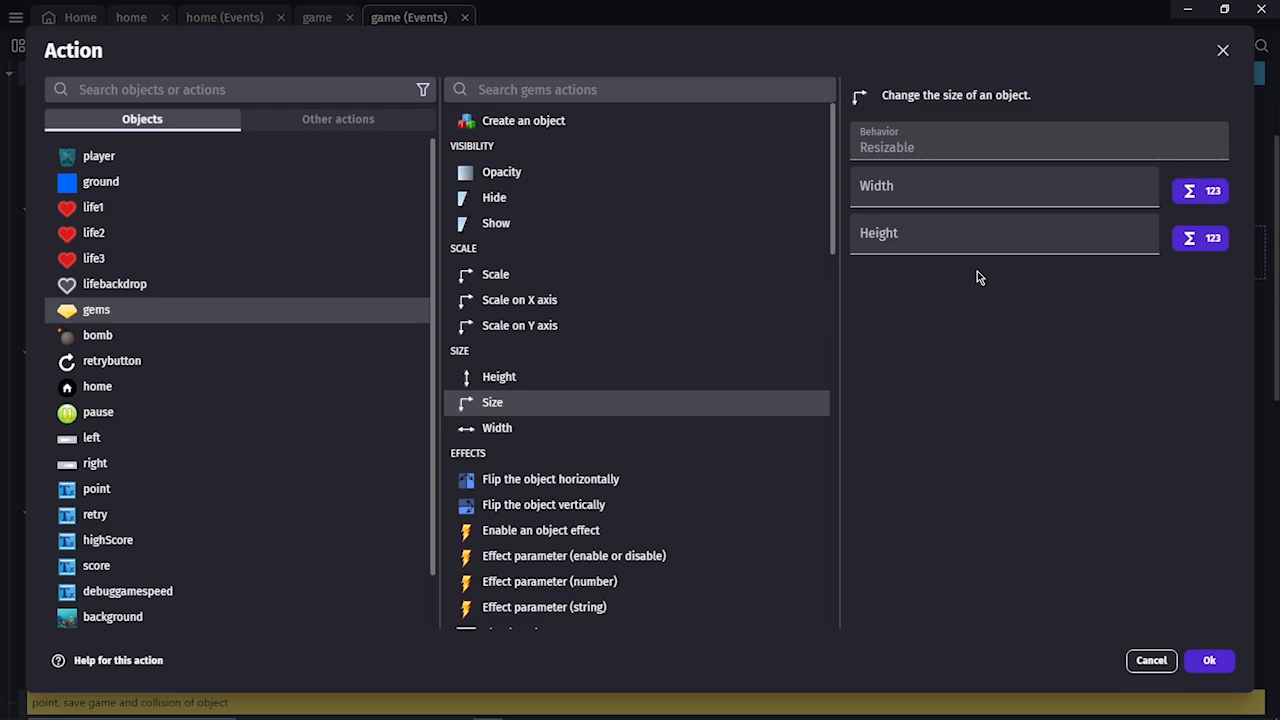
{"action": "left_click", "coordinate": [910, 187]}
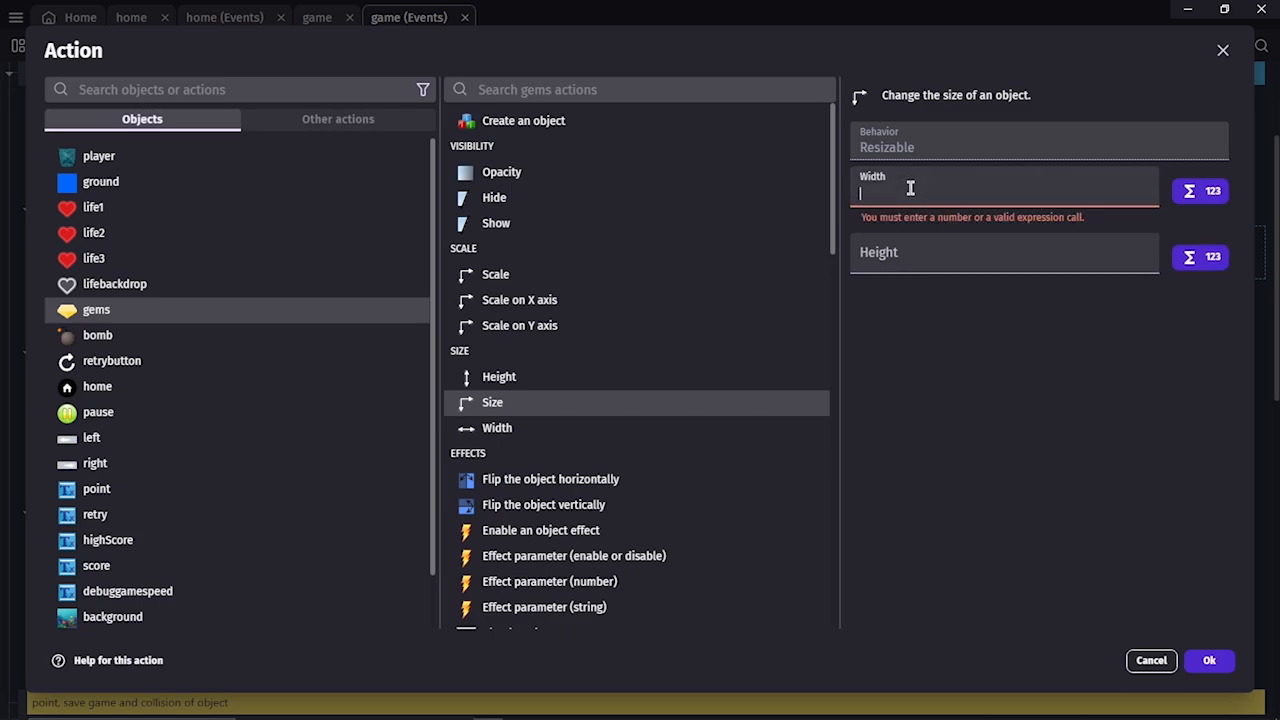
{"action": "type", "text": "75"}
{"action": "left_click", "coordinate": [925, 236]}
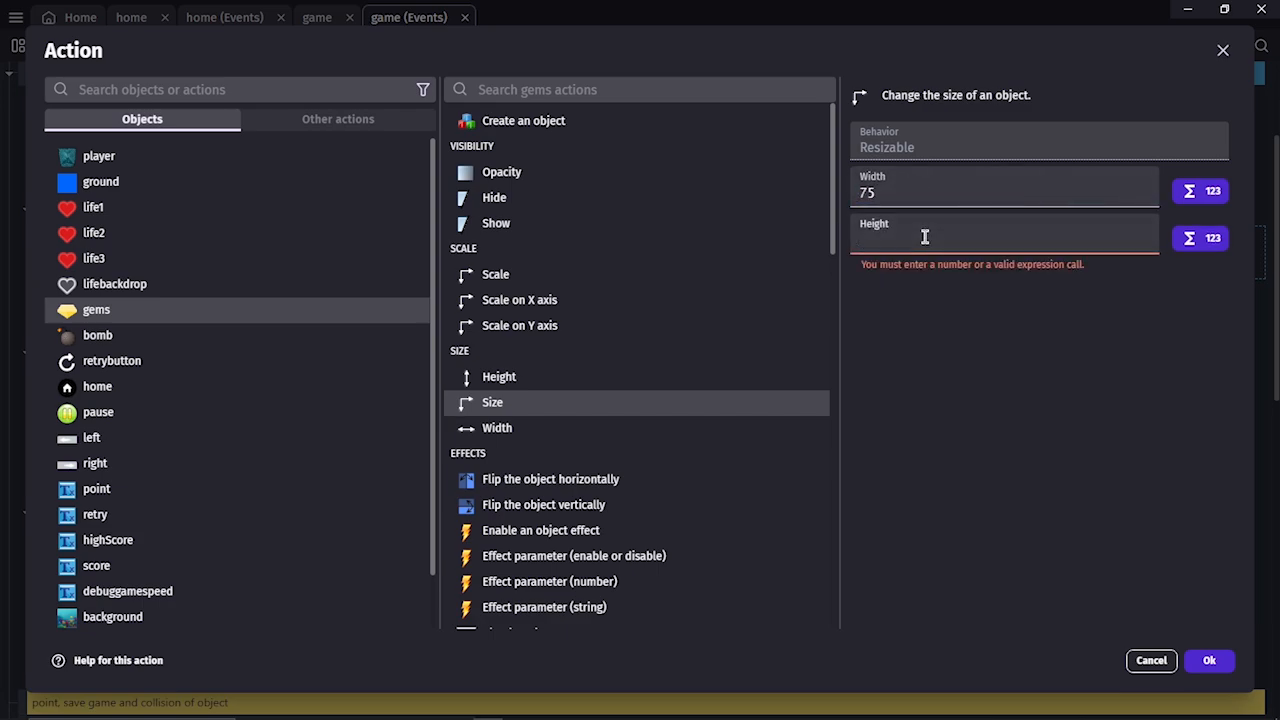
{"action": "type", "text": "53"}
{"action": "left_click", "coordinate": [1211, 662]}
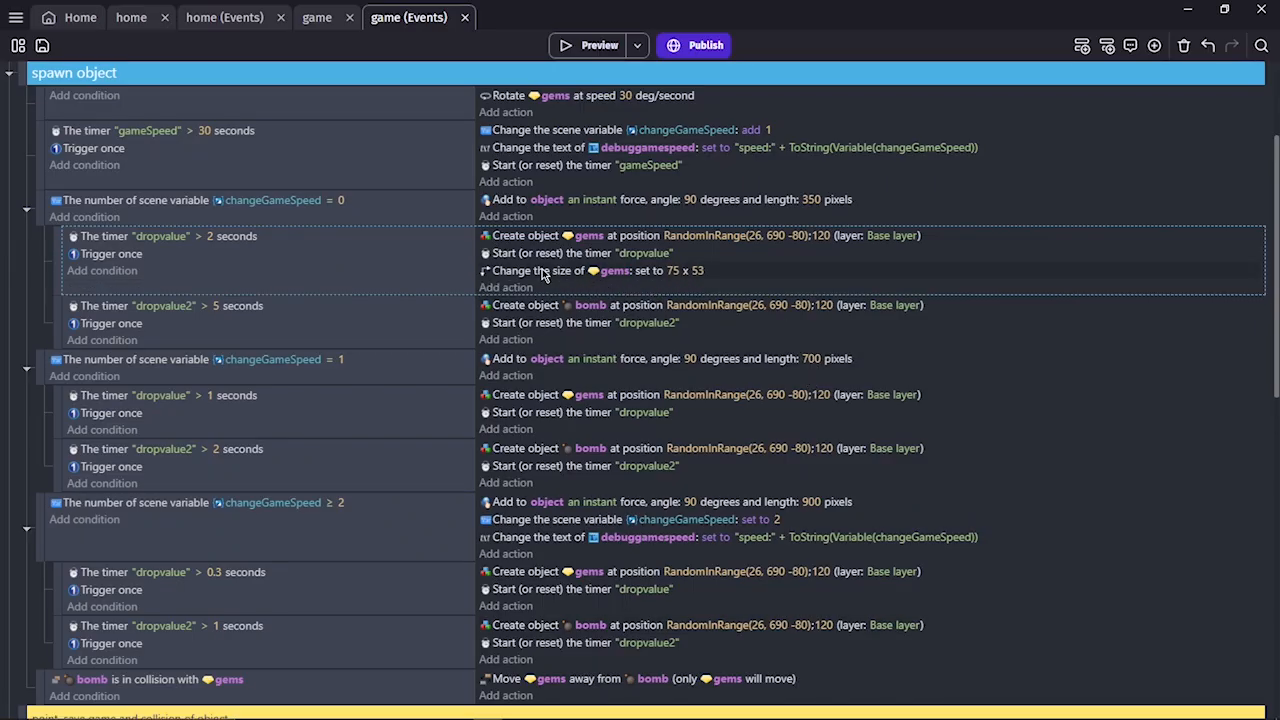
Copy the gems size action into the "dropvalue2" > 5 seconds event and change its object to bomb.
{"action": "left_click", "coordinate": [543, 272]}
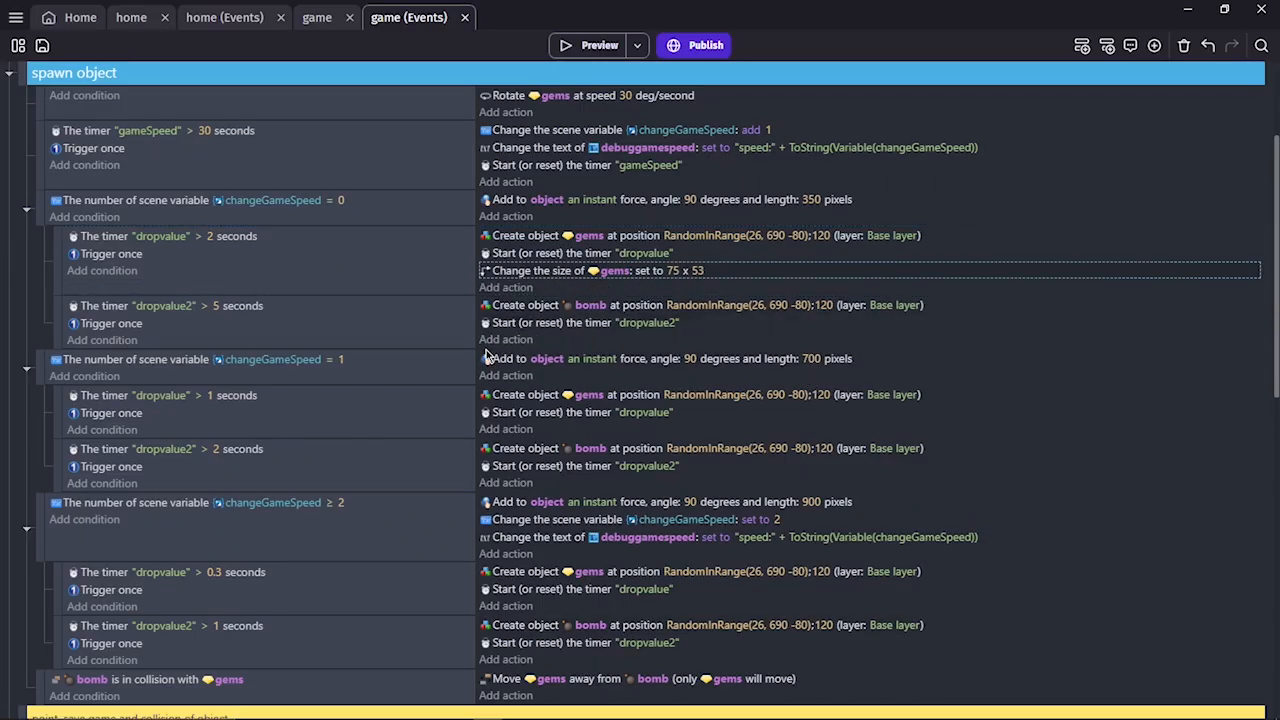
{"action": "left_click", "coordinate": [545, 340]}
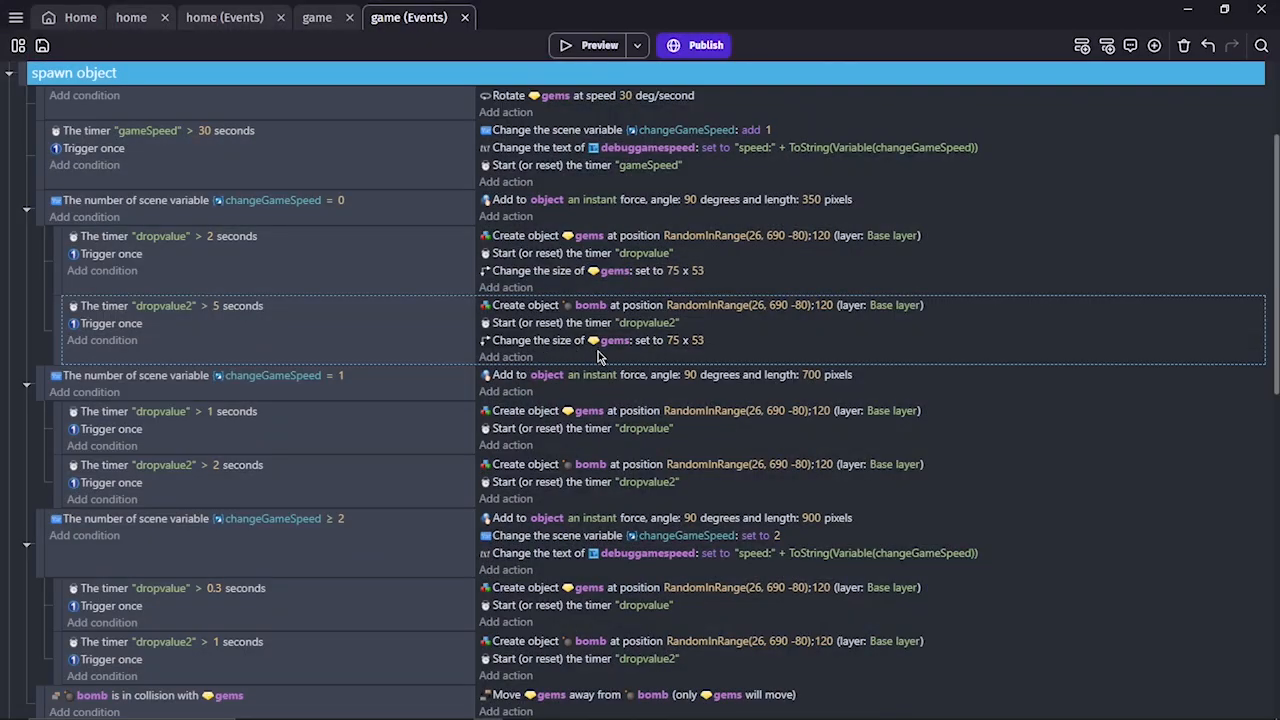
{"action": "left_click", "coordinate": [600, 341]}
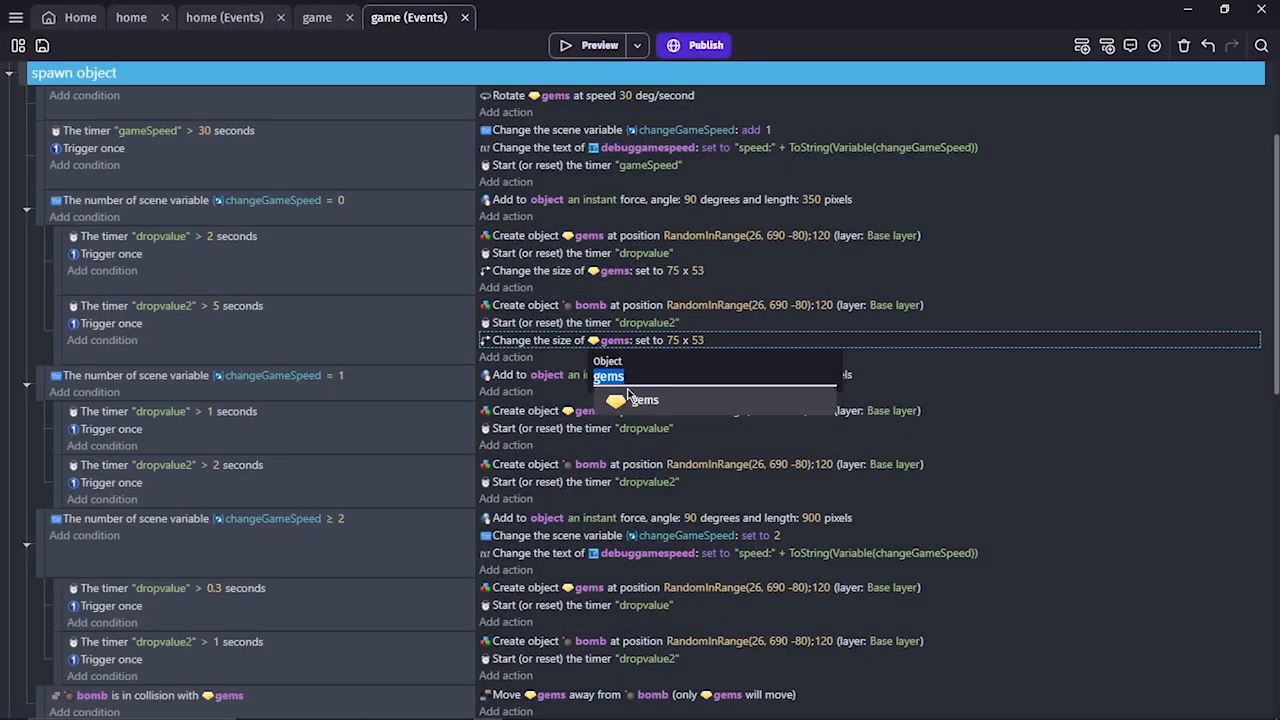
{"action": "key", "text": "BackSpace"}
{"action": "scroll", "coordinate": [630, 420], "scroll_direction": "down", "scroll_amount": 3}
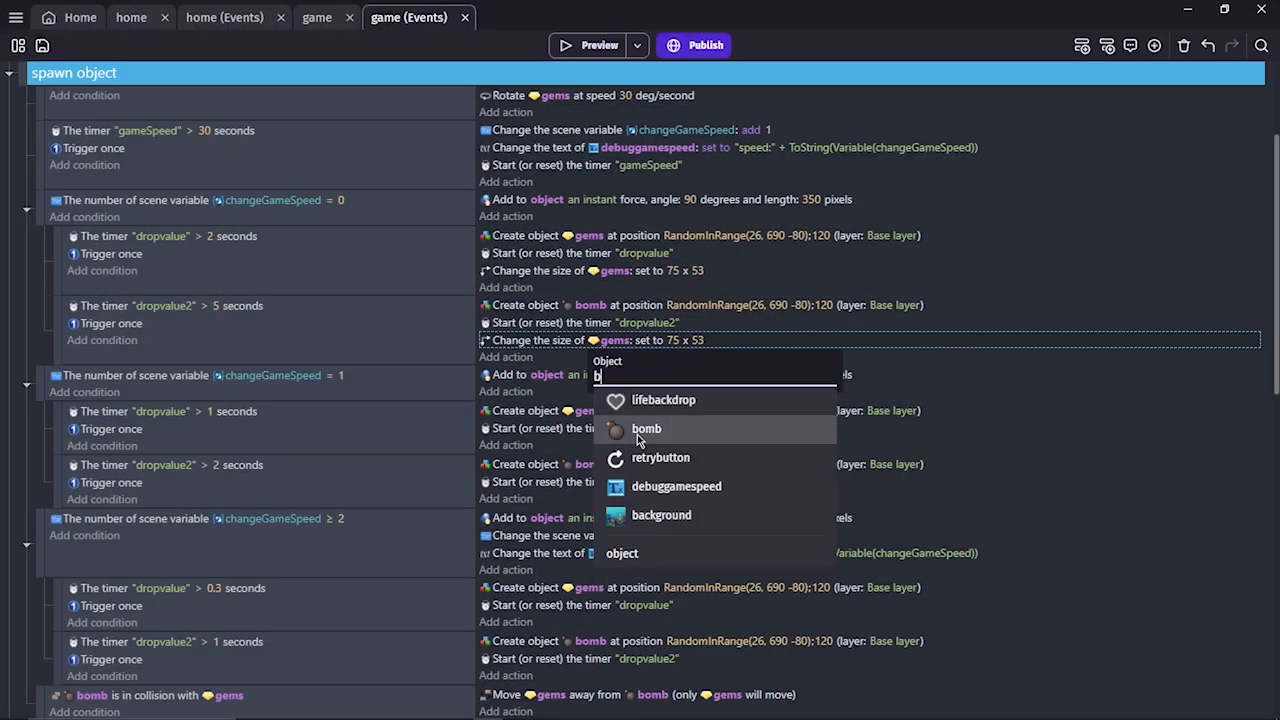
{"action": "left_click", "coordinate": [637, 434]}
Set the bomb size action's width and height to 106 each.
{"action": "left_click", "coordinate": [675, 341]}
{"action": "type", "text": "106"}
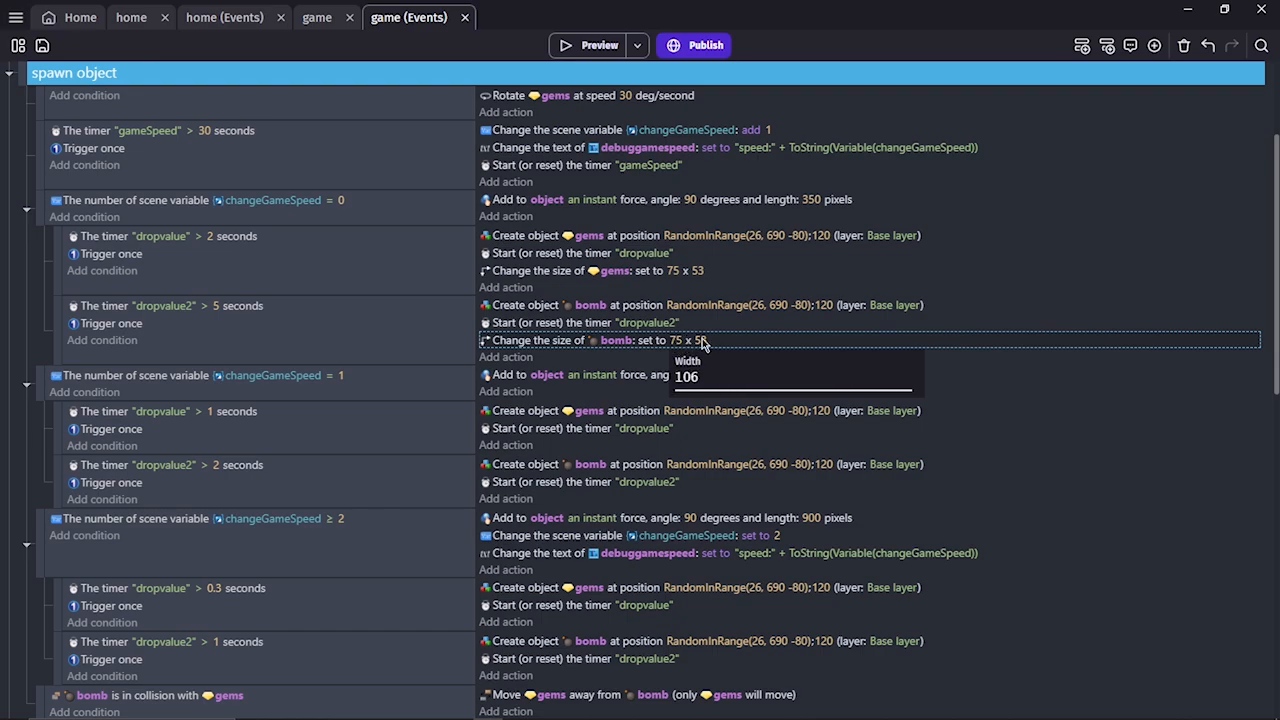
{"action": "left_click", "coordinate": [703, 341]}
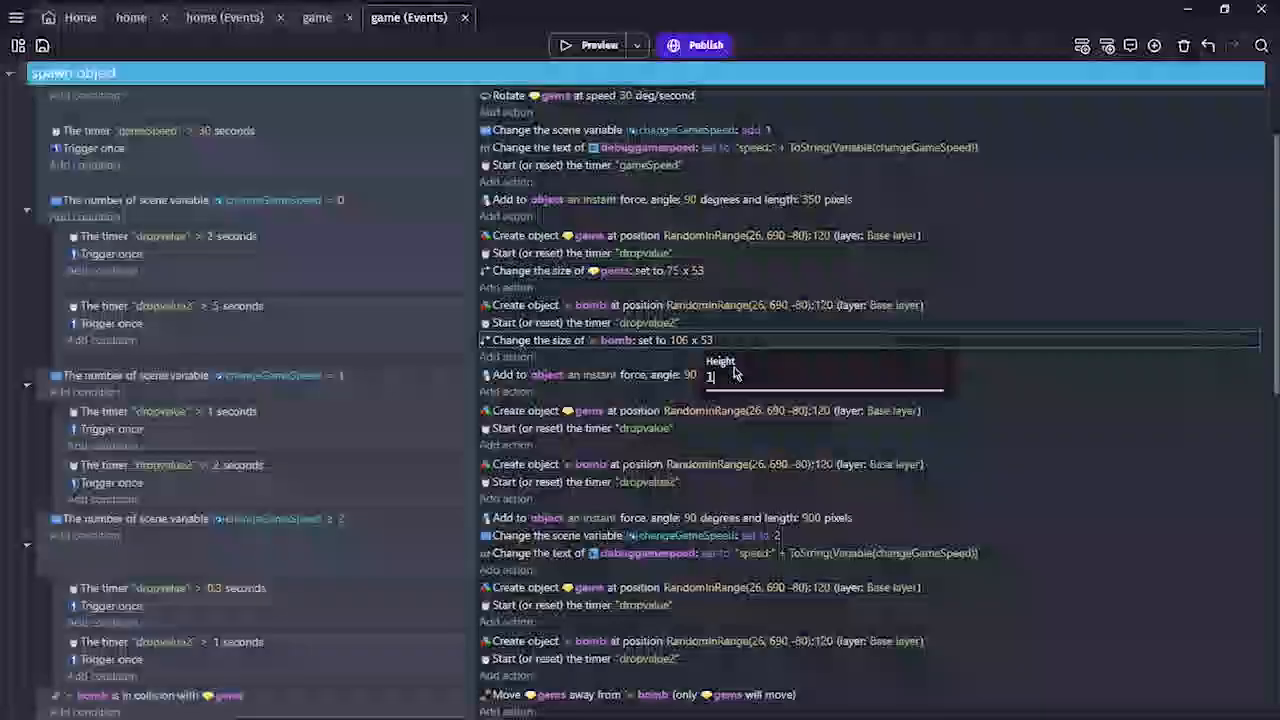
{"action": "type", "text": "1"}
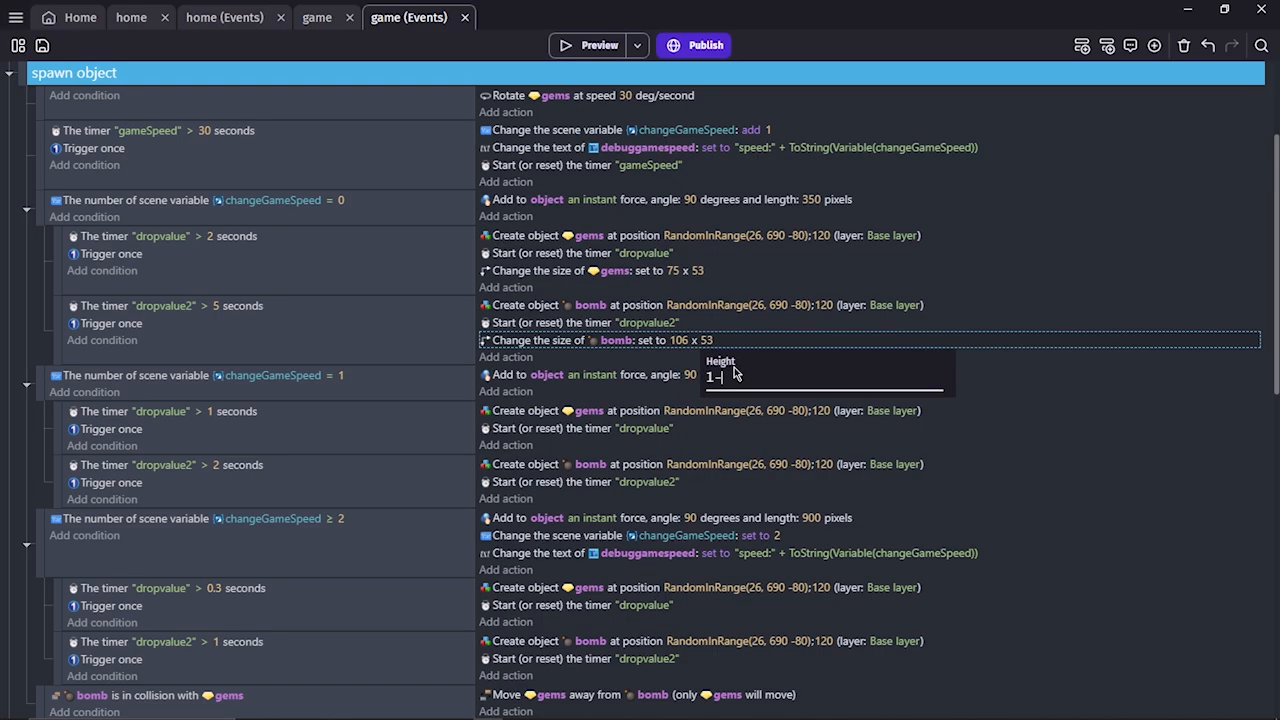
{"action": "type", "text": "0"}
{"action": "type", "text": "6"}
{"action": "left_click", "coordinate": [373, 358]}
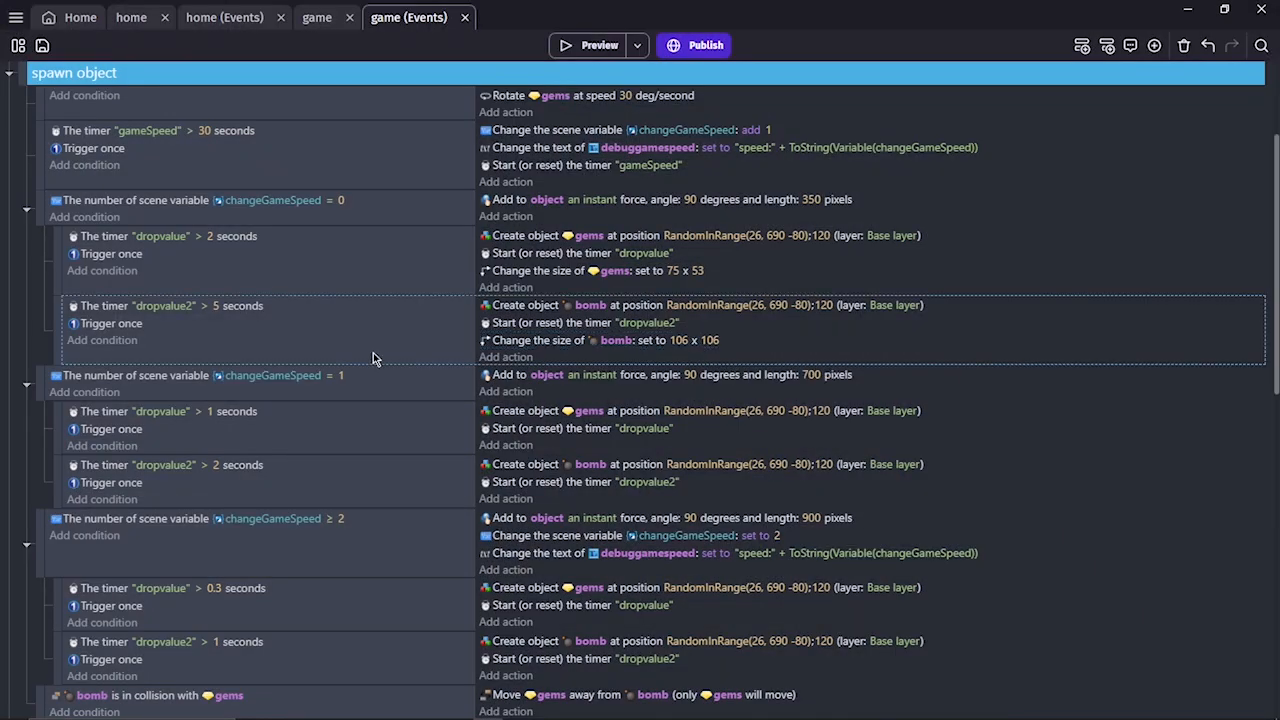
Copy the gems size action into the "dropvalue" > 1 second and "dropvalue" > 0.3 seconds events.
{"action": "left_click", "coordinate": [548, 279]}
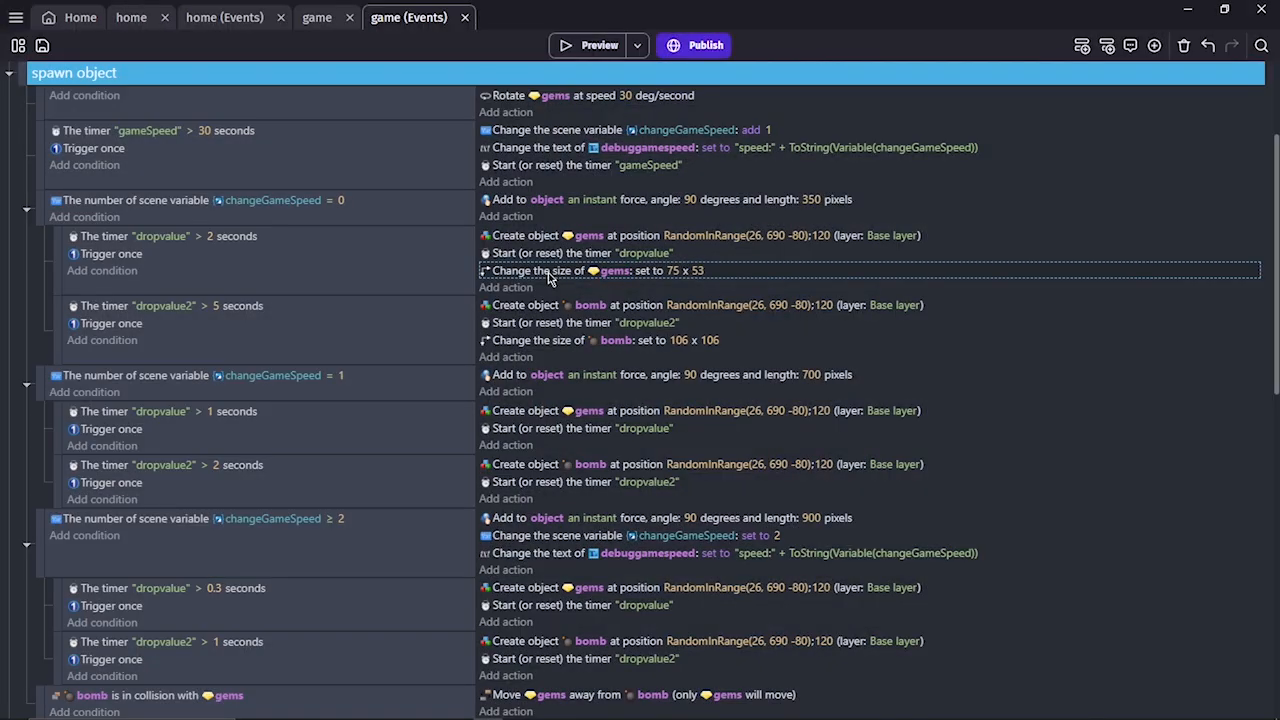
{"action": "left_click", "coordinate": [560, 446]}
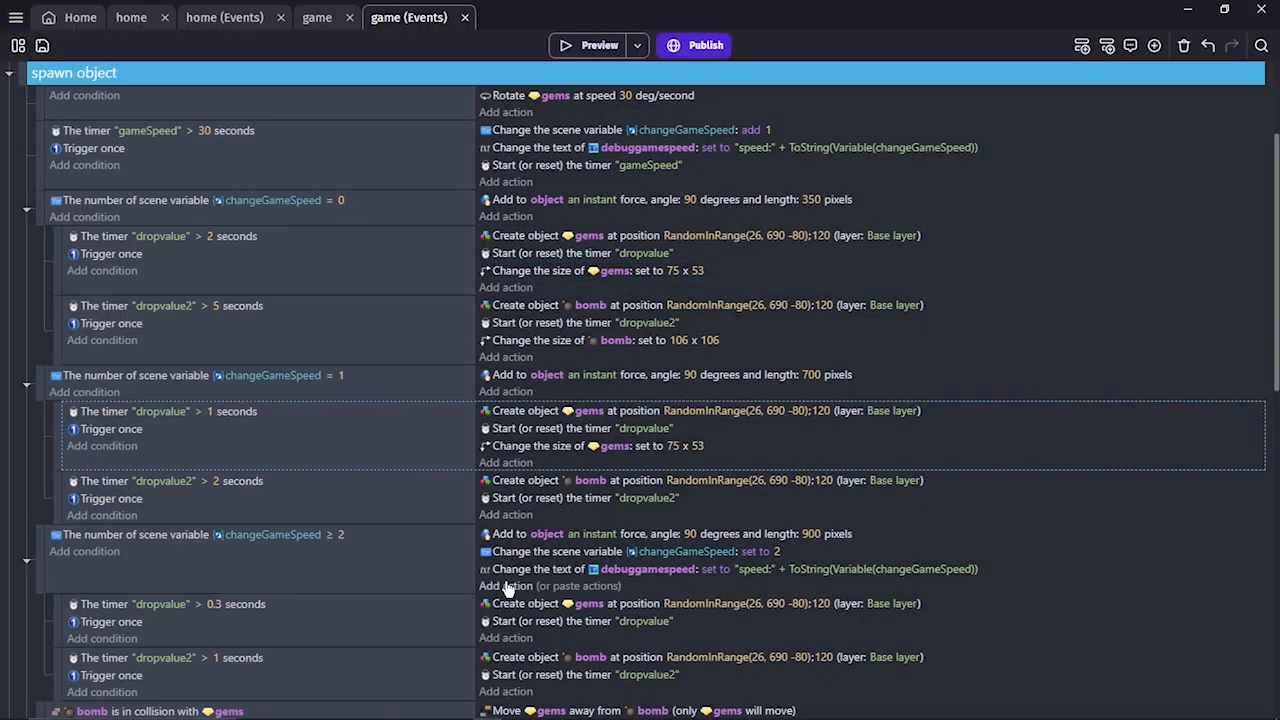
{"action": "left_click", "coordinate": [509, 640]}
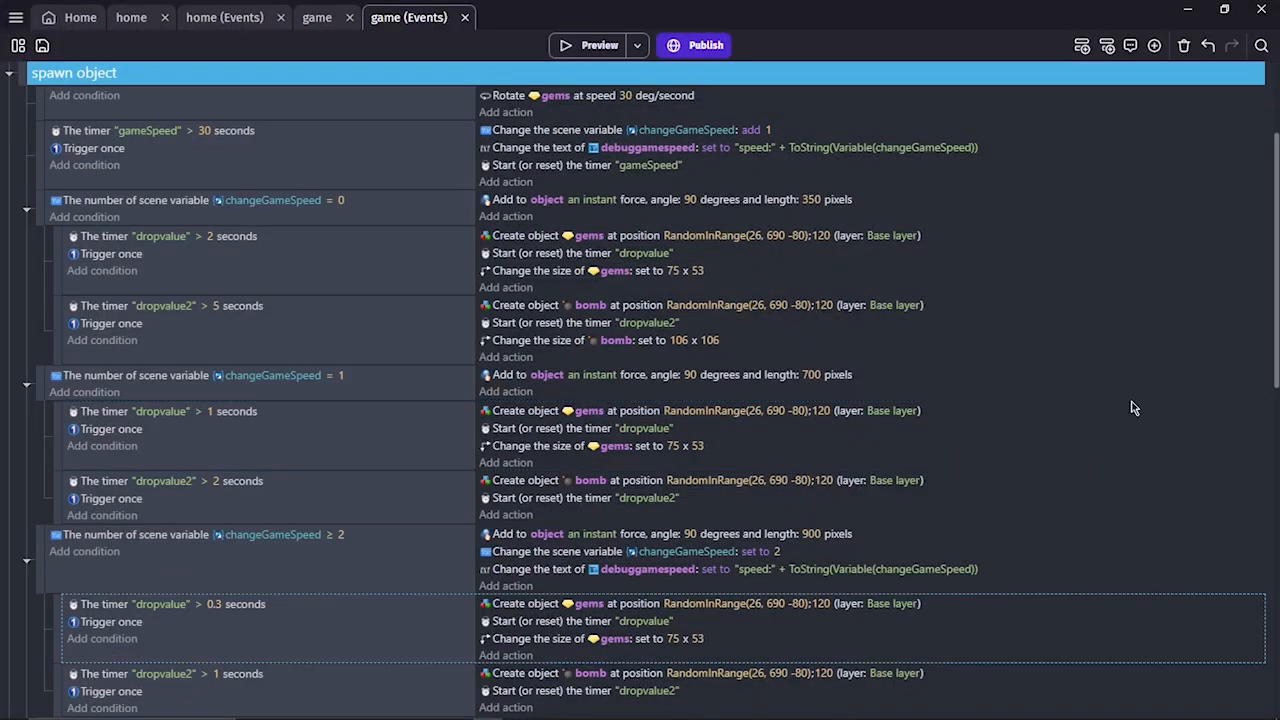
Copy the bomb size action into the "dropvalue2" > 2 seconds and "dropvalue2" > 1 second events.
{"action": "scroll", "coordinate": [885, 365], "scroll_direction": "down", "scroll_amount": 1}
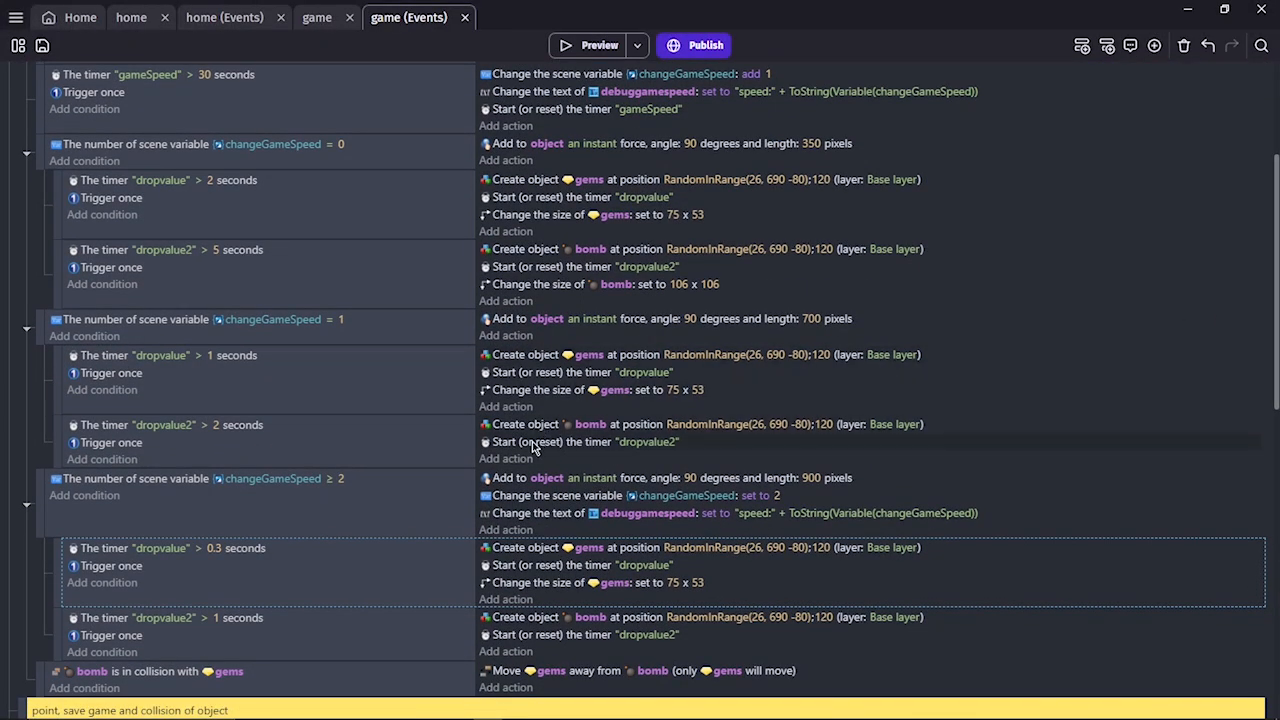
{"action": "left_click", "coordinate": [533, 285]}
{"action": "key", "text": "ctrl+c"}
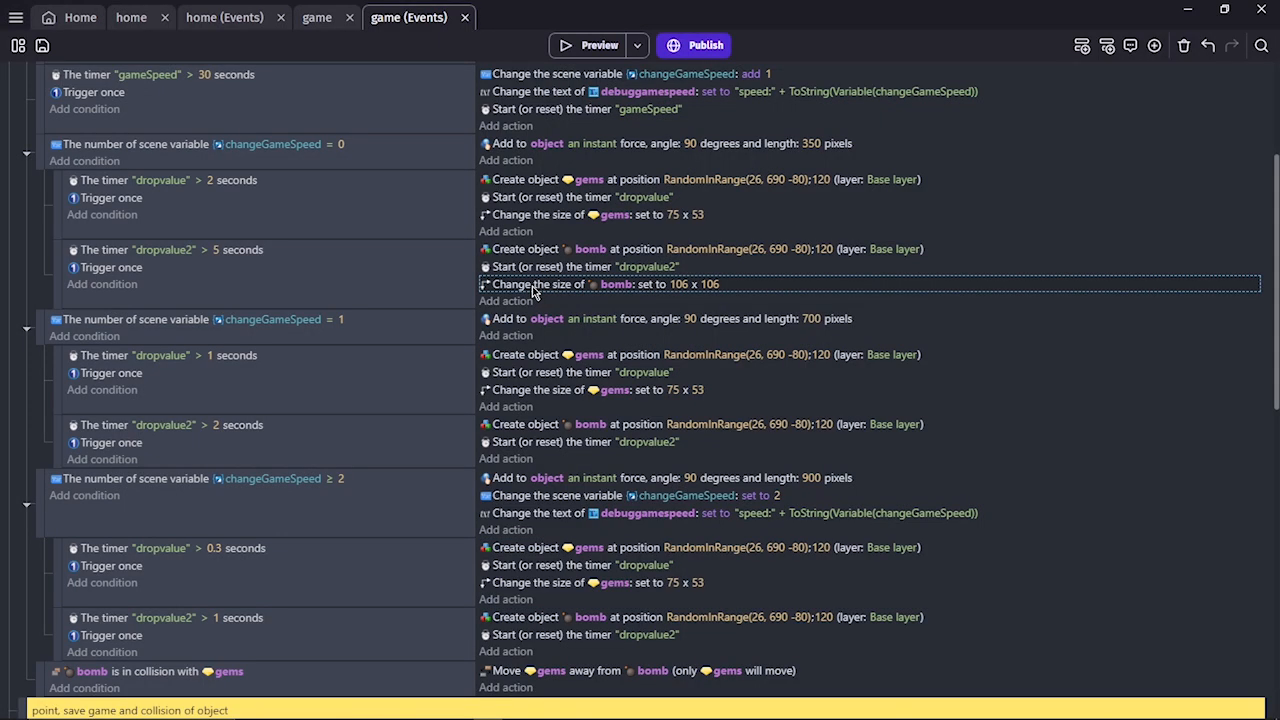
{"action": "left_click", "coordinate": [562, 459]}
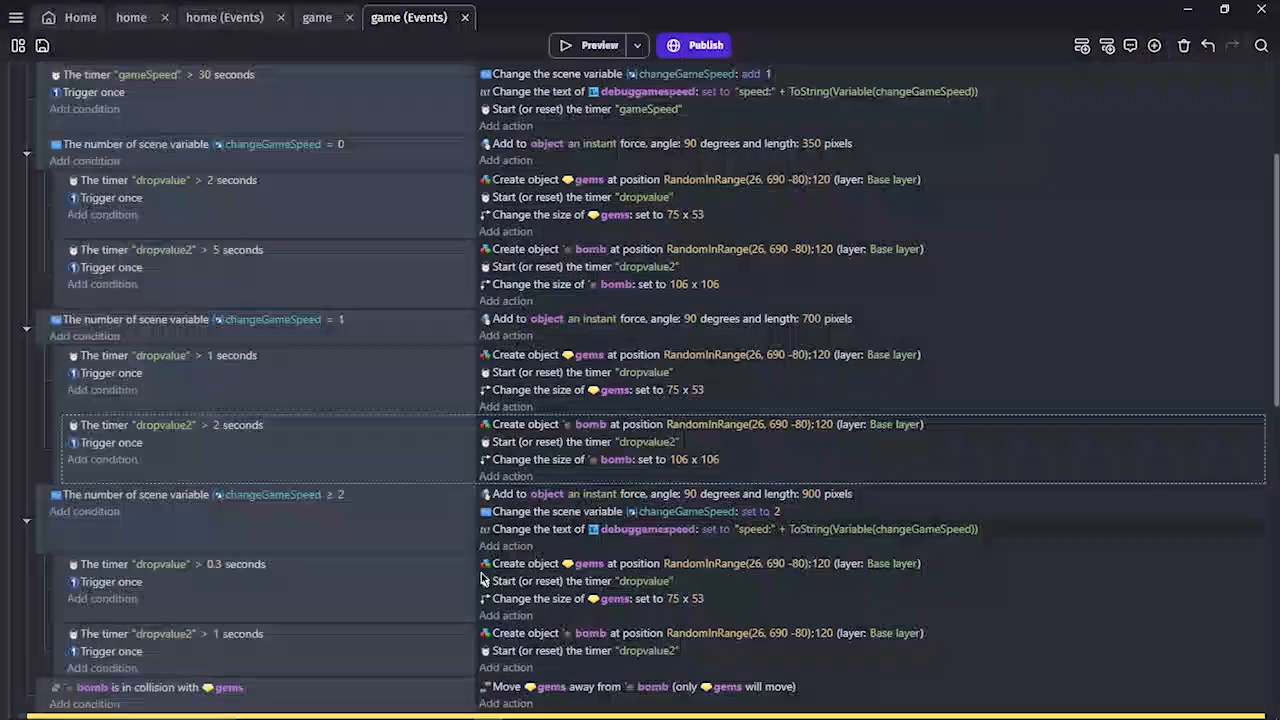
{"action": "left_click", "coordinate": [552, 668]}
Reorder the actions in all six spawn events so each size change comes directly after its object's creation.
{"action": "left_click_drag", "start_coordinate": [530, 668], "coordinate": [516, 648]}
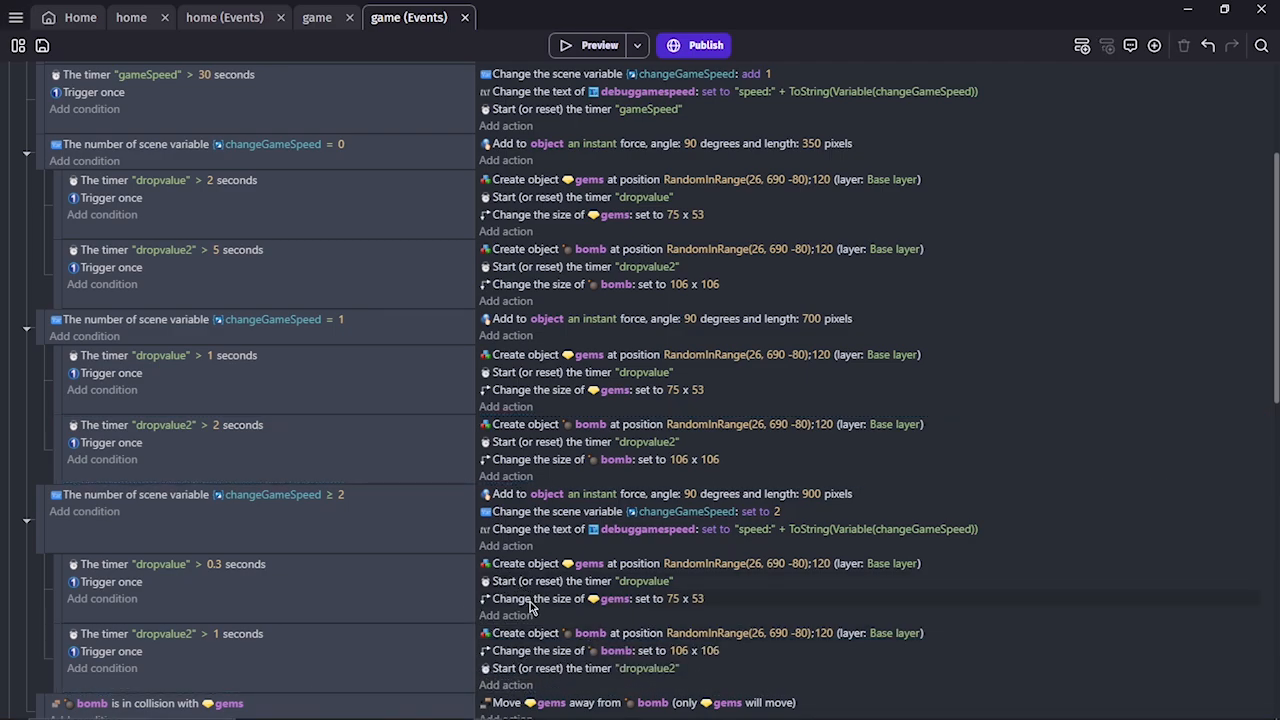
{"action": "left_click_drag", "start_coordinate": [530, 598], "coordinate": [530, 585]}
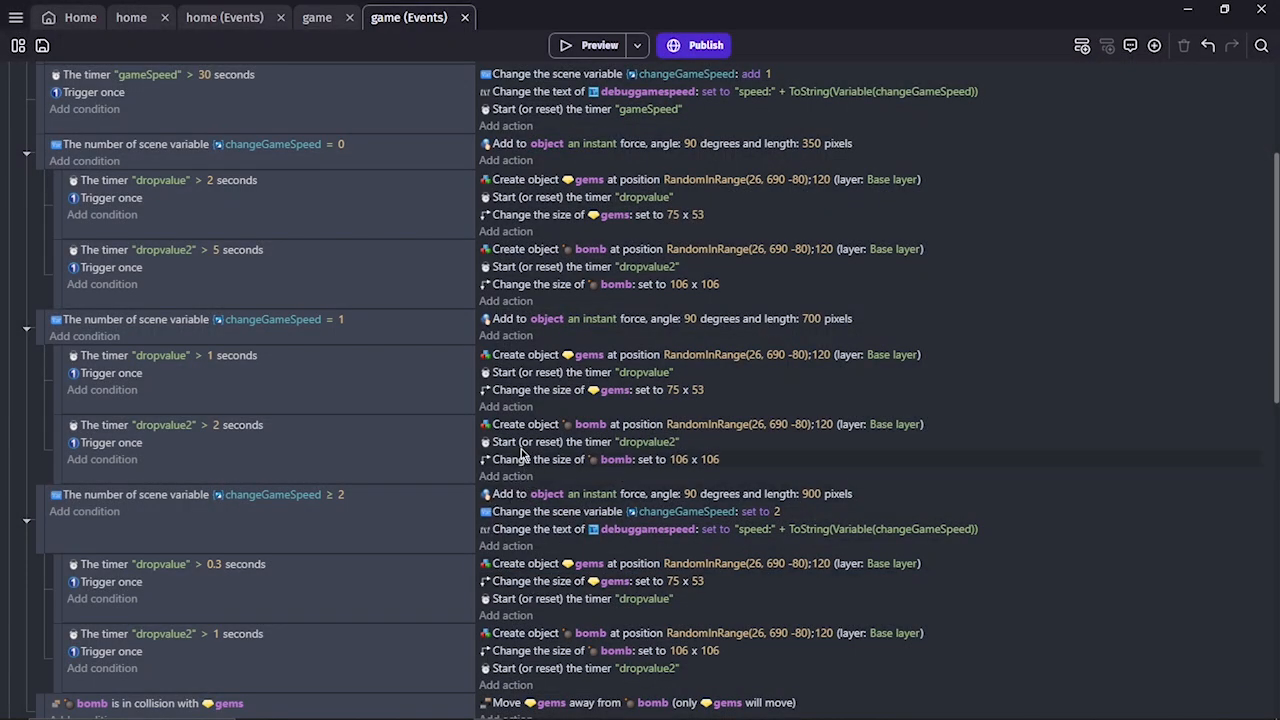
{"action": "left_click_drag", "start_coordinate": [521, 453], "coordinate": [530, 443]}
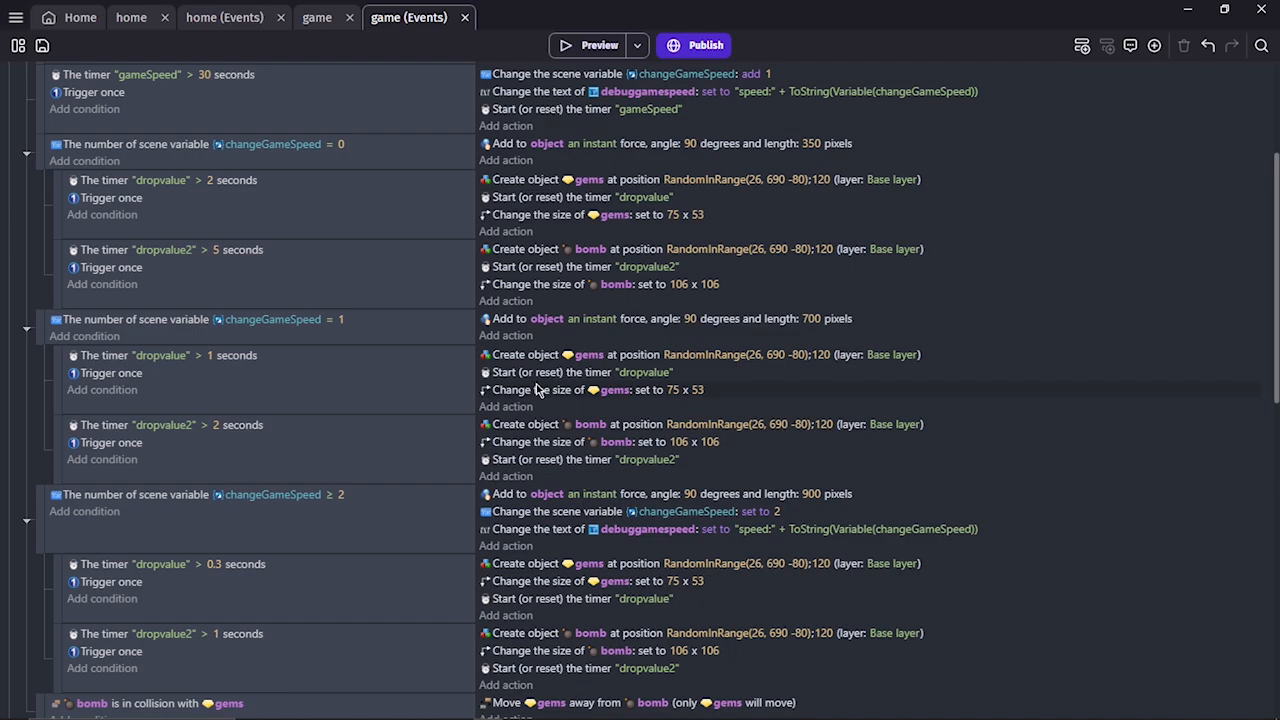
{"action": "left_click_drag", "start_coordinate": [537, 396], "coordinate": [537, 378]}
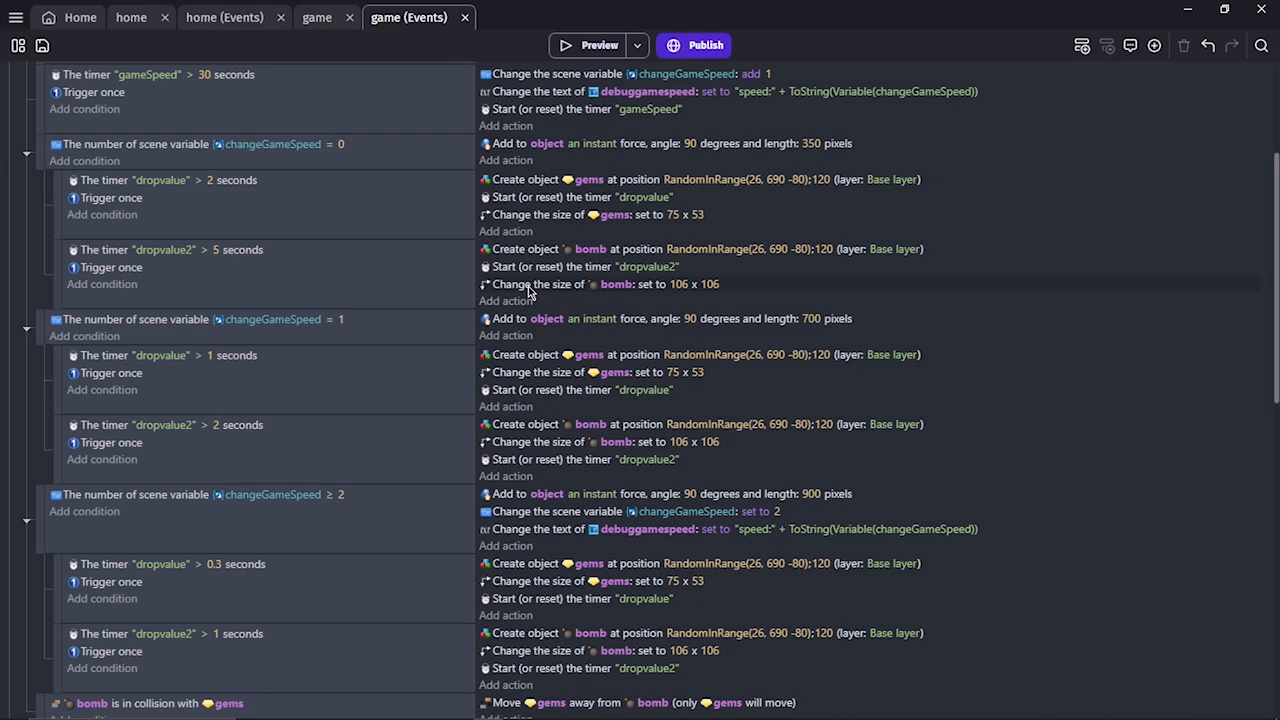
{"action": "left_click_drag", "start_coordinate": [521, 285], "coordinate": [521, 268]}
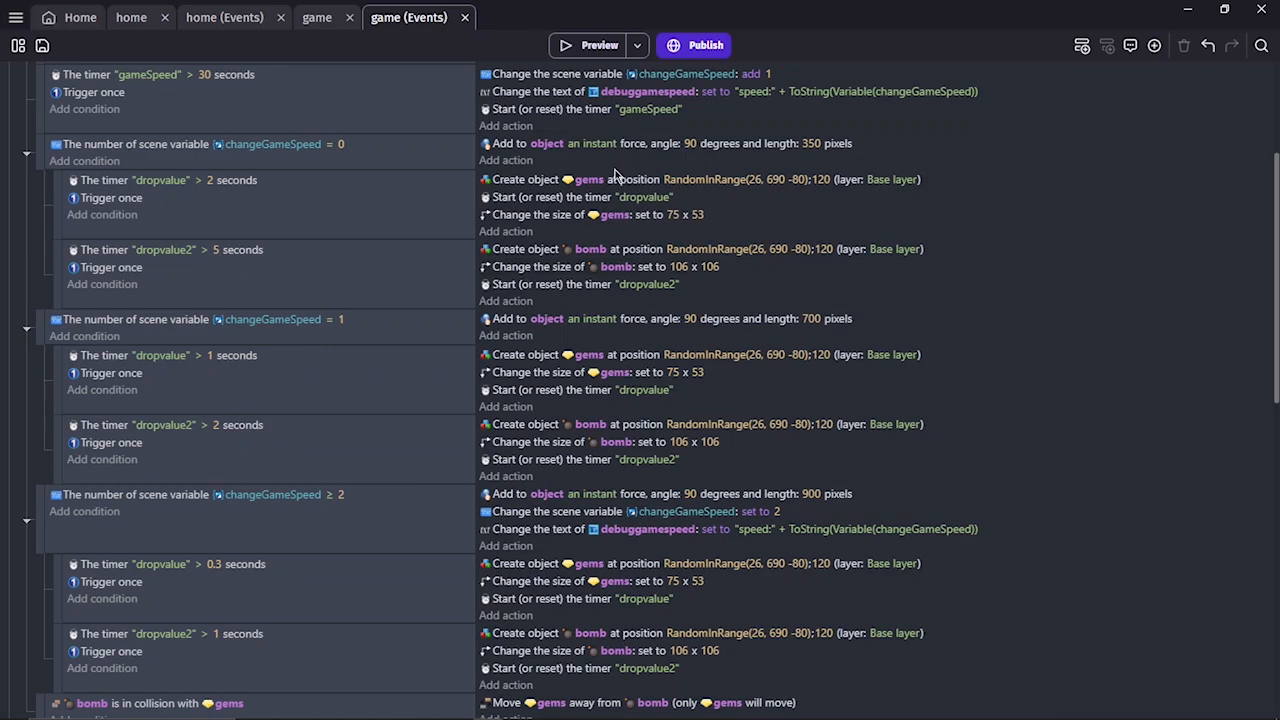
{"action": "left_click_drag", "start_coordinate": [553, 226], "coordinate": [545, 196]}
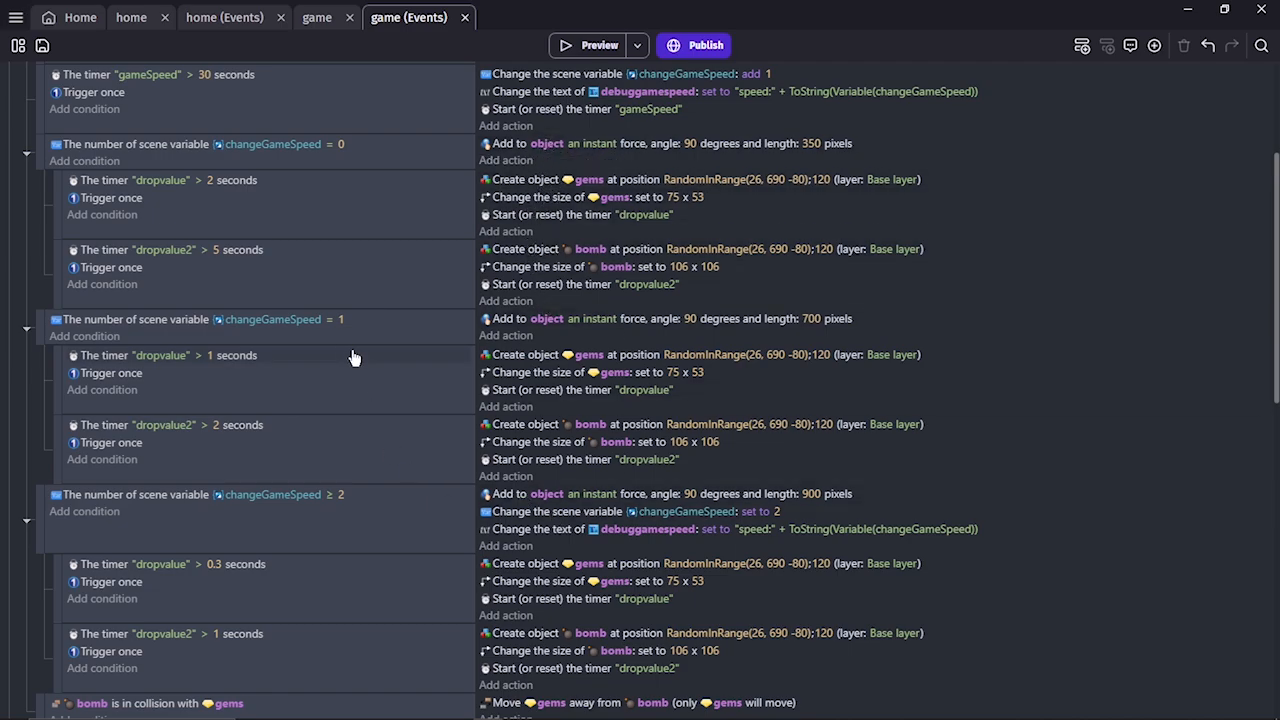
{"action": "left_click", "coordinate": [379, 287]}
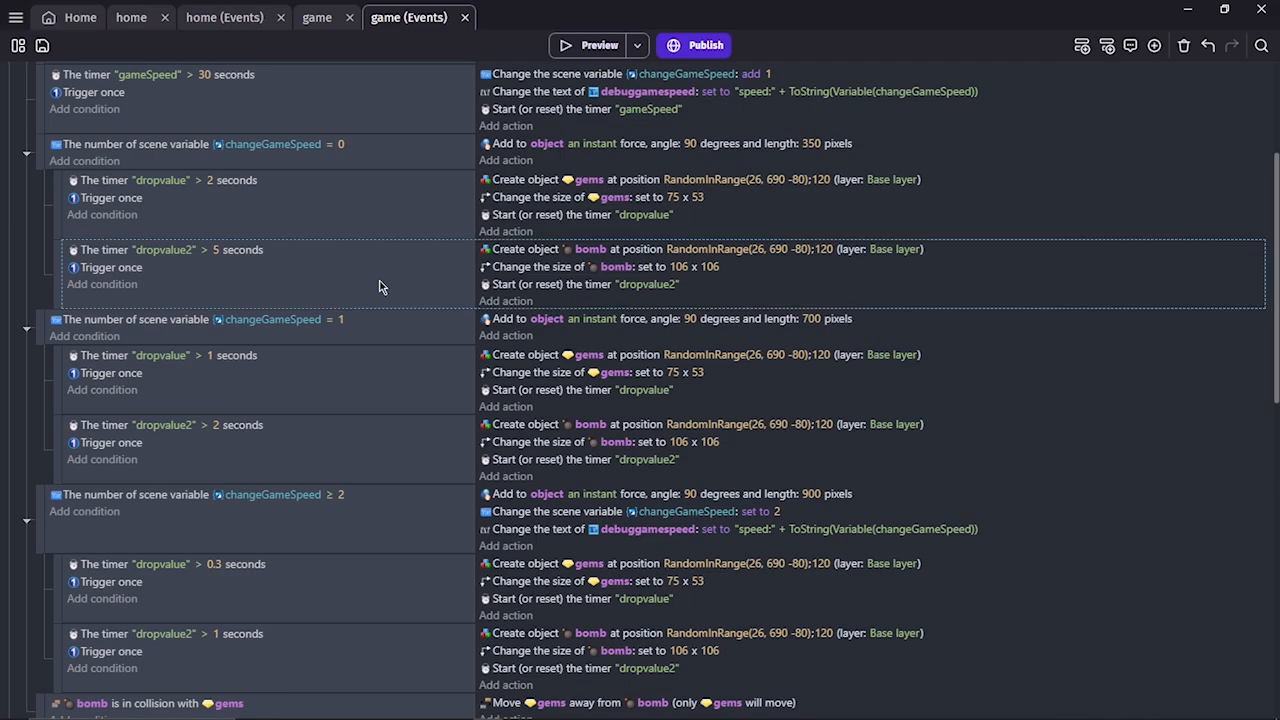
Preview the game and move the basket left and right to test catching the falling gems and bombs.
{"action": "left_click", "coordinate": [588, 48]}
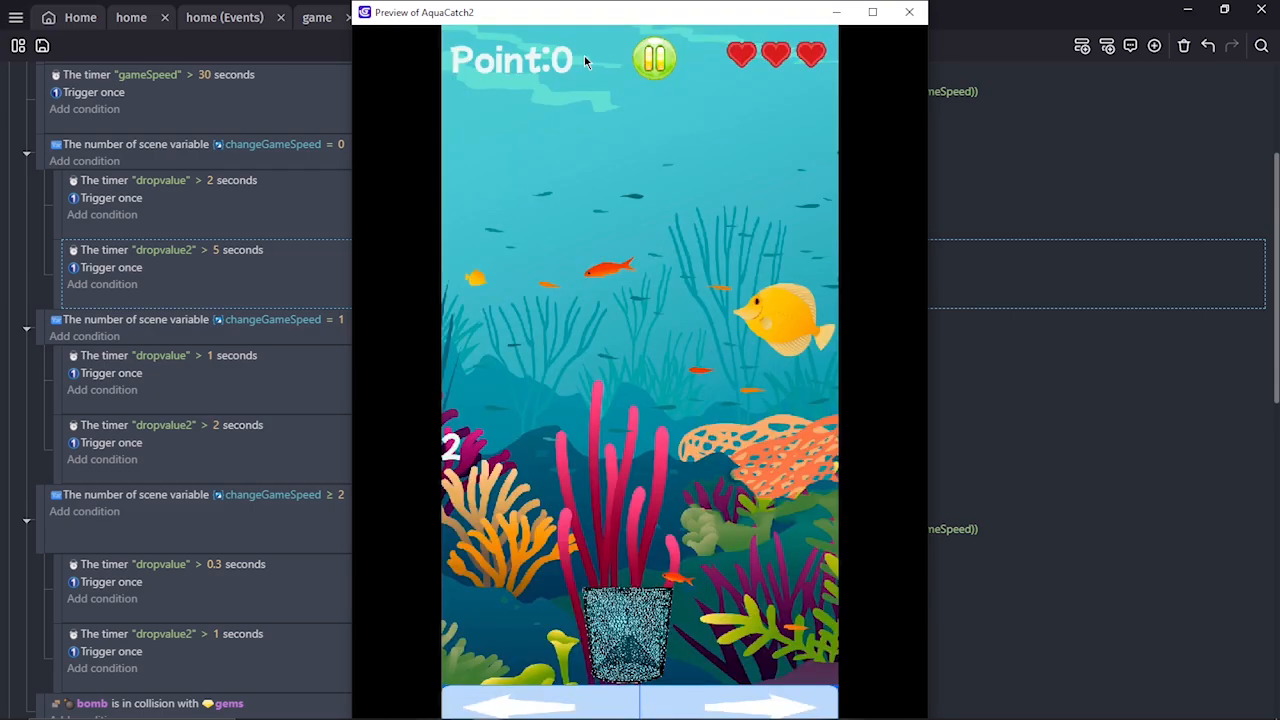
{"action": "key", "text": "Right"}
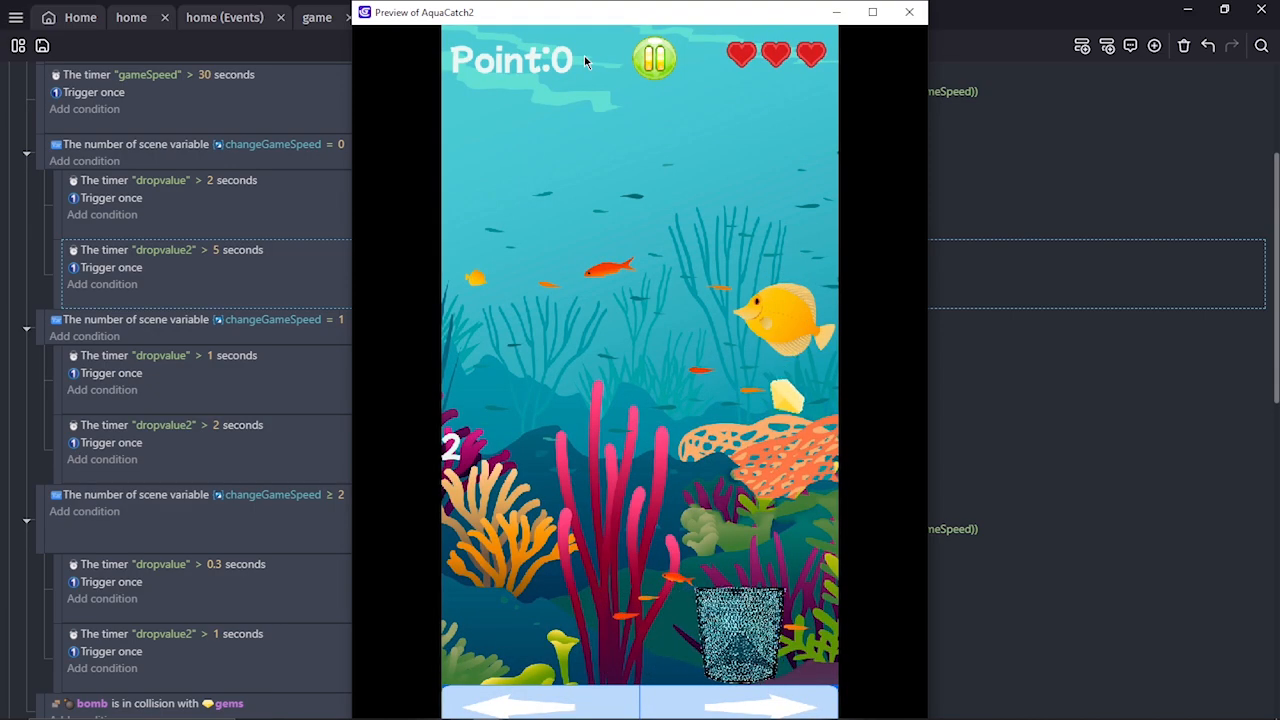
{"action": "key", "text": "Right"}
{"action": "key", "text": "Left"}
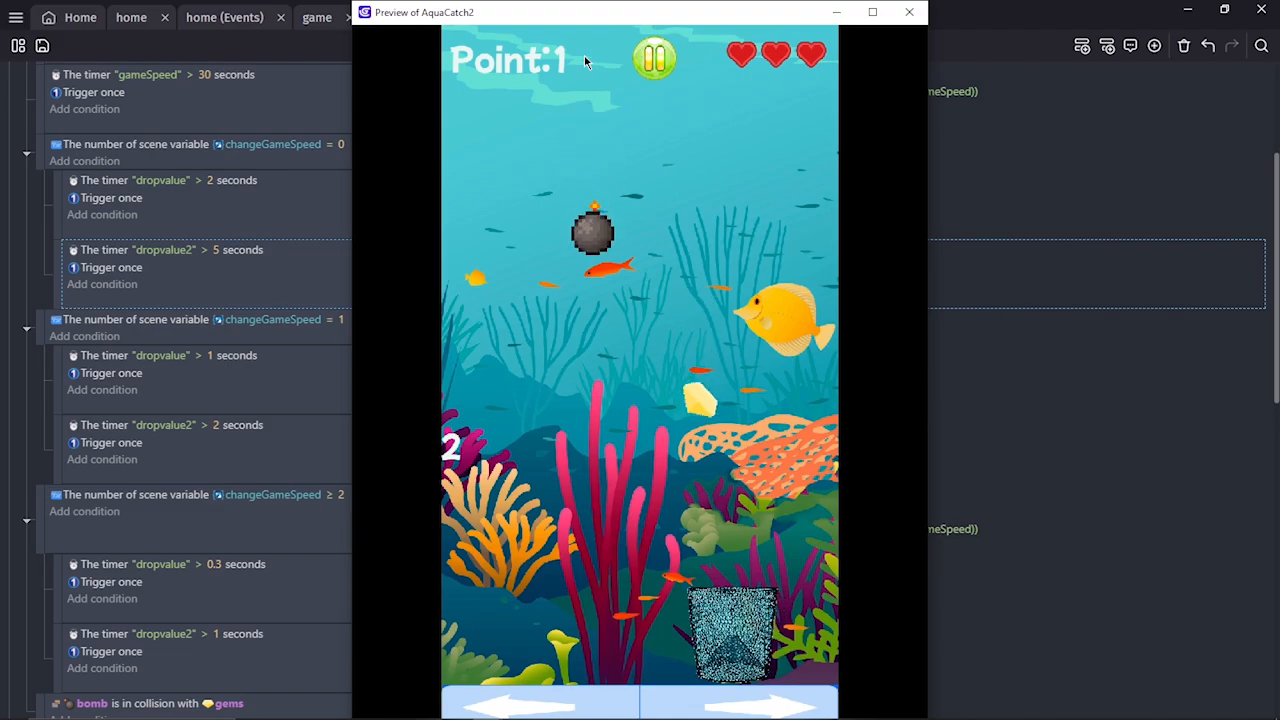
{"action": "key", "text": "Left"}
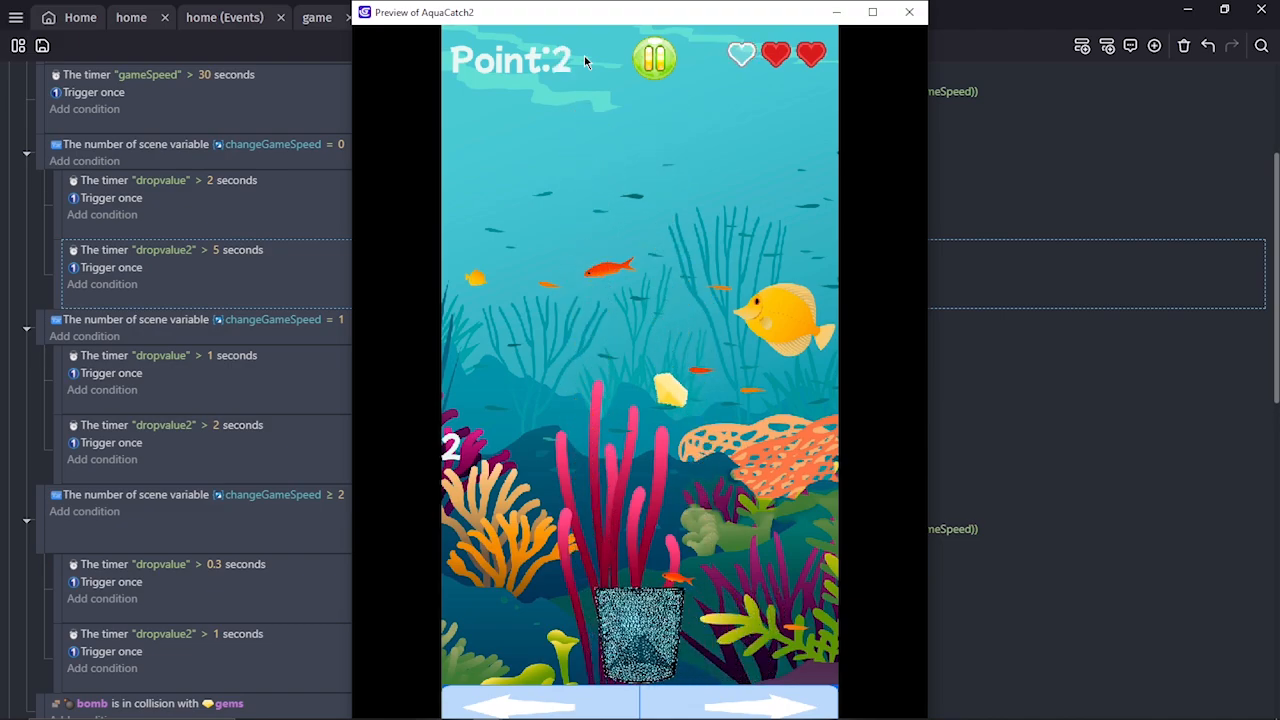
{"action": "key", "text": "Right"}
{"action": "key", "text": "Left"}
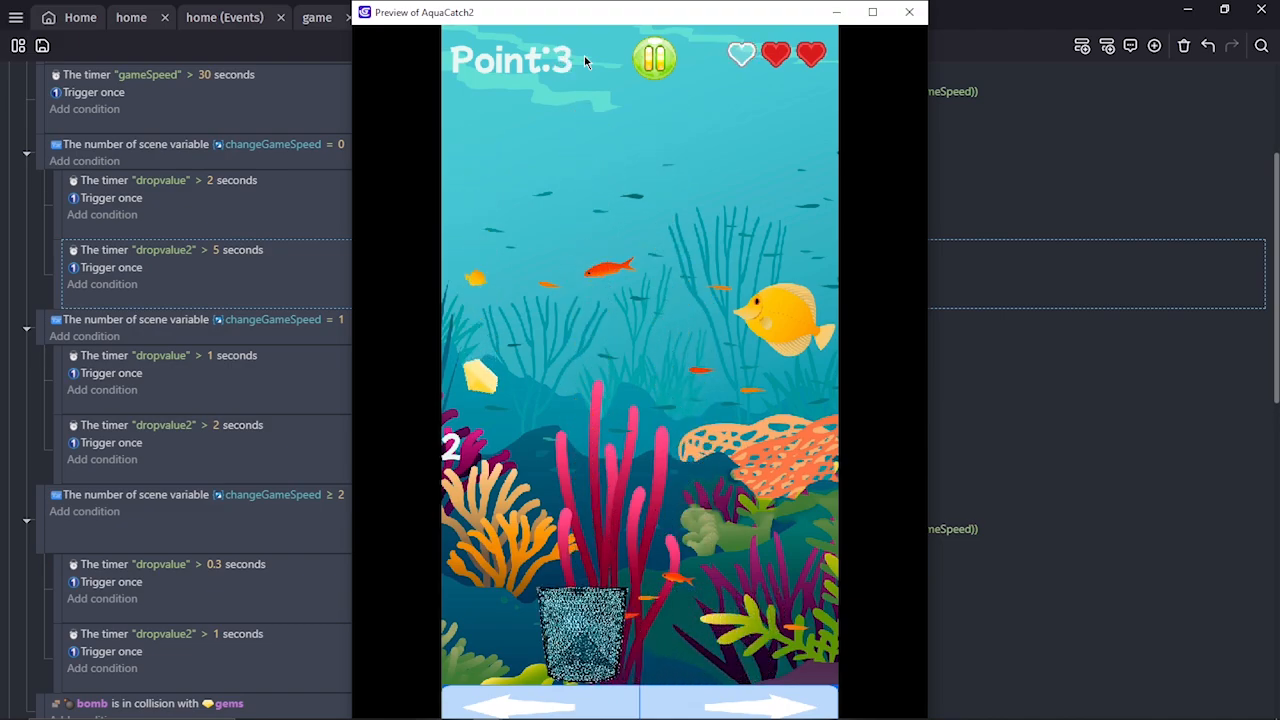
Continue the playtest by steering the basket from side to side to catch falling gems while avoiding the bombs.
{"action": "key", "text": "Left"}
{"action": "key", "text": "Right"}
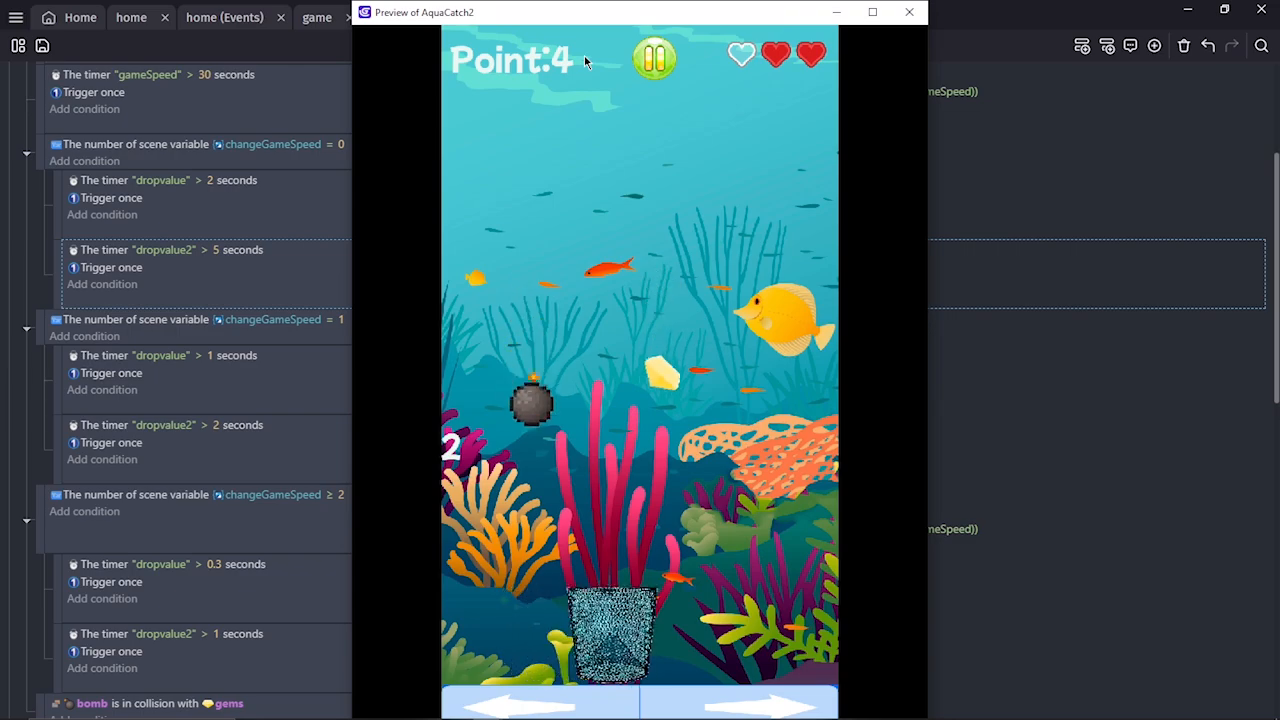
{"action": "key", "text": "Right"}
{"action": "key", "text": "Right"}
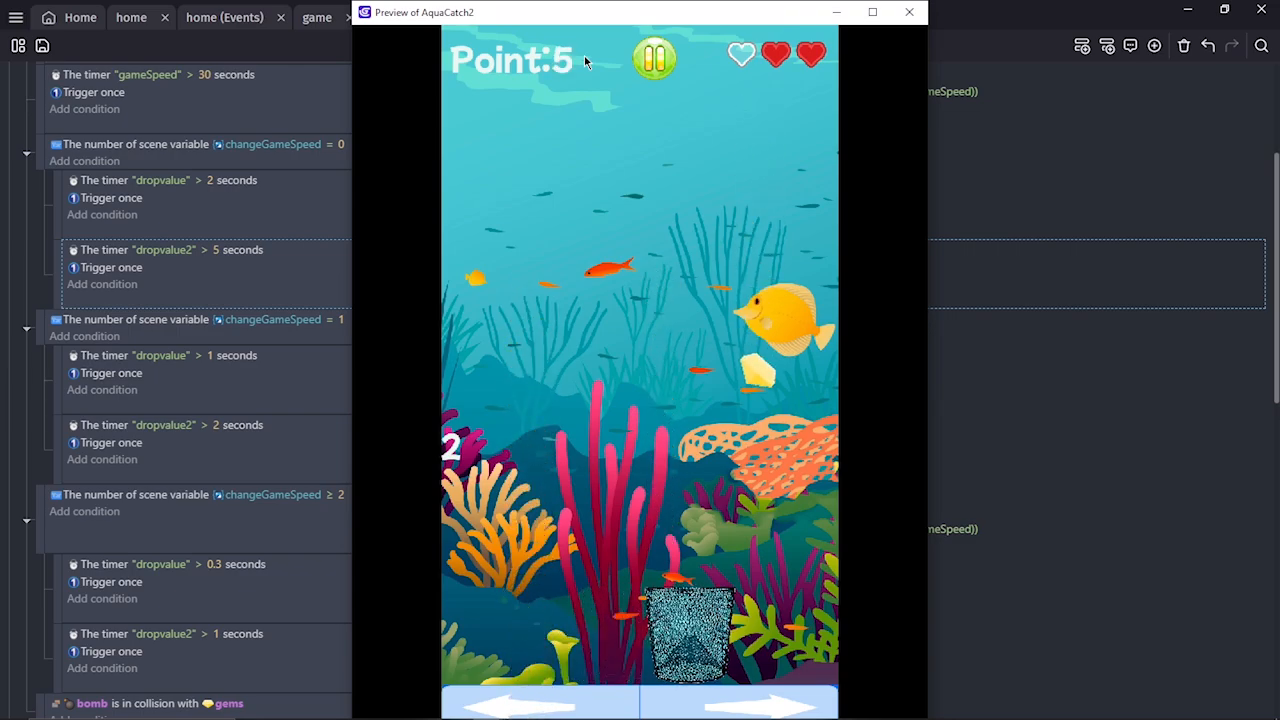
{"action": "key", "text": "Right"}
{"action": "key", "text": "Right"}
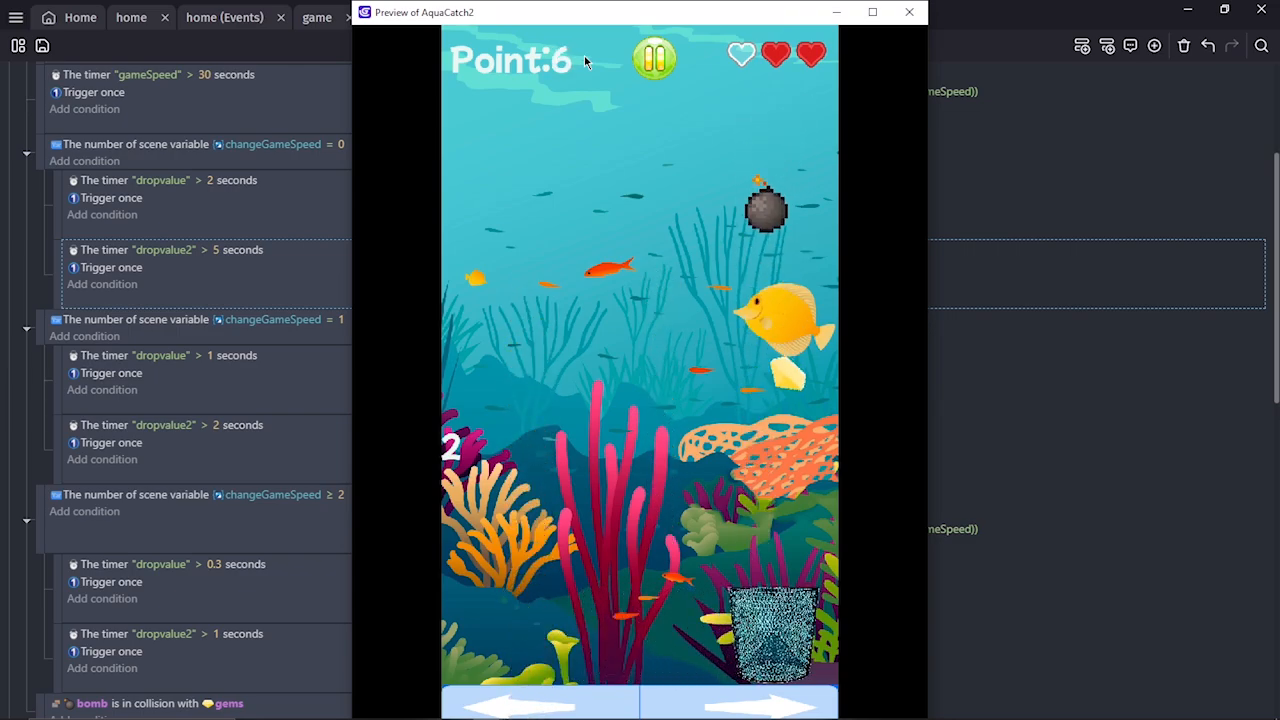
{"action": "key", "text": "Left"}
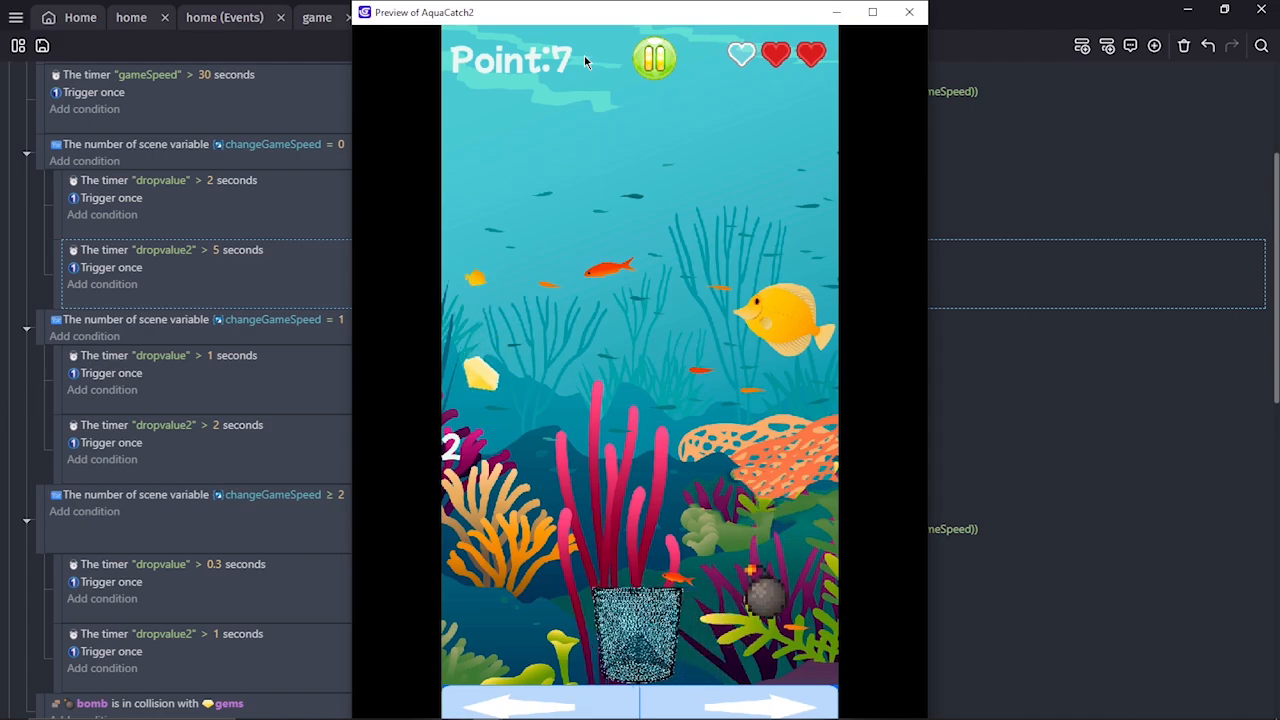
{"action": "key", "text": "Left"}
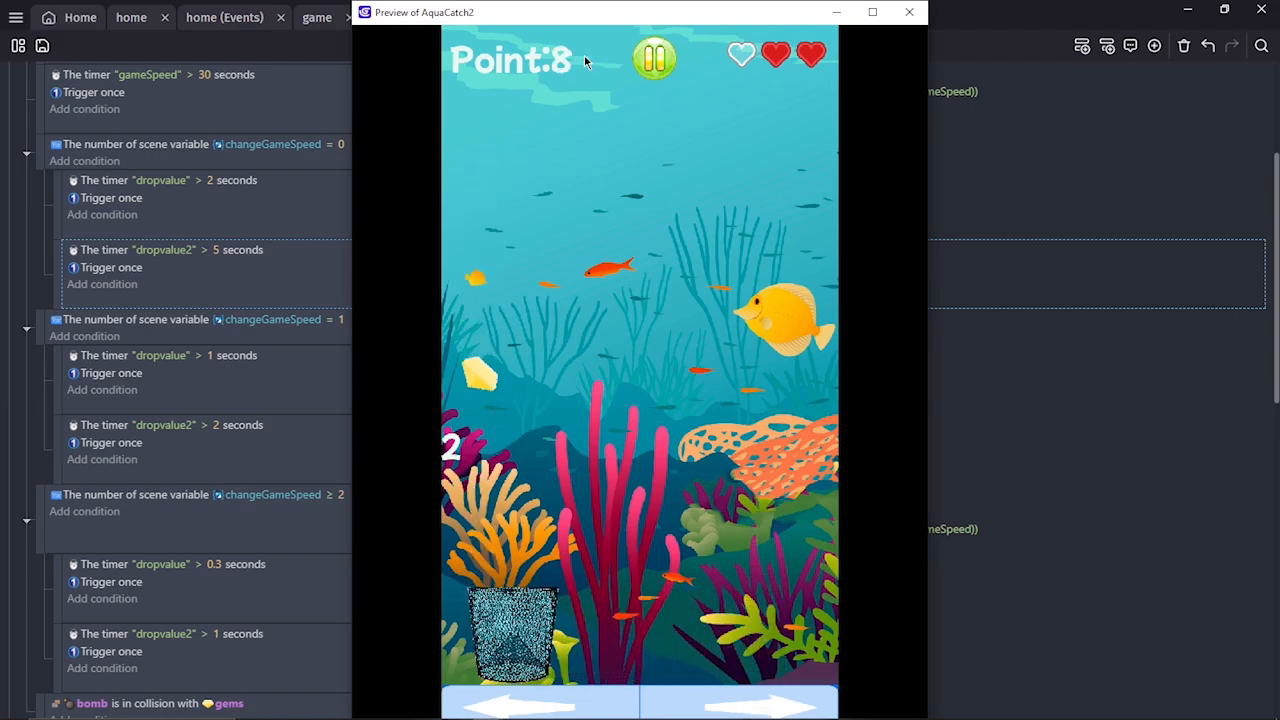
{"action": "key", "text": "Right"}
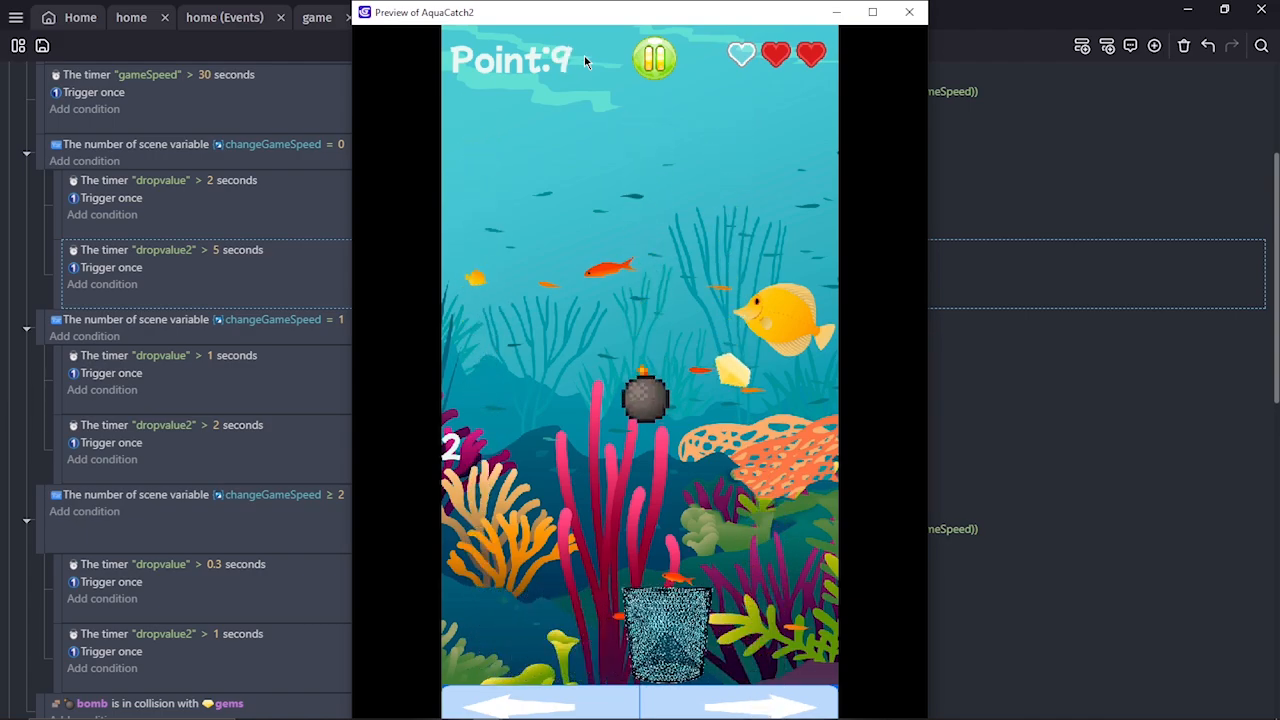
{"action": "key", "text": "Right"}
{"action": "key", "text": "Left"}
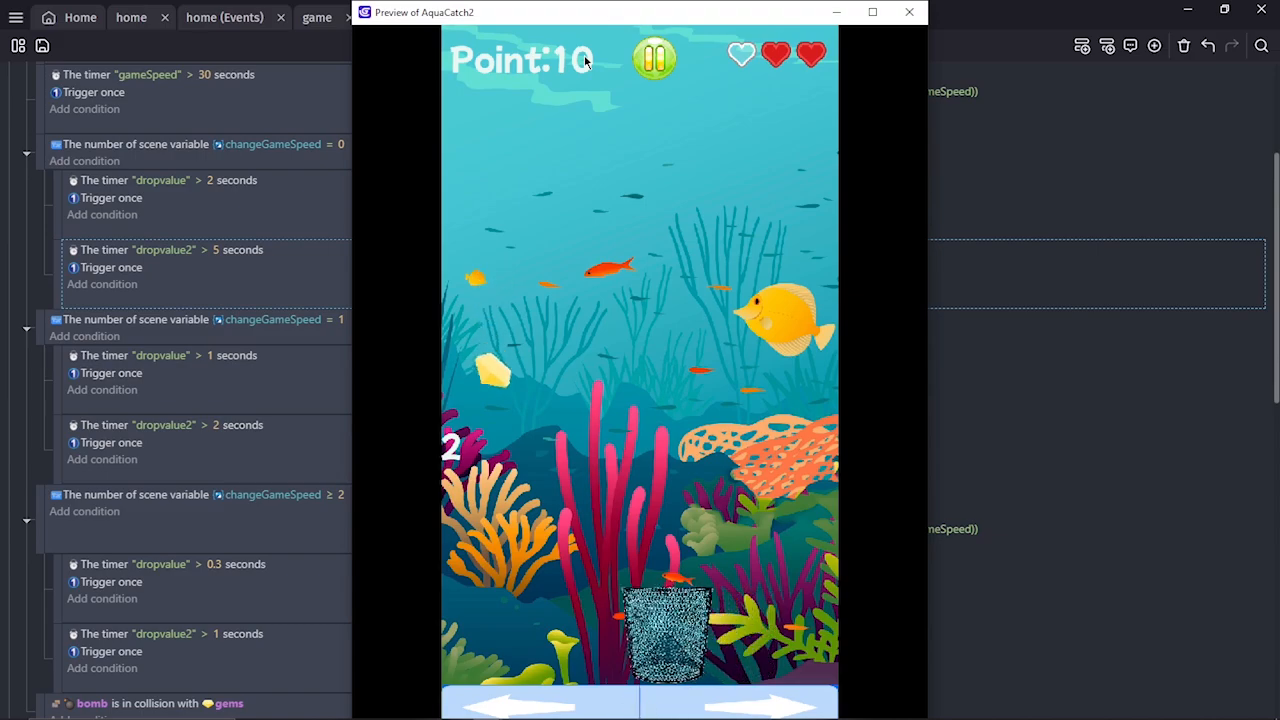
{"action": "key", "text": "Left"}
{"action": "key", "text": "Right"}
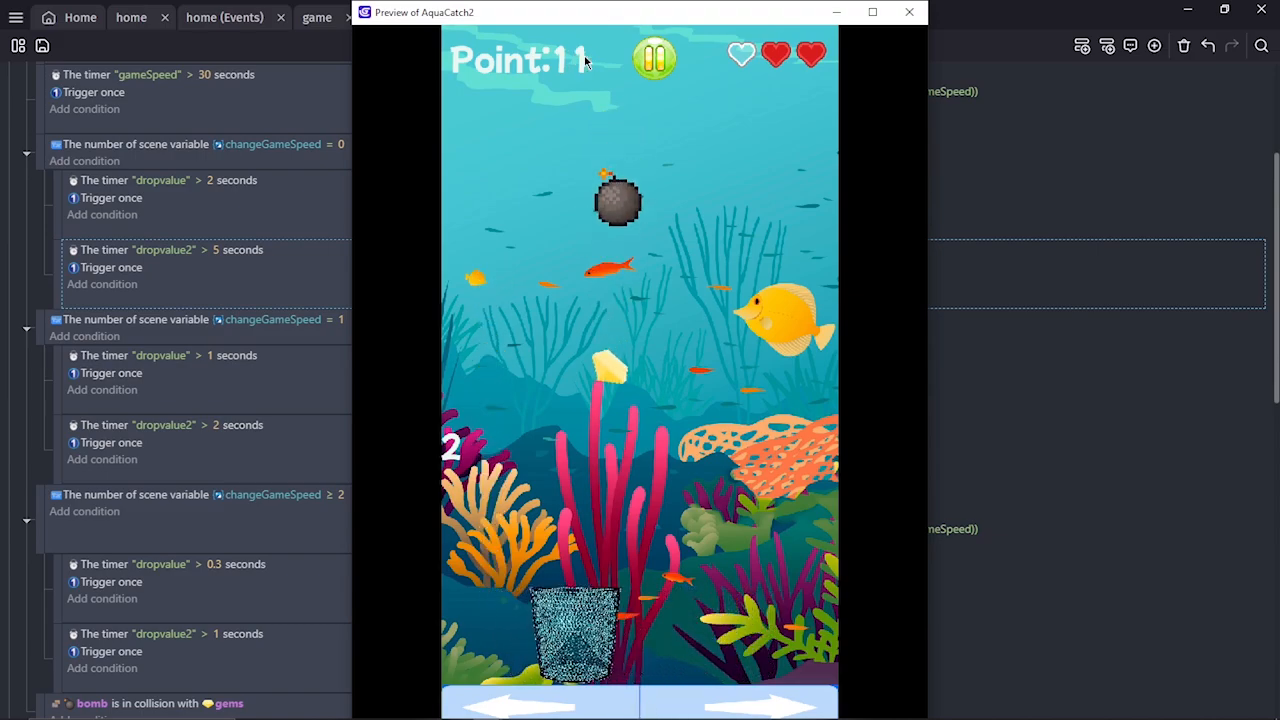
{"action": "key", "text": "Right"}
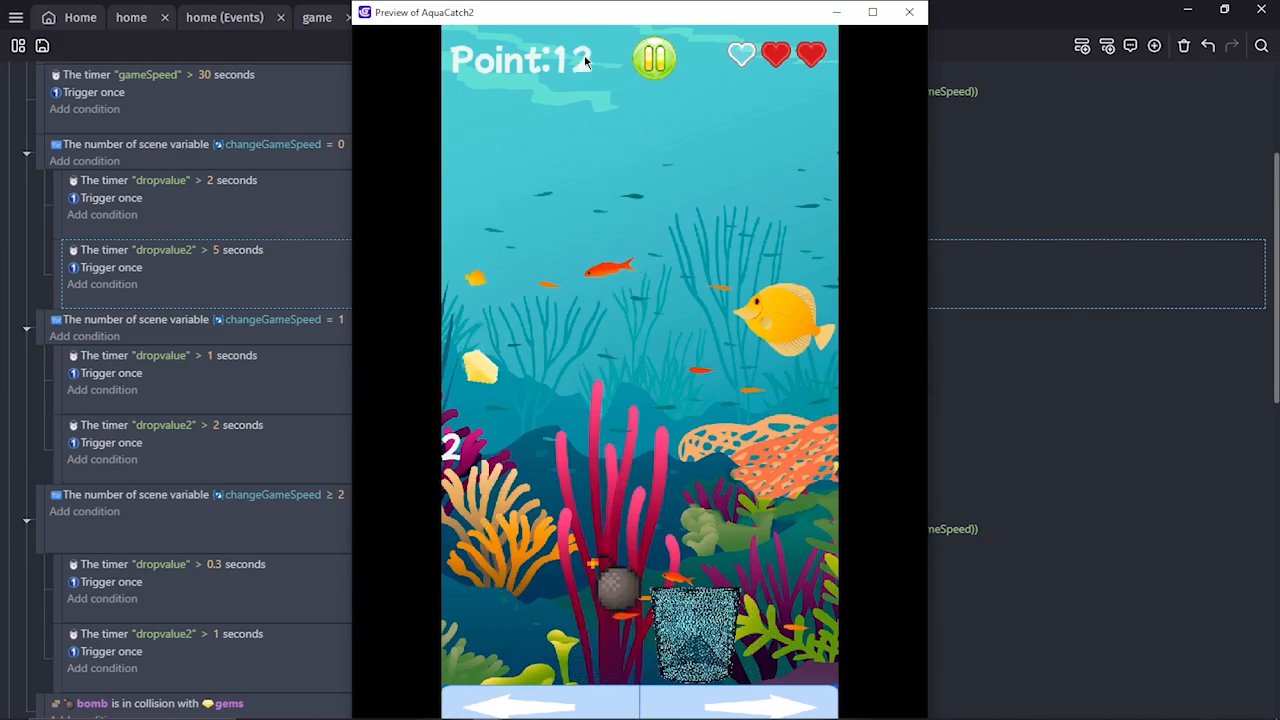
{"action": "key", "text": "Right"}
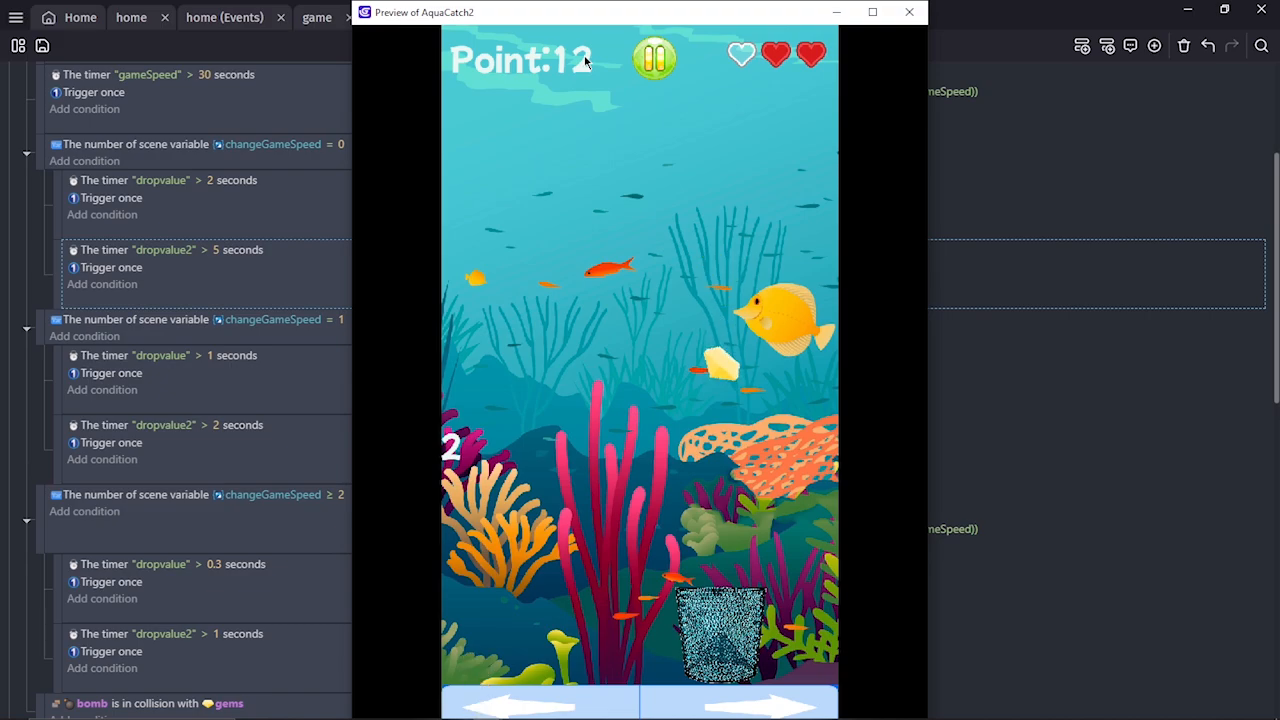
{"action": "key", "text": "Left"}
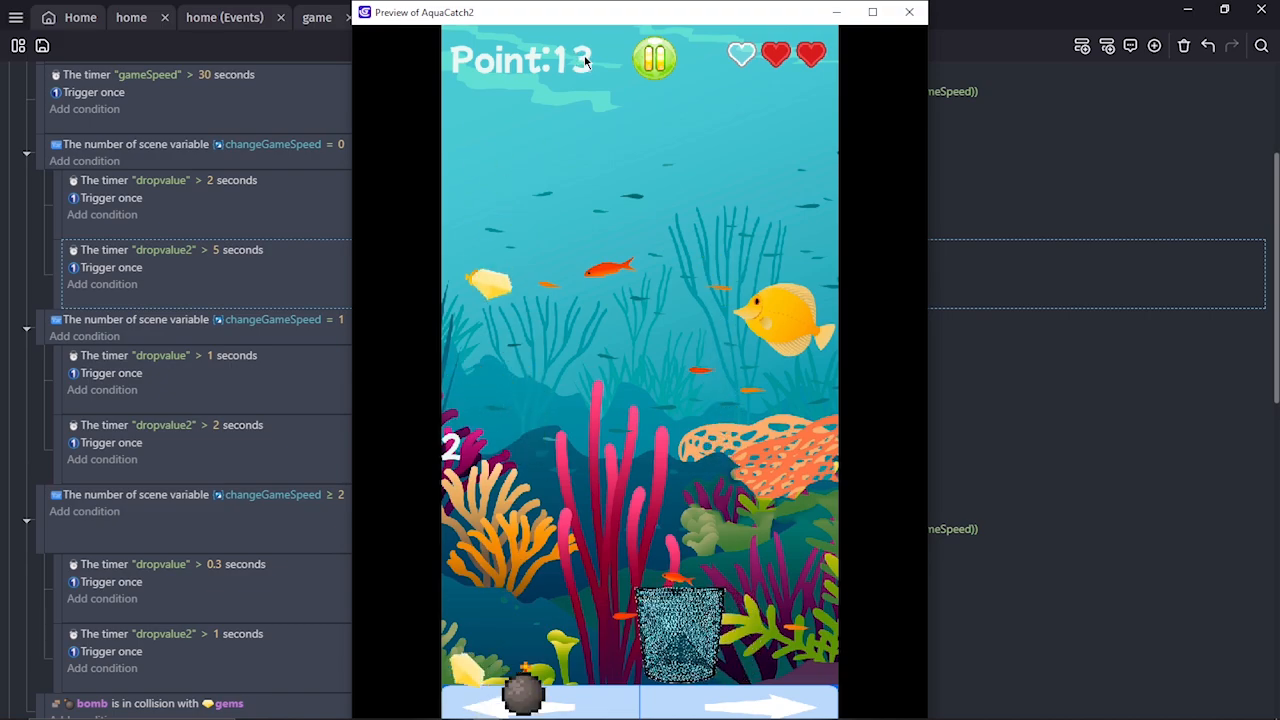
Pause the running game to test its restart option, and return to the home screen through the pause options.
{"action": "left_click", "coordinate": [660, 62]}
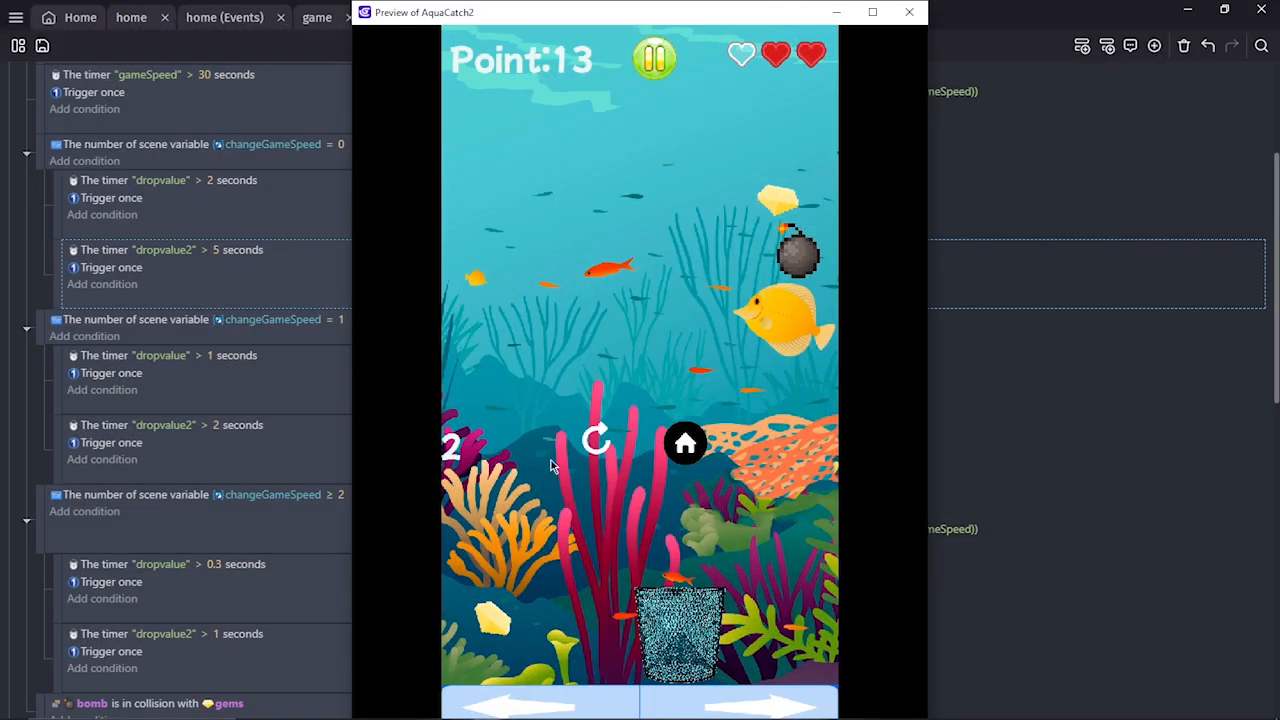
{"action": "left_click", "coordinate": [592, 452]}
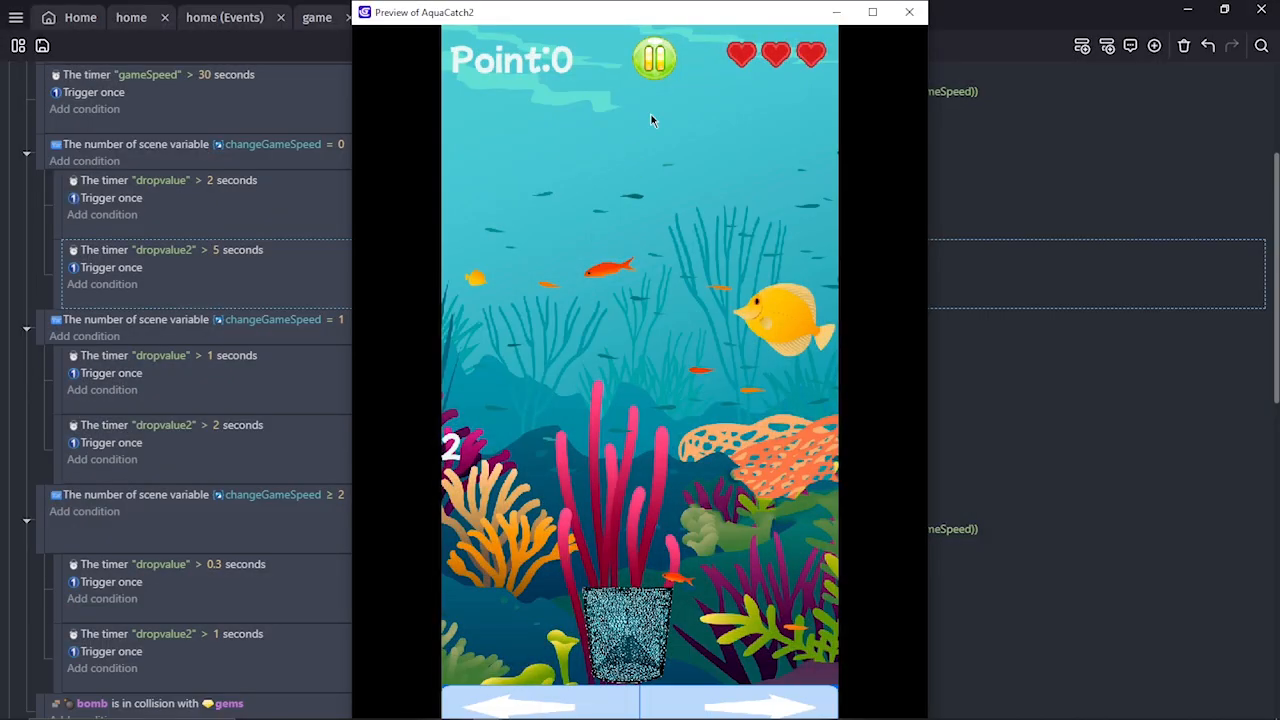
{"action": "left_click", "coordinate": [685, 443]}
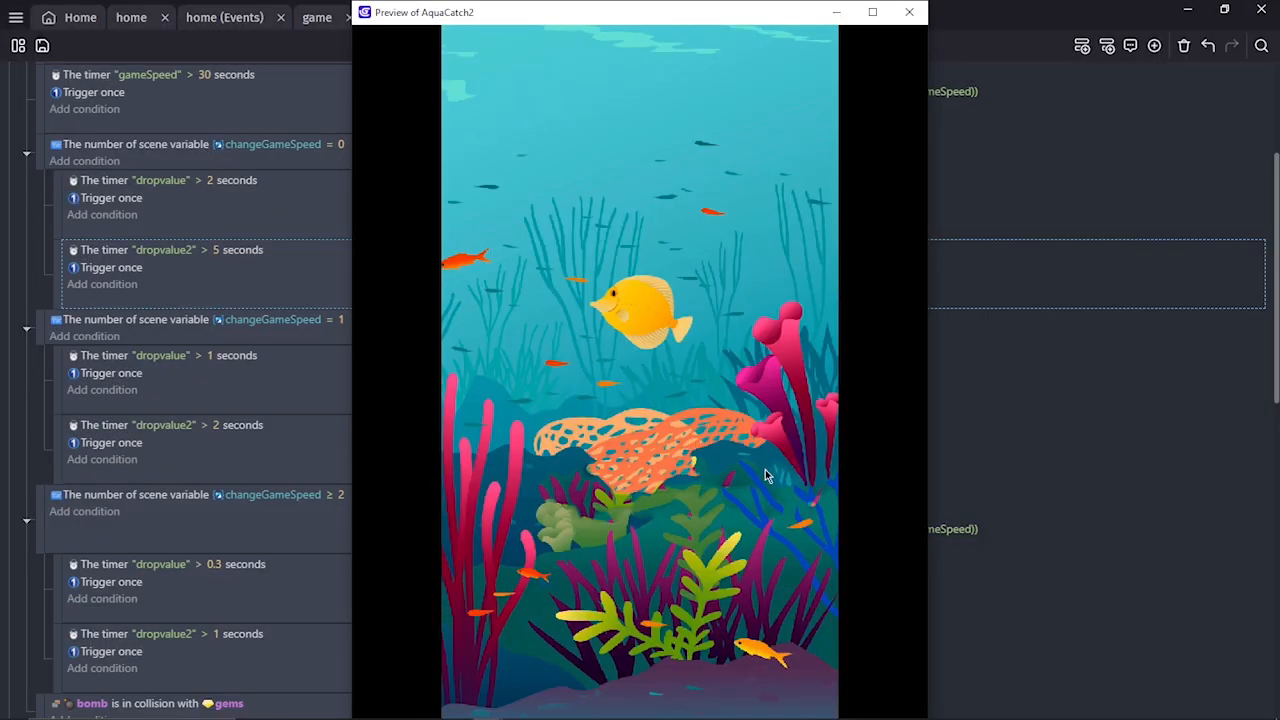
Open the creator credits from the game's home screen and return with the Back option.
{"action": "left_click", "coordinate": [512, 695]}
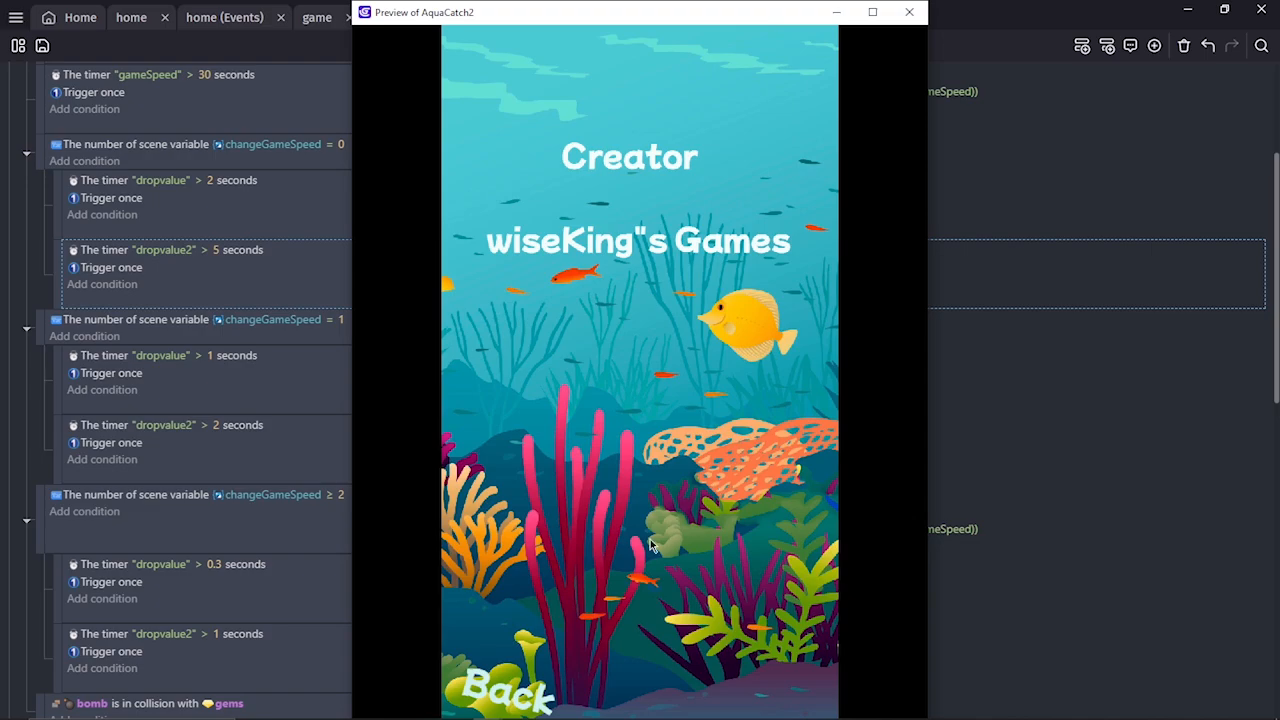
{"action": "left_click", "coordinate": [510, 690]}
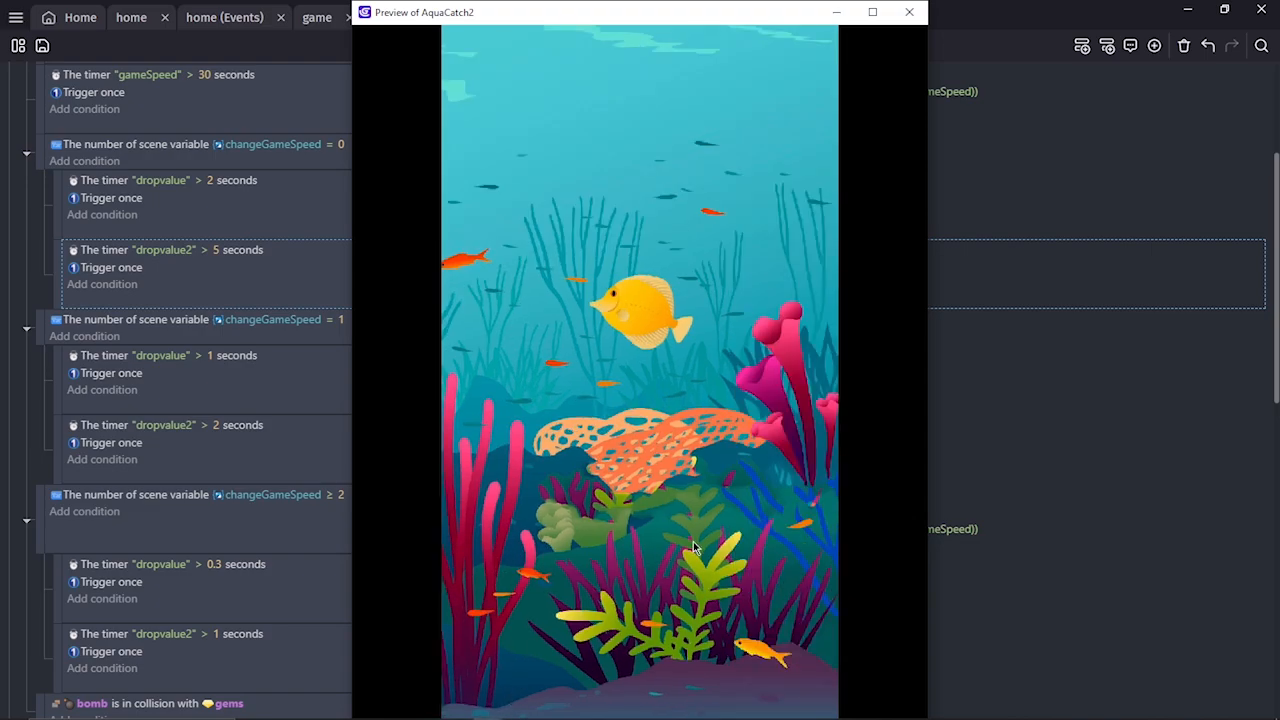
Start a new game, go back home through the pause options, and quit the preview with the game's exit option.
{"action": "left_click", "coordinate": [680, 385]}
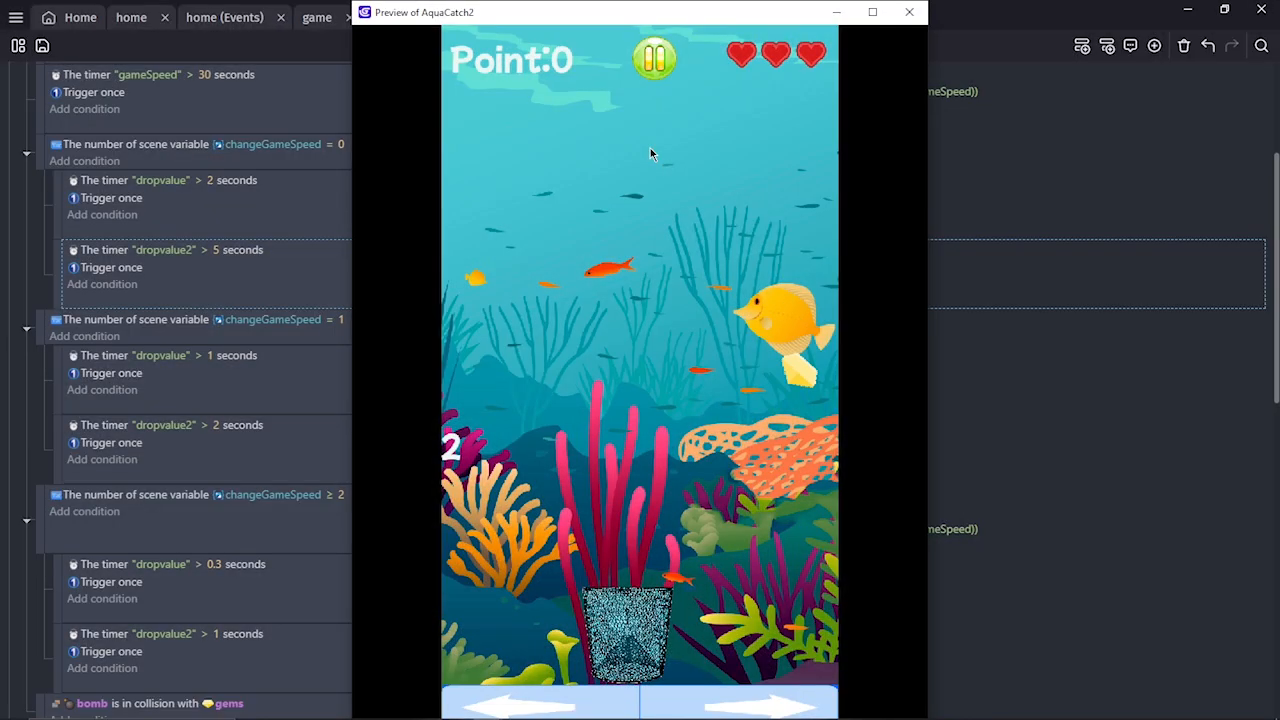
{"action": "left_click", "coordinate": [657, 64]}
{"action": "left_click", "coordinate": [685, 445]}
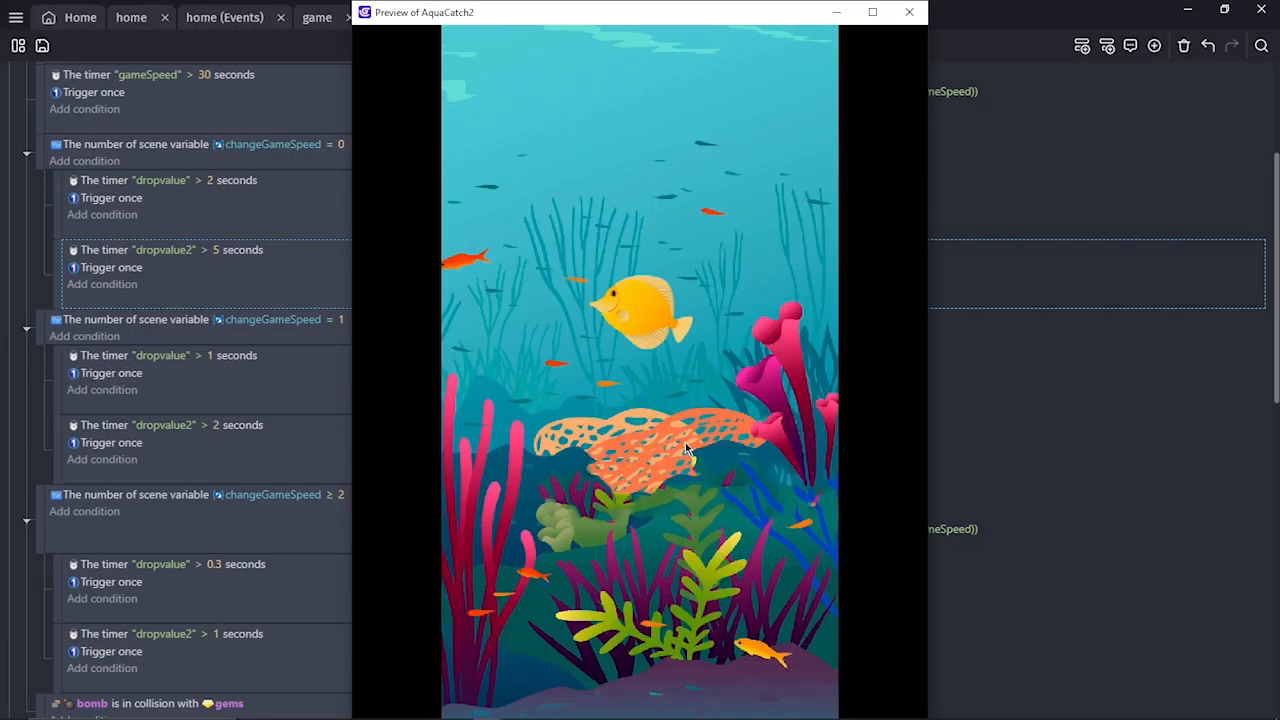
{"action": "left_click", "coordinate": [805, 684]}
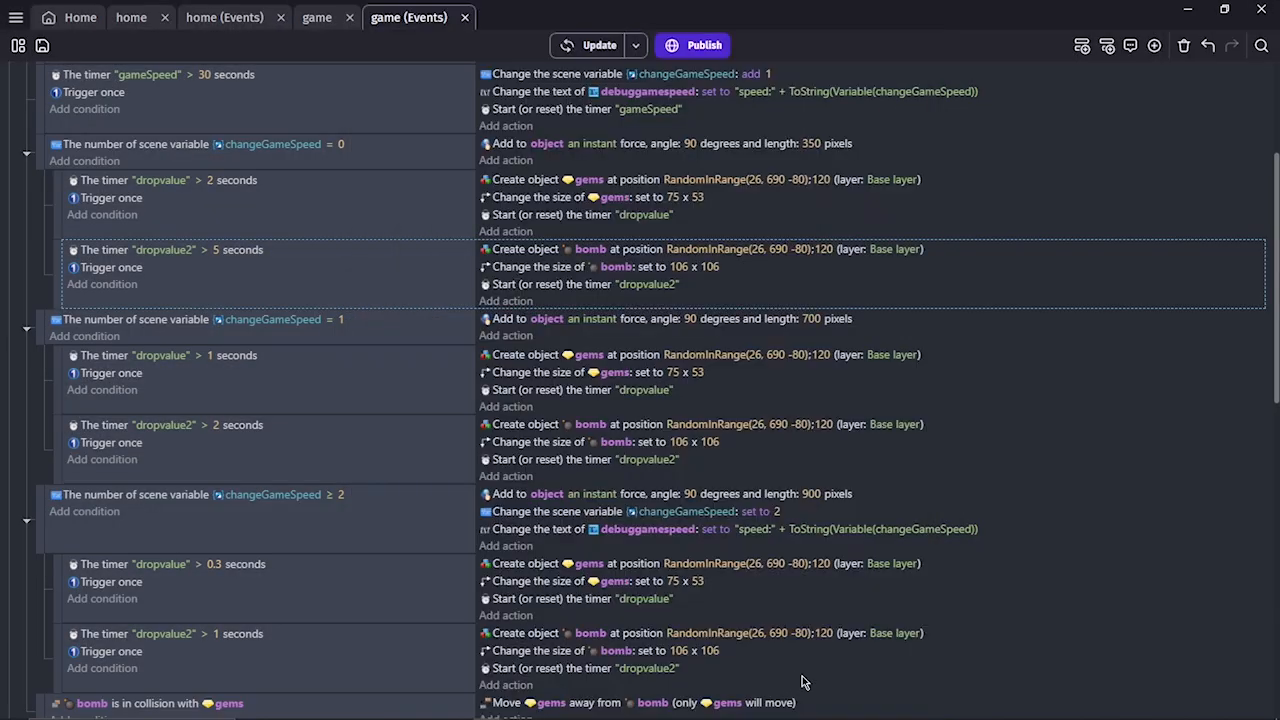